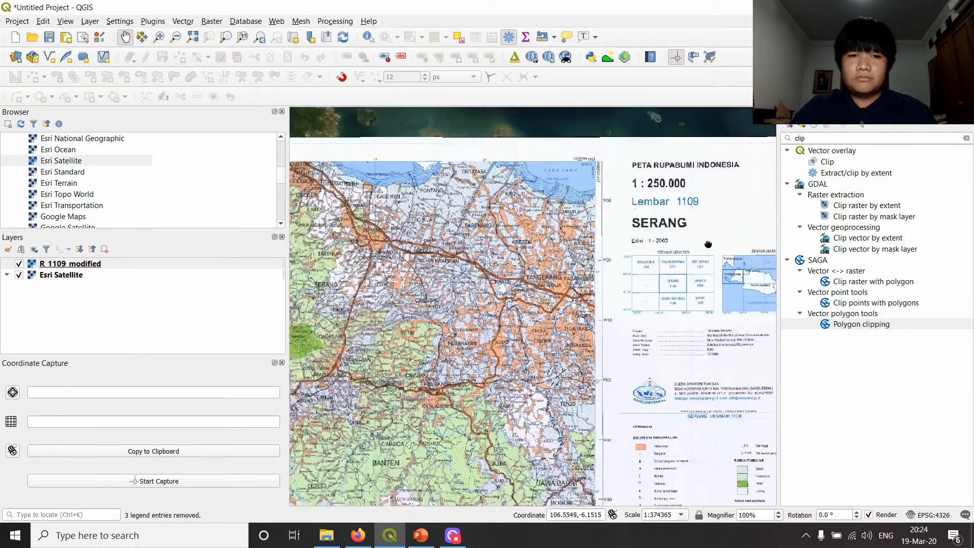
- Examine the extent of the georeferenced R_1109_modified Serang sheet and its southeastern corner around the Jawa Barat area
{"action": "left_click_drag", "start_coordinate": [575, 316], "coordinate": [597, 215]}
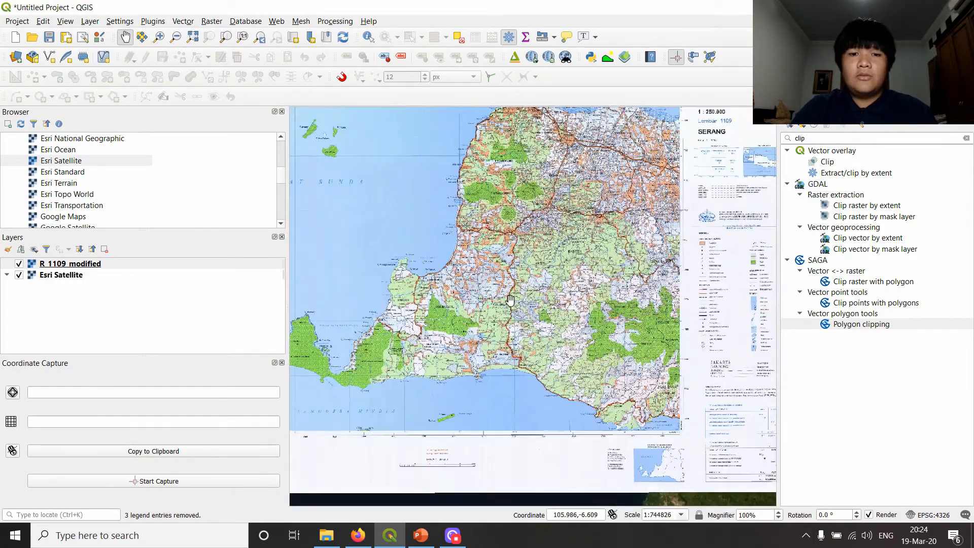
{"action": "scroll", "coordinate": [624, 280], "scroll_direction": "up", "scroll_amount": 1}
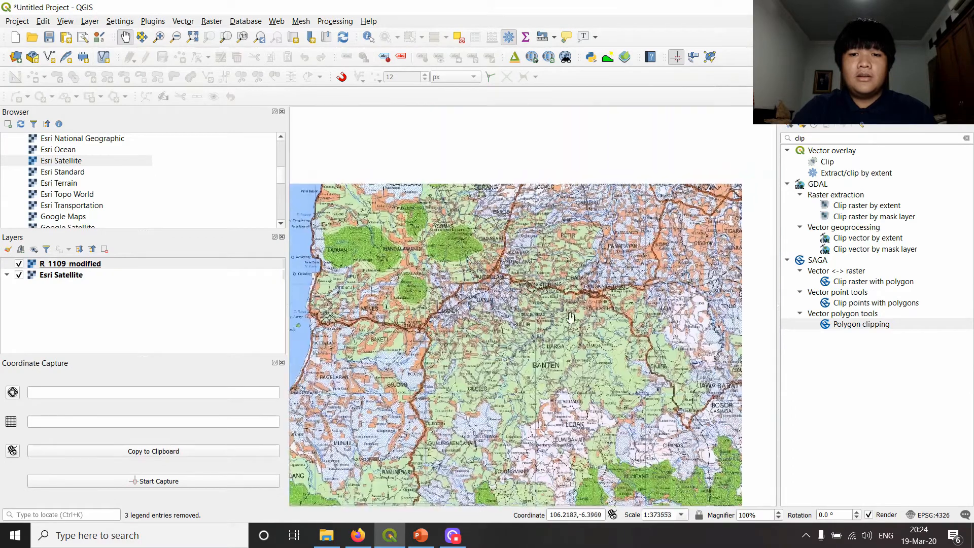
{"action": "left_click_drag", "start_coordinate": [571, 317], "coordinate": [570, 305]}
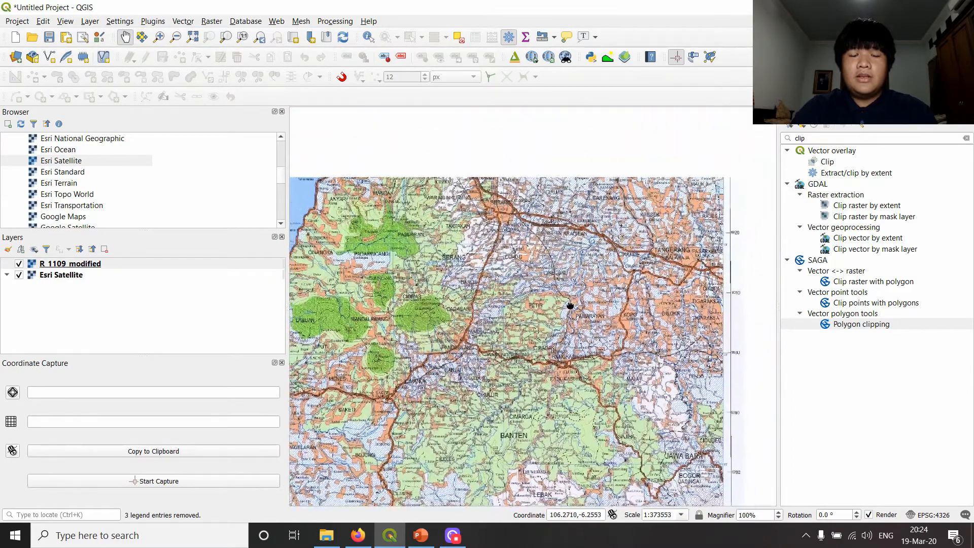
{"action": "scroll", "coordinate": [563, 252], "scroll_direction": "down", "scroll_amount": 2}
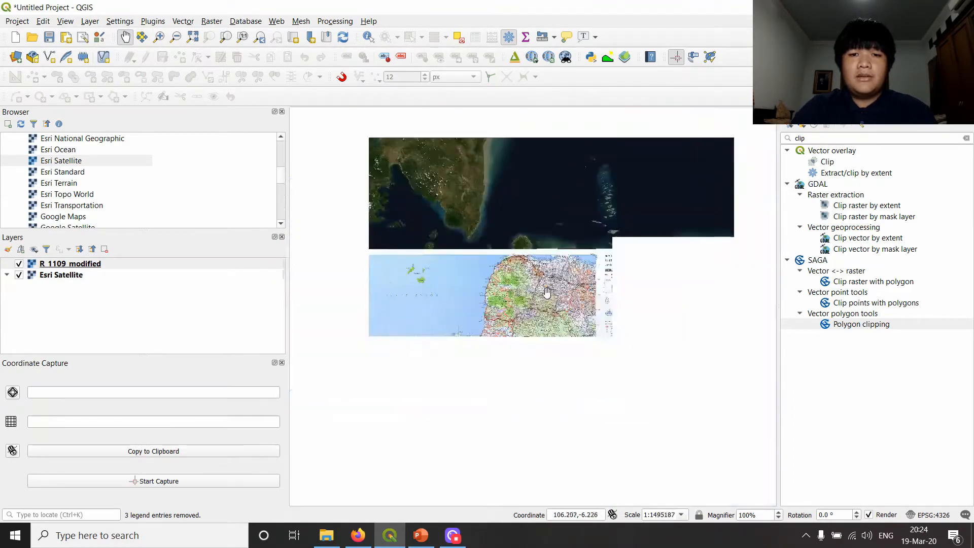
{"action": "scroll", "coordinate": [590, 262], "scroll_direction": "up", "scroll_amount": 1}
{"action": "left_click_drag", "start_coordinate": [590, 264], "coordinate": [526, 341]}
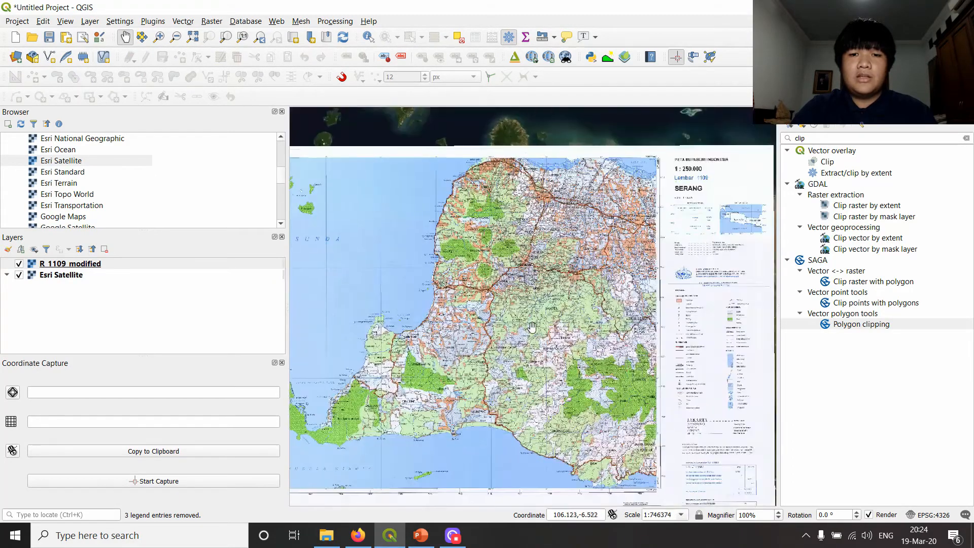
{"action": "left_click_drag", "start_coordinate": [481, 245], "coordinate": [462, 216]}
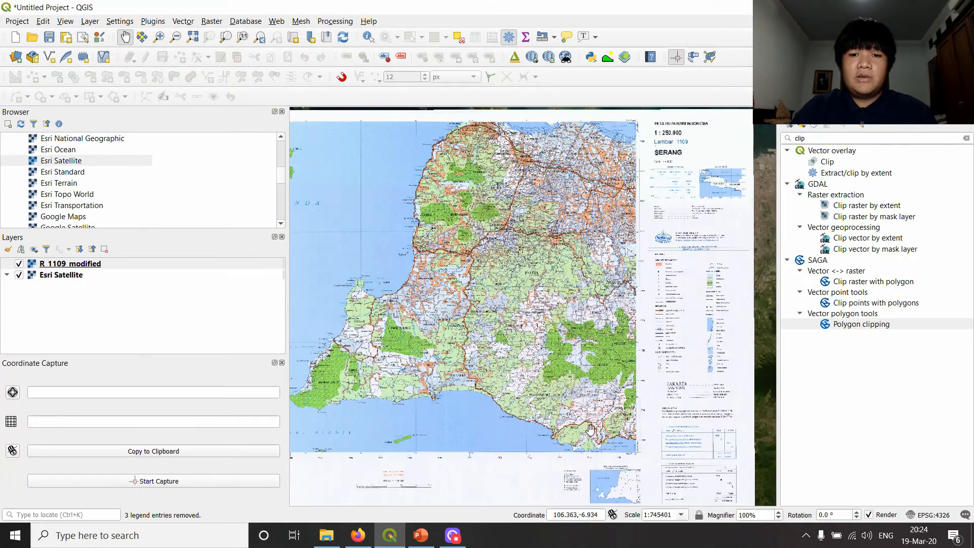
{"action": "scroll", "coordinate": [622, 467], "scroll_direction": "up", "scroll_amount": 1}
{"action": "scroll", "coordinate": [582, 390], "scroll_direction": "up", "scroll_amount": 1}
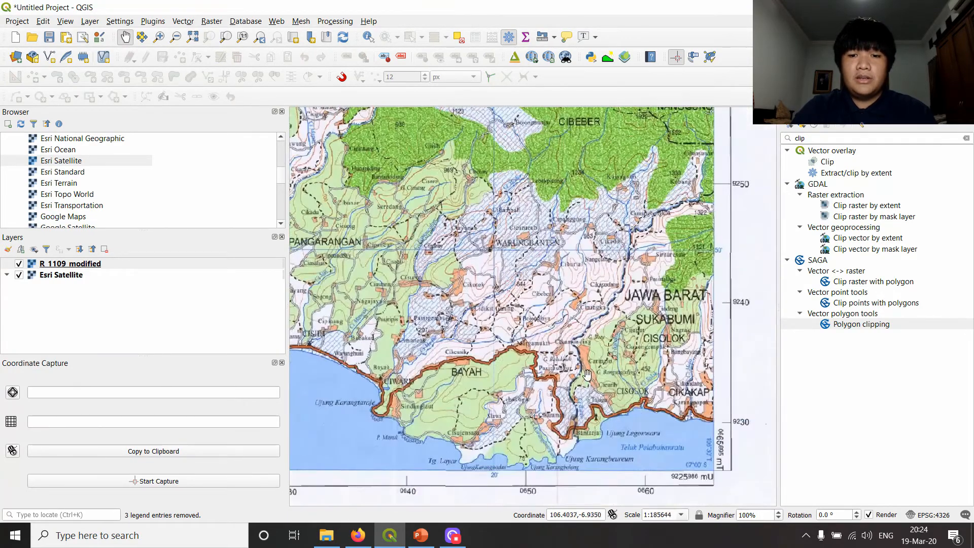
{"action": "left_click_drag", "start_coordinate": [608, 198], "coordinate": [524, 267]}
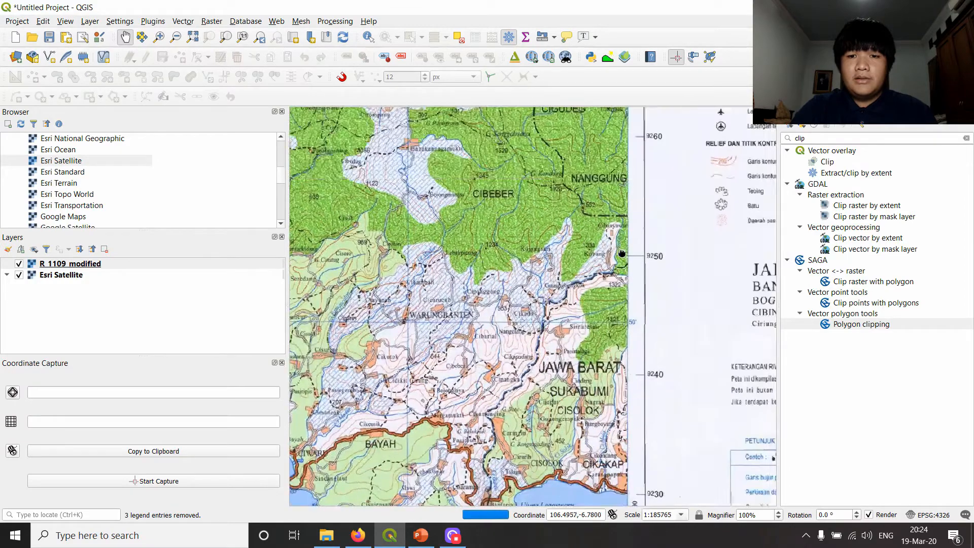
{"action": "left_click_drag", "start_coordinate": [754, 237], "coordinate": [502, 252]}
{"action": "scroll", "coordinate": [515, 262], "scroll_direction": "down", "scroll_amount": 3}
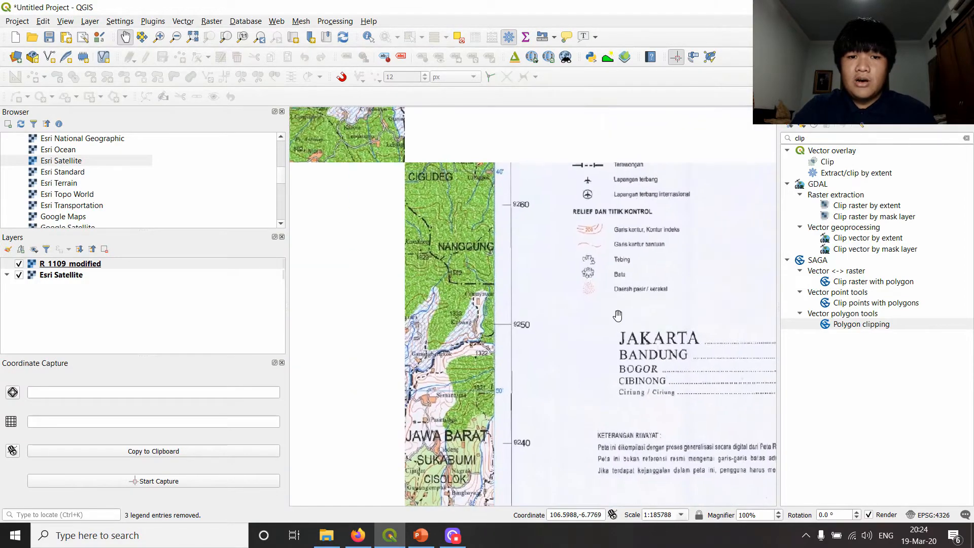
- Read the list of provinces and regencies beside the administrative division inset below the map sheet
{"action": "scroll", "coordinate": [514, 262], "scroll_direction": "up", "scroll_amount": 4}
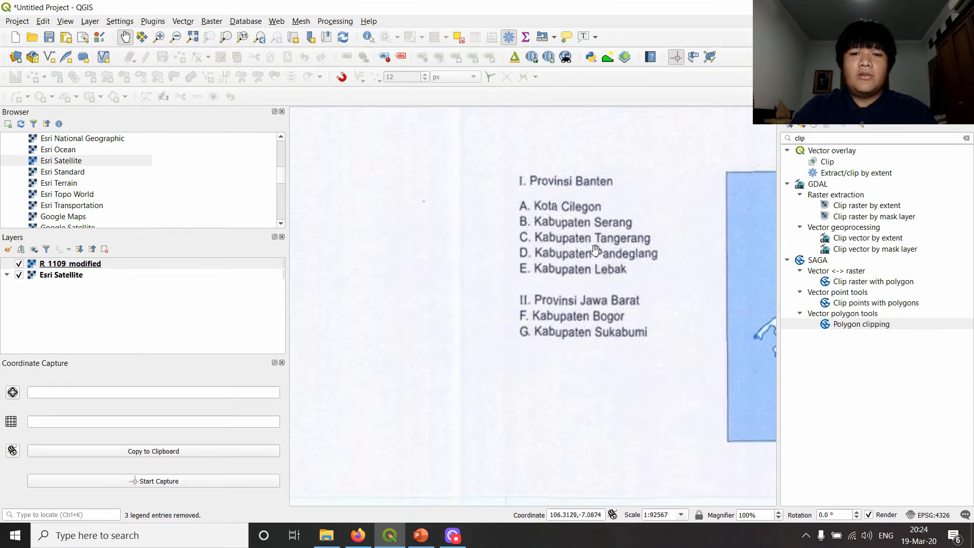
{"action": "scroll", "coordinate": [596, 249], "scroll_direction": "down", "scroll_amount": 4}
{"action": "scroll", "coordinate": [617, 265], "scroll_direction": "up", "scroll_amount": 3}
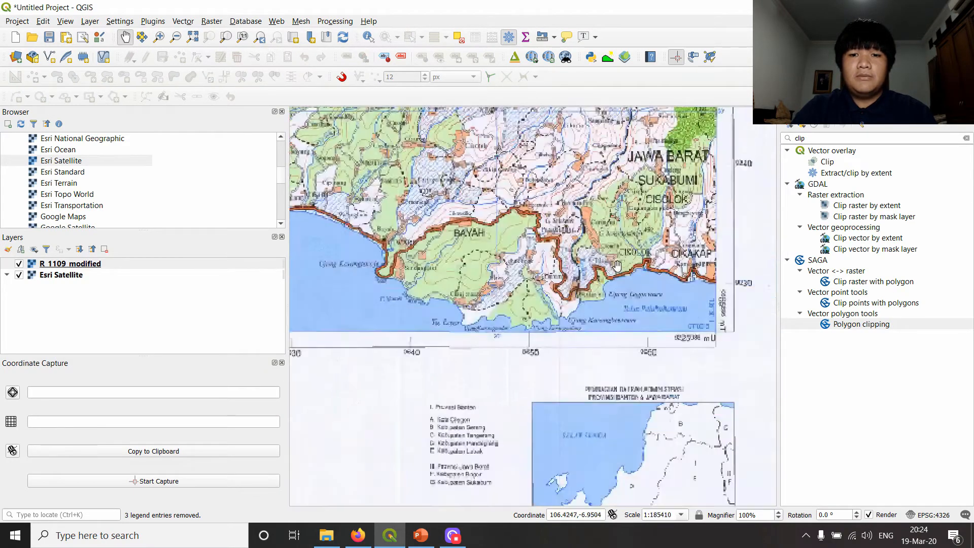
{"action": "left_click_drag", "start_coordinate": [552, 363], "coordinate": [582, 257]}
{"action": "scroll", "coordinate": [493, 374], "scroll_direction": "up", "scroll_amount": 1}
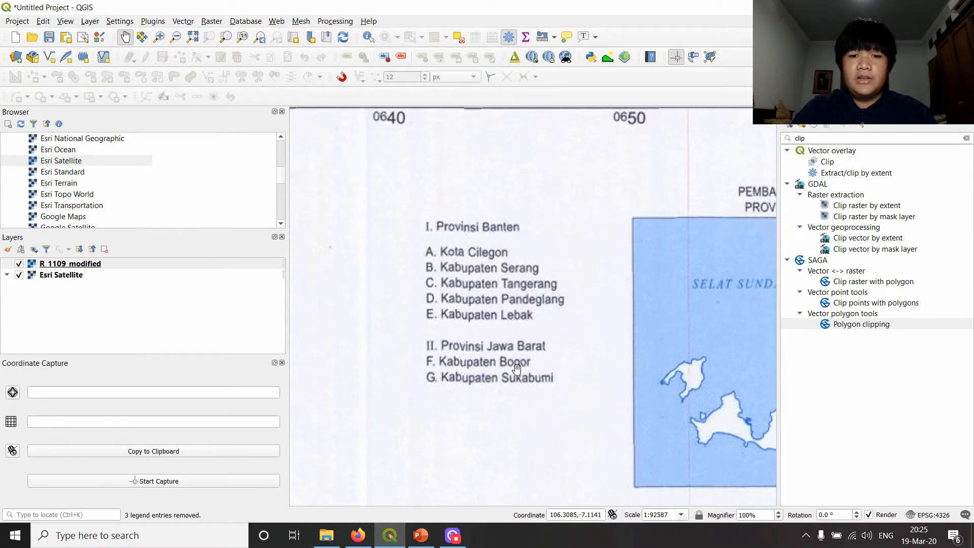
{"action": "scroll", "coordinate": [608, 234], "scroll_direction": "down", "scroll_amount": 2}
{"action": "left_click_drag", "start_coordinate": [646, 193], "coordinate": [440, 385]}
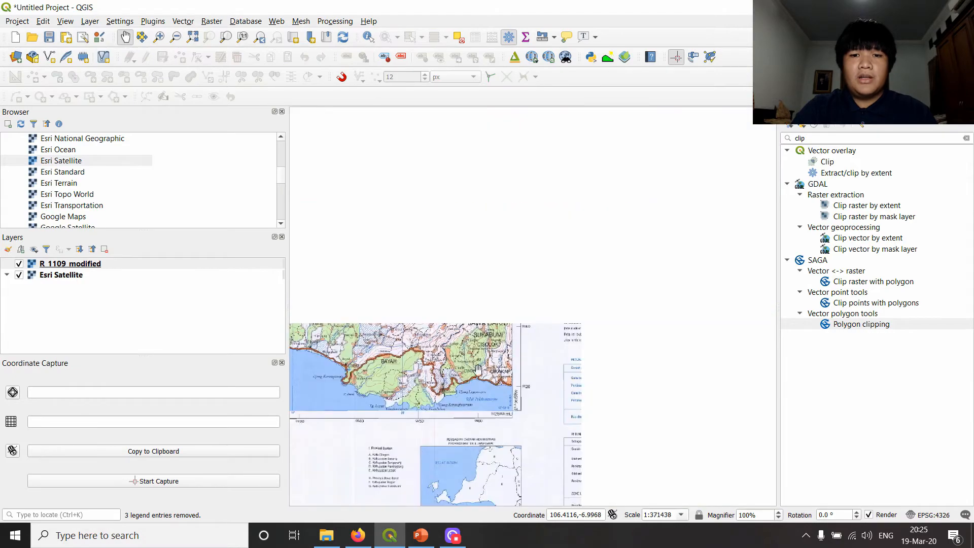
- Follow the boundary between Banten and Jawa Barat northward from Cisolok along the eastern part of the map
{"action": "scroll", "coordinate": [469, 284], "scroll_direction": "up", "scroll_amount": 1}
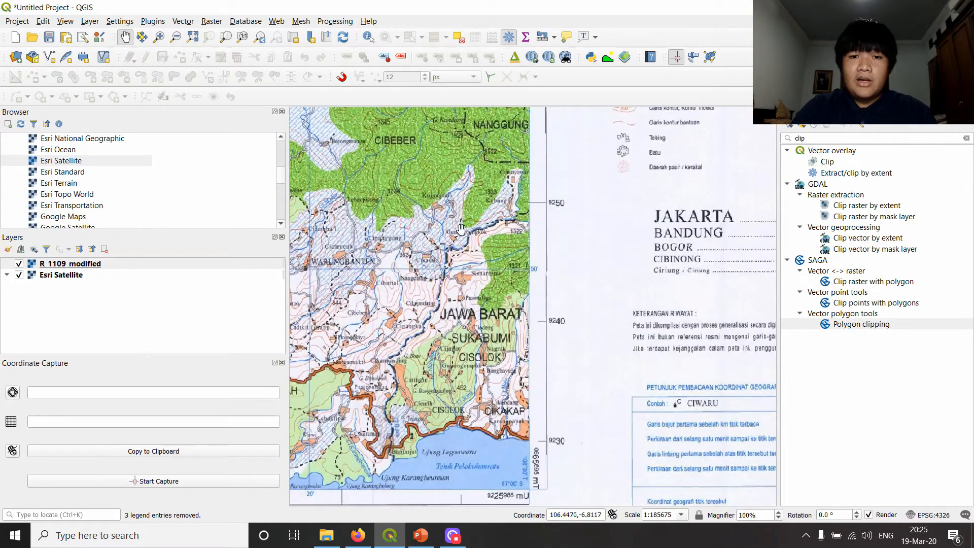
{"action": "scroll", "coordinate": [459, 235], "scroll_direction": "down", "scroll_amount": 1}
{"action": "left_click_drag", "start_coordinate": [476, 175], "coordinate": [485, 284]}
{"action": "left_click_drag", "start_coordinate": [460, 207], "coordinate": [459, 390]}
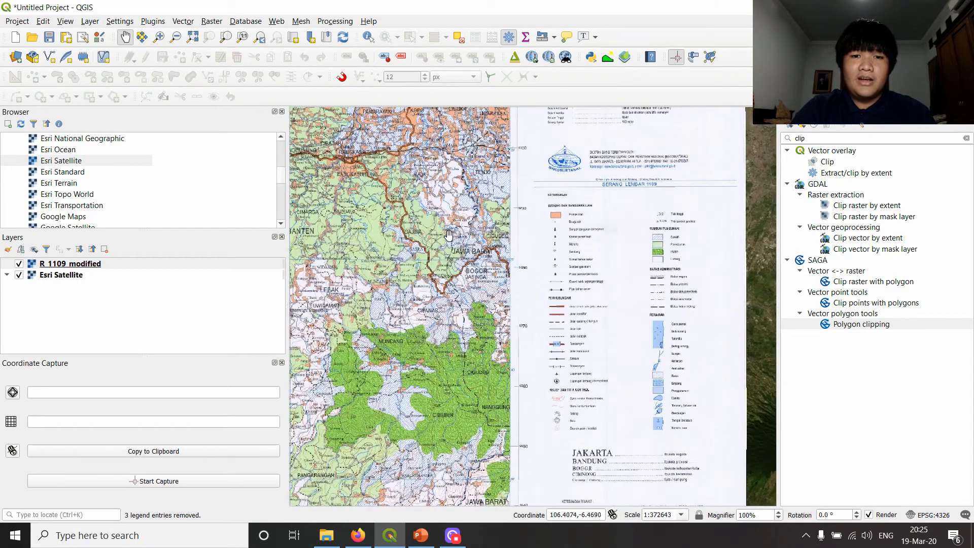
{"action": "scroll", "coordinate": [448, 235], "scroll_direction": "up", "scroll_amount": 1}
{"action": "left_click_drag", "start_coordinate": [473, 285], "coordinate": [487, 441]}
{"action": "scroll", "coordinate": [534, 274], "scroll_direction": "up", "scroll_amount": 1}
{"action": "left_click_drag", "start_coordinate": [560, 326], "coordinate": [432, 199]}
{"action": "scroll", "coordinate": [651, 311], "scroll_direction": "down", "scroll_amount": 1}
- Examine the Batas Administrasi symbols in the map legend, especially the line style for province boundaries
{"action": "left_click_drag", "start_coordinate": [652, 336], "coordinate": [492, 246]}
{"action": "left_click_drag", "start_coordinate": [451, 422], "coordinate": [483, 297]}
{"action": "left_click_drag", "start_coordinate": [550, 308], "coordinate": [497, 288]}
{"action": "left_click_drag", "start_coordinate": [578, 237], "coordinate": [416, 298]}
{"action": "scroll", "coordinate": [505, 228], "scroll_direction": "up", "scroll_amount": 2}
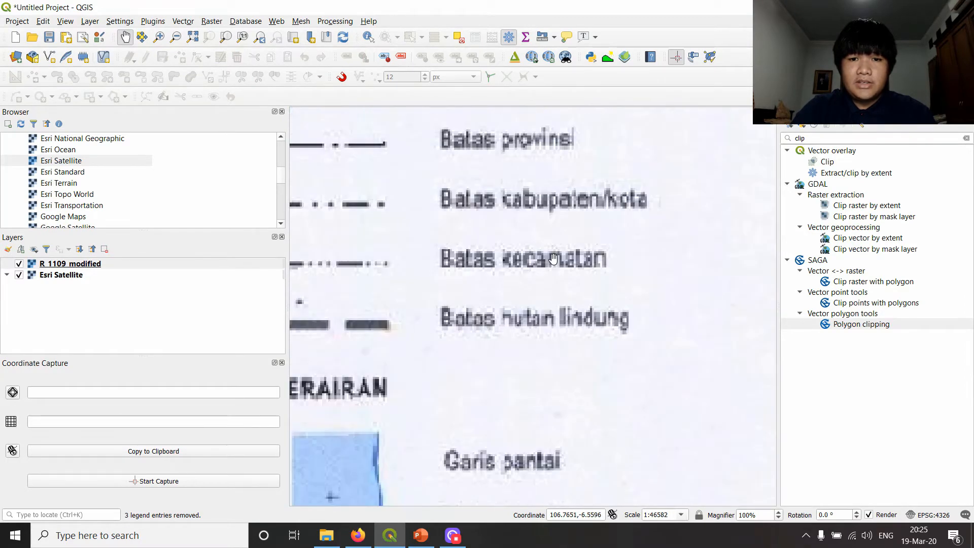
{"action": "scroll", "coordinate": [505, 229], "scroll_direction": "down", "scroll_amount": 1}
{"action": "scroll", "coordinate": [532, 330], "scroll_direction": "up", "scroll_amount": 1}
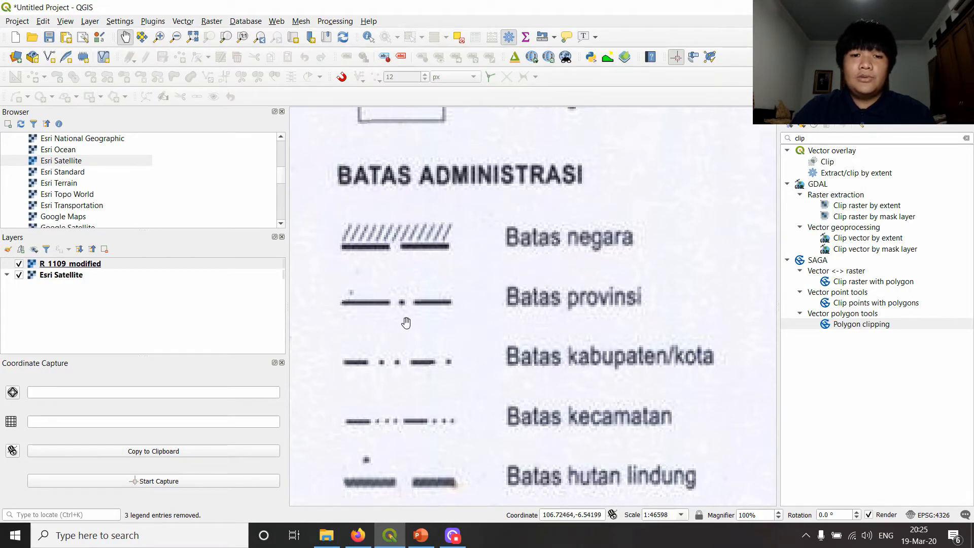
{"action": "scroll", "coordinate": [403, 320], "scroll_direction": "down", "scroll_amount": 1}
{"action": "left_click_drag", "start_coordinate": [391, 314], "coordinate": [655, 240]}
{"action": "scroll", "coordinate": [503, 260], "scroll_direction": "down", "scroll_amount": 3}
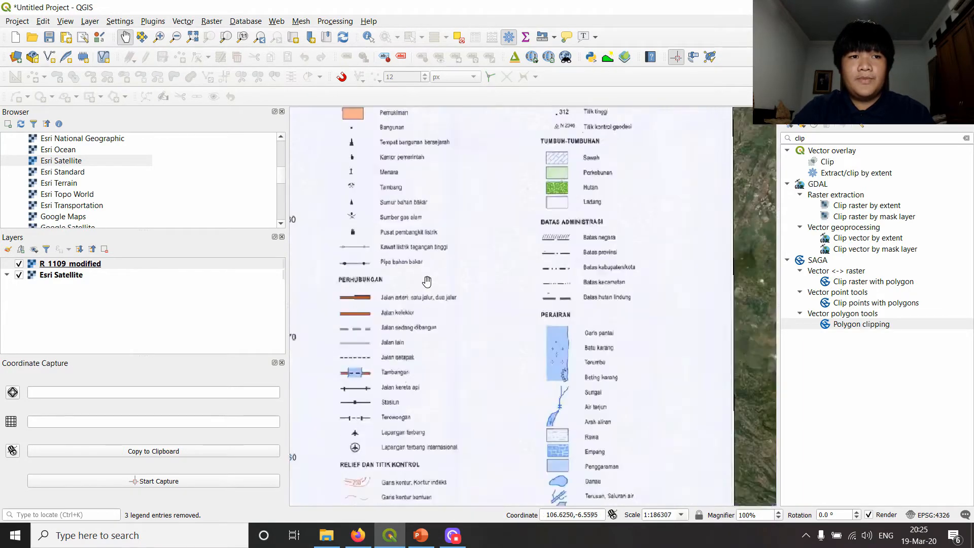
{"action": "scroll", "coordinate": [503, 260], "scroll_direction": "up", "scroll_amount": 1}
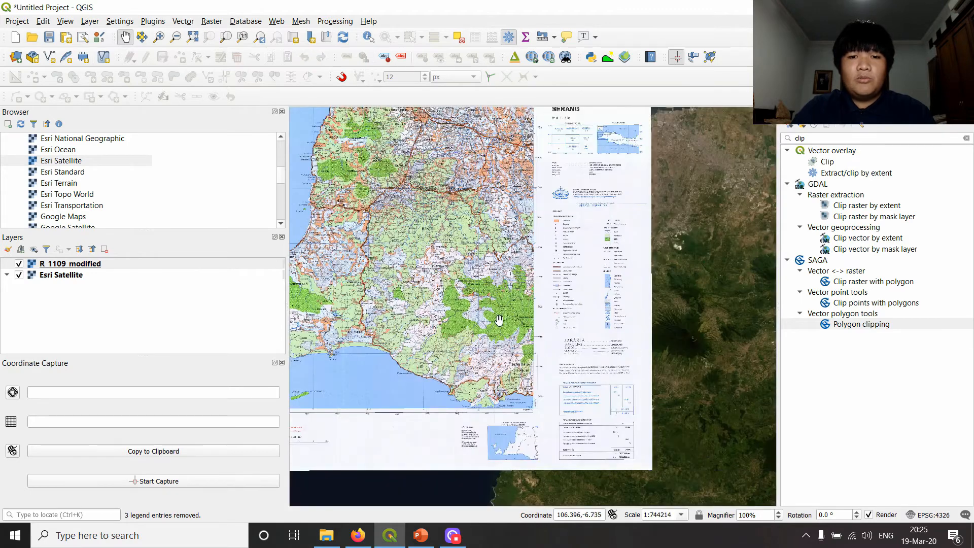
- Start a new shapefile layer with Polygon as its geometry type
{"action": "left_click", "coordinate": [89, 21]}
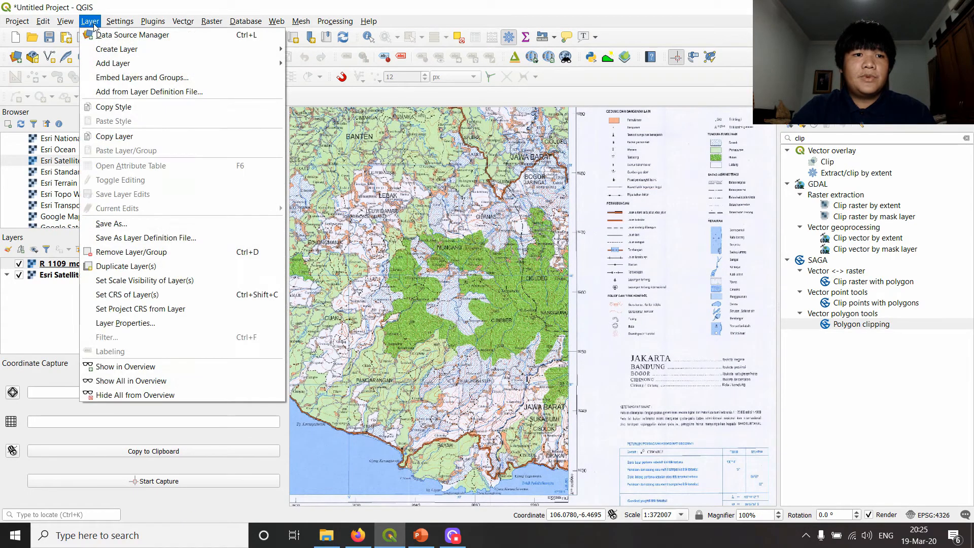
{"action": "mouse_move", "coordinate": [122, 51]}
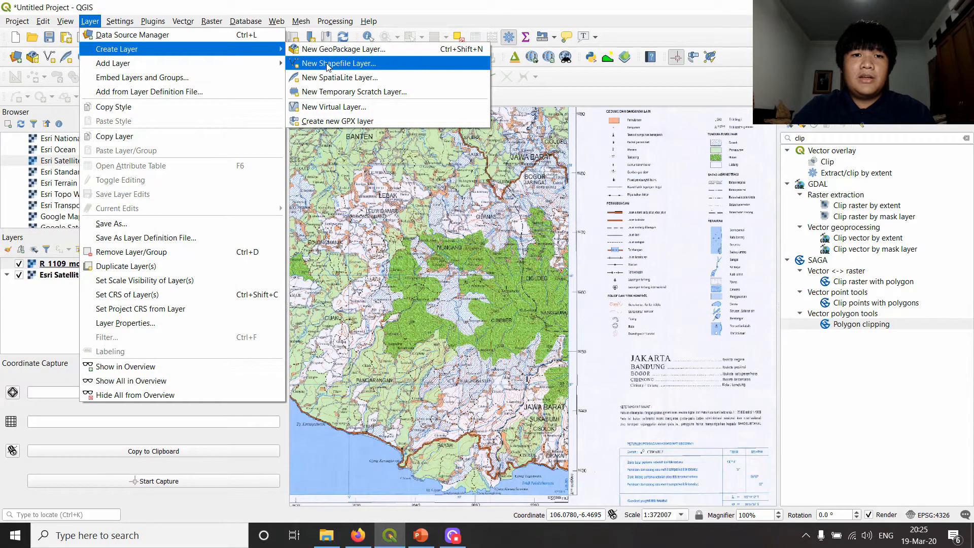
{"action": "left_click", "coordinate": [368, 69]}
{"action": "left_click_drag", "start_coordinate": [402, 23], "coordinate": [382, 45]}
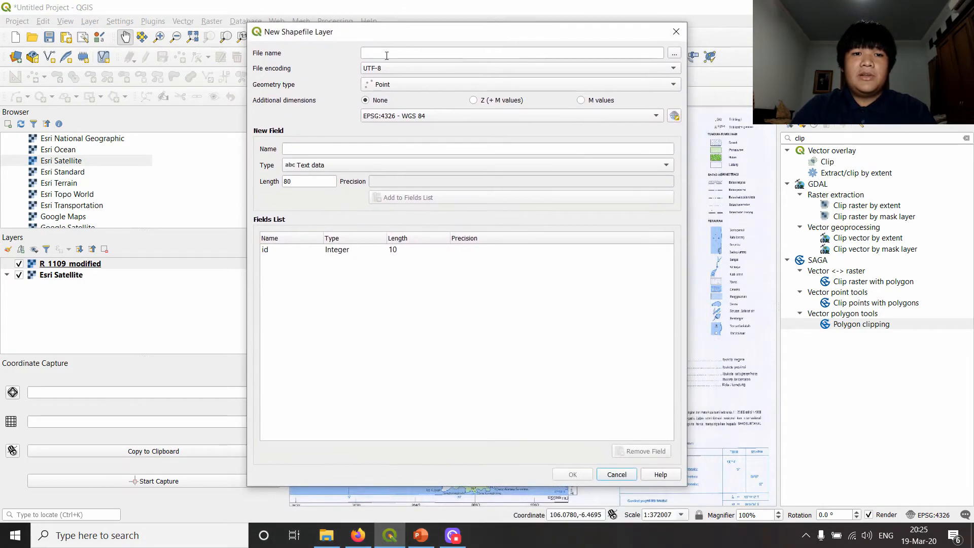
{"action": "left_click", "coordinate": [411, 85]}
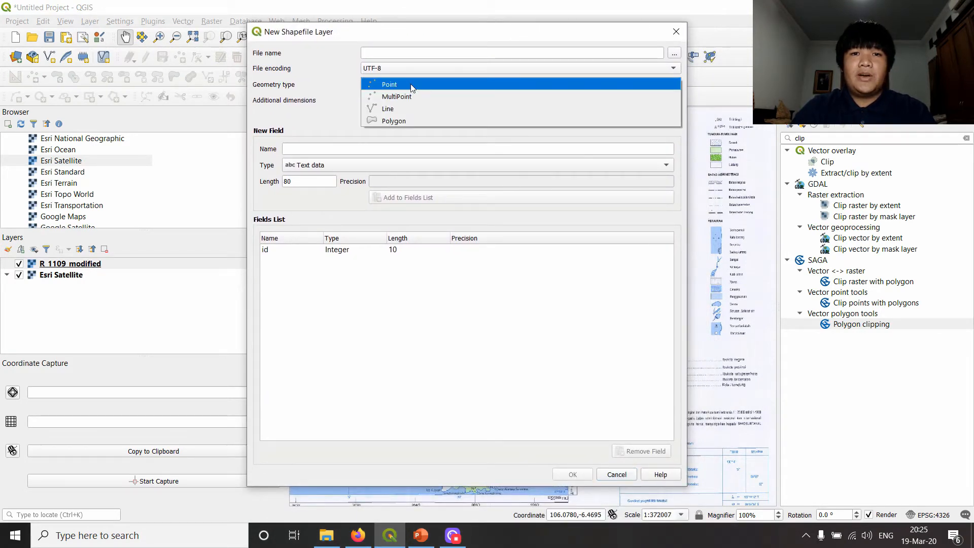
{"action": "left_click", "coordinate": [402, 122]}
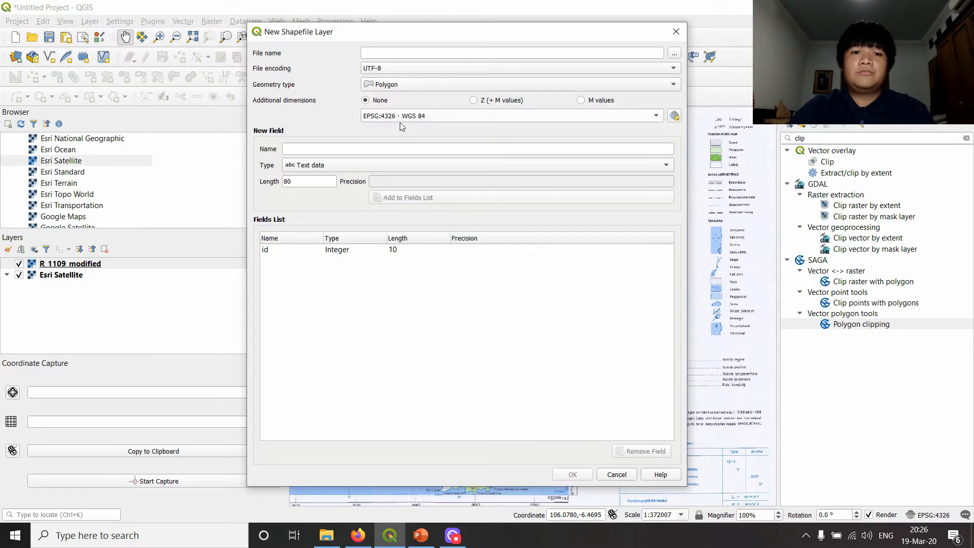
- Set the shapefile's output file to BATAS PROVINSI PETA 1109 in the TV003_MEMBUAT DATA VEKTOR folder
{"action": "left_click", "coordinate": [674, 55]}
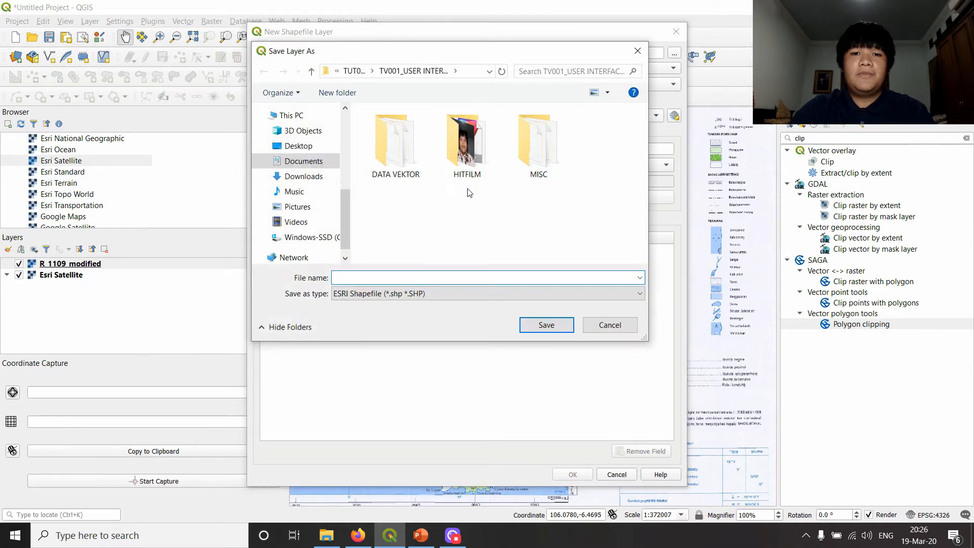
{"action": "left_click", "coordinate": [354, 70]}
{"action": "double_click", "coordinate": [550, 158]}
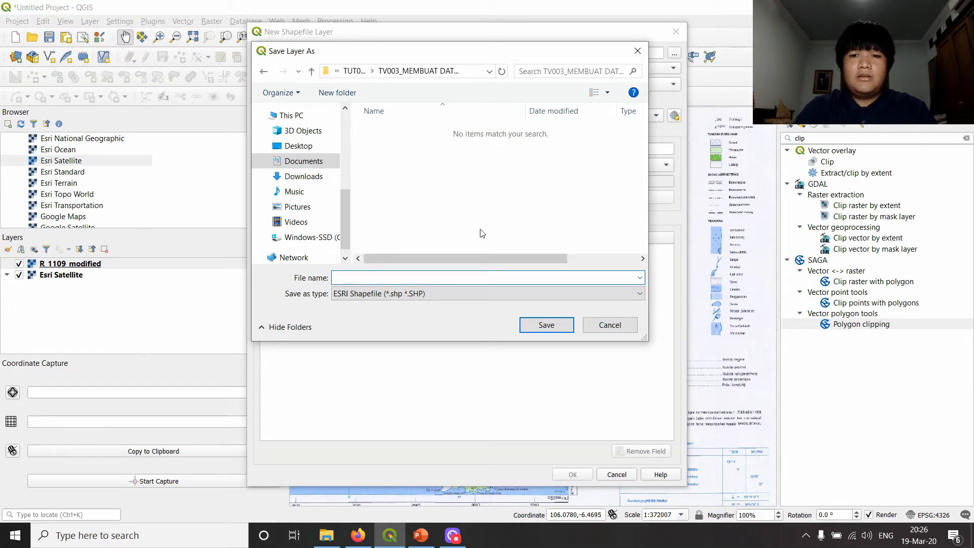
{"action": "type", "text": "BATAS"}
{"action": "type", "text": " POR"}
{"action": "key", "text": "BackSpace"}
{"action": "key", "text": "BackSpace"}
{"action": "type", "text": "ROVINSI SERANG"}
{"action": "key", "text": "BackSpace"}
{"action": "key", "text": "BackSpace"}
{"action": "key", "text": "BackSpace"}
{"action": "key", "text": "BackSpace"}
{"action": "key", "text": "BackSpace"}
{"action": "key", "text": "BackSpace"}
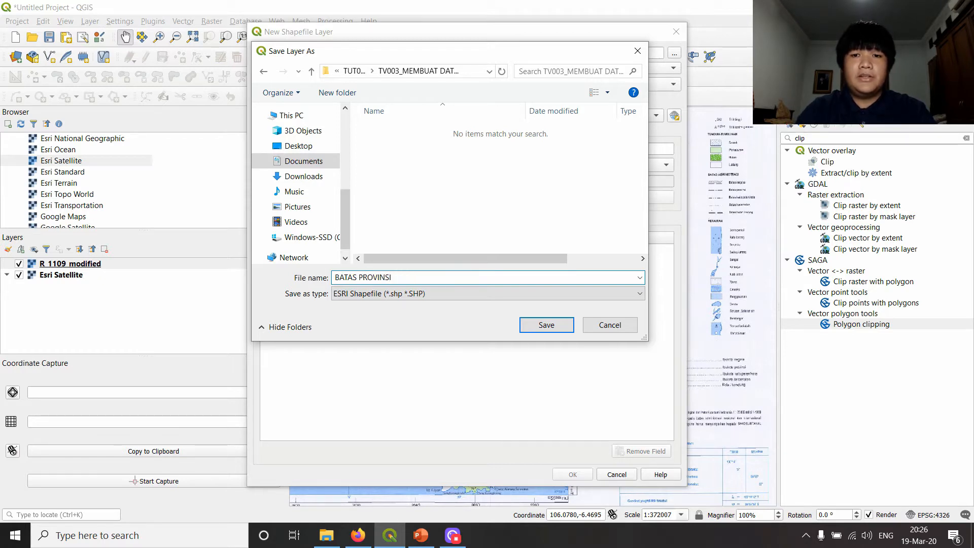
{"action": "type", "text": "PETA 1109"}
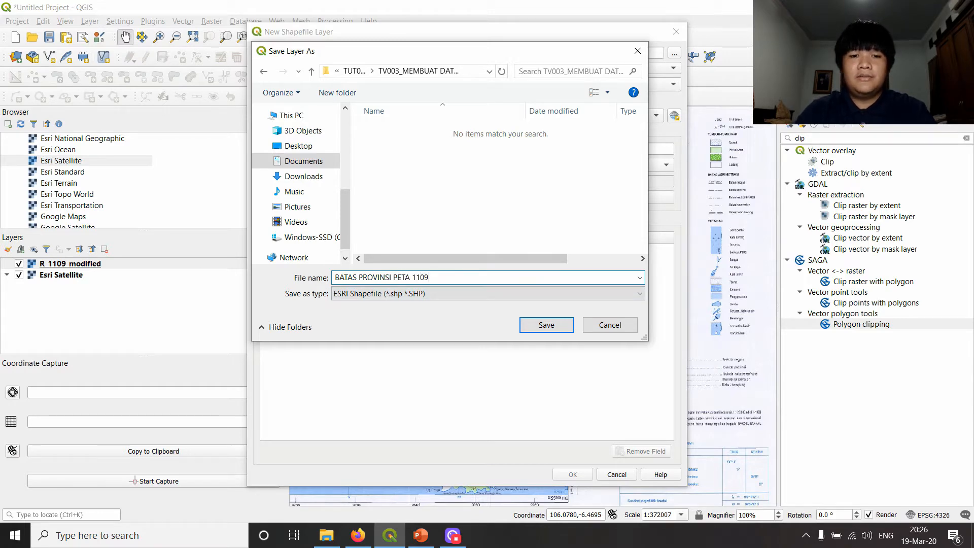
{"action": "left_click", "coordinate": [546, 327]}
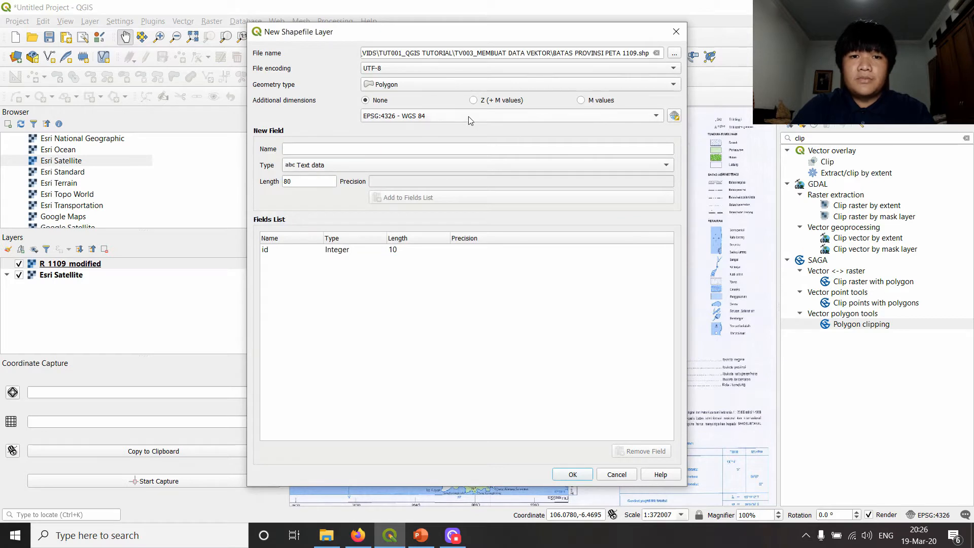
- Choose EPSG:4326 - WGS 84 as the layer's coordinate system and keep Text data as the new field's type
{"action": "left_click", "coordinate": [439, 120]}
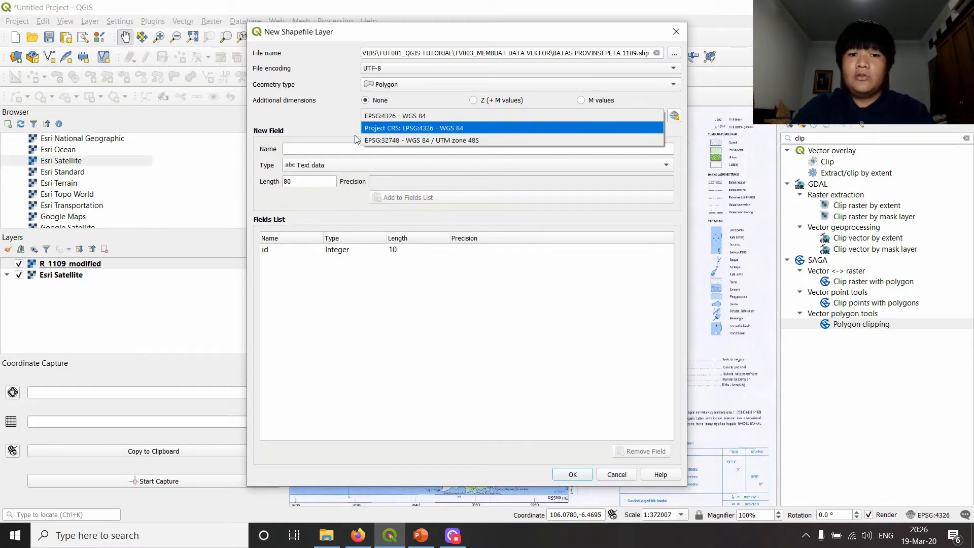
{"action": "left_click", "coordinate": [427, 115]}
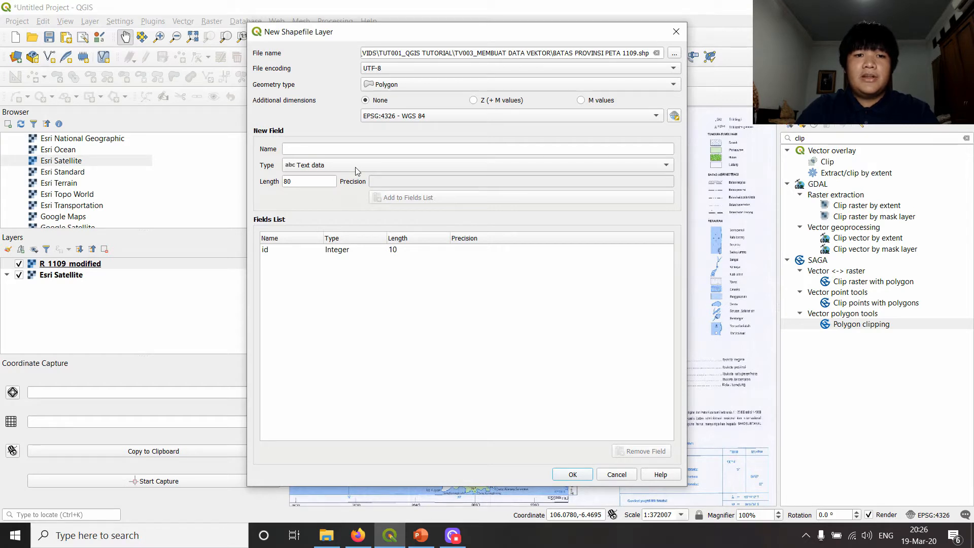
{"action": "left_click", "coordinate": [349, 152]}
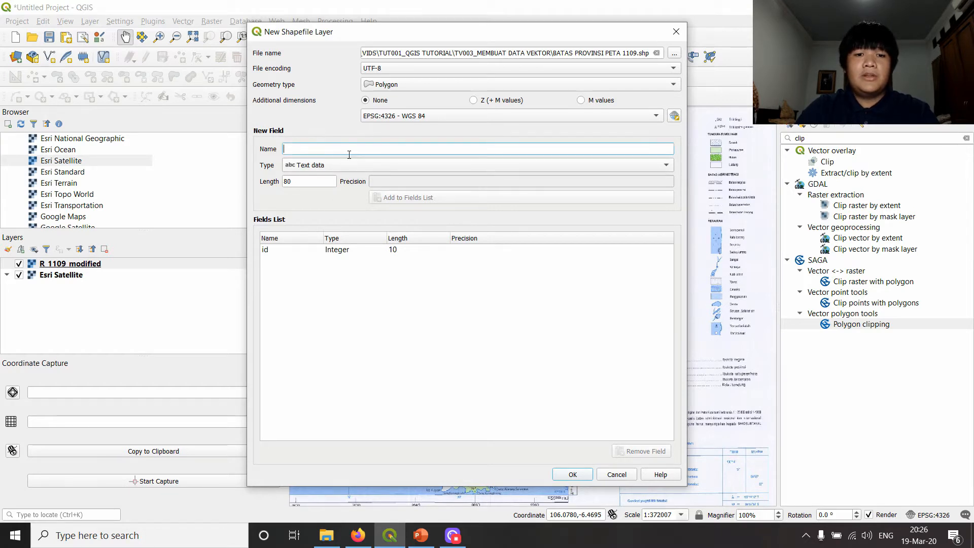
{"action": "left_click", "coordinate": [354, 170]}
{"action": "left_click", "coordinate": [271, 173]}
{"action": "left_click", "coordinate": [314, 172]}
{"action": "left_click", "coordinate": [302, 172]}
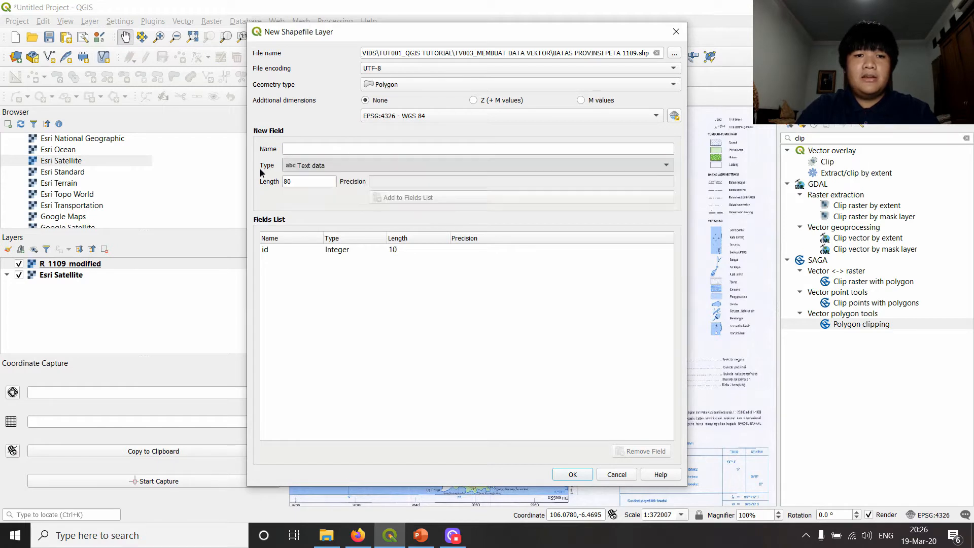
- Name the new attribute field NM_PRVNS
{"action": "left_click", "coordinate": [306, 147]}
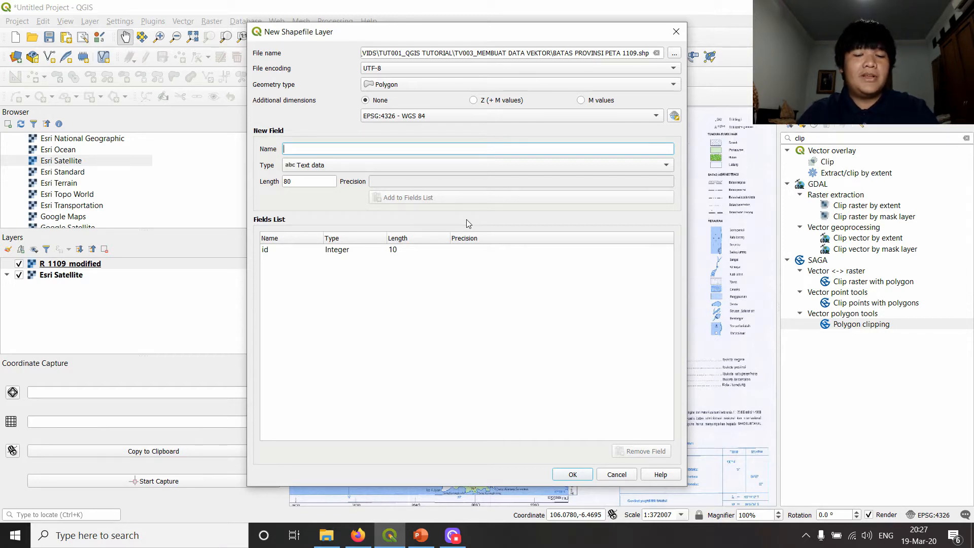
{"action": "type", "text": "NAMA_PROVI"}
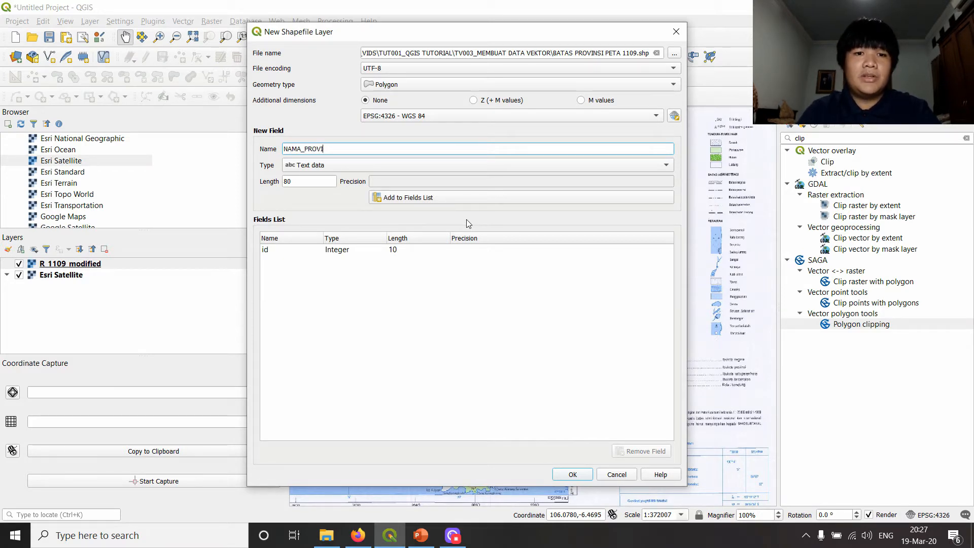
{"action": "key", "text": "BackSpace"}
{"action": "key", "text": "BackSpace"}
{"action": "key", "text": "BackSpace"}
{"action": "key", "text": "BackSpace"}
{"action": "key", "text": "BackSpace"}
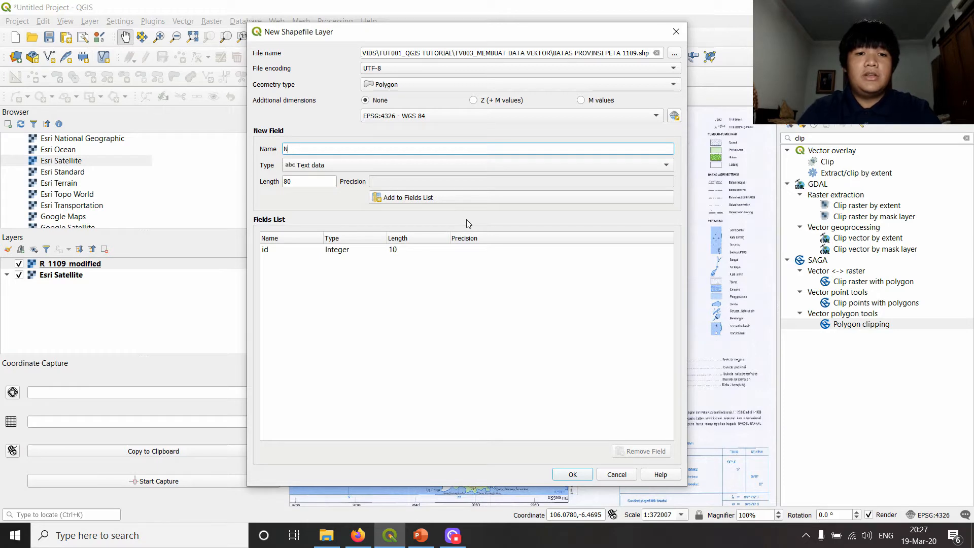
{"action": "key", "text": "BackSpace"}
{"action": "key", "text": "BackSpace"}
{"action": "type", "text": "NM"}
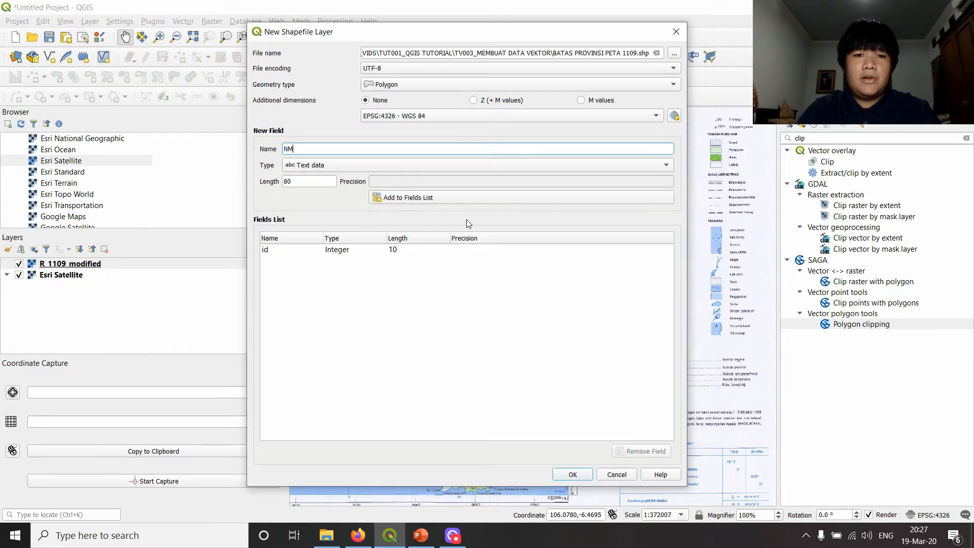
{"action": "type", "text": "_PRVNS"}
{"action": "key", "text": "Tab"}
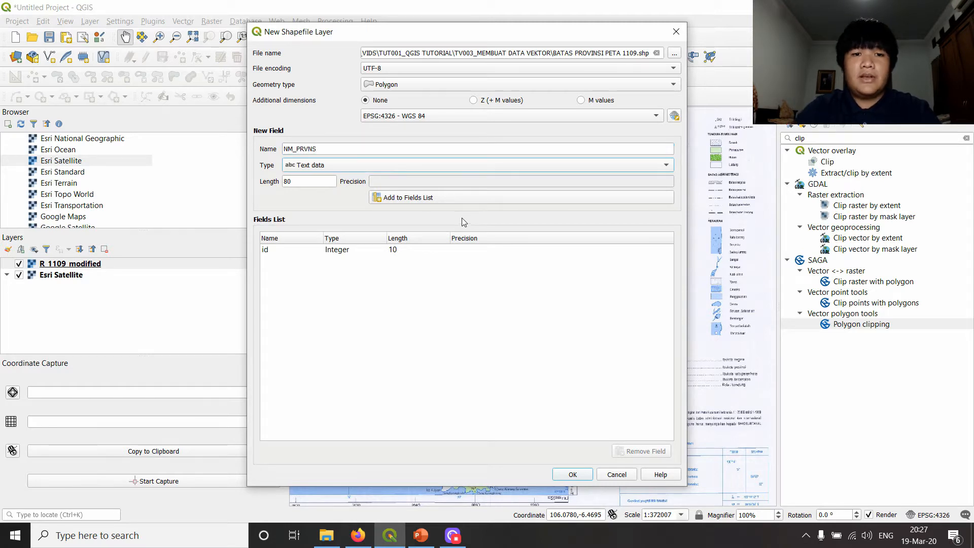
- Add the field as Text data with a length of 100 and create the shapefile layer
{"action": "left_click", "coordinate": [317, 172]}
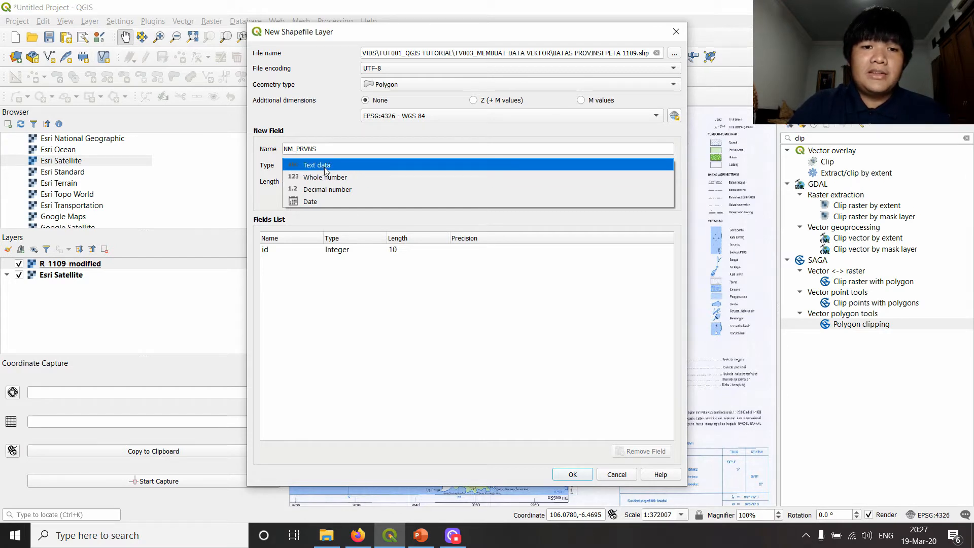
{"action": "left_click", "coordinate": [321, 169]}
{"action": "left_click_drag", "start_coordinate": [320, 181], "coordinate": [285, 181]}
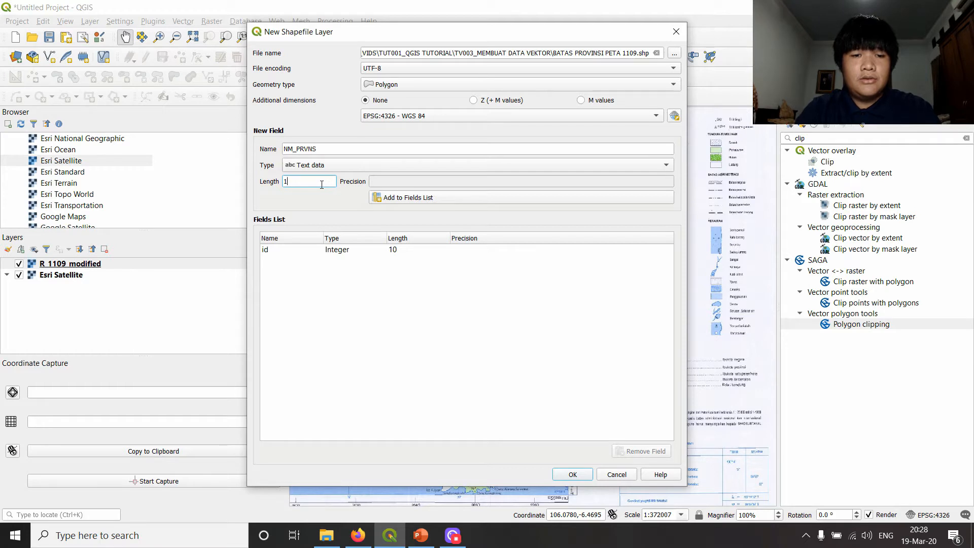
{"action": "key", "text": "Tab"}
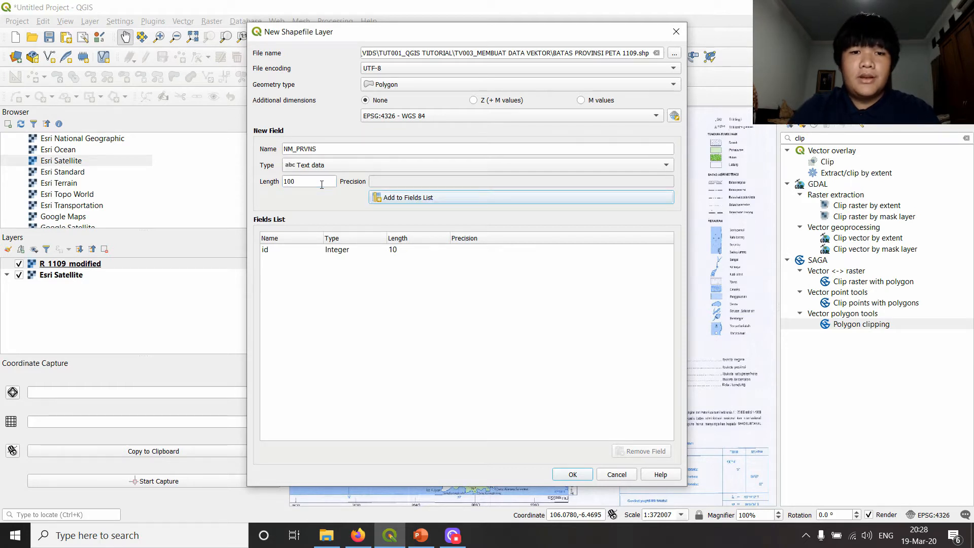
{"action": "left_click", "coordinate": [410, 198]}
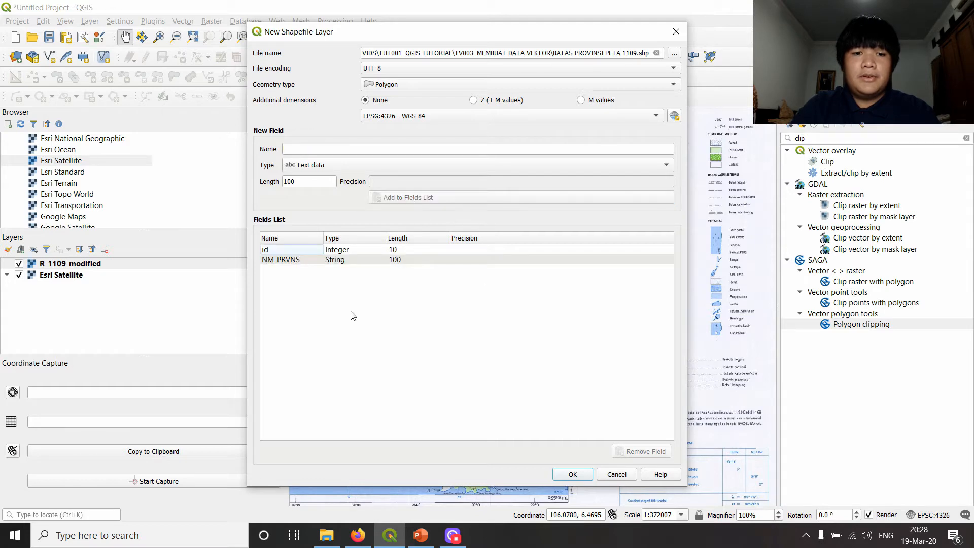
{"action": "left_click", "coordinate": [287, 251]}
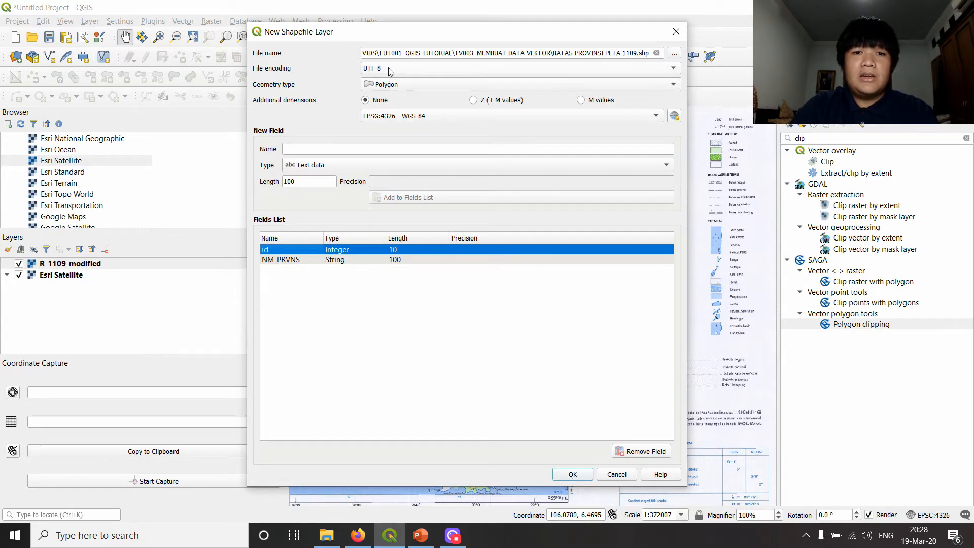
{"action": "left_click", "coordinate": [572, 475]}
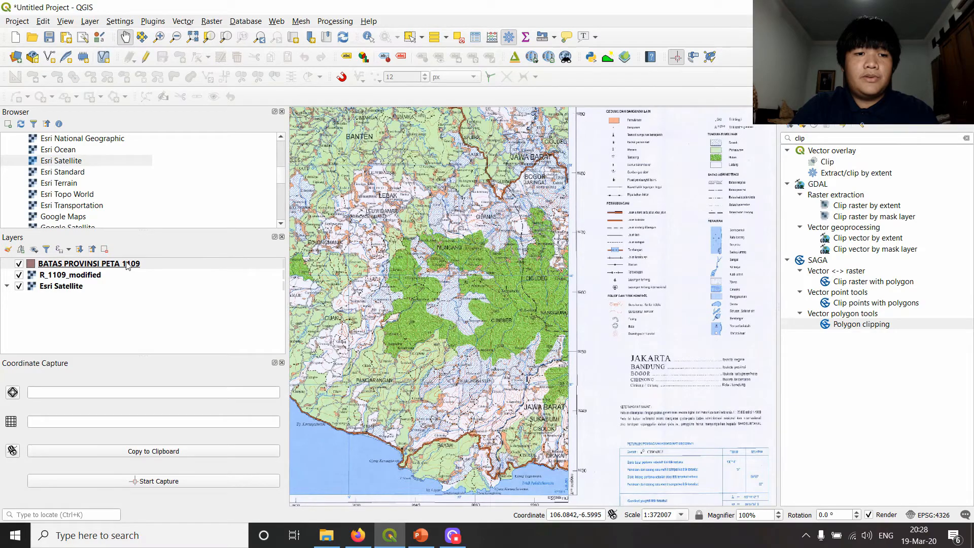
- Turn on editing for the BATAS PROVINSI PETA 1109 layer
{"action": "left_click_drag", "start_coordinate": [482, 213], "coordinate": [462, 406]}
{"action": "left_click_drag", "start_coordinate": [553, 227], "coordinate": [526, 425]}
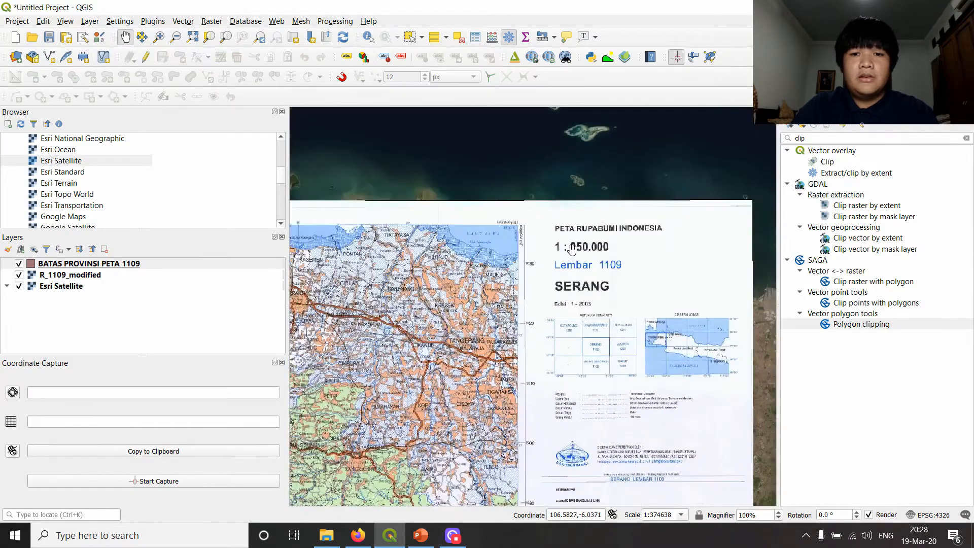
{"action": "left_click_drag", "start_coordinate": [475, 351], "coordinate": [537, 186]}
{"action": "left_click_drag", "start_coordinate": [404, 365], "coordinate": [516, 206]}
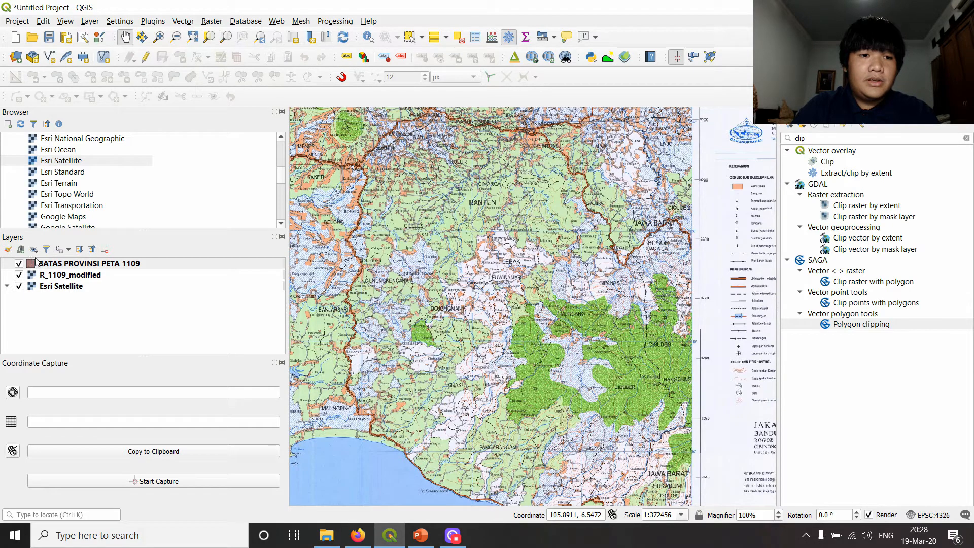
{"action": "left_click_drag", "start_coordinate": [503, 280], "coordinate": [440, 200]}
{"action": "left_click_drag", "start_coordinate": [434, 315], "coordinate": [442, 302]}
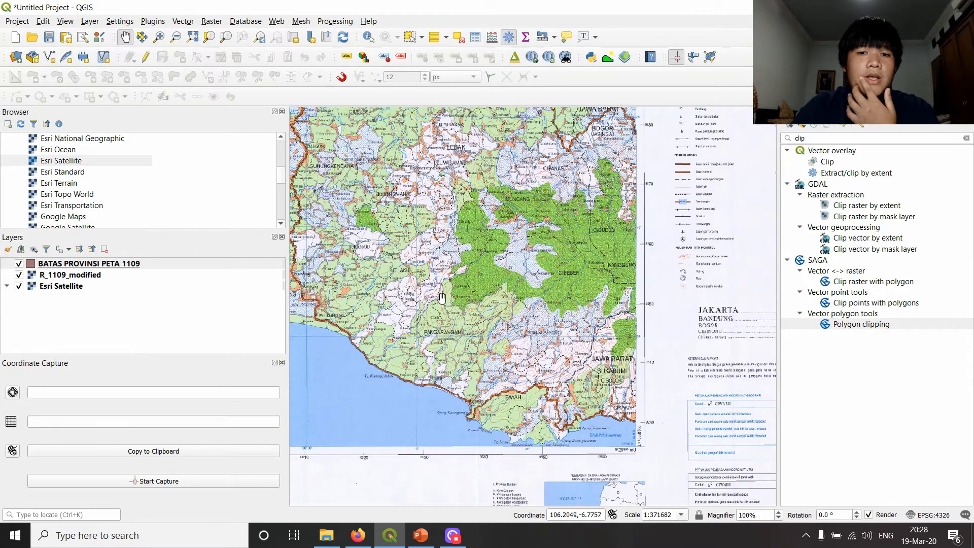
{"action": "left_click", "coordinate": [88, 266]}
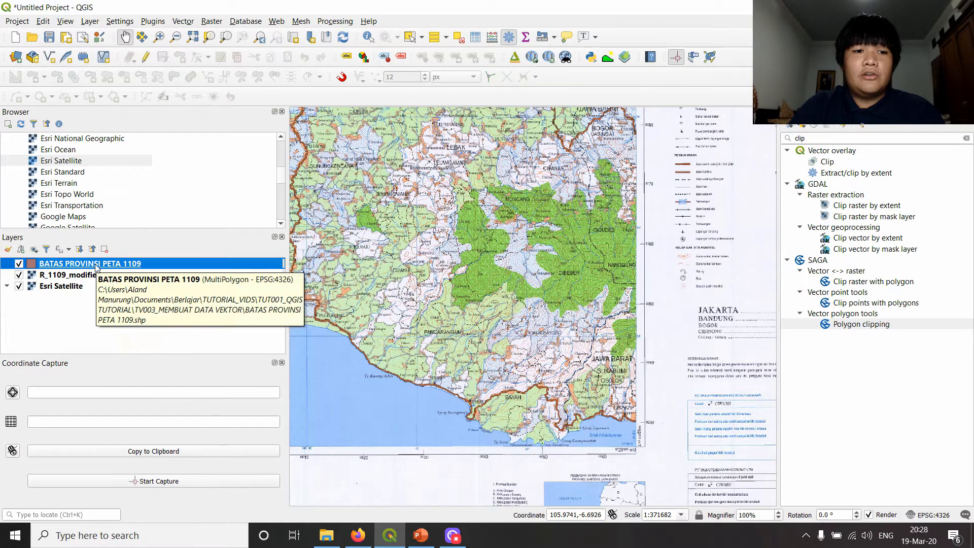
{"action": "left_click", "coordinate": [146, 57]}
{"action": "key", "text": "alt+Tab"}
{"action": "key", "text": "alt+Tab"}
{"action": "key", "text": "alt+Tab"}
{"action": "key", "text": "alt+Tab"}
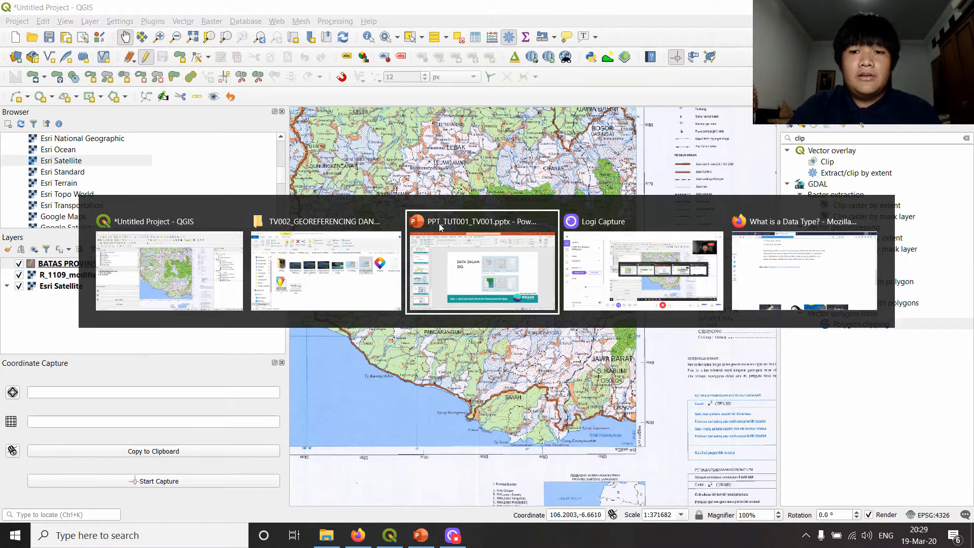
{"action": "key", "text": "alt+Tab"}
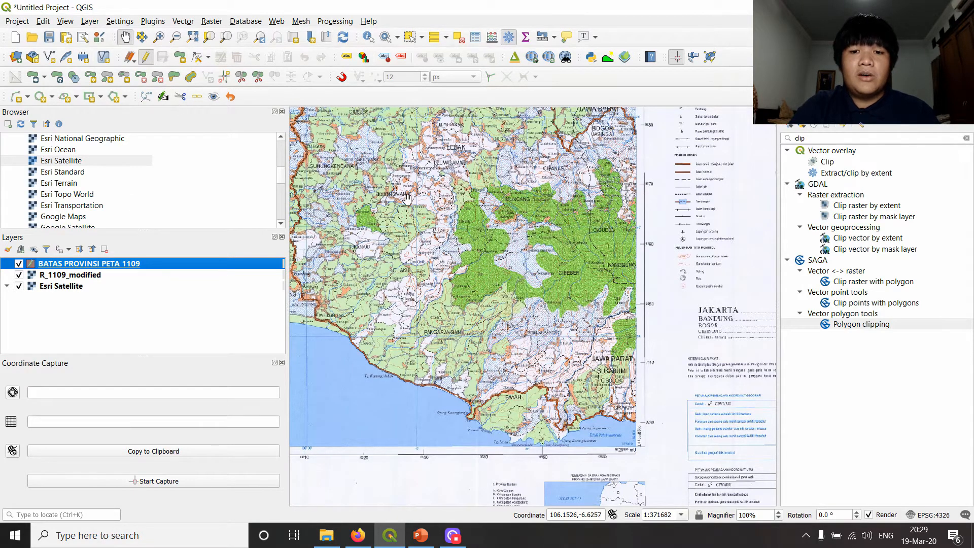
- Start a polygon feature for Jawa Barat where the coast meets the sheet's southeastern edge and trace the shoreline west to Cisolok
{"action": "left_click", "coordinate": [180, 57]}
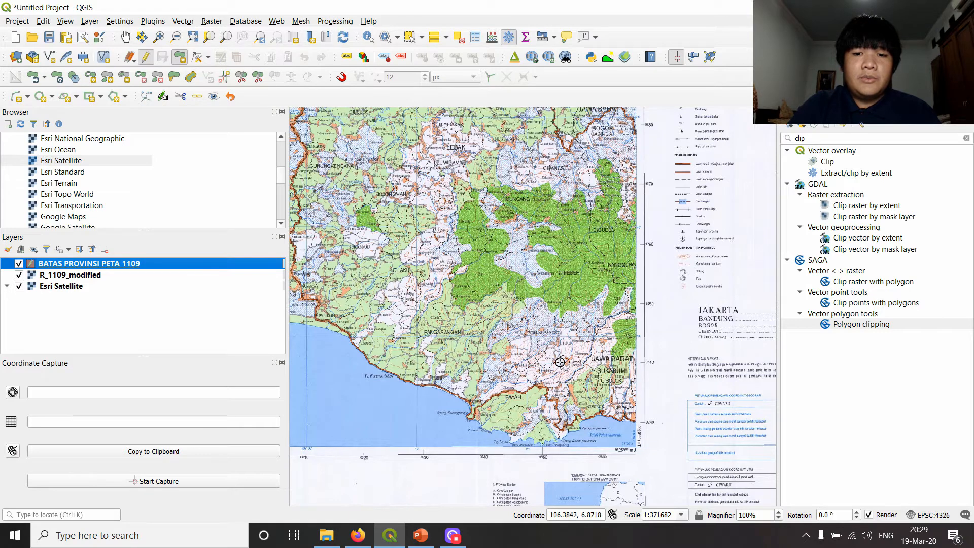
{"action": "scroll", "coordinate": [577, 376], "scroll_direction": "up", "scroll_amount": 1}
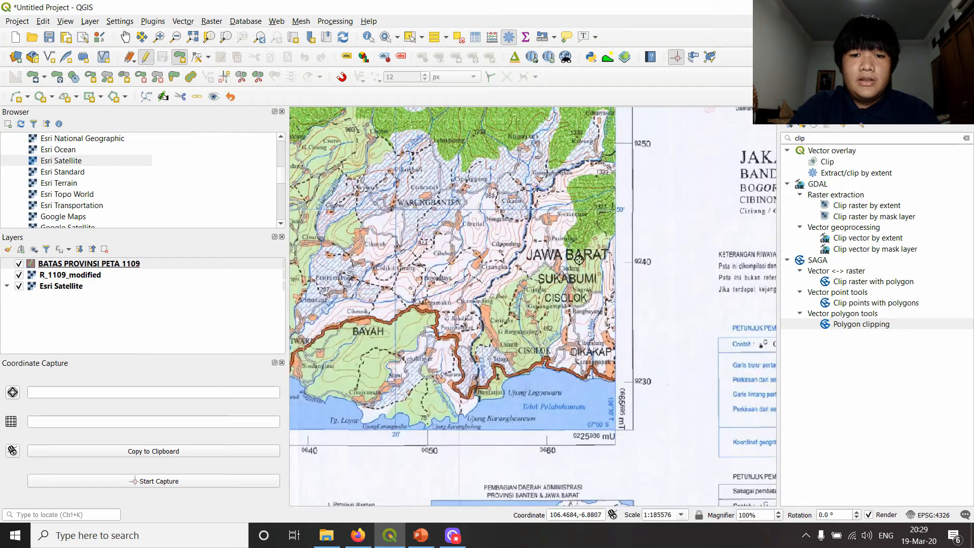
{"action": "scroll", "coordinate": [579, 259], "scroll_direction": "up", "scroll_amount": 1}
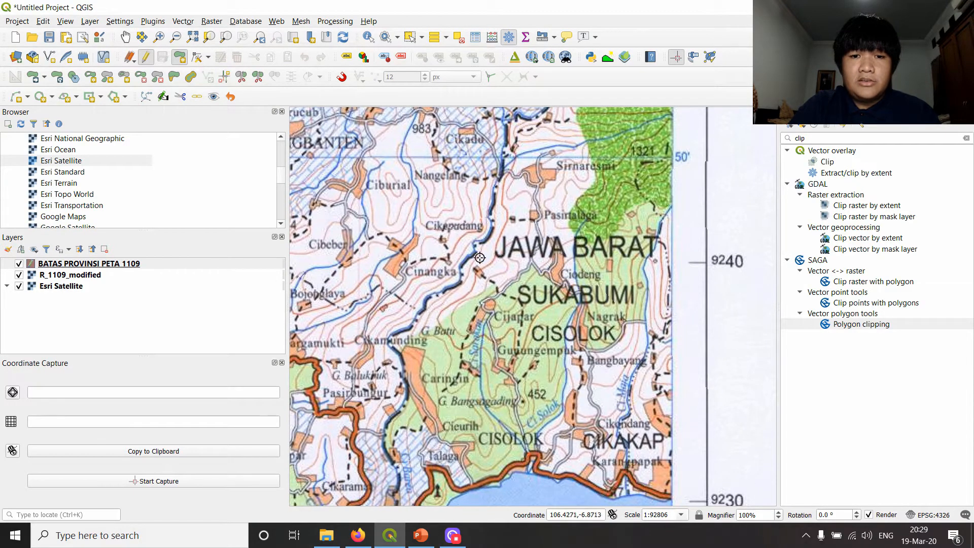
{"action": "scroll", "coordinate": [552, 232], "scroll_direction": "down", "scroll_amount": 1}
{"action": "left_click_drag", "start_coordinate": [613, 367], "coordinate": [575, 337]}
{"action": "scroll", "coordinate": [557, 333], "scroll_direction": "up", "scroll_amount": 1}
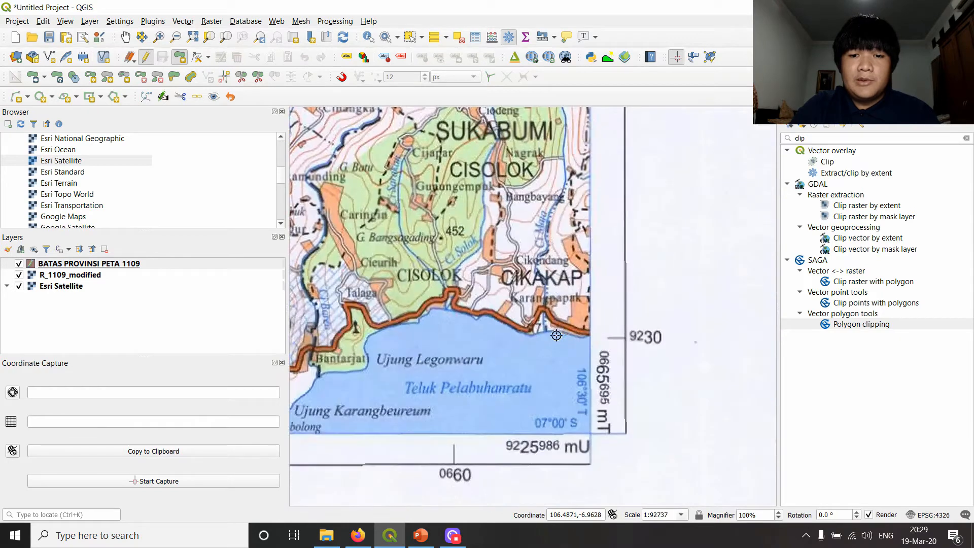
{"action": "left_click", "coordinate": [590, 335]}
{"action": "left_click", "coordinate": [565, 333]}
{"action": "left_click", "coordinate": [532, 337]}
{"action": "left_click", "coordinate": [447, 309]}
- Continue the polygon along the shoreline from Cisolok to the province boundary at Bantarjati
{"action": "left_click", "coordinate": [435, 307]}
{"action": "left_click", "coordinate": [419, 321]}
{"action": "left_click", "coordinate": [389, 327]}
{"action": "left_click", "coordinate": [378, 333]}
{"action": "left_click", "coordinate": [369, 342]}
{"action": "left_click", "coordinate": [364, 364]}
{"action": "left_click", "coordinate": [343, 364]}
{"action": "left_click", "coordinate": [323, 374]}
- Trace the province boundary north from Bantarjati, past Talaga and Caringin, towards Cinangka
{"action": "left_click", "coordinate": [321, 326]}
{"action": "left_click", "coordinate": [301, 275]}
{"action": "left_click", "coordinate": [322, 247]}
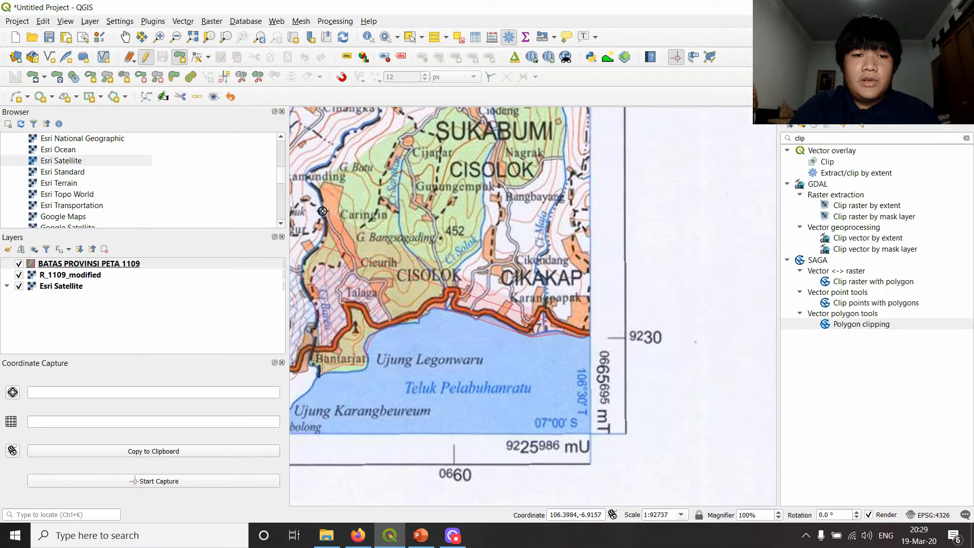
{"action": "left_click", "coordinate": [323, 197]}
{"action": "left_click", "coordinate": [313, 171]}
{"action": "left_click", "coordinate": [368, 126]}
- Continue the polygon along the province boundary from Cinangka past Cikepadang and Cikadu towards Gunungbengkok
{"action": "left_click_drag", "start_coordinate": [385, 117], "coordinate": [416, 301]}
{"action": "left_click", "coordinate": [425, 275]}
{"action": "left_click", "coordinate": [441, 238]}
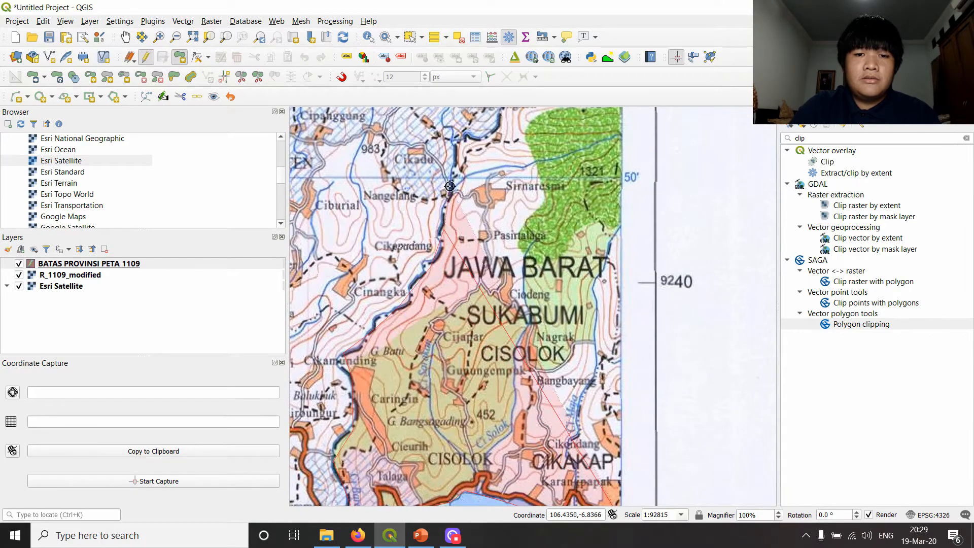
{"action": "left_click", "coordinate": [449, 190]}
{"action": "left_click", "coordinate": [458, 148]}
{"action": "left_click", "coordinate": [469, 142]}
{"action": "left_click", "coordinate": [491, 132]}
{"action": "left_click", "coordinate": [502, 118]}
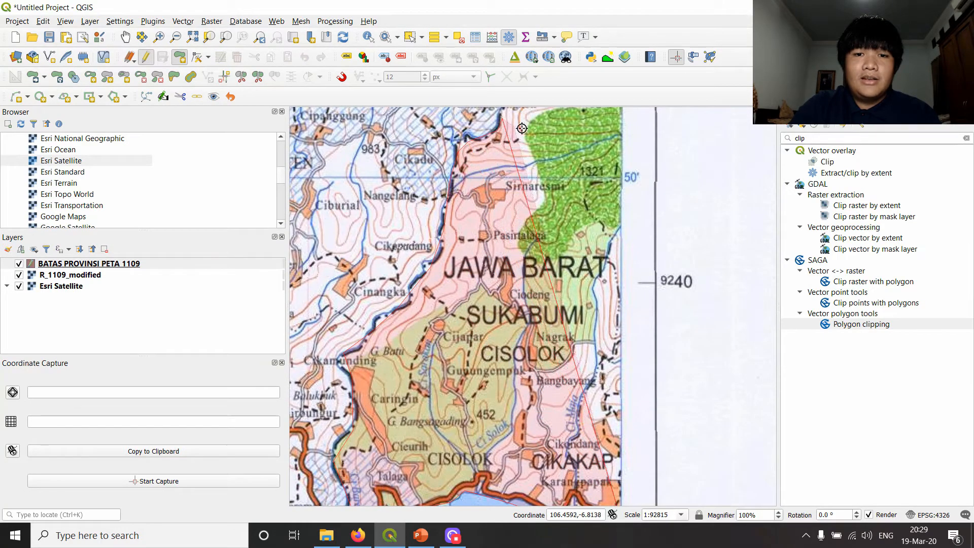
- Trace the province boundary east from Gunungbengkok to the map sheet's eastern edge near Kubang
{"action": "left_click_drag", "start_coordinate": [503, 117], "coordinate": [536, 408]}
{"action": "left_click", "coordinate": [548, 396]}
{"action": "left_click", "coordinate": [566, 389]}
{"action": "left_click", "coordinate": [590, 376]}
{"action": "left_click", "coordinate": [617, 375]}
{"action": "left_click", "coordinate": [633, 371]}
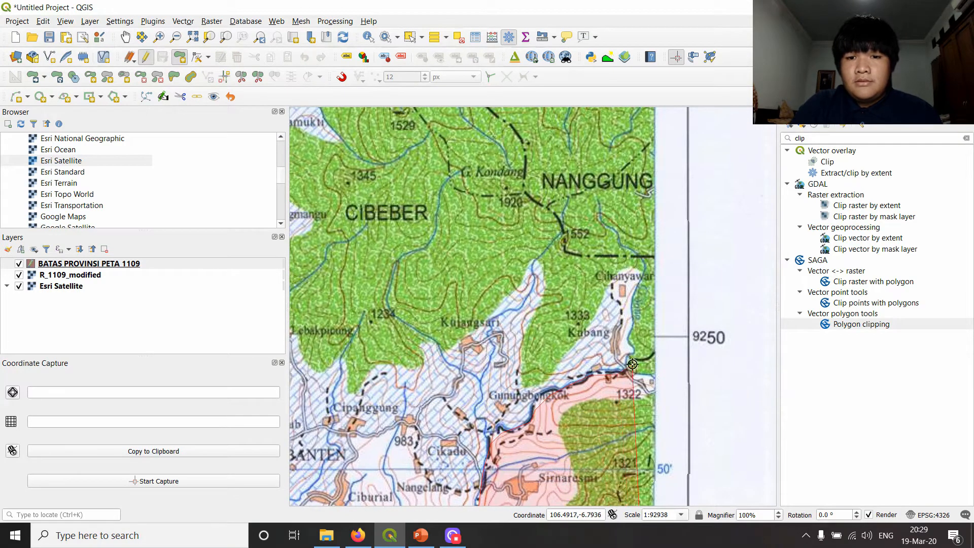
{"action": "left_click", "coordinate": [655, 354]}
- Follow the sheet's eastern edge north, then trace the dash-dot boundary west past peak 1552 to the area of peak 1920
{"action": "left_click", "coordinate": [654, 256]}
{"action": "left_click", "coordinate": [567, 250]}
{"action": "left_click", "coordinate": [549, 208]}
{"action": "left_click", "coordinate": [524, 194]}
- Trace the province boundary north from the 1920 peak, passing west of the CIGUDEG label, to near Lebakjaan
{"action": "left_click_drag", "start_coordinate": [535, 182], "coordinate": [570, 400]}
{"action": "left_click", "coordinate": [560, 364]}
{"action": "left_click", "coordinate": [512, 314]}
{"action": "left_click", "coordinate": [500, 269]}
{"action": "left_click", "coordinate": [510, 215]}
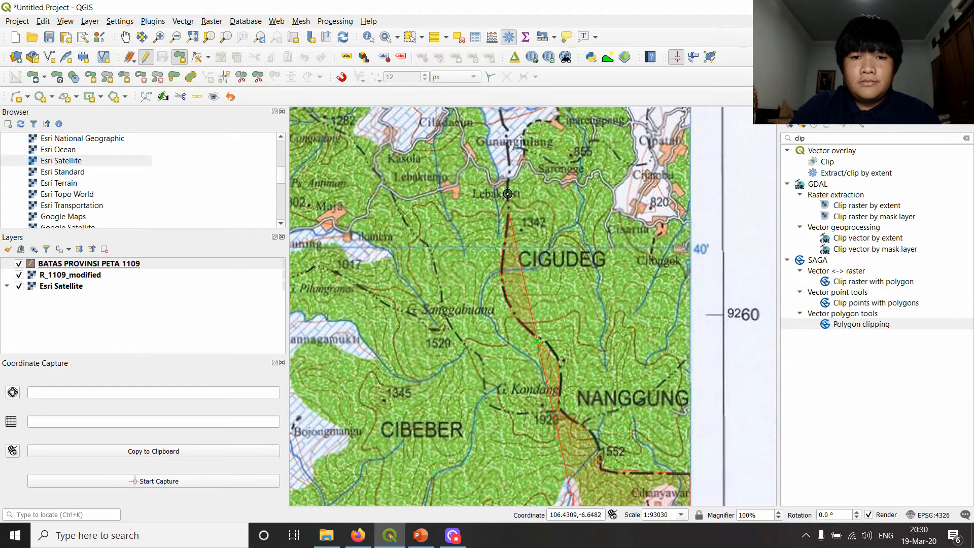
- Continue the polygon north along the province boundary from Lebakjaan past Jaha to Cikomara
{"action": "left_click_drag", "start_coordinate": [525, 200], "coordinate": [545, 427]}
{"action": "left_click", "coordinate": [530, 387]}
{"action": "left_click", "coordinate": [521, 336]}
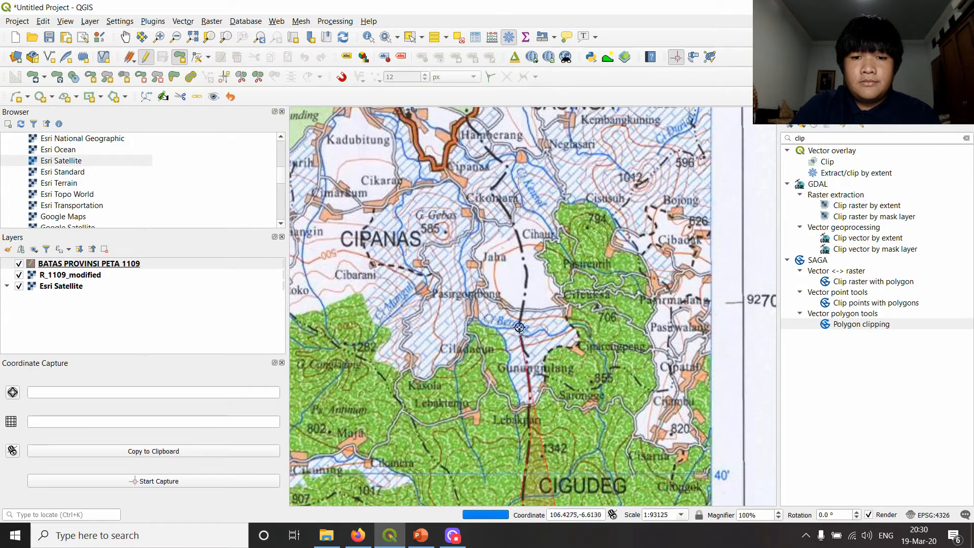
{"action": "left_click", "coordinate": [529, 271]}
{"action": "left_click", "coordinate": [514, 225]}
{"action": "left_click", "coordinate": [493, 191]}
- Trace the province boundary from Cikomara past Hamberang and Guradog to Barangbang
{"action": "left_click_drag", "start_coordinate": [507, 183], "coordinate": [509, 362]}
{"action": "left_click", "coordinate": [508, 346]}
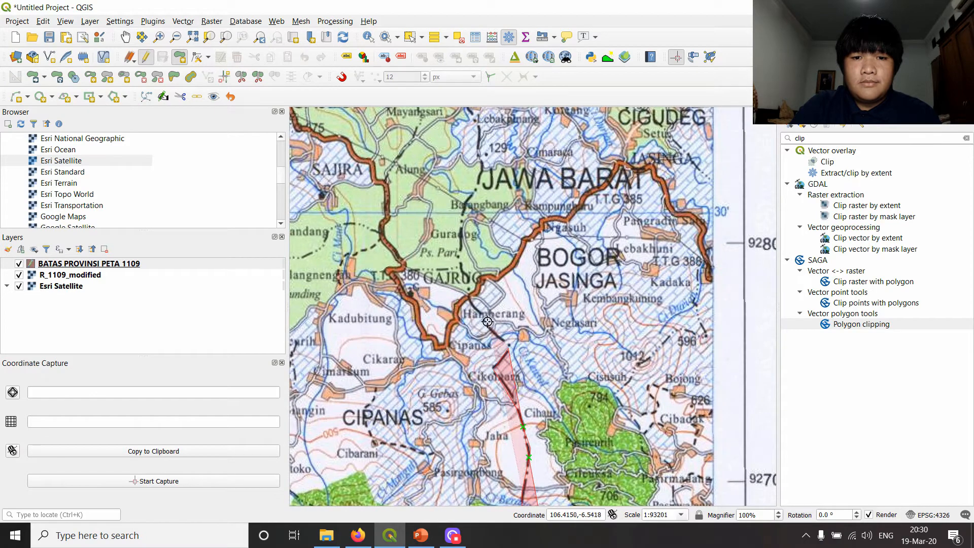
{"action": "left_click", "coordinate": [462, 259]}
{"action": "left_click", "coordinate": [462, 226]}
{"action": "left_click", "coordinate": [469, 204]}
- Trace the province boundary north from Barangbang past Lebakpinang, then east to the river bend beside Pasirbuah
{"action": "left_click_drag", "start_coordinate": [516, 162], "coordinate": [500, 425]}
{"action": "left_click", "coordinate": [458, 452]}
{"action": "left_click", "coordinate": [465, 424]}
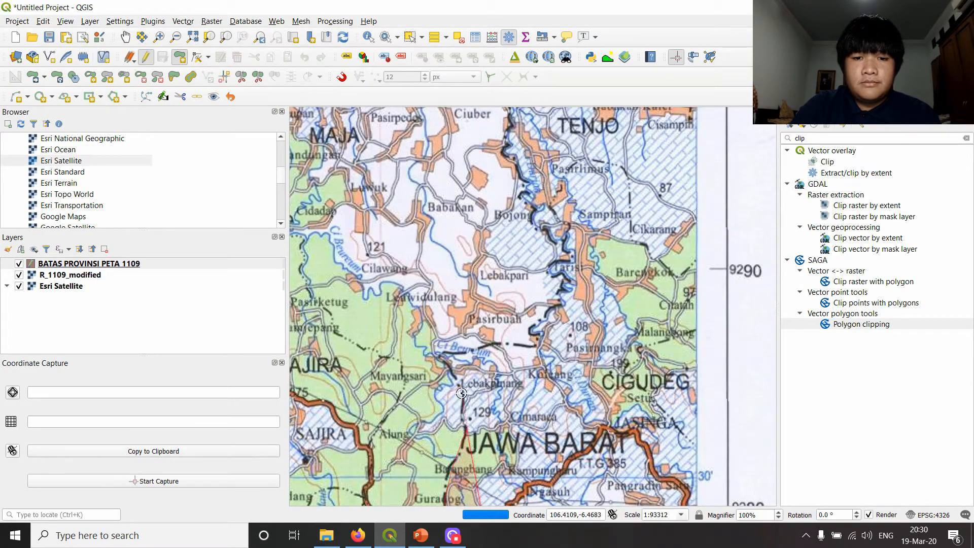
{"action": "left_click", "coordinate": [461, 389]}
{"action": "left_click", "coordinate": [441, 357]}
{"action": "left_click", "coordinate": [539, 333]}
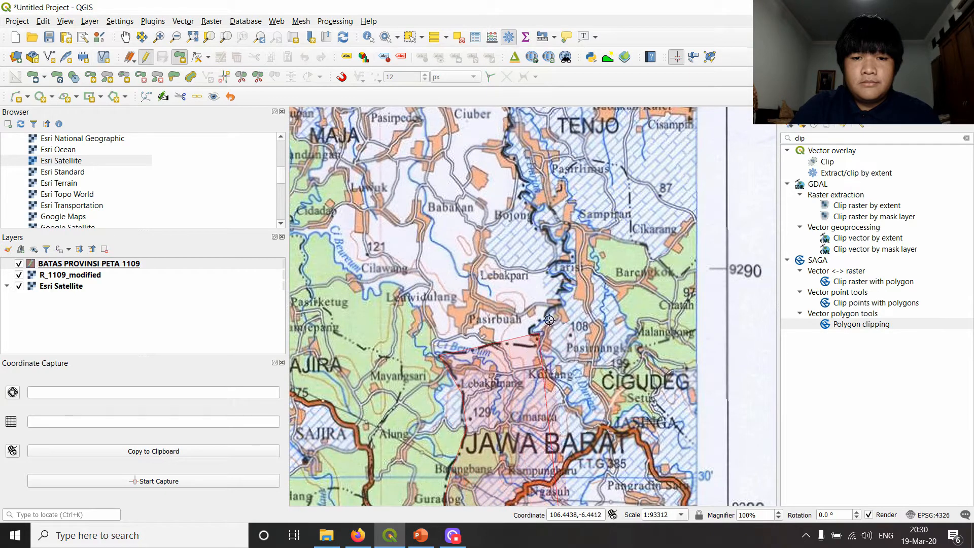
- Follow the river boundary north from Pasirbuah past Tarisi to Bojong
{"action": "left_click", "coordinate": [560, 305]}
{"action": "left_click", "coordinate": [565, 278]}
{"action": "left_click", "coordinate": [563, 256]}
{"action": "left_click", "coordinate": [556, 244]}
{"action": "left_click", "coordinate": [535, 224]}
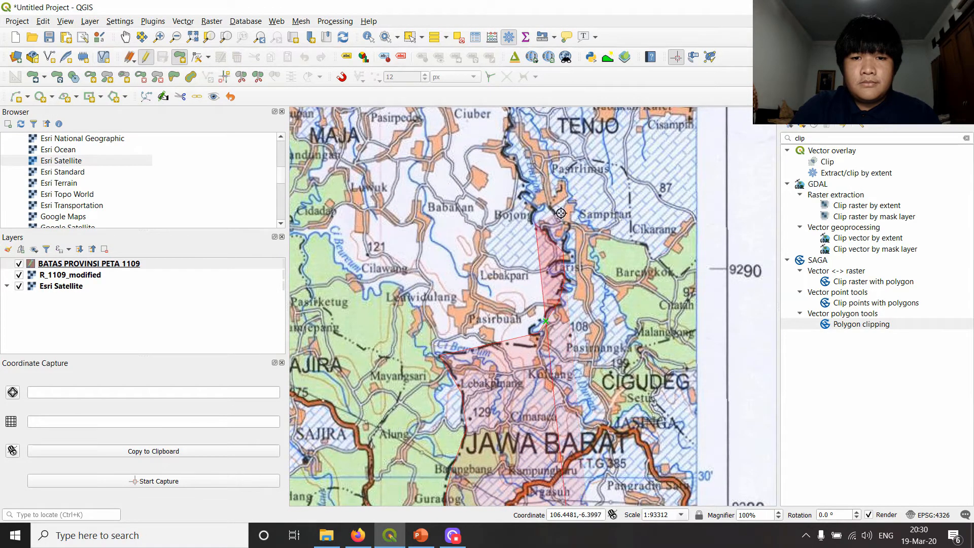
- Continue the polygon along the province boundary from Bojong past Wantungsari to the area northwest of Sukajaya
{"action": "left_click_drag", "start_coordinate": [542, 217], "coordinate": [565, 516]}
{"action": "left_click", "coordinate": [544, 476]}
{"action": "left_click", "coordinate": [536, 455]}
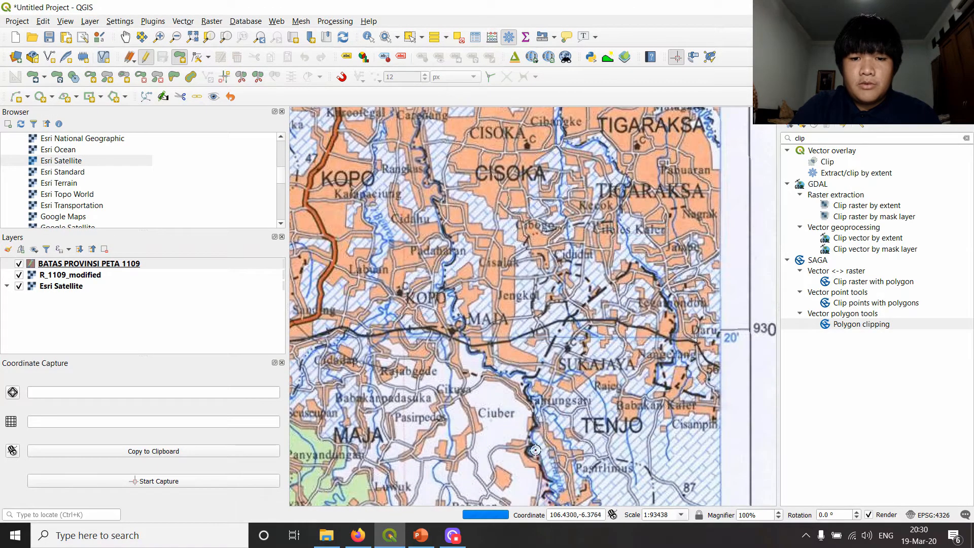
{"action": "left_click", "coordinate": [533, 373]}
{"action": "left_click", "coordinate": [554, 339]}
{"action": "left_click", "coordinate": [570, 318]}
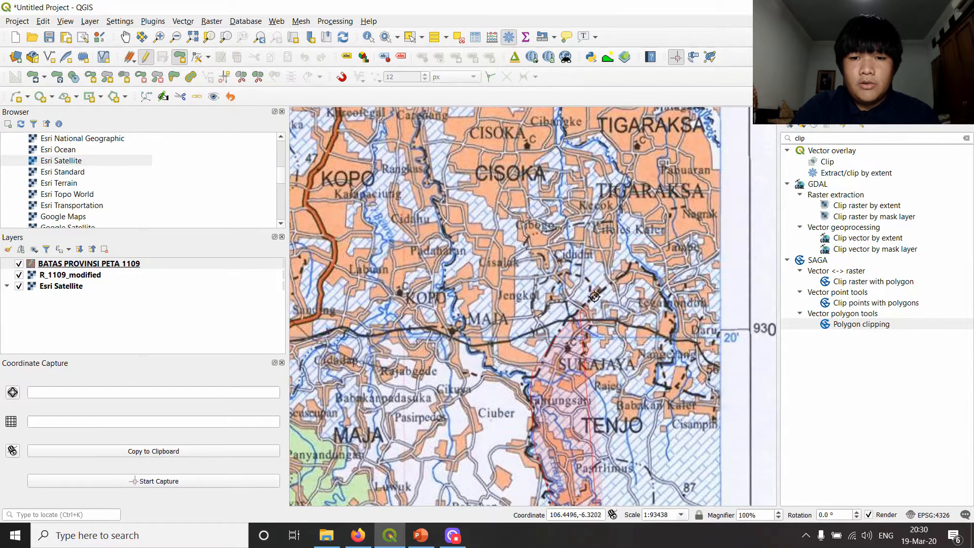
- Trace the boundary around the north and east of Sukajaya and on to the sheet's eastern edge near Cisampih
{"action": "left_click", "coordinate": [612, 283]}
{"action": "left_click", "coordinate": [633, 269]}
{"action": "left_click", "coordinate": [653, 277]}
{"action": "left_click", "coordinate": [673, 312]}
{"action": "left_click", "coordinate": [674, 343]}
{"action": "left_click", "coordinate": [658, 363]}
{"action": "left_click", "coordinate": [657, 384]}
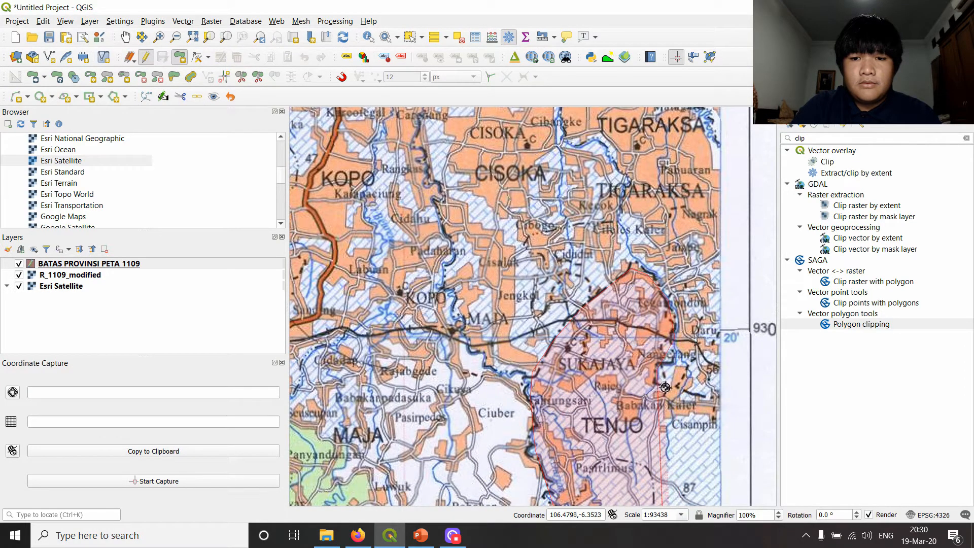
{"action": "left_click", "coordinate": [719, 398]}
{"action": "left_click_drag", "start_coordinate": [625, 243], "coordinate": [604, 443]}
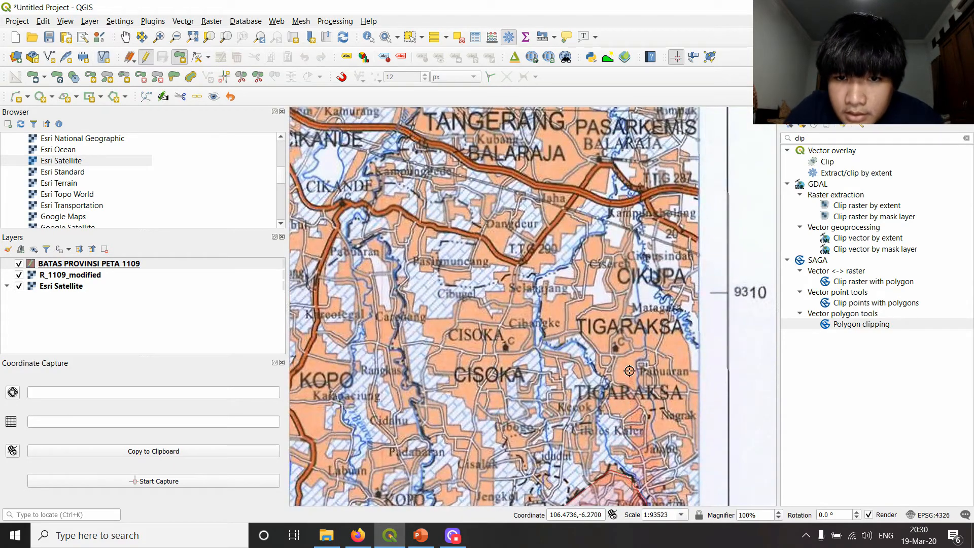
- Inspect the sheet's eastern edge and the traced polygon from the northern area down to the coast at Cikakap
{"action": "left_click_drag", "start_coordinate": [661, 301], "coordinate": [632, 471]}
{"action": "scroll", "coordinate": [639, 228], "scroll_direction": "down", "scroll_amount": 1}
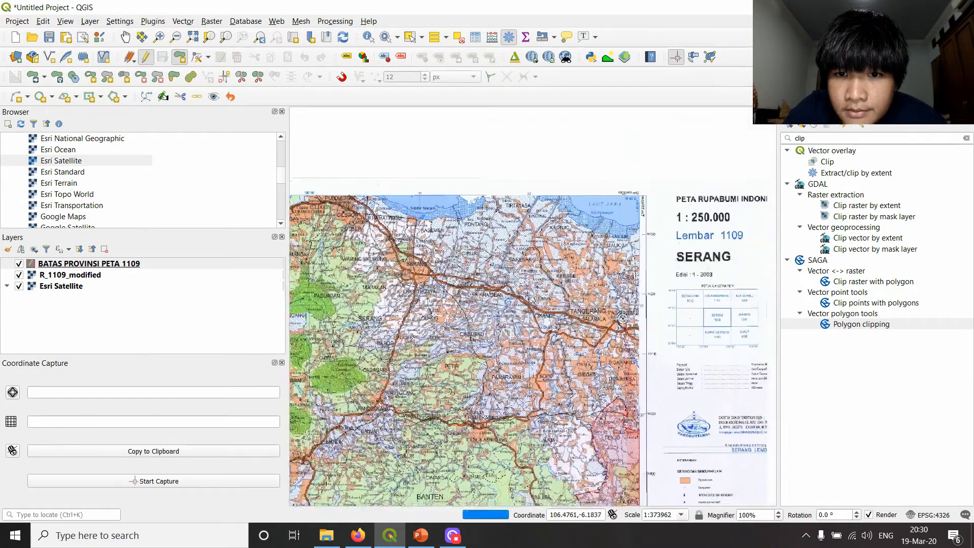
{"action": "scroll", "coordinate": [631, 320], "scroll_direction": "up", "scroll_amount": 1}
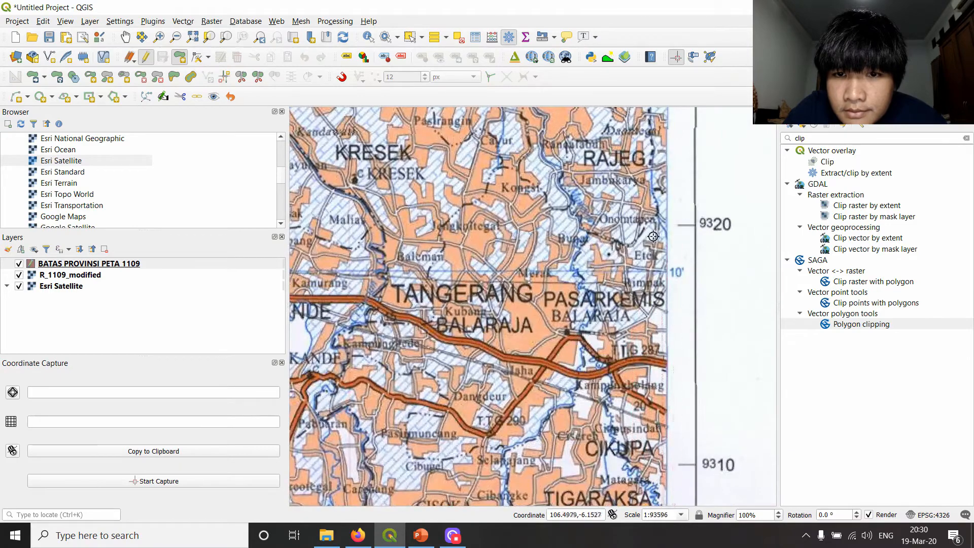
{"action": "left_click_drag", "start_coordinate": [617, 131], "coordinate": [615, 427]}
{"action": "scroll", "coordinate": [615, 426], "scroll_direction": "down", "scroll_amount": 3}
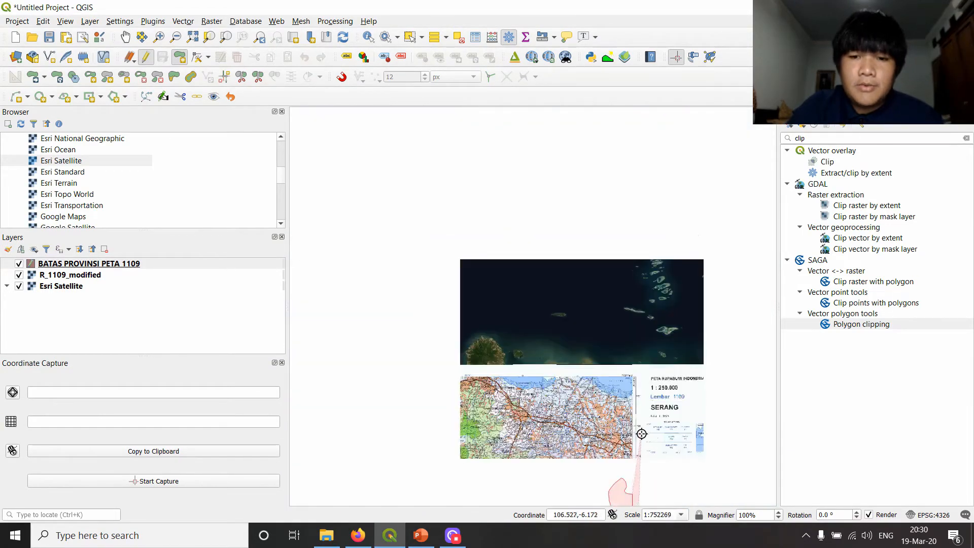
{"action": "scroll", "coordinate": [576, 355], "scroll_direction": "up", "scroll_amount": 2}
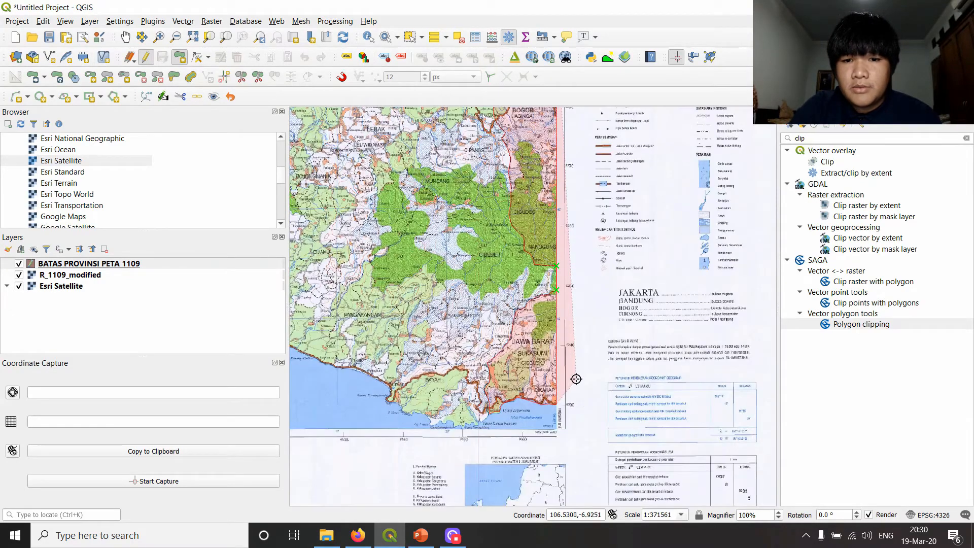
{"action": "scroll", "coordinate": [563, 358], "scroll_direction": "up", "scroll_amount": 1}
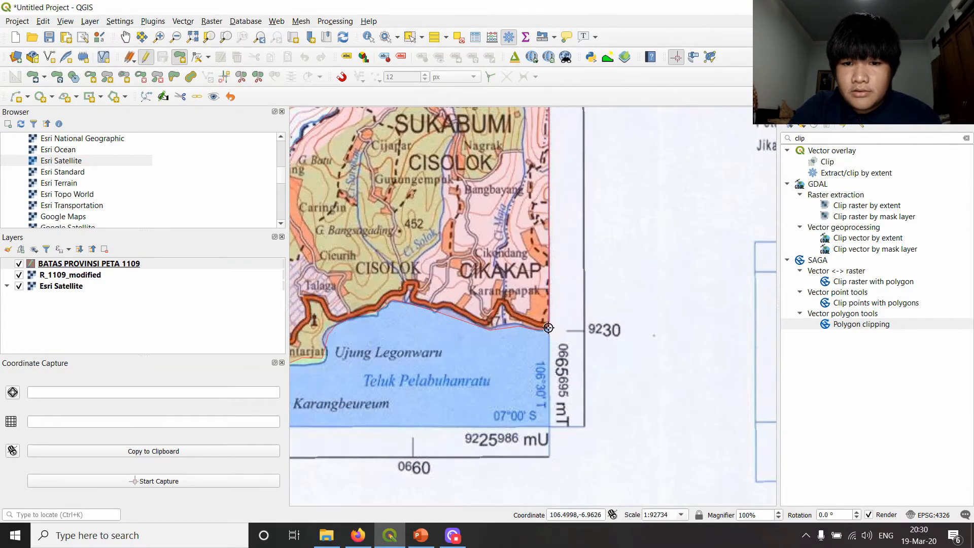
{"action": "scroll", "coordinate": [583, 203], "scroll_direction": "down", "scroll_amount": 2}
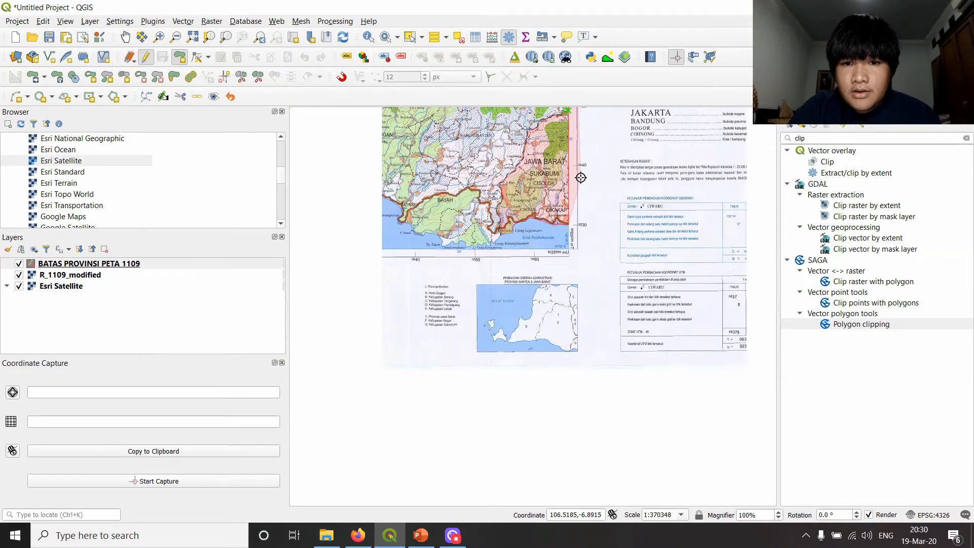
{"action": "left_click_drag", "start_coordinate": [578, 205], "coordinate": [575, 399]}
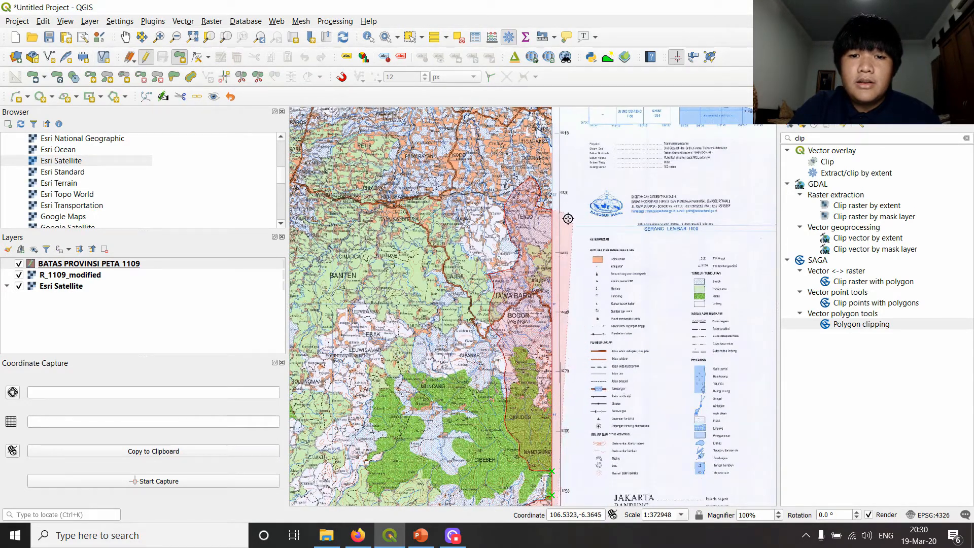
- Finish the traced polygon and set its NM_PRVNS attribute to JAWA BARAT, leaving the id empty
{"action": "right_click", "coordinate": [549, 229]}
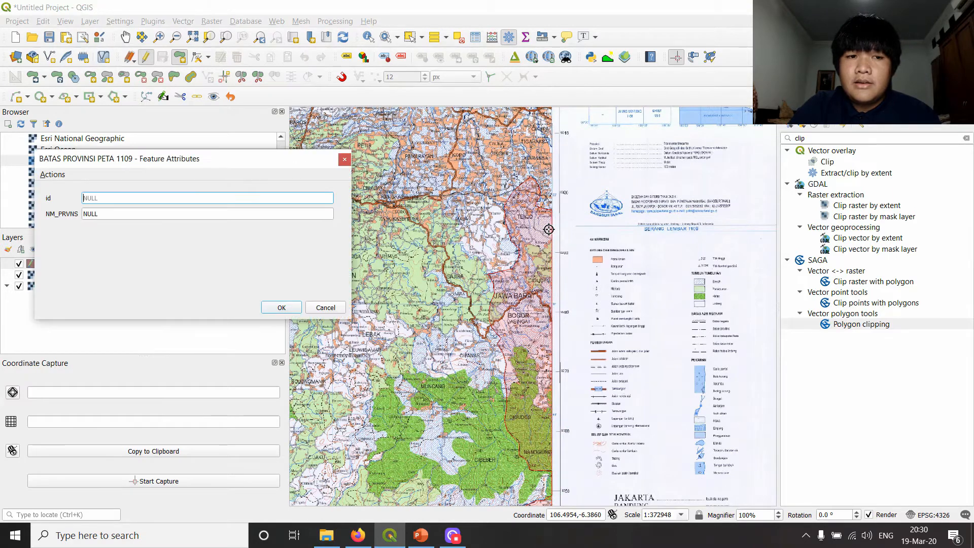
{"action": "left_click_drag", "start_coordinate": [150, 171], "coordinate": [579, 172]}
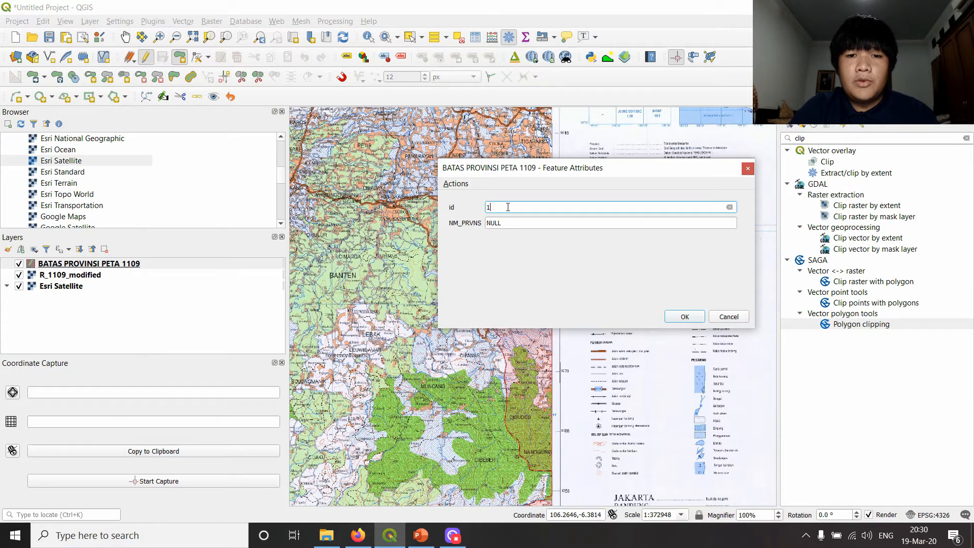
{"action": "left_click", "coordinate": [516, 222]}
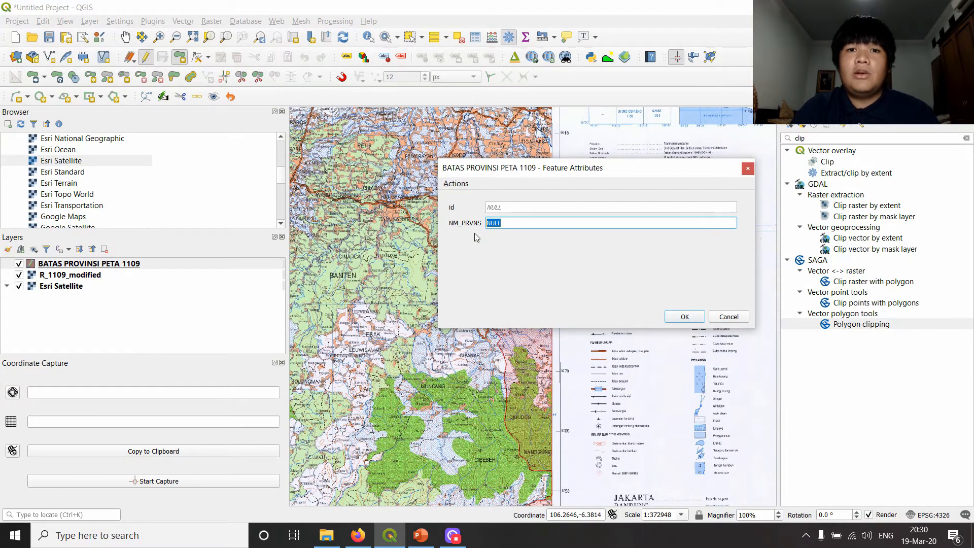
{"action": "type", "text": "AWA BARAT"}
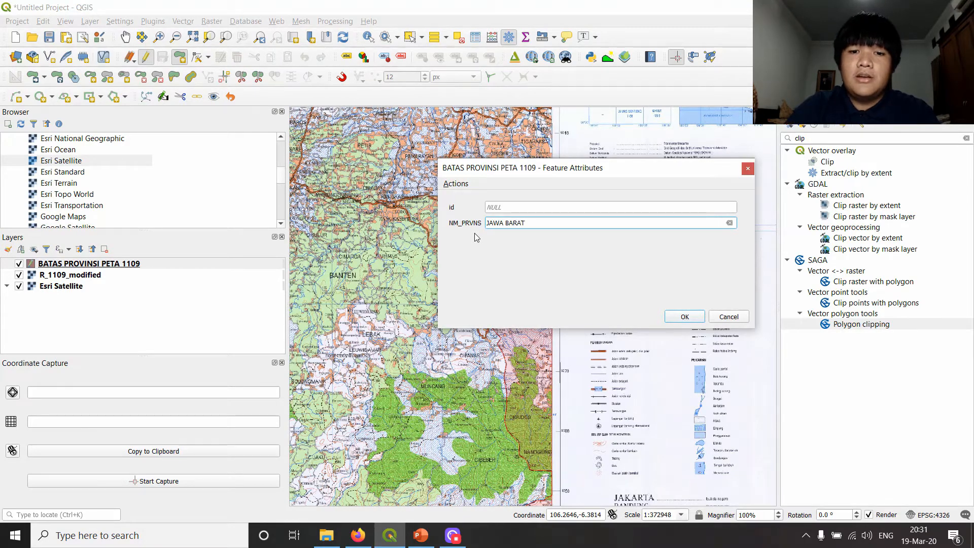
{"action": "left_click", "coordinate": [683, 318]}
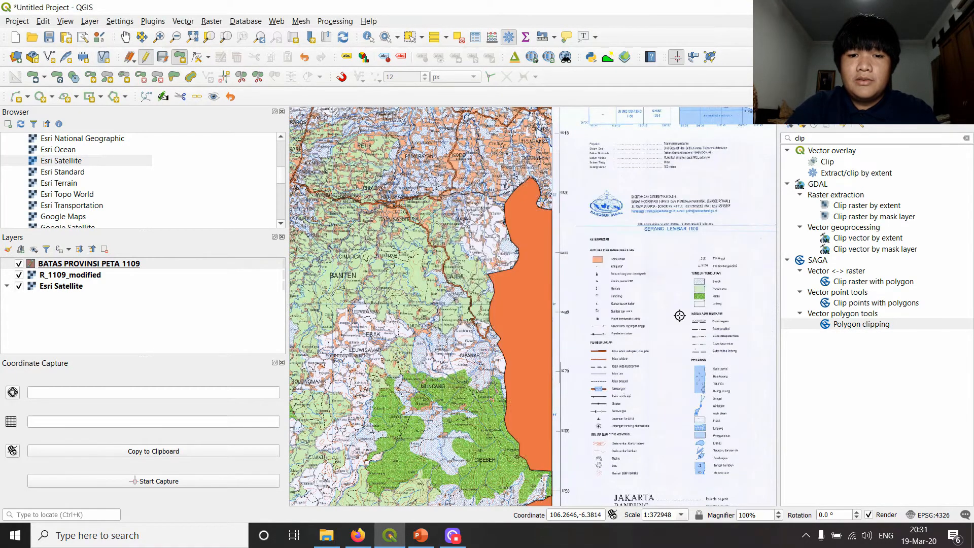
- Examine the finished Jawa Barat polygon against the province boundary on the map sheet
{"action": "scroll", "coordinate": [507, 297], "scroll_direction": "down", "scroll_amount": 1}
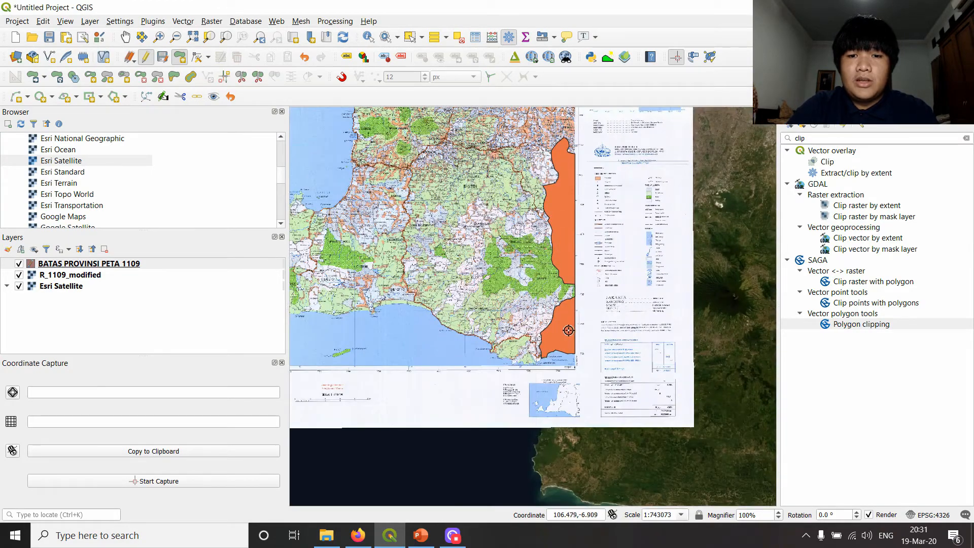
{"action": "scroll", "coordinate": [567, 284], "scroll_direction": "up", "scroll_amount": 1}
{"action": "left_click_drag", "start_coordinate": [534, 227], "coordinate": [539, 271]}
{"action": "left_click_drag", "start_coordinate": [557, 205], "coordinate": [545, 296]}
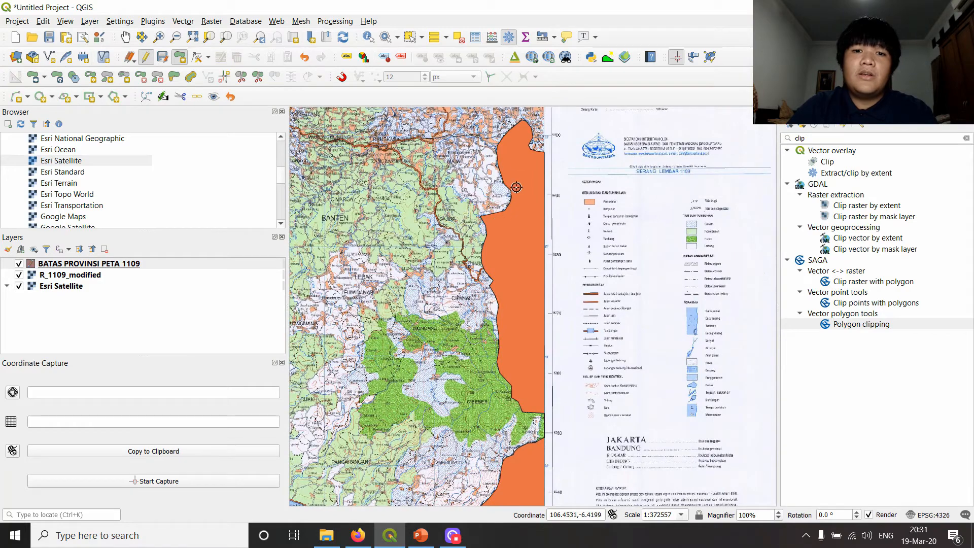
{"action": "scroll", "coordinate": [553, 202], "scroll_direction": "down", "scroll_amount": 2}
{"action": "scroll", "coordinate": [538, 271], "scroll_direction": "up", "scroll_amount": 1}
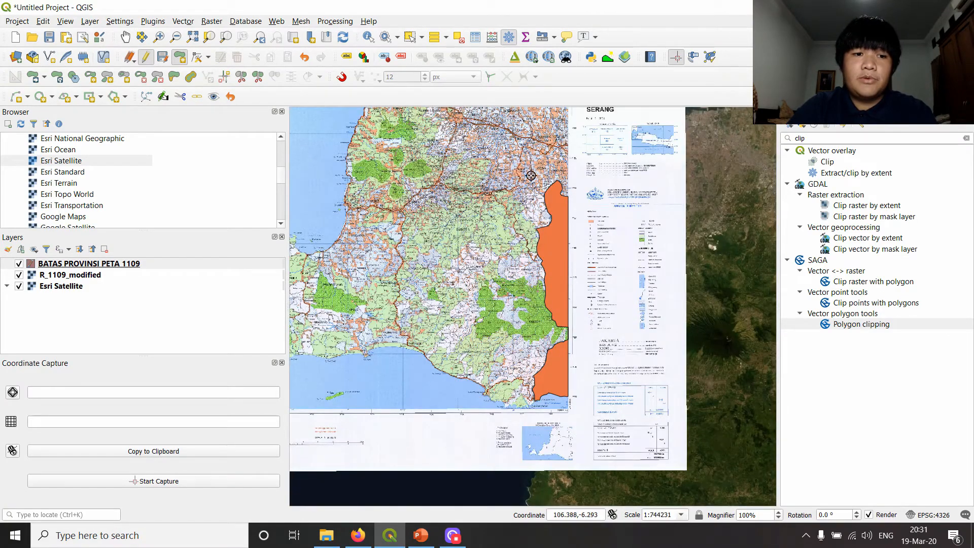
{"action": "left_click_drag", "start_coordinate": [575, 203], "coordinate": [558, 262]}
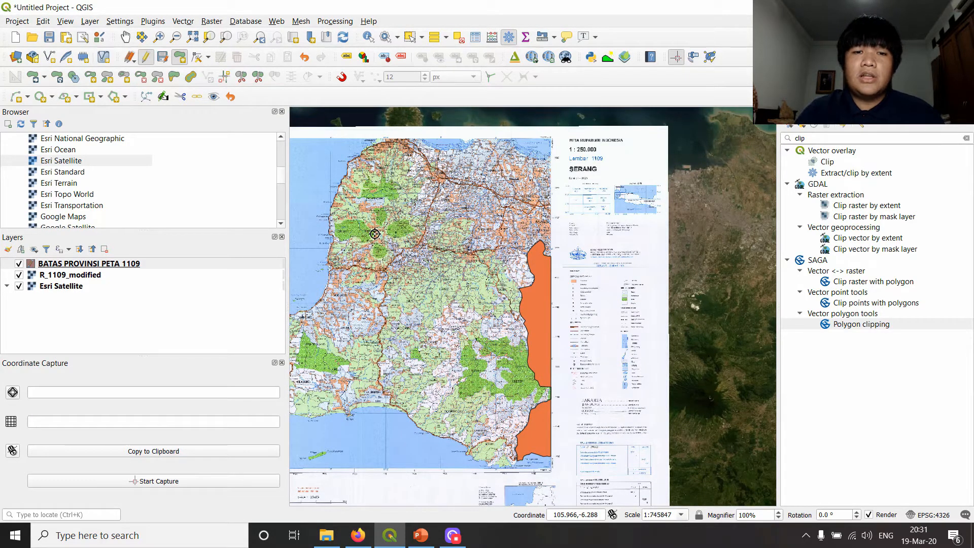
- Check in the list of panels and toolbars whether the Snapping Toolbar is enabled
{"action": "right_click", "coordinate": [554, 80]}
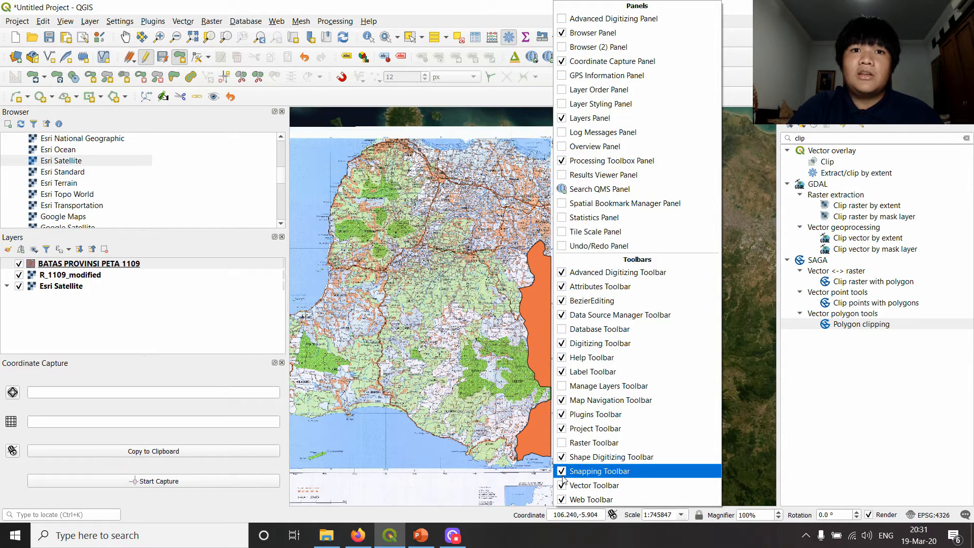
{"action": "left_click", "coordinate": [539, 92]}
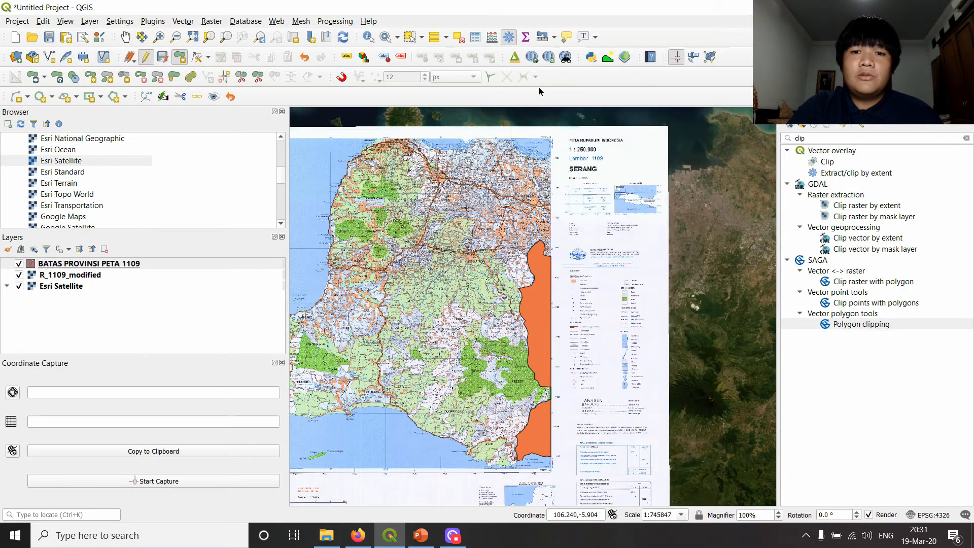
{"action": "right_click", "coordinate": [539, 92]}
{"action": "left_click", "coordinate": [766, 90]}
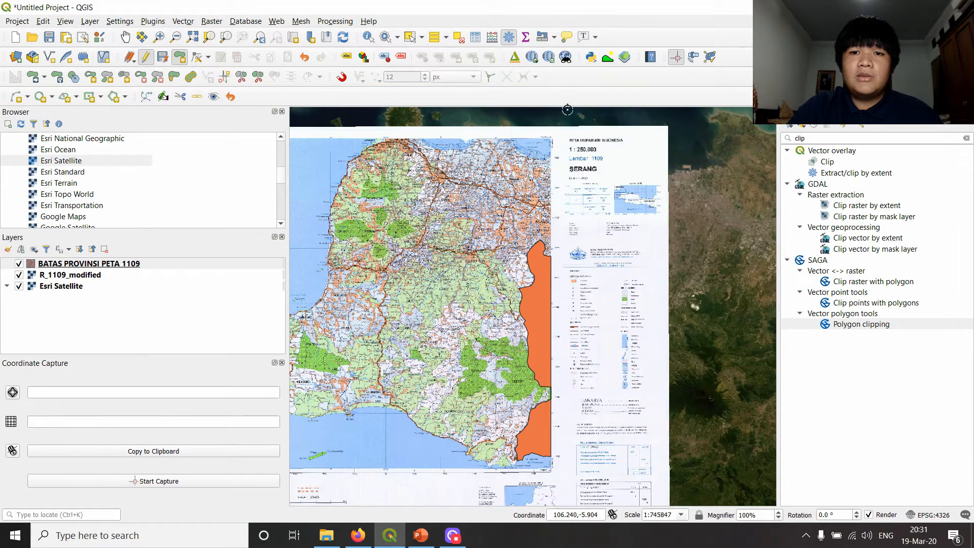
- Examine the Jawa Barat polygon's border with Banten near Maja and its corner at the sheet's eastern edge
{"action": "scroll", "coordinate": [564, 244], "scroll_direction": "up", "scroll_amount": 2}
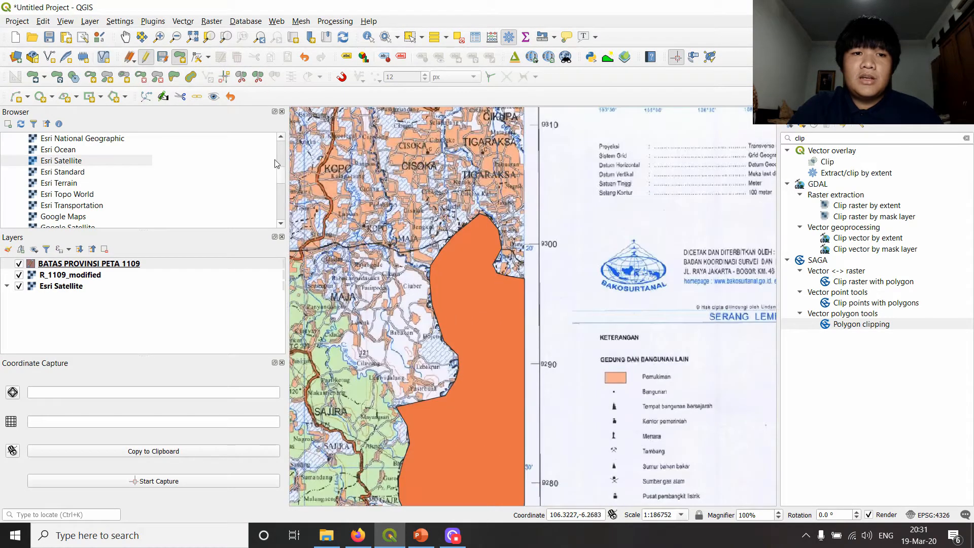
{"action": "scroll", "coordinate": [508, 237], "scroll_direction": "down", "scroll_amount": 3}
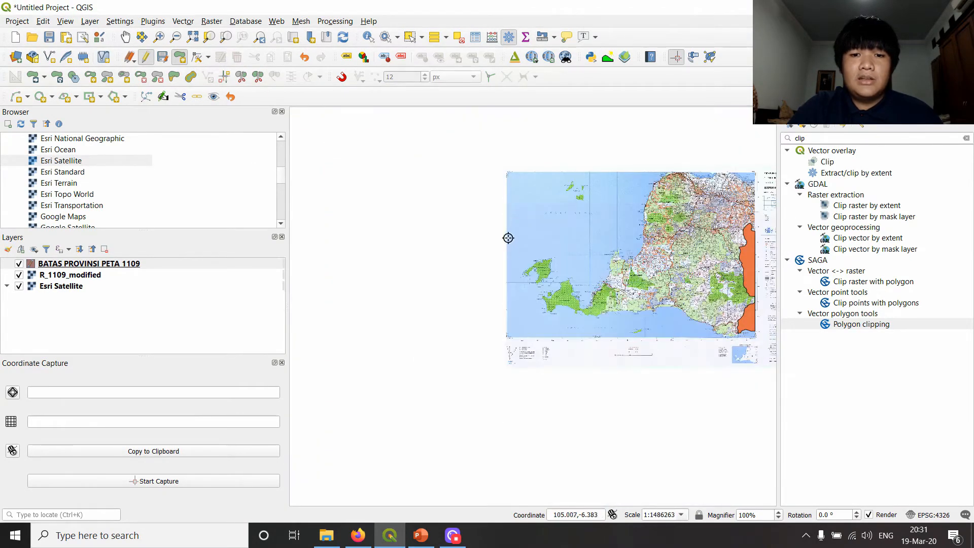
{"action": "scroll", "coordinate": [406, 207], "scroll_direction": "up", "scroll_amount": 2}
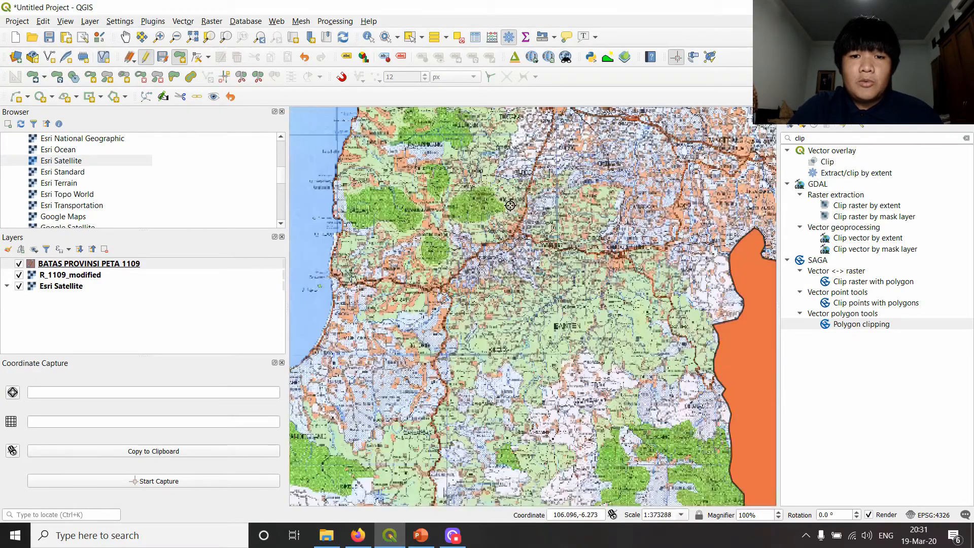
{"action": "left_click_drag", "start_coordinate": [711, 245], "coordinate": [395, 250]}
{"action": "scroll", "coordinate": [485, 289], "scroll_direction": "up", "scroll_amount": 1}
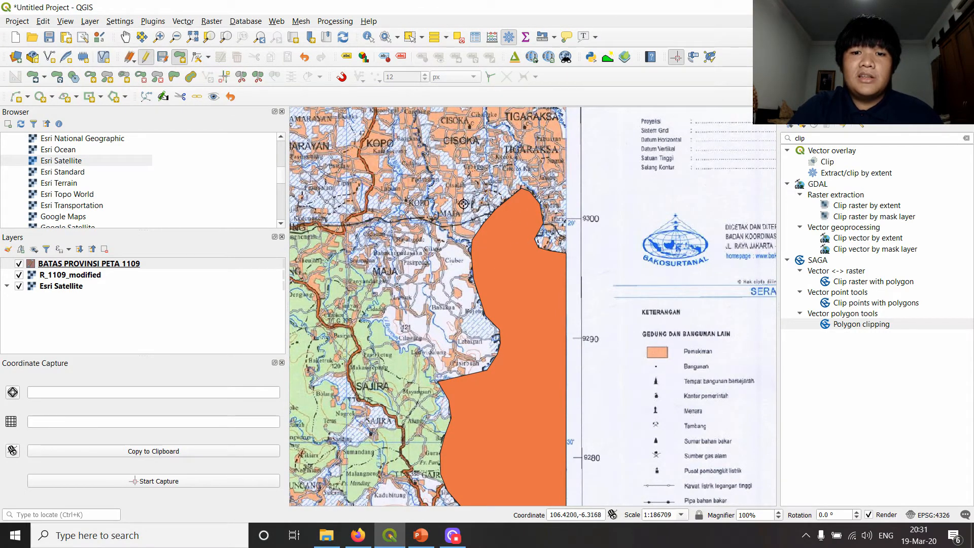
{"action": "scroll", "coordinate": [524, 239], "scroll_direction": "down", "scroll_amount": 2}
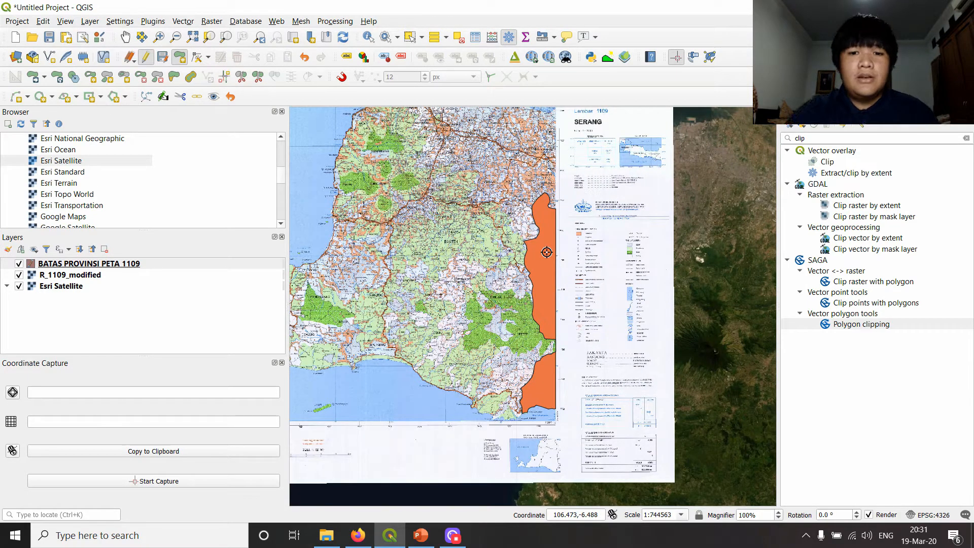
{"action": "scroll", "coordinate": [523, 183], "scroll_direction": "up", "scroll_amount": 3}
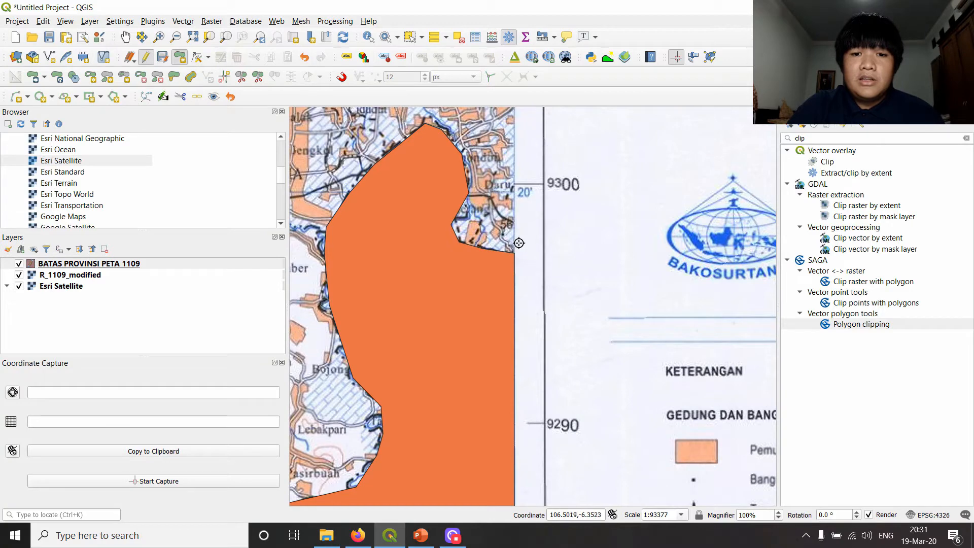
{"action": "scroll", "coordinate": [515, 251], "scroll_direction": "up", "scroll_amount": 2}
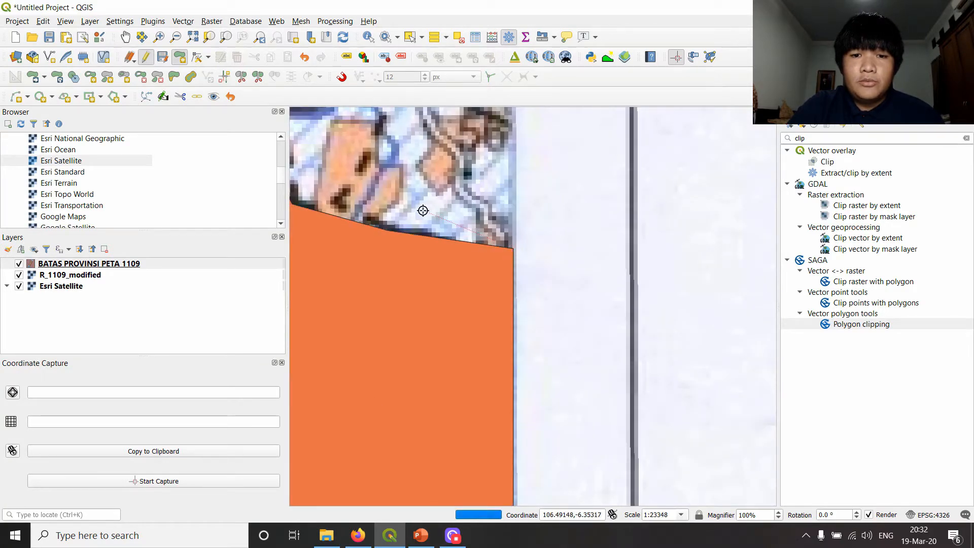
{"action": "scroll", "coordinate": [425, 210], "scroll_direction": "down", "scroll_amount": 2}
{"action": "left_click_drag", "start_coordinate": [390, 209], "coordinate": [491, 240]}
{"action": "scroll", "coordinate": [491, 239], "scroll_direction": "up", "scroll_amount": 1}
{"action": "scroll", "coordinate": [491, 239], "scroll_direction": "up", "scroll_amount": 1}
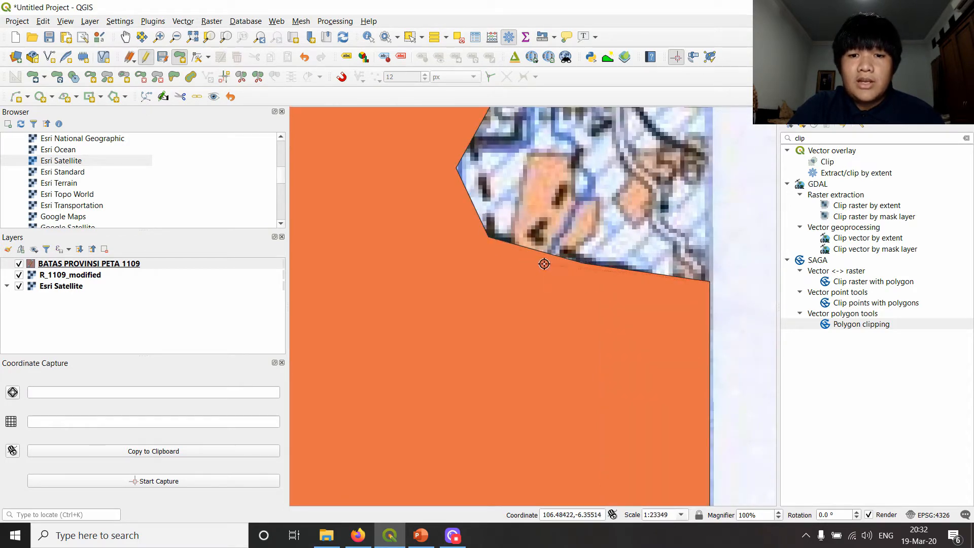
{"action": "scroll", "coordinate": [577, 266], "scroll_direction": "down", "scroll_amount": 2}
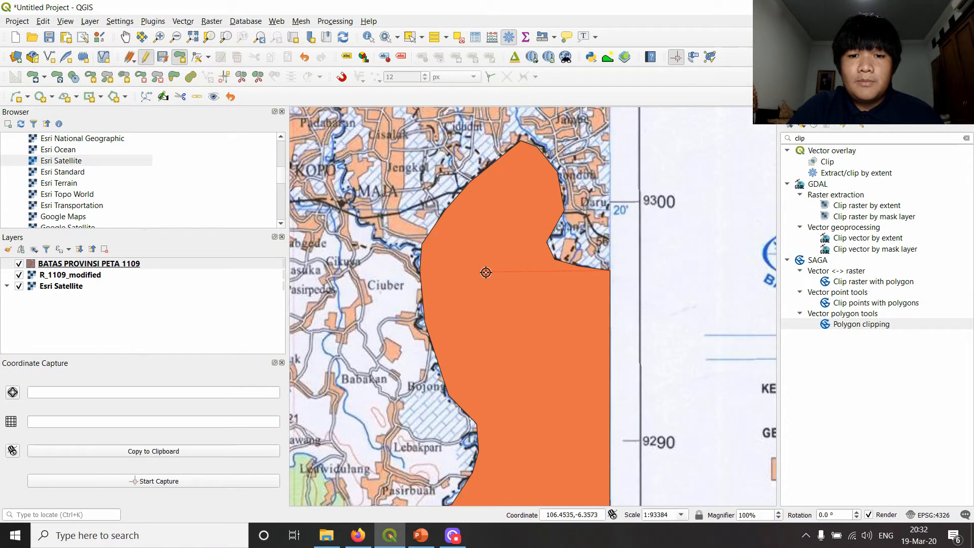
{"action": "left_click", "coordinate": [532, 267]}
{"action": "left_click", "coordinate": [529, 193]}
{"action": "left_click", "coordinate": [450, 203]}
{"action": "left_click", "coordinate": [420, 259]}
{"action": "left_click", "coordinate": [427, 319]}
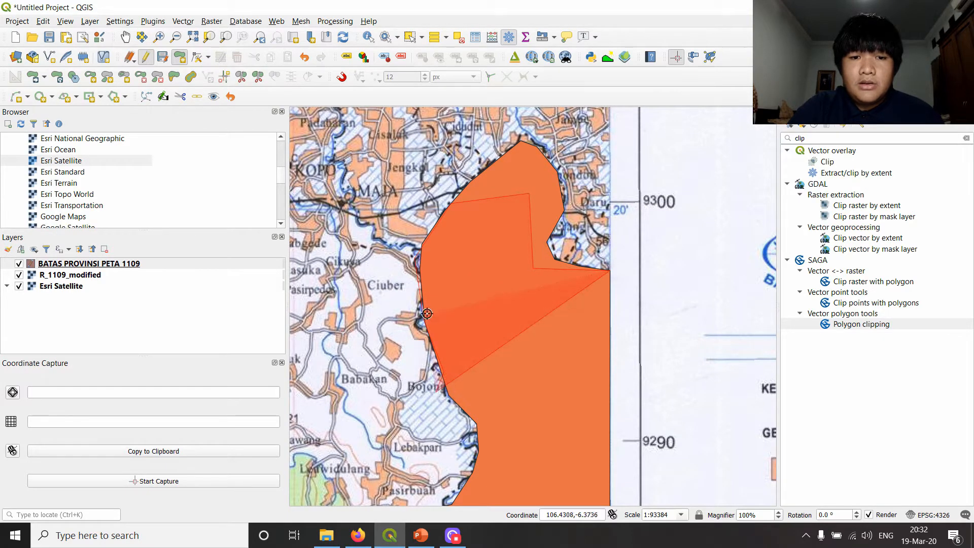
{"action": "scroll", "coordinate": [445, 372], "scroll_direction": "up", "scroll_amount": 2}
{"action": "scroll", "coordinate": [401, 162], "scroll_direction": "down", "scroll_amount": 2}
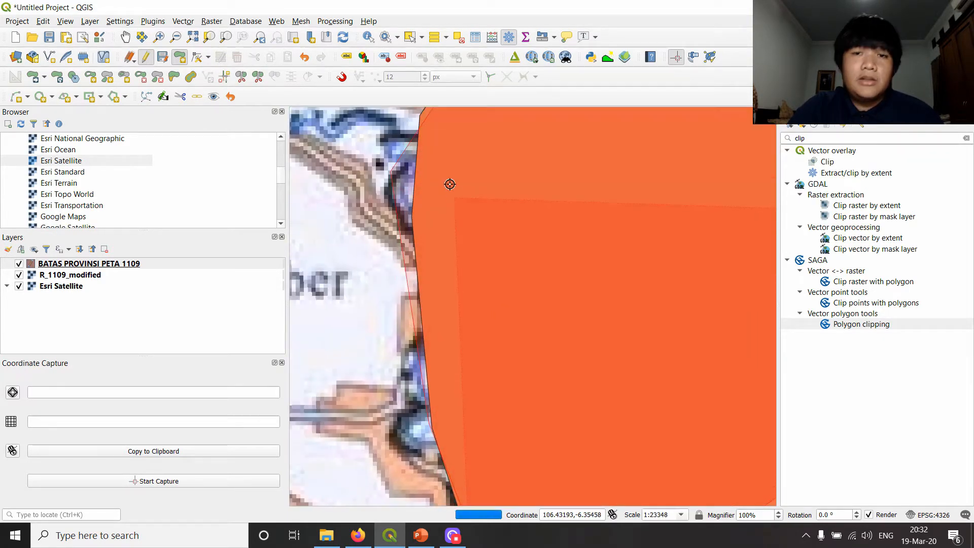
{"action": "scroll", "coordinate": [446, 234], "scroll_direction": "down", "scroll_amount": 1}
{"action": "right_click", "coordinate": [513, 250]}
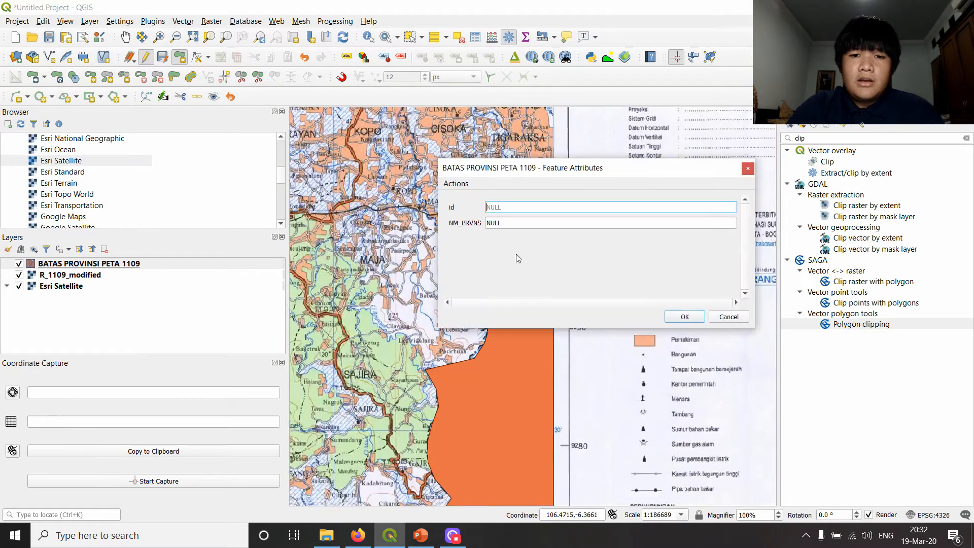
{"action": "left_click", "coordinate": [718, 325]}
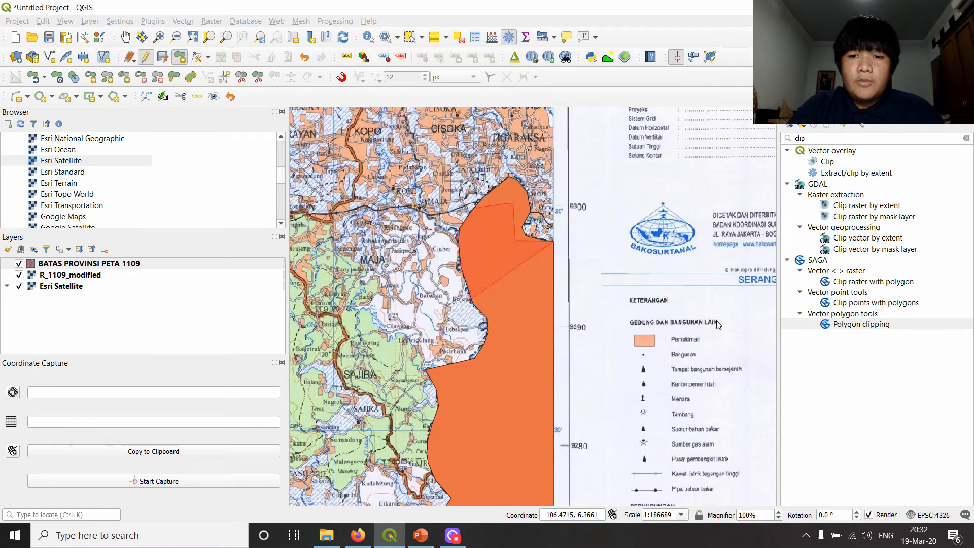
- Switch snapping on and back off, and look at the list of panels and toolbars
{"action": "left_click", "coordinate": [345, 82]}
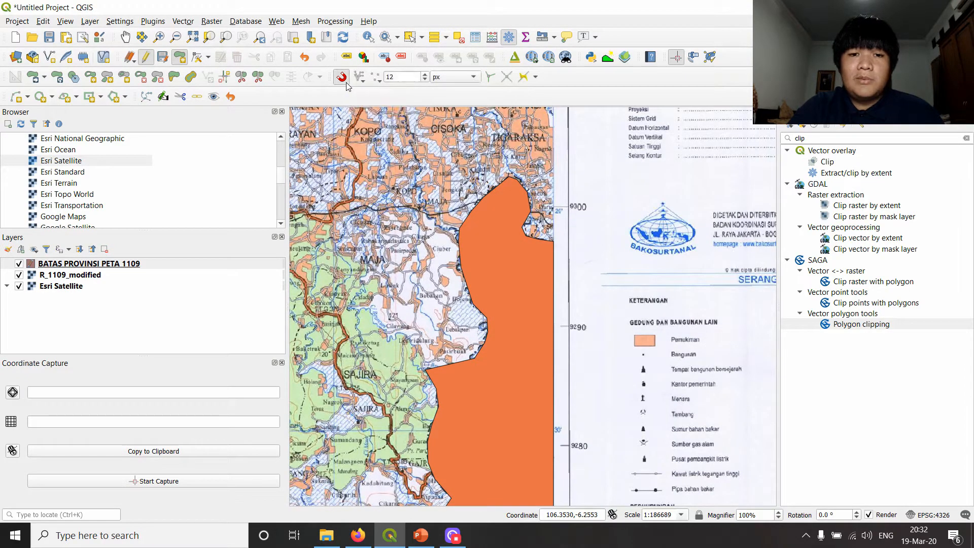
{"action": "left_click", "coordinate": [343, 80]}
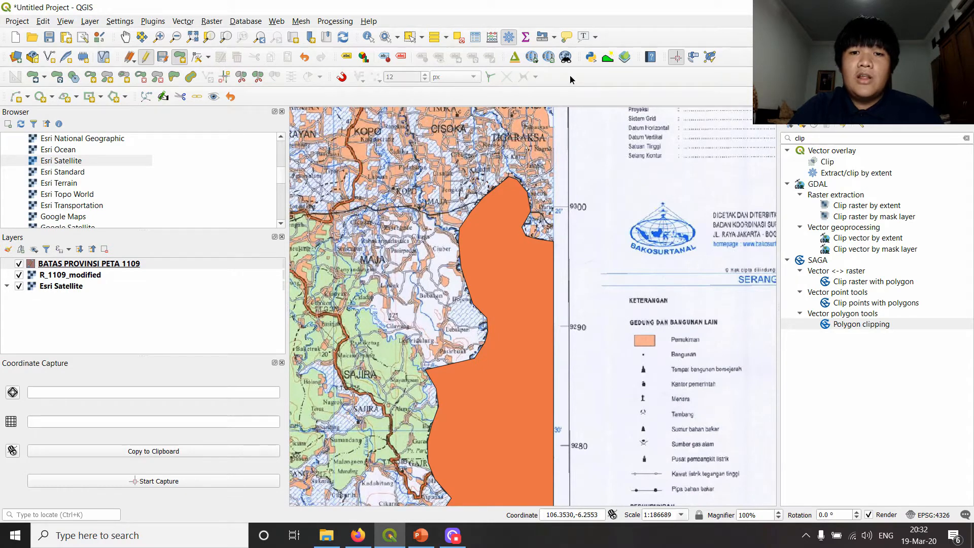
{"action": "right_click", "coordinate": [570, 76]}
{"action": "left_click", "coordinate": [360, 92]}
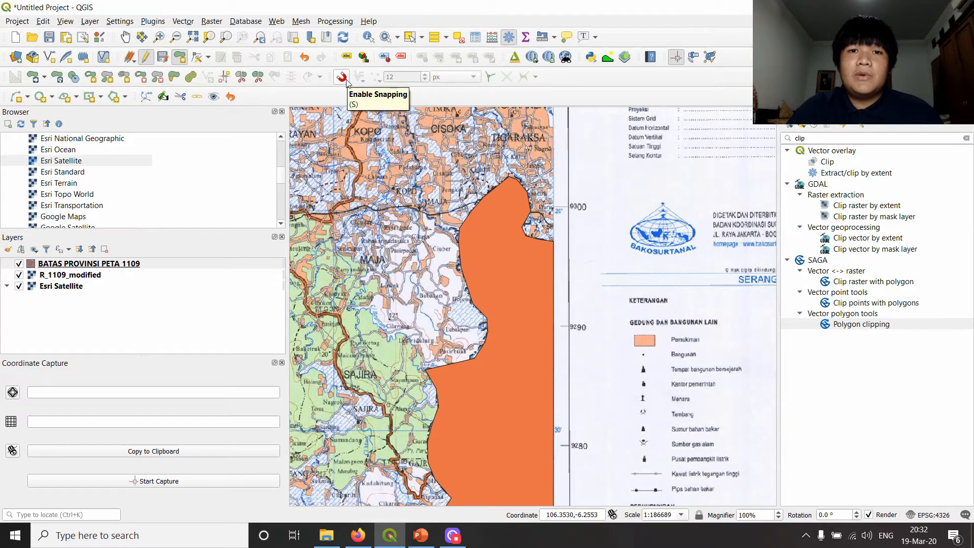
- Enable snapping for digitizing
{"action": "left_click", "coordinate": [347, 82]}
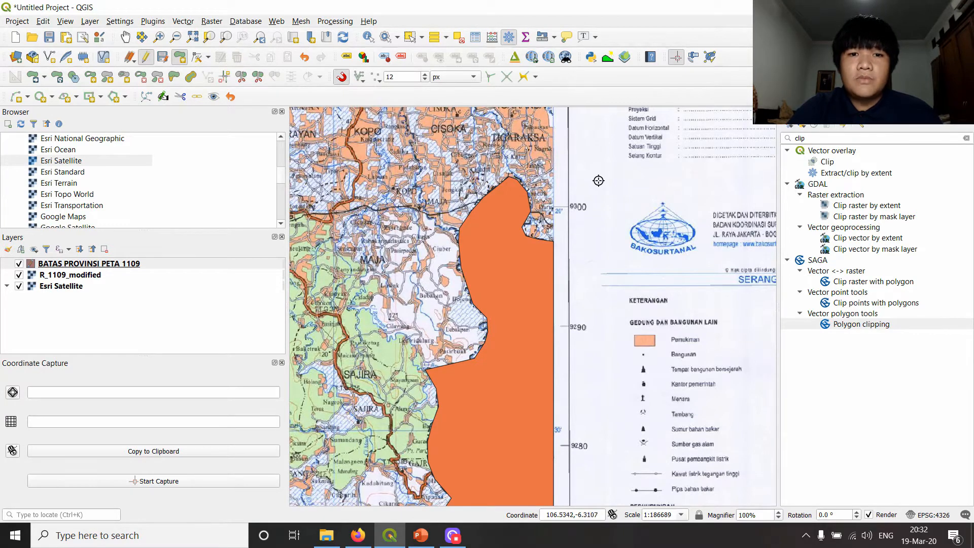
{"action": "scroll", "coordinate": [551, 242], "scroll_direction": "up", "scroll_amount": 2}
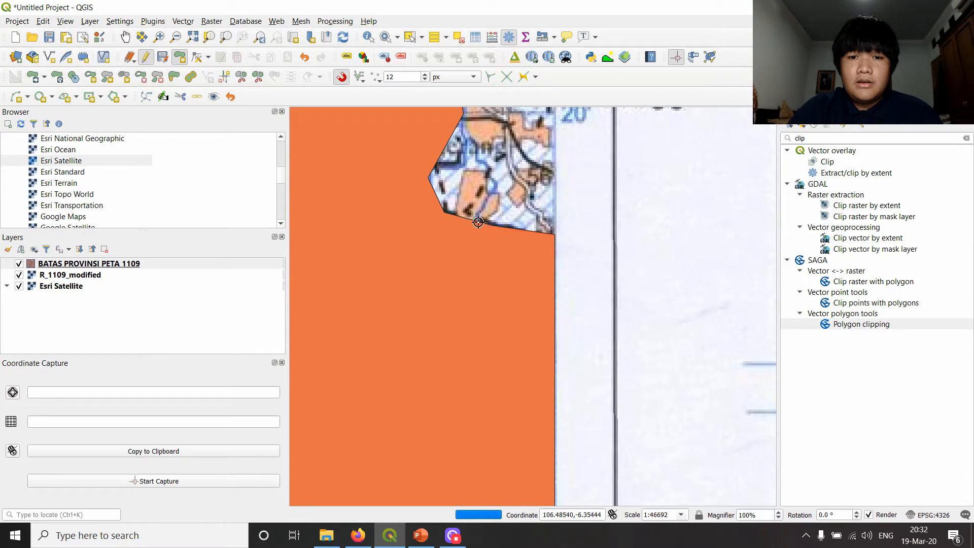
{"action": "left_click", "coordinate": [495, 224]}
{"action": "left_click", "coordinate": [445, 213]}
{"action": "left_click", "coordinate": [427, 182]}
{"action": "left_click_drag", "start_coordinate": [484, 135], "coordinate": [464, 227]}
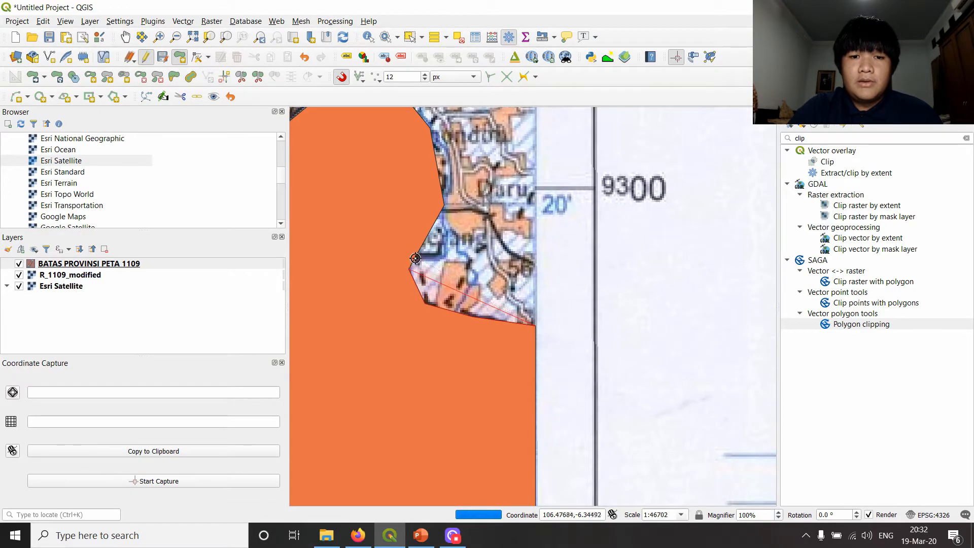
{"action": "left_click_drag", "start_coordinate": [420, 152], "coordinate": [447, 262]}
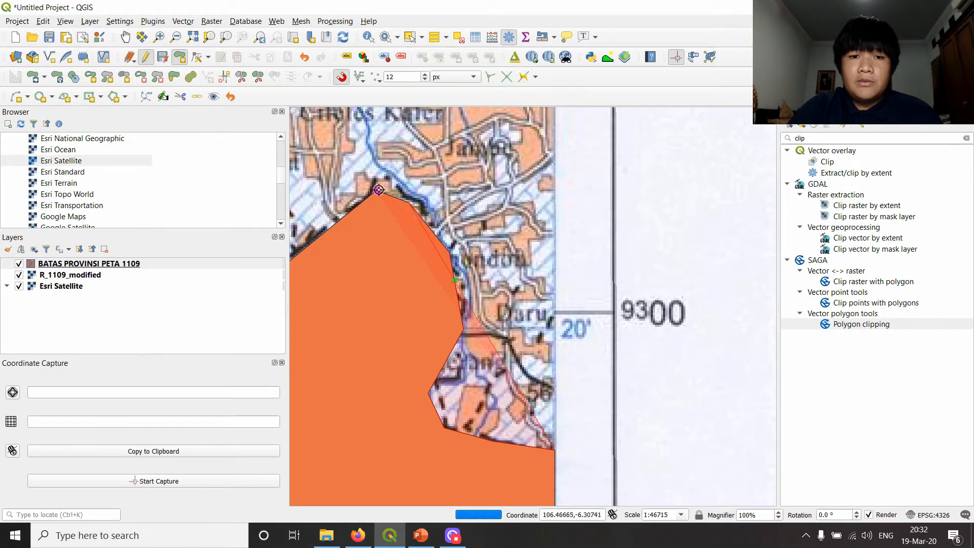
{"action": "scroll", "coordinate": [459, 223], "scroll_direction": "down", "scroll_amount": 1}
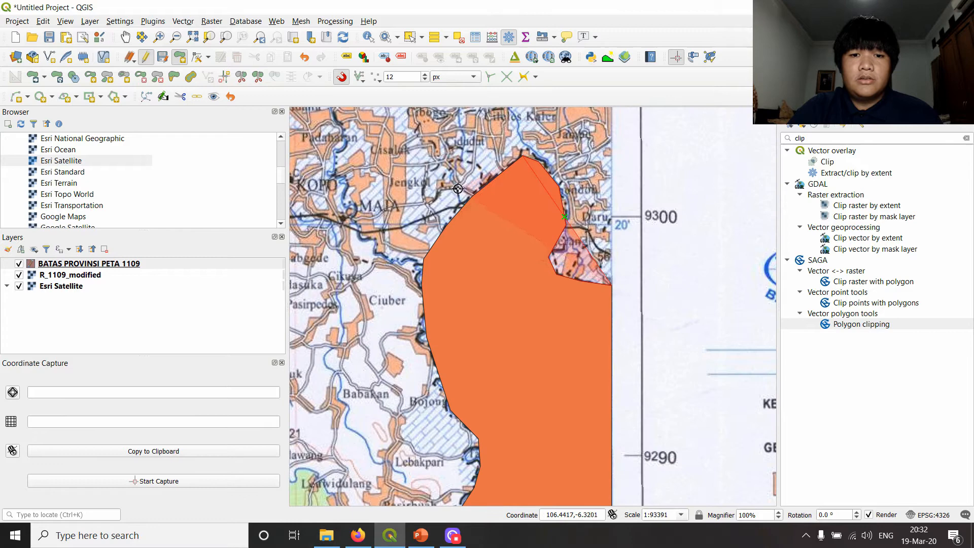
{"action": "right_click", "coordinate": [457, 189]}
{"action": "left_click", "coordinate": [683, 315]}
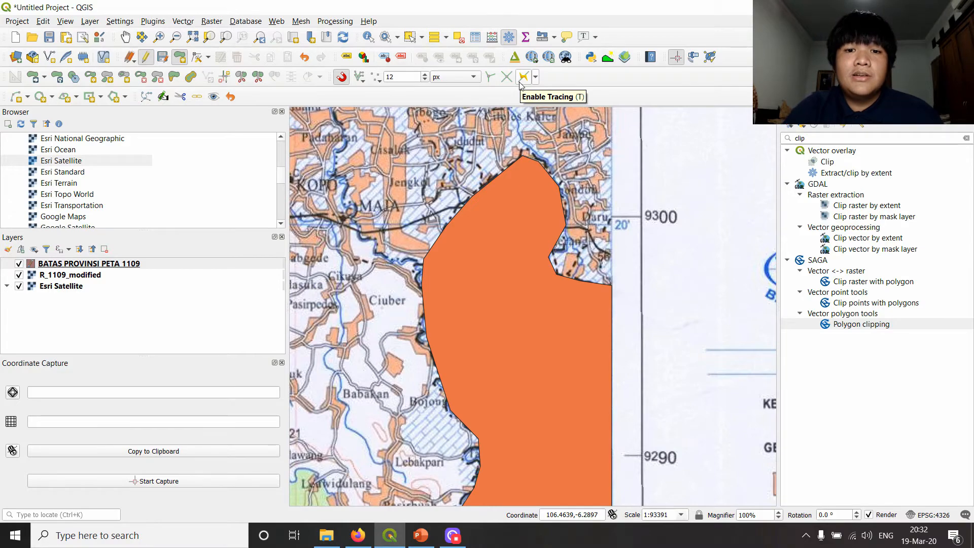
- Try switching tracing on and back off while viewing the Jawa Barat polygon
{"action": "scroll", "coordinate": [509, 200], "scroll_direction": "down", "scroll_amount": 2}
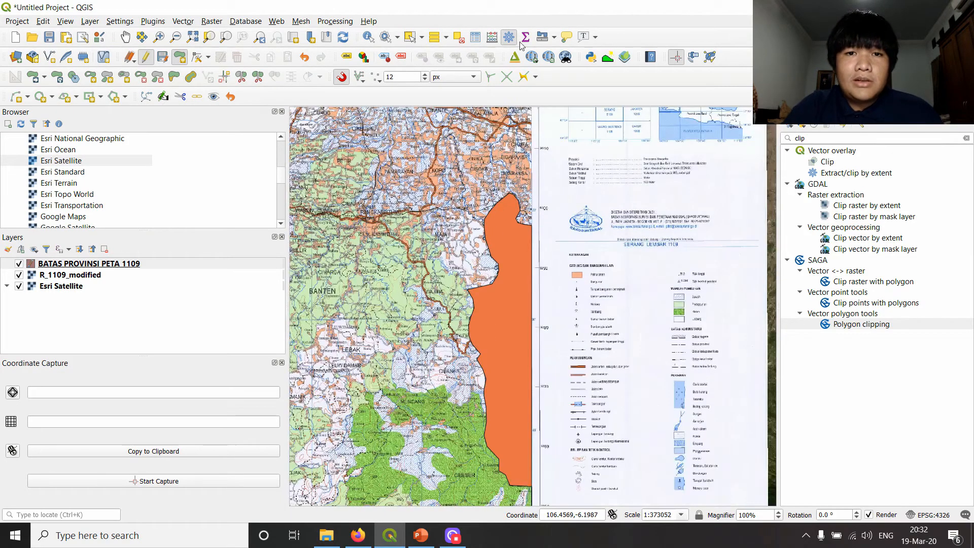
{"action": "left_click_drag", "start_coordinate": [484, 130], "coordinate": [525, 201]}
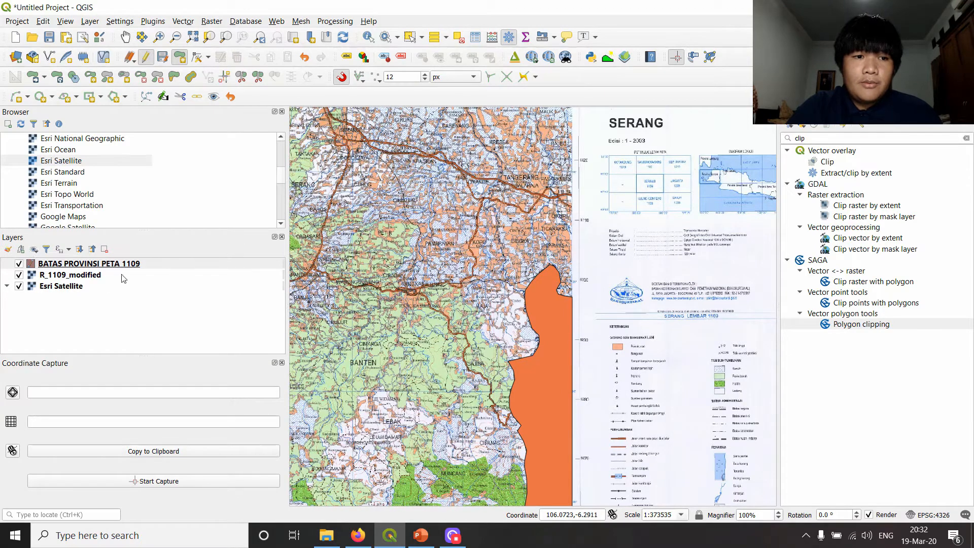
{"action": "scroll", "coordinate": [525, 170], "scroll_direction": "up", "scroll_amount": 1}
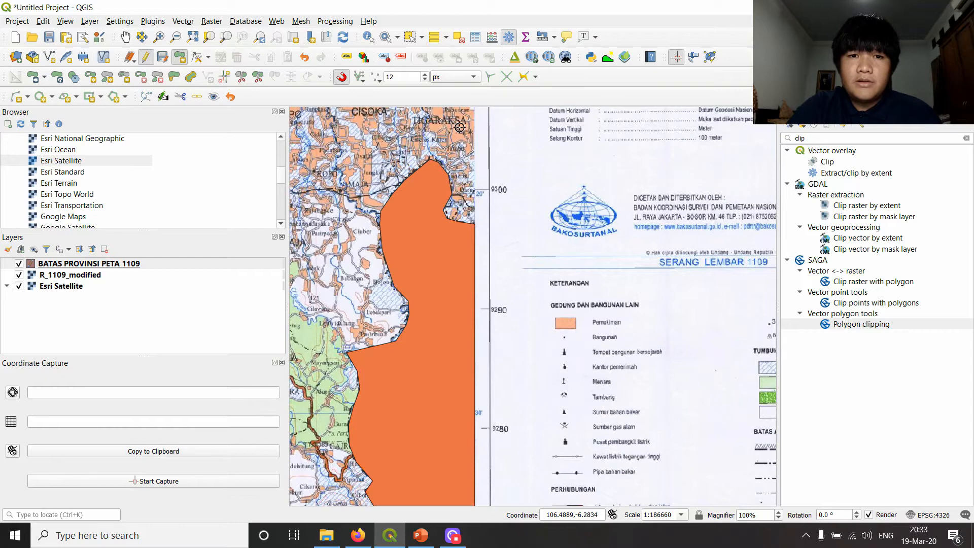
{"action": "scroll", "coordinate": [460, 128], "scroll_direction": "down", "scroll_amount": 1}
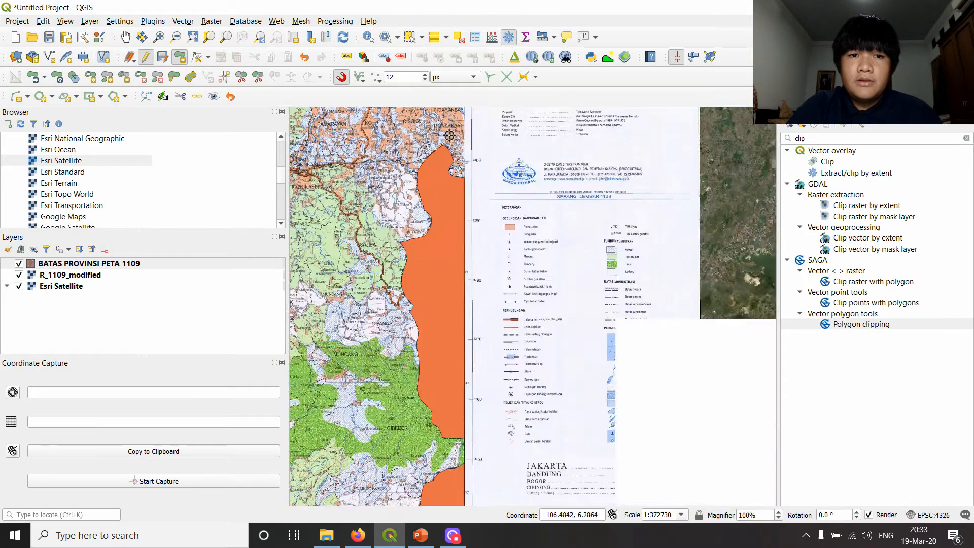
{"action": "left_click", "coordinate": [523, 77]}
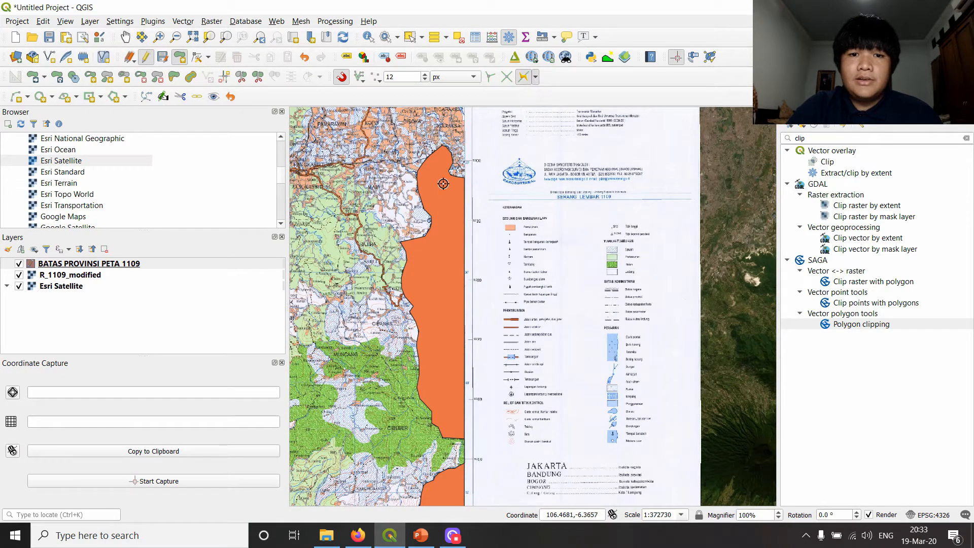
{"action": "scroll", "coordinate": [444, 167], "scroll_direction": "up", "scroll_amount": 1}
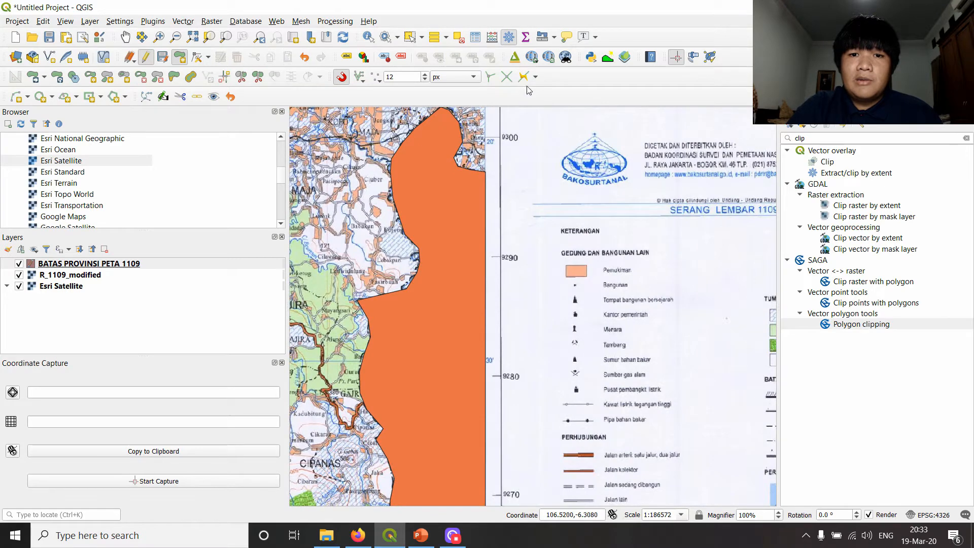
{"action": "scroll", "coordinate": [474, 180], "scroll_direction": "up", "scroll_amount": 1}
{"action": "scroll", "coordinate": [459, 192], "scroll_direction": "up", "scroll_amount": 1}
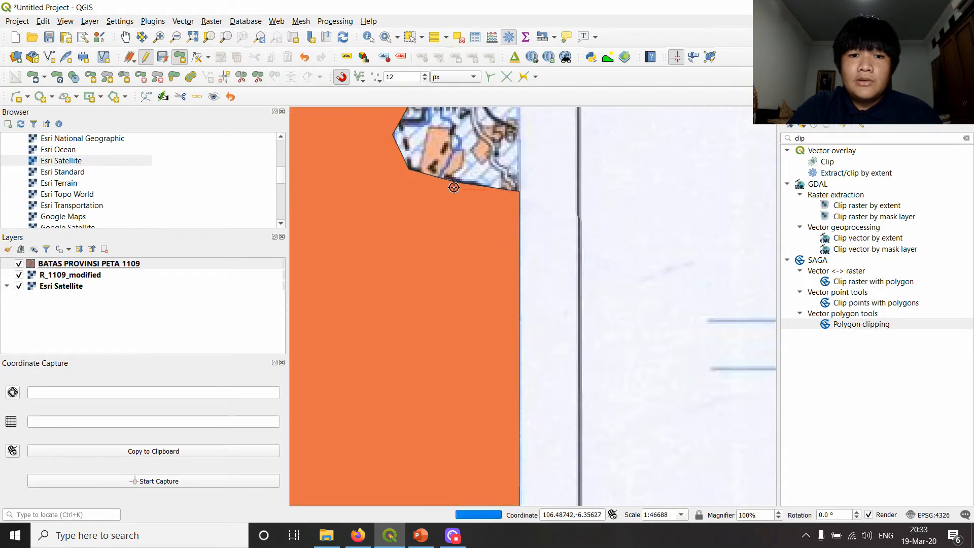
{"action": "left_click_drag", "start_coordinate": [394, 134], "coordinate": [397, 245]}
{"action": "left_click", "coordinate": [432, 182]}
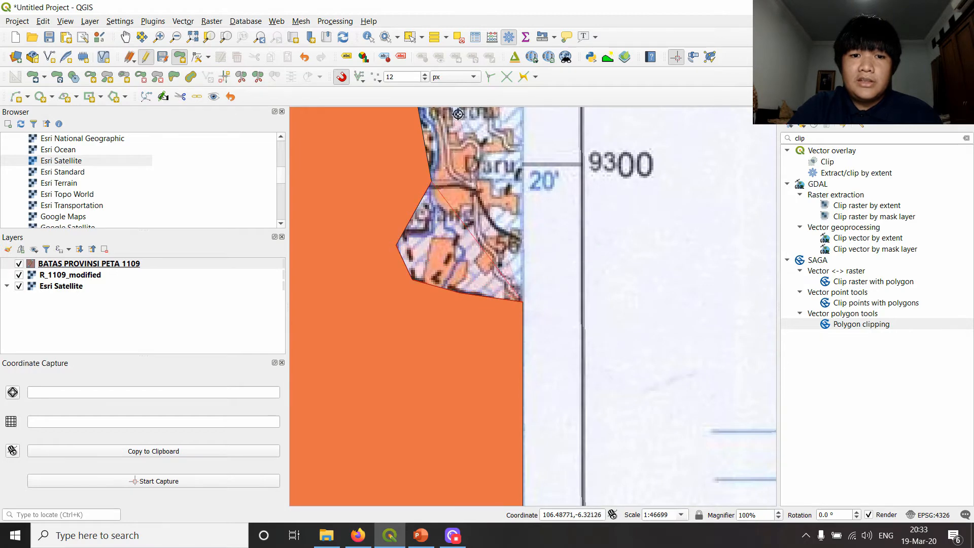
{"action": "left_click_drag", "start_coordinate": [431, 182], "coordinate": [477, 331]}
{"action": "left_click", "coordinate": [467, 280]}
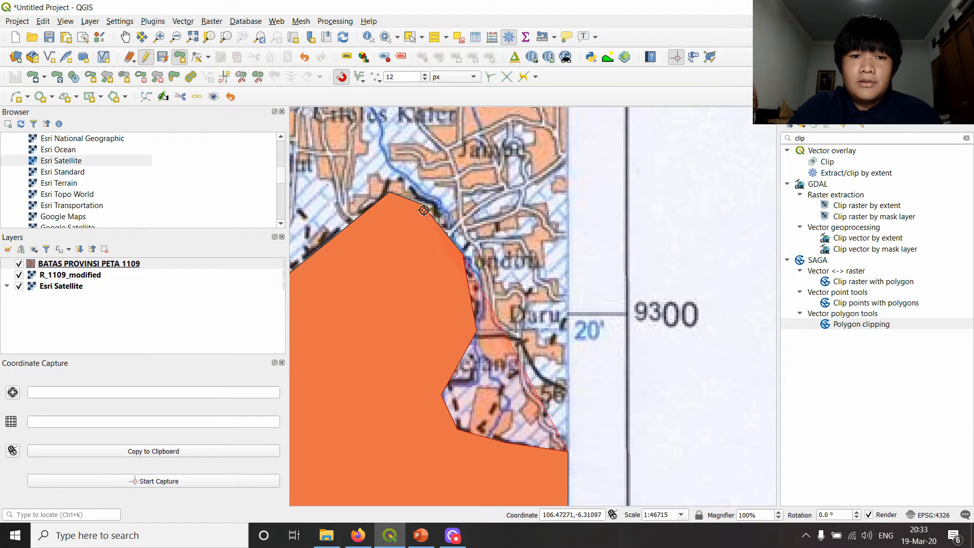
{"action": "left_click", "coordinate": [387, 193]}
{"action": "left_click_drag", "start_coordinate": [388, 193], "coordinate": [649, 111]}
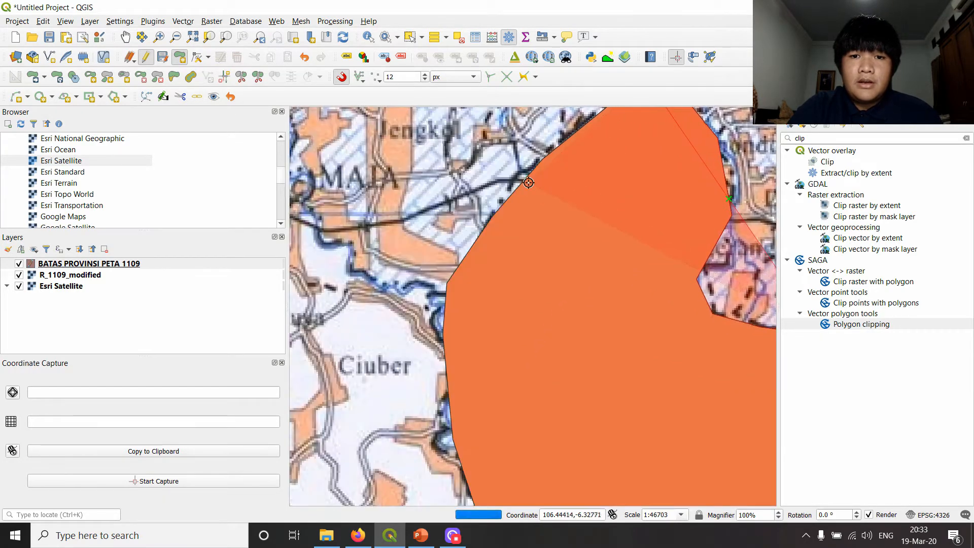
{"action": "right_click", "coordinate": [548, 164]}
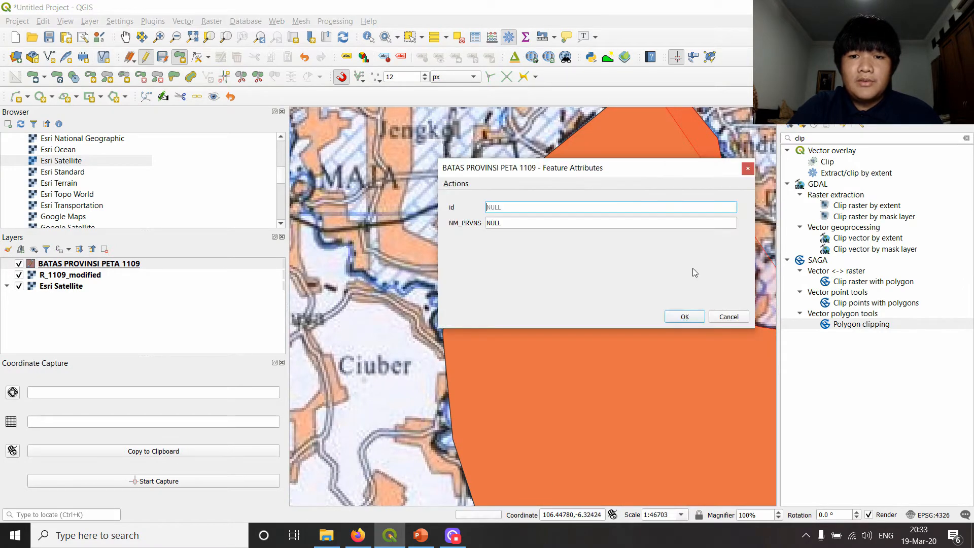
{"action": "left_click", "coordinate": [729, 316]}
- Enable tracing so that new outlines follow the existing Jawa Barat polygon edge
{"action": "scroll", "coordinate": [693, 211], "scroll_direction": "down", "scroll_amount": 2}
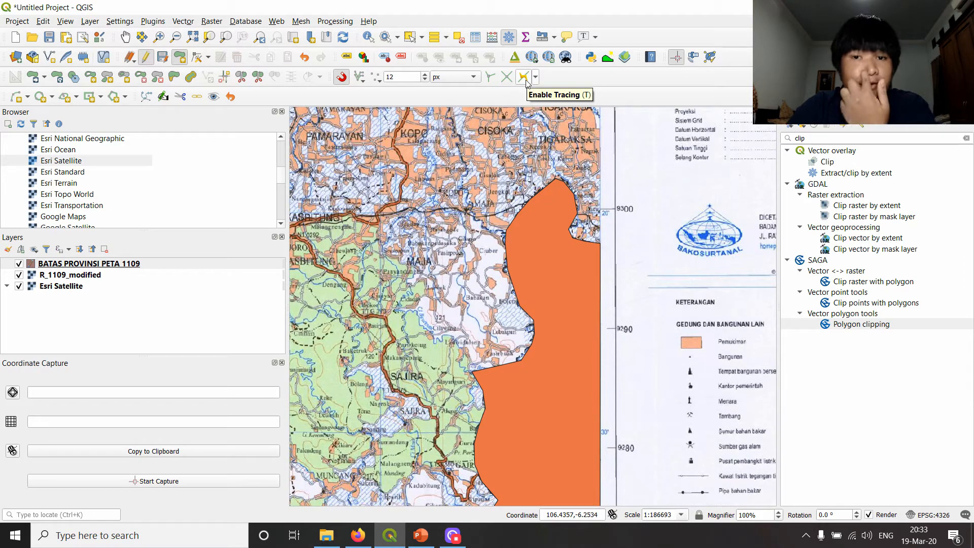
{"action": "left_click", "coordinate": [525, 82]}
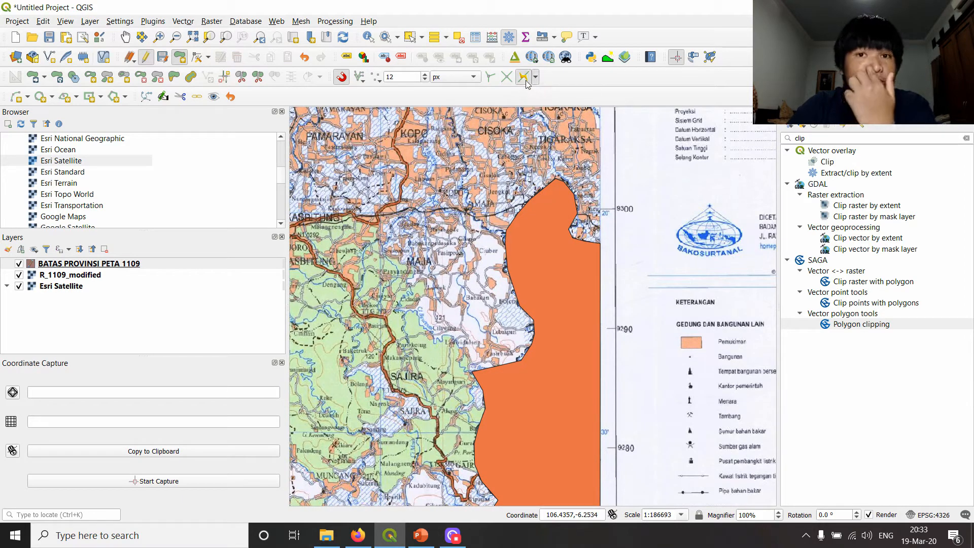
{"action": "left_click", "coordinate": [600, 243]}
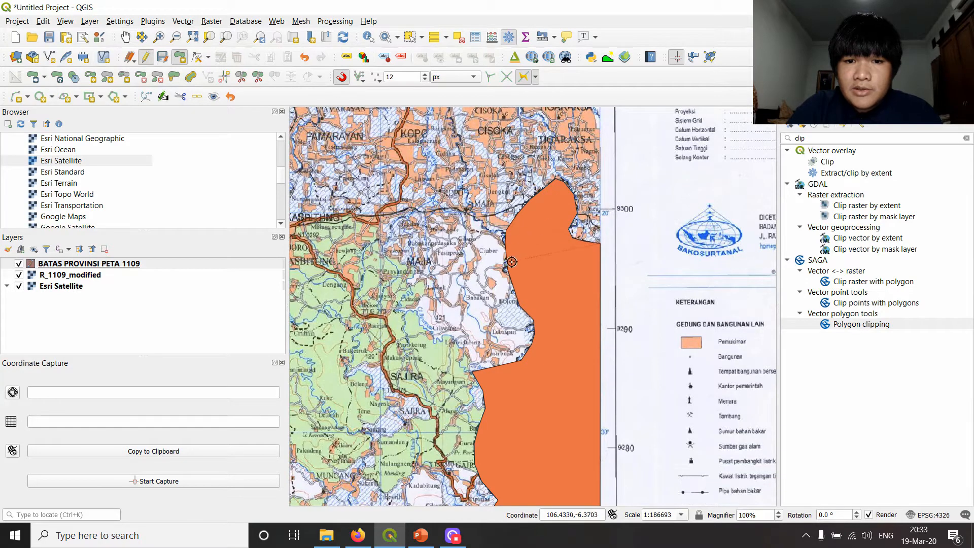
{"action": "scroll", "coordinate": [512, 288], "scroll_direction": "up", "scroll_amount": 2}
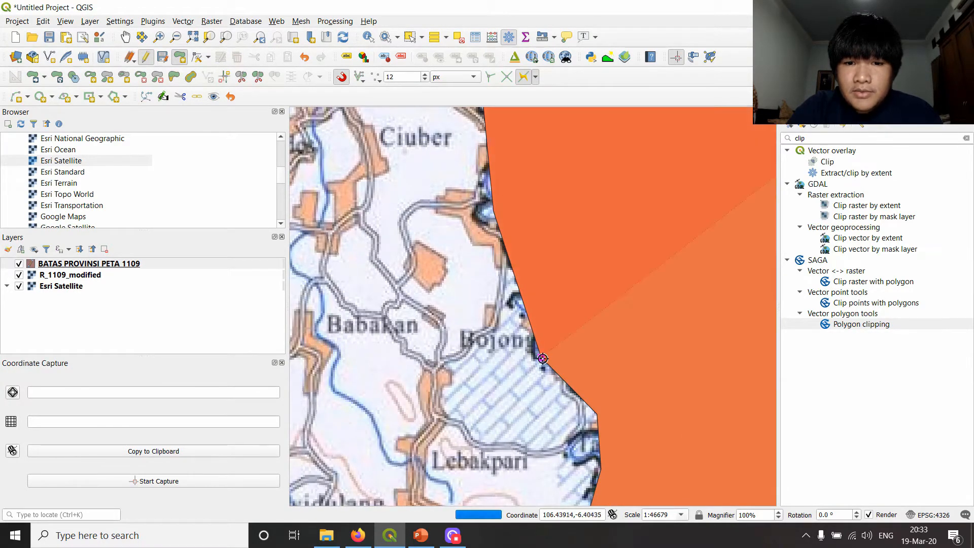
{"action": "scroll", "coordinate": [544, 354], "scroll_direction": "down", "scroll_amount": 1}
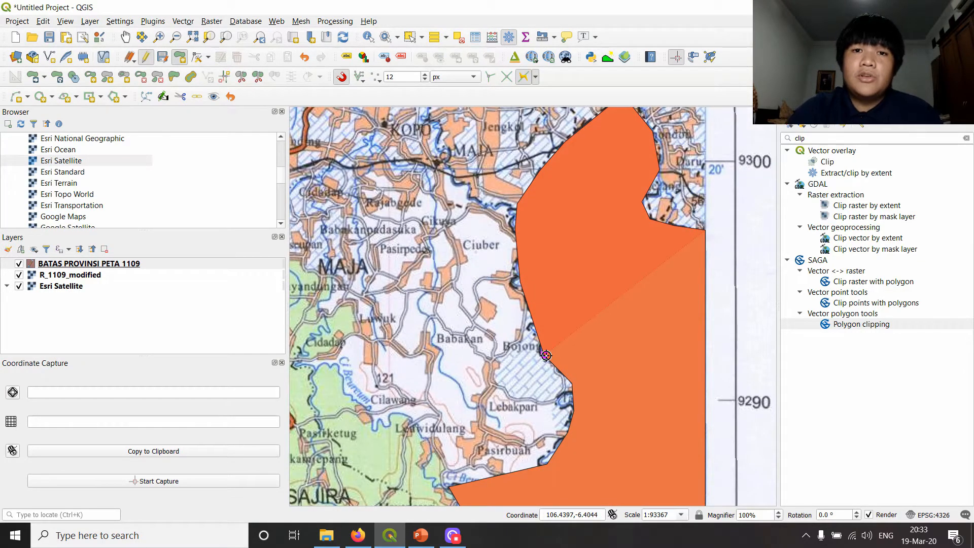
{"action": "scroll", "coordinate": [571, 382], "scroll_direction": "down", "scroll_amount": 1}
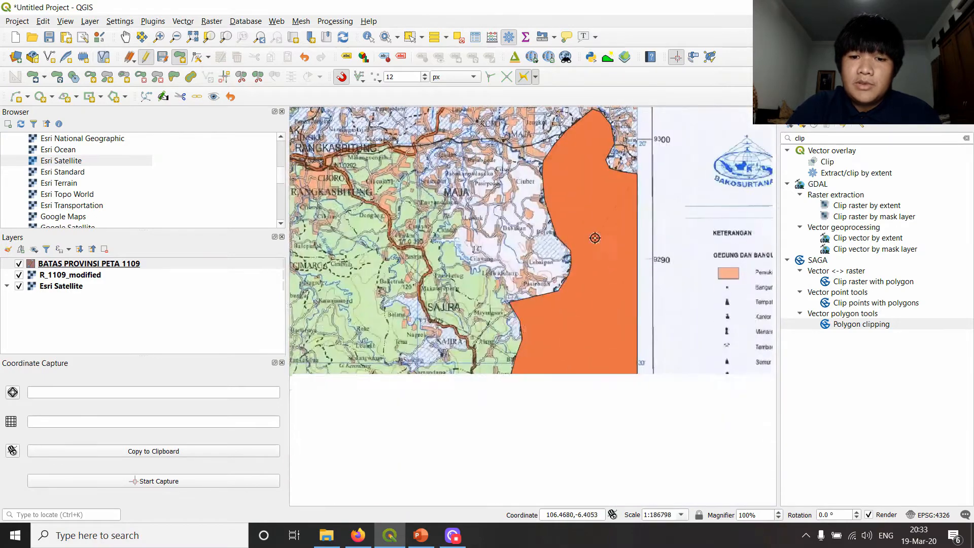
{"action": "scroll", "coordinate": [571, 248], "scroll_direction": "up", "scroll_amount": 1}
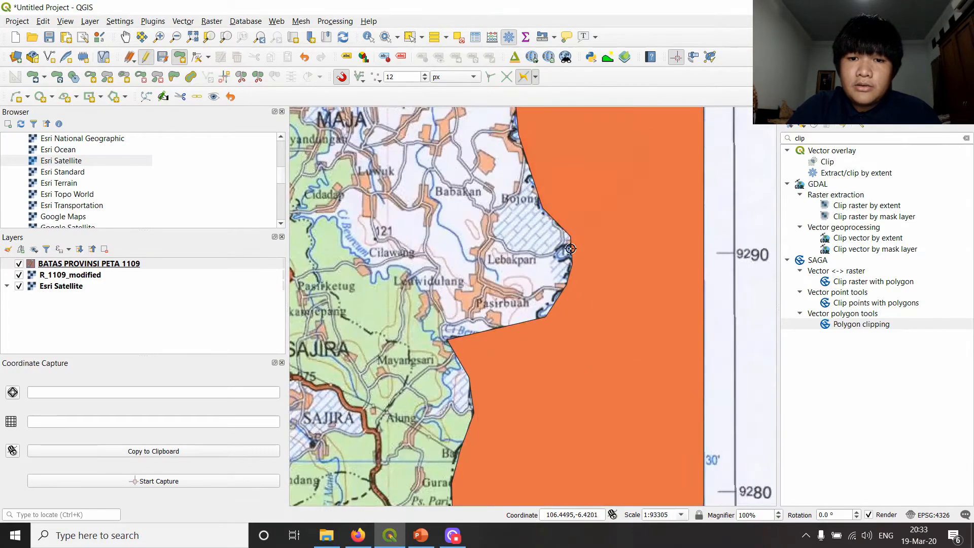
{"action": "scroll", "coordinate": [584, 284], "scroll_direction": "down", "scroll_amount": 2}
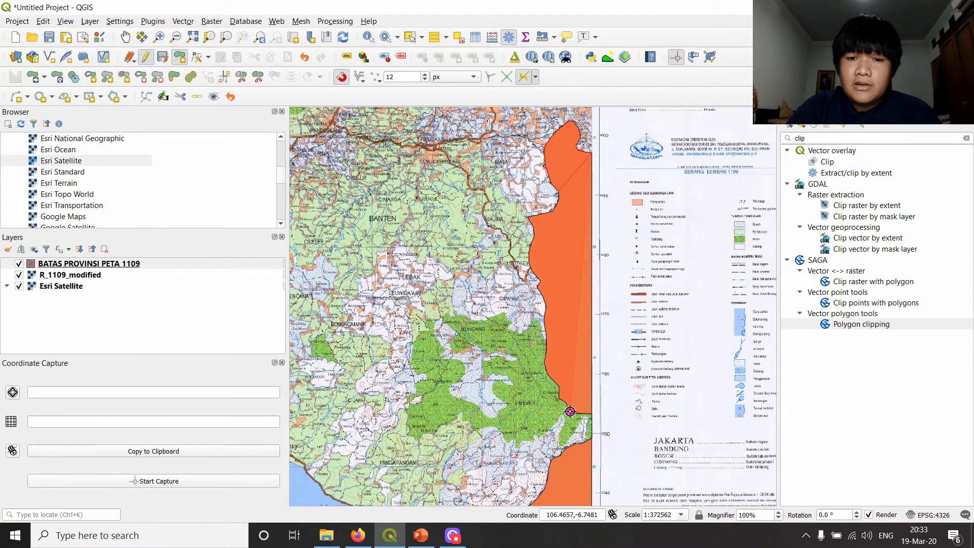
{"action": "right_click", "coordinate": [572, 259]}
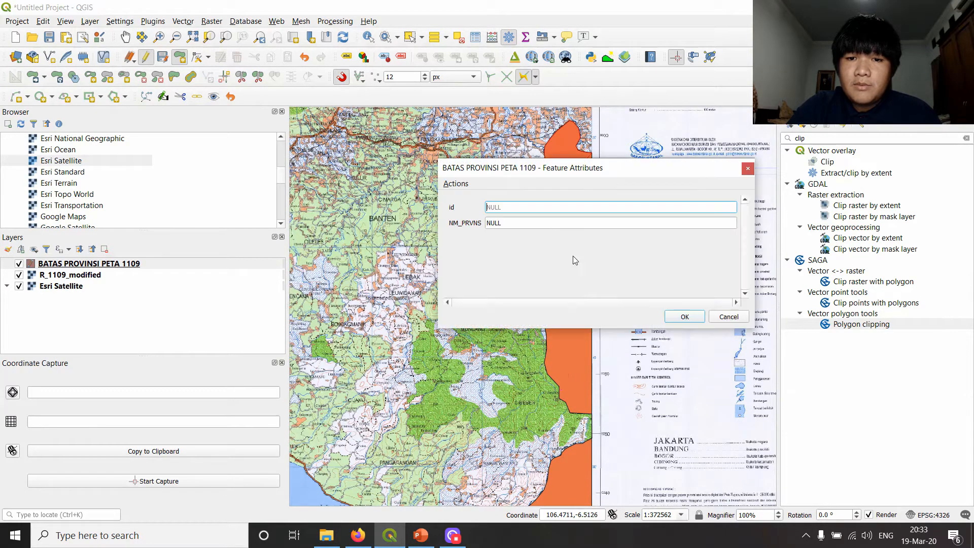
{"action": "left_click", "coordinate": [685, 315]}
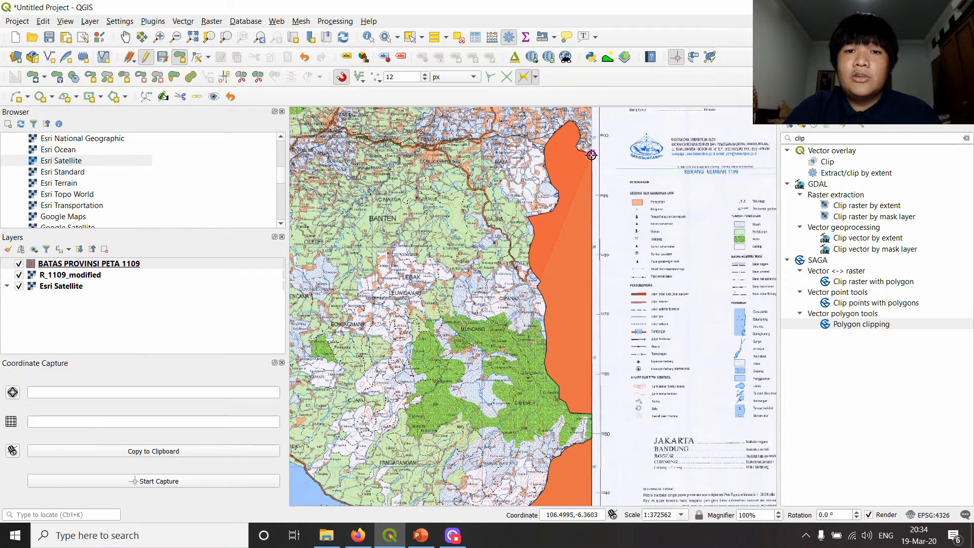
- Outline Banten's north coast as a new polygon, from the sheet's eastern edge west to the northwestern cape
{"action": "scroll", "coordinate": [590, 145], "scroll_direction": "down", "scroll_amount": 1}
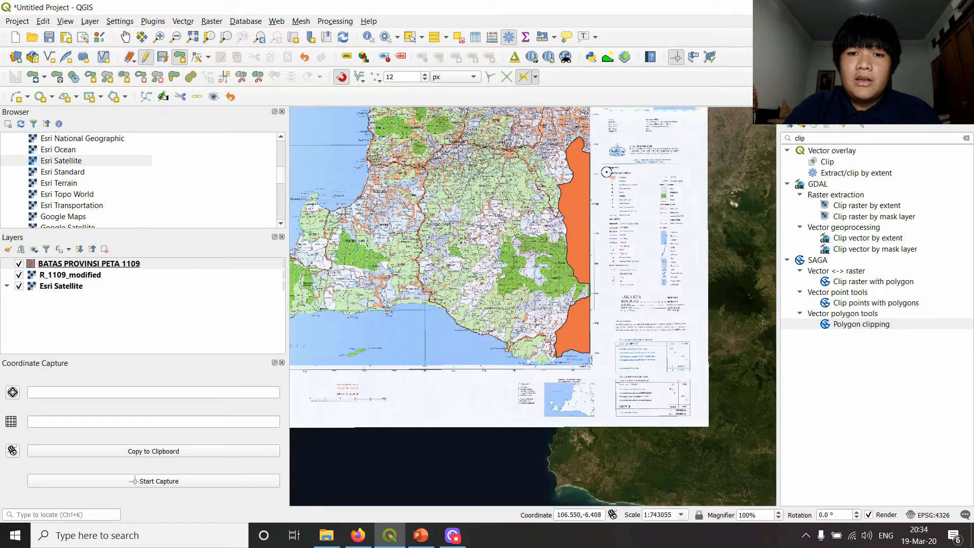
{"action": "scroll", "coordinate": [559, 343], "scroll_direction": "up", "scroll_amount": 3}
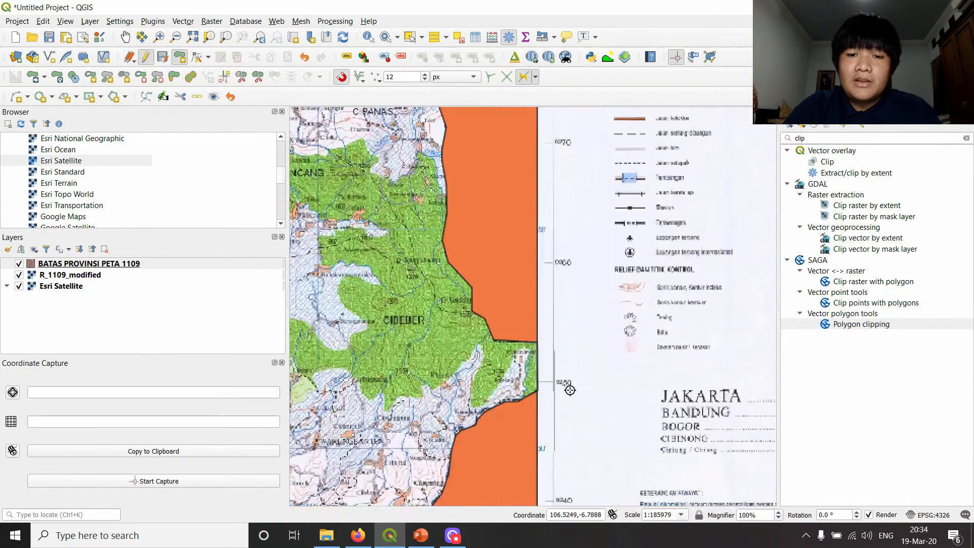
{"action": "scroll", "coordinate": [500, 362], "scroll_direction": "down", "scroll_amount": 2}
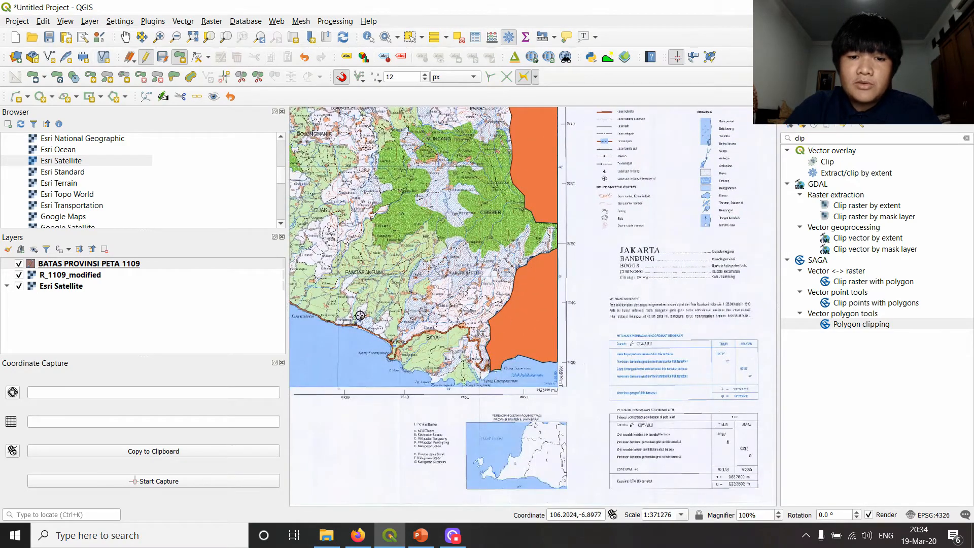
{"action": "scroll", "coordinate": [360, 316], "scroll_direction": "down", "scroll_amount": 1}
{"action": "left_click_drag", "start_coordinate": [362, 162], "coordinate": [601, 261]}
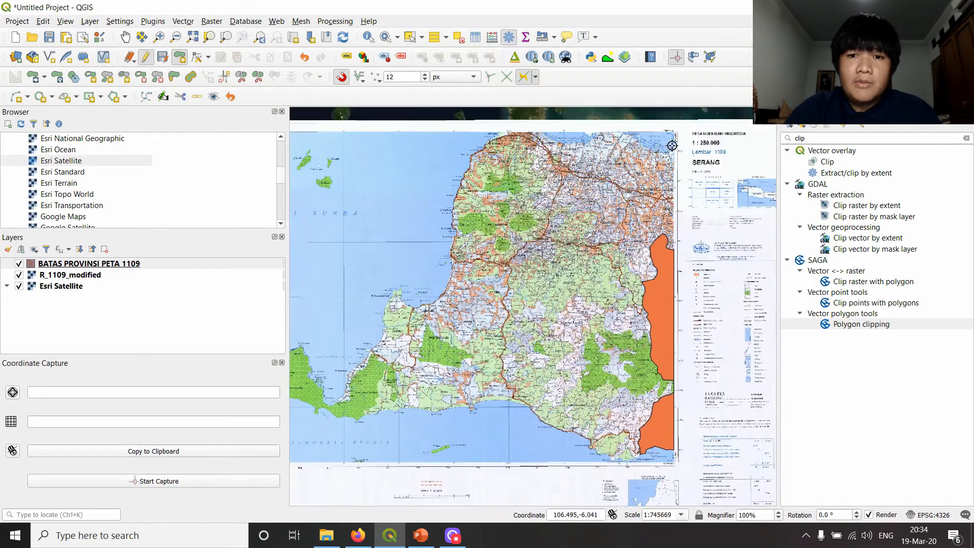
{"action": "left_click", "coordinate": [617, 137]}
{"action": "left_click", "coordinate": [579, 143]}
{"action": "left_click", "coordinate": [538, 133]}
{"action": "left_click", "coordinate": [517, 134]}
{"action": "left_click", "coordinate": [491, 139]}
- Continue the Banten outline roughly down the west coast to the bay beside the southwestern peninsula
{"action": "left_click", "coordinate": [461, 185]}
{"action": "left_click", "coordinate": [451, 267]}
{"action": "left_click", "coordinate": [434, 304]}
{"action": "left_click", "coordinate": [397, 294]}
{"action": "left_click", "coordinate": [388, 328]}
{"action": "left_click", "coordinate": [330, 404]}
- Continue the Banten outline around the southwestern peninsula, from its northern shore past the western tip and back along its southern shore
{"action": "left_click_drag", "start_coordinate": [304, 377], "coordinate": [431, 374]}
{"action": "left_click", "coordinate": [438, 368]}
{"action": "left_click", "coordinate": [431, 350]}
{"action": "left_click", "coordinate": [409, 358]}
{"action": "left_click", "coordinate": [391, 383]}
{"action": "left_click", "coordinate": [384, 393]}
{"action": "left_click", "coordinate": [393, 407]}
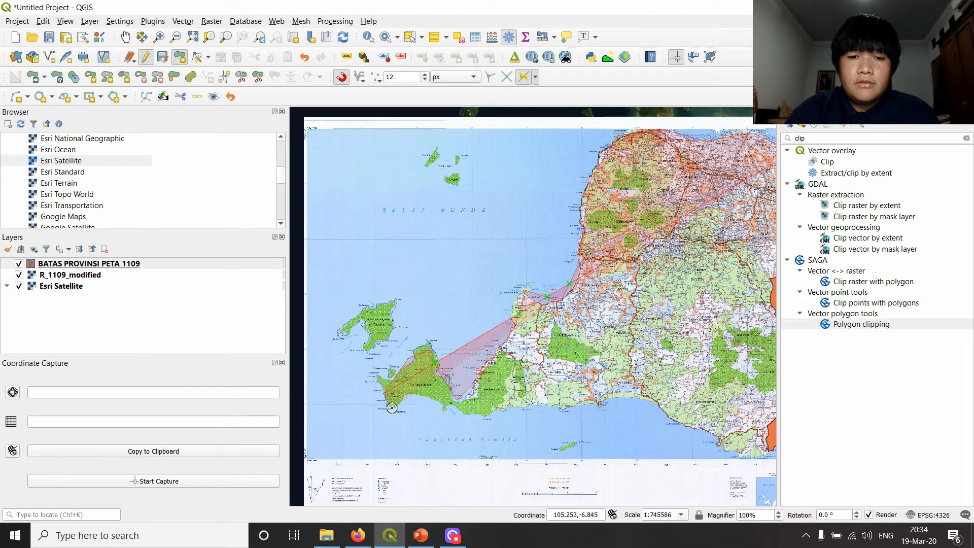
{"action": "left_click", "coordinate": [412, 392]}
{"action": "left_click", "coordinate": [450, 403]}
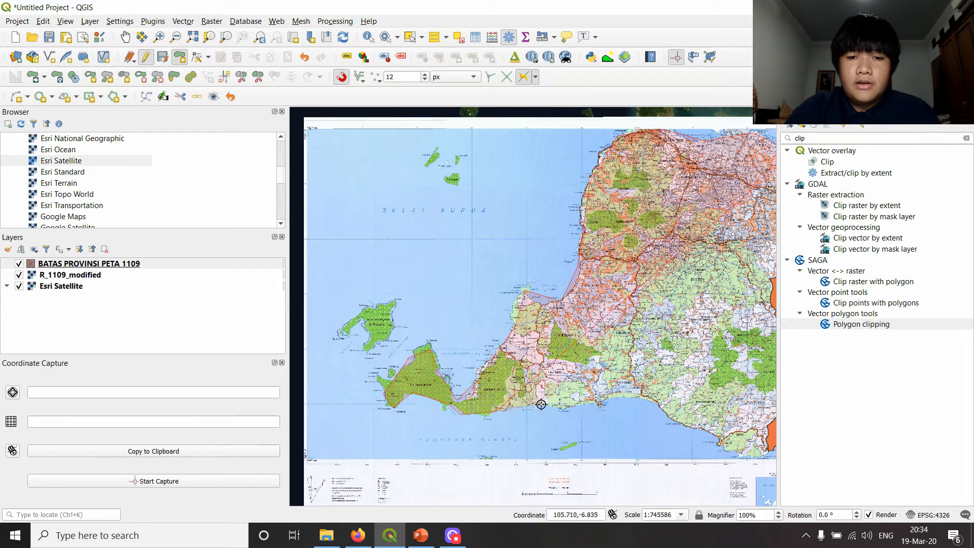
- Continue the Banten outline east along the south coast towards the Jawa Barat polygon's southern corner
{"action": "left_click", "coordinate": [542, 404]}
{"action": "left_click", "coordinate": [600, 405]}
{"action": "left_click", "coordinate": [643, 395]}
{"action": "left_click_drag", "start_coordinate": [578, 379], "coordinate": [511, 339]}
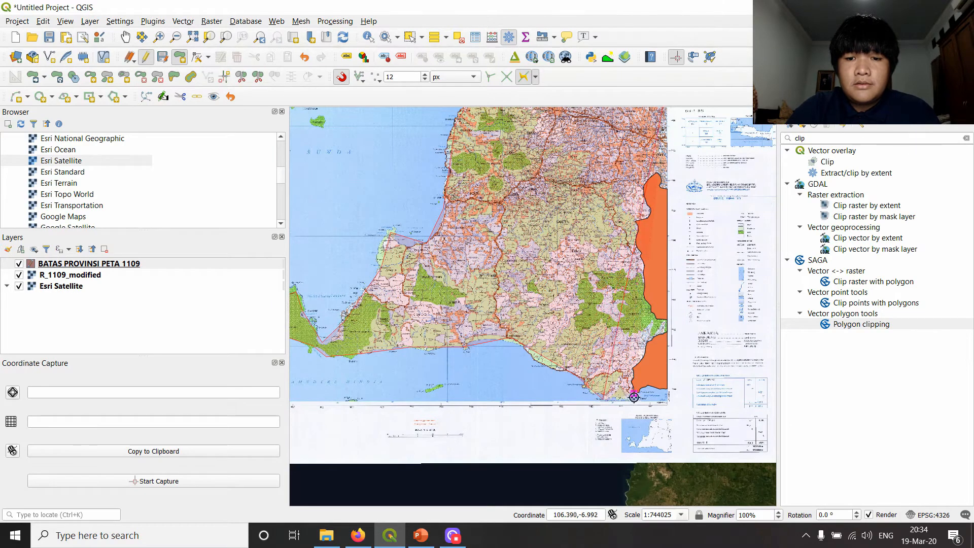
{"action": "scroll", "coordinate": [669, 389], "scroll_direction": "up", "scroll_amount": 1}
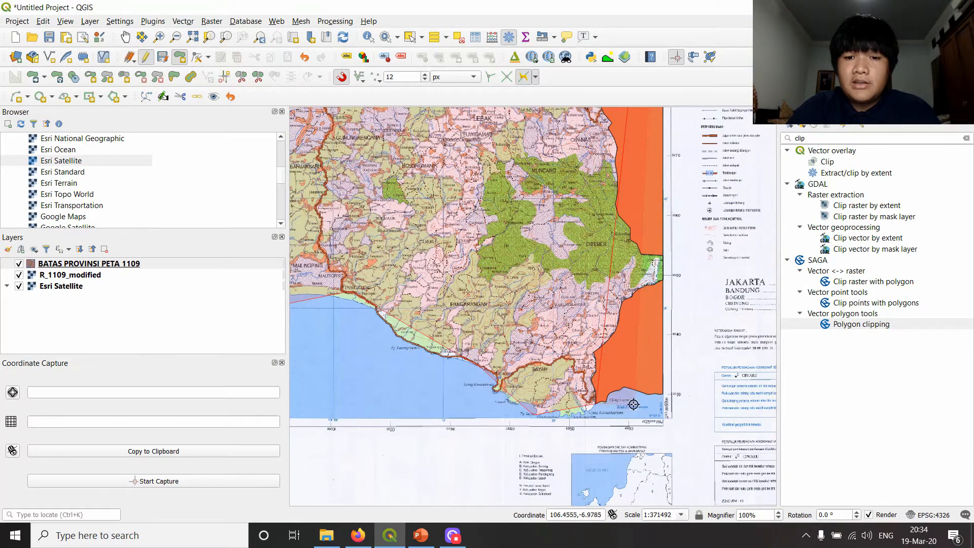
{"action": "scroll", "coordinate": [634, 401], "scroll_direction": "up", "scroll_amount": 1}
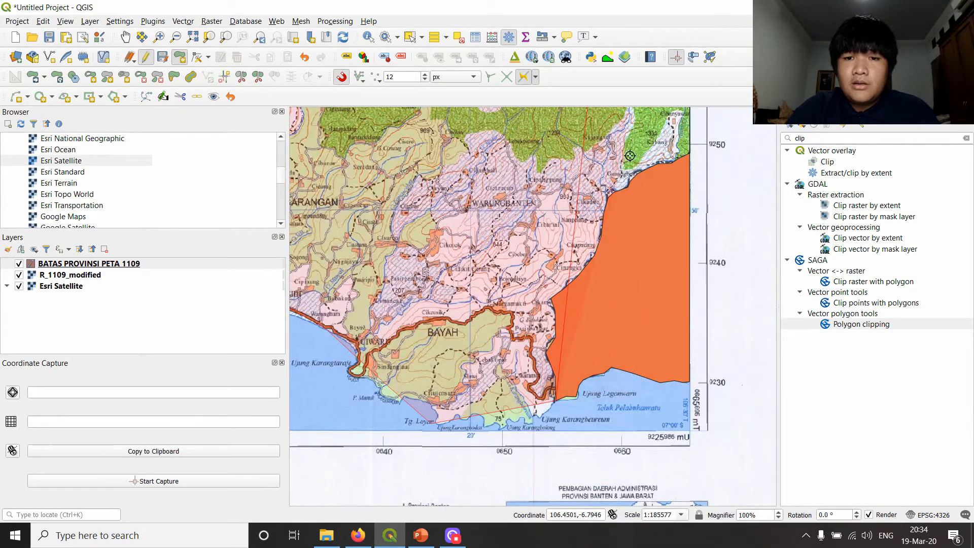
- Trace the Banten outline north along the shared Jawa Barat boundary, up to where it meets the sheet's eastern edge
{"action": "scroll", "coordinate": [607, 269], "scroll_direction": "down", "scroll_amount": 1}
{"action": "left_click_drag", "start_coordinate": [607, 270], "coordinate": [532, 335]}
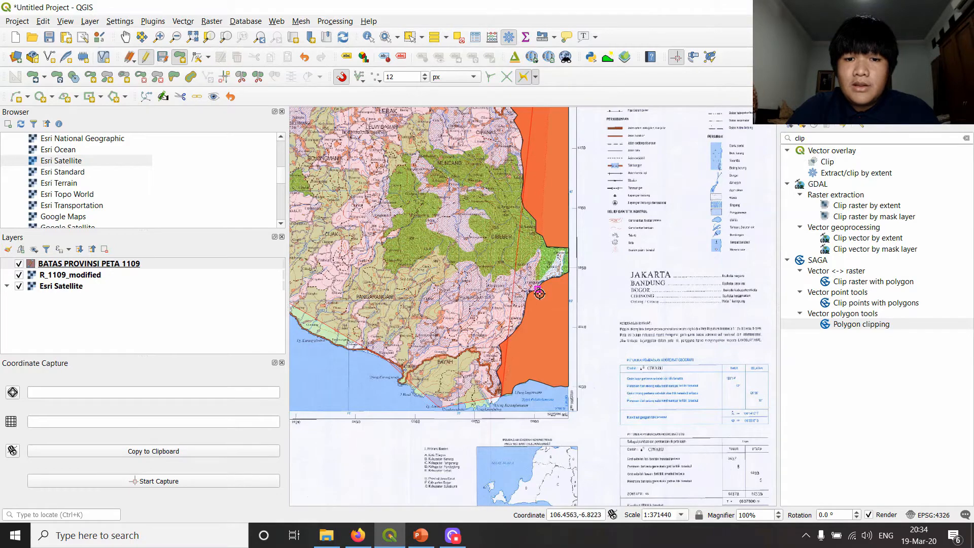
{"action": "scroll", "coordinate": [539, 294], "scroll_direction": "up", "scroll_amount": 1}
{"action": "left_click", "coordinate": [581, 263]}
{"action": "scroll", "coordinate": [529, 215], "scroll_direction": "down", "scroll_amount": 2}
{"action": "left_click_drag", "start_coordinate": [528, 215], "coordinate": [496, 321]}
{"action": "scroll", "coordinate": [492, 319], "scroll_direction": "up", "scroll_amount": 1}
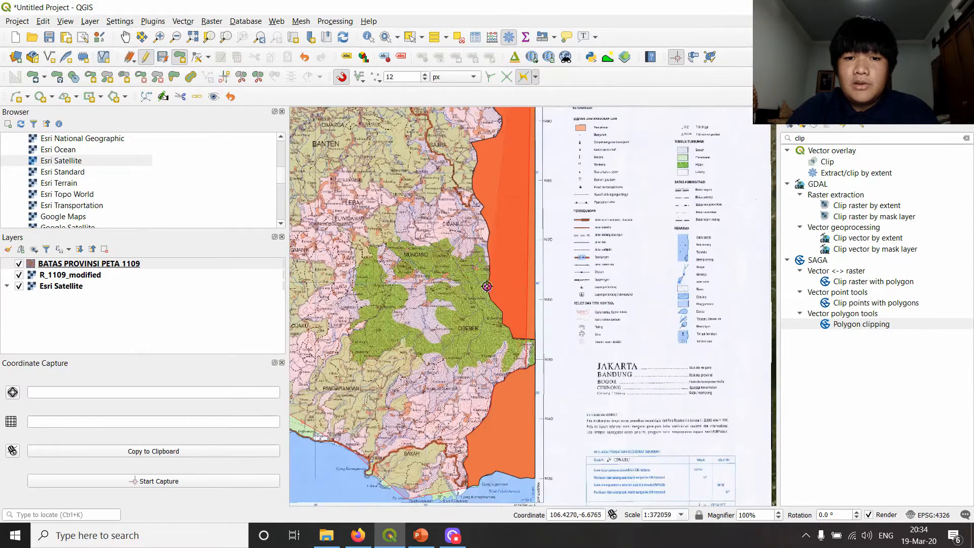
{"action": "left_click", "coordinate": [479, 213]}
{"action": "left_click_drag", "start_coordinate": [443, 249], "coordinate": [407, 424]}
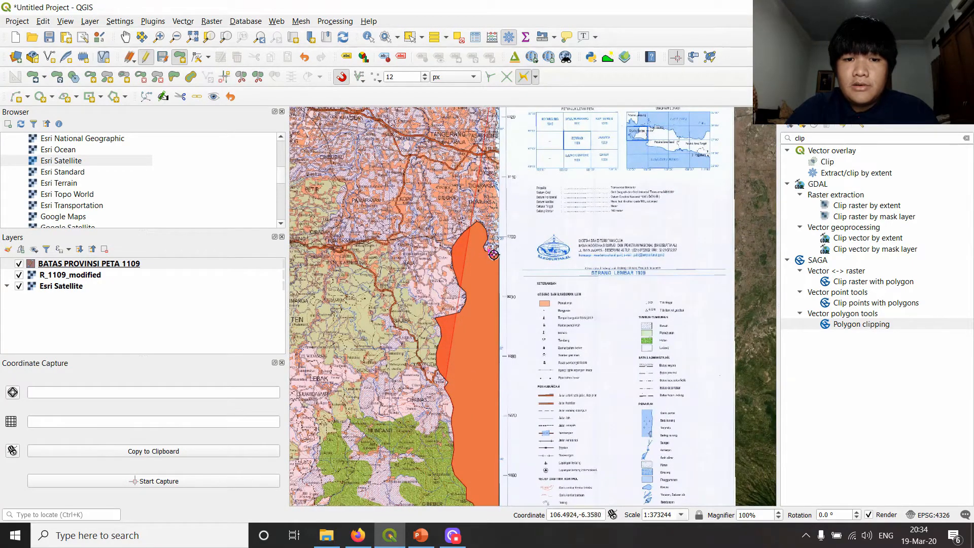
{"action": "scroll", "coordinate": [452, 336], "scroll_direction": "up", "scroll_amount": 1}
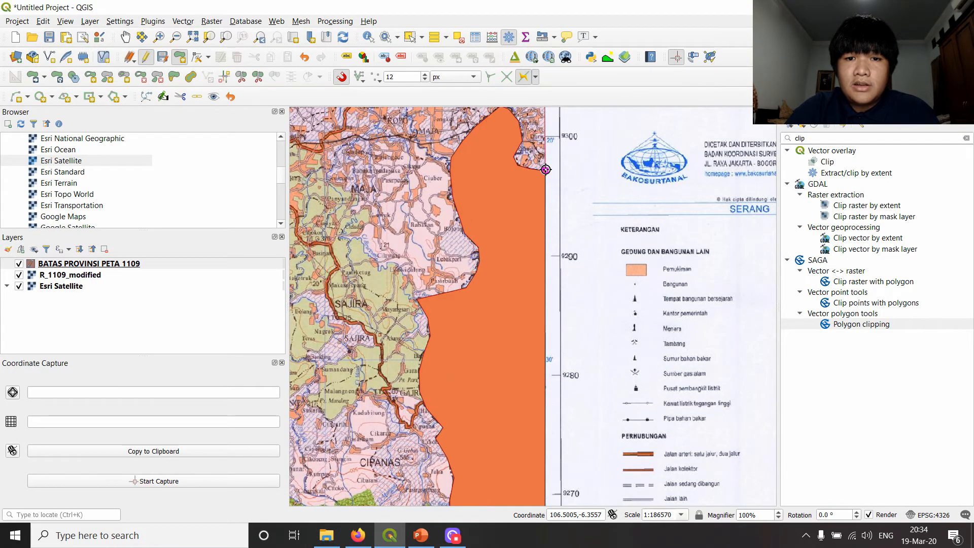
{"action": "scroll", "coordinate": [546, 170], "scroll_direction": "down", "scroll_amount": 3}
- Finish the polygon and set its NM_PRVNS attribute to BANTEN
{"action": "right_click", "coordinate": [520, 204]}
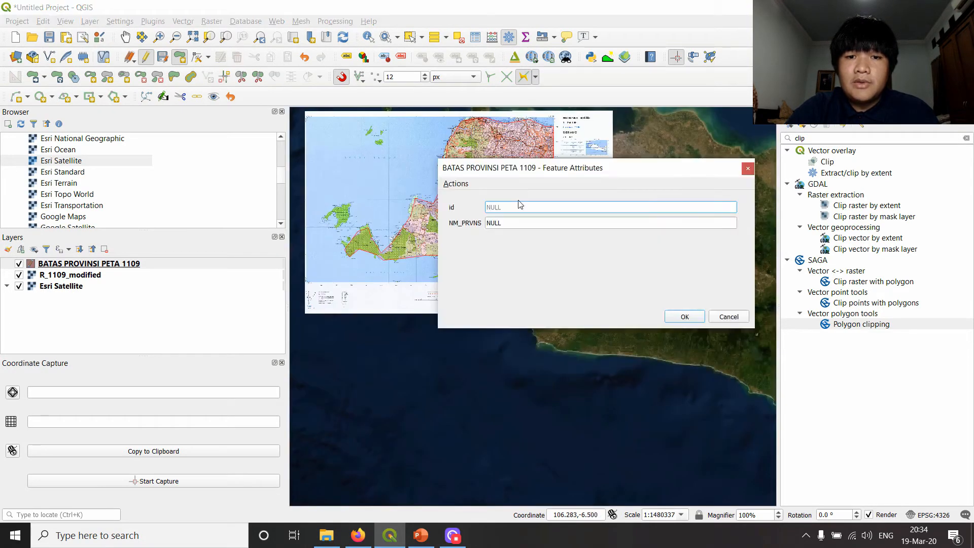
{"action": "key", "text": "Tab"}
{"action": "type", "text": "B"}
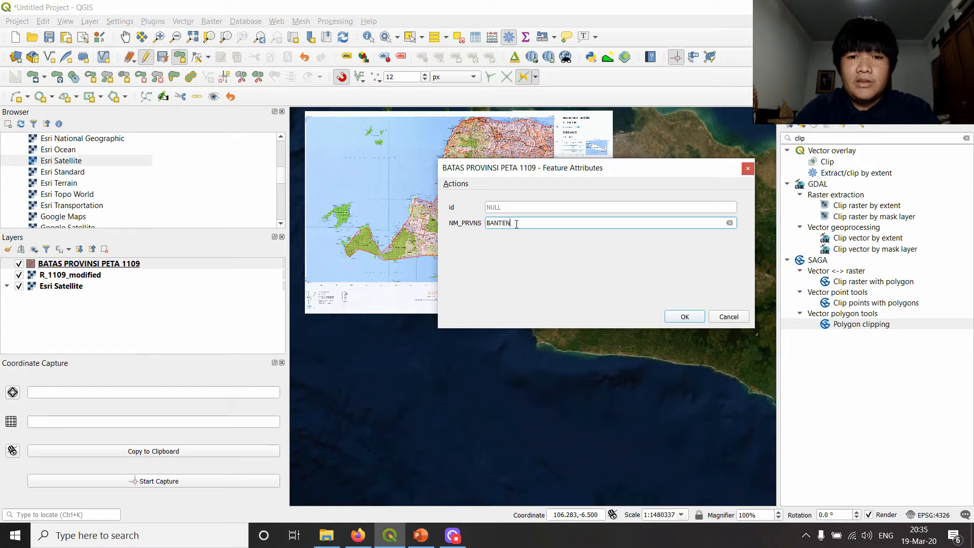
{"action": "left_click", "coordinate": [698, 318]}
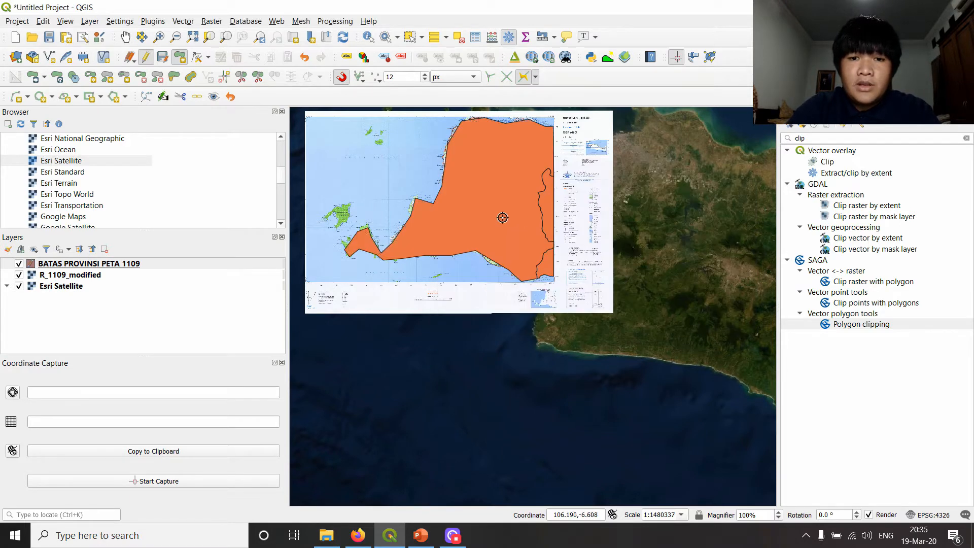
- Select the Jawa Barat polygon along the sheet's eastern edge and delete it to expose the traced Banten border
{"action": "scroll", "coordinate": [509, 211], "scroll_direction": "up", "scroll_amount": 1}
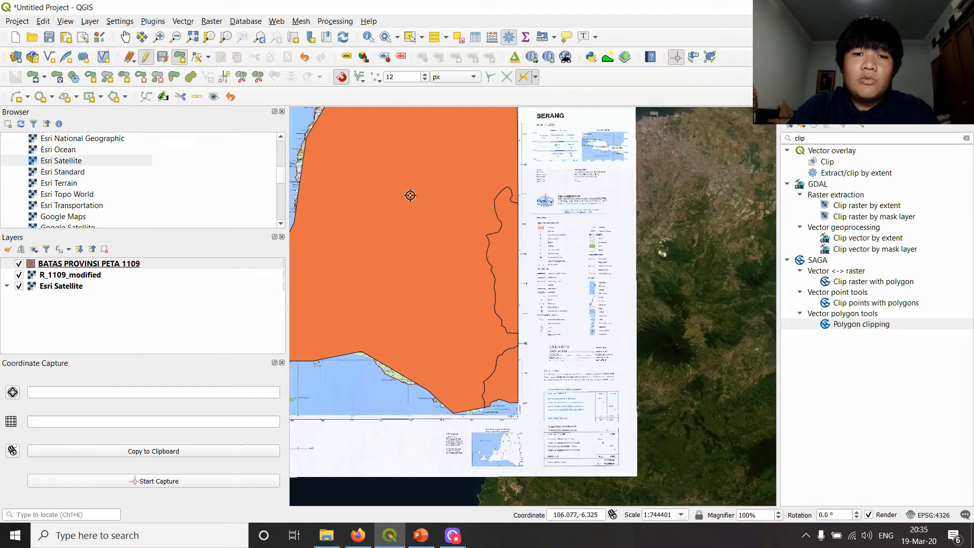
{"action": "left_click_drag", "start_coordinate": [432, 218], "coordinate": [497, 315]}
{"action": "left_click_drag", "start_coordinate": [461, 199], "coordinate": [548, 183]}
{"action": "left_click_drag", "start_coordinate": [531, 288], "coordinate": [474, 233]}
{"action": "scroll", "coordinate": [601, 222], "scroll_direction": "down", "scroll_amount": 1}
{"action": "scroll", "coordinate": [520, 262], "scroll_direction": "up", "scroll_amount": 1}
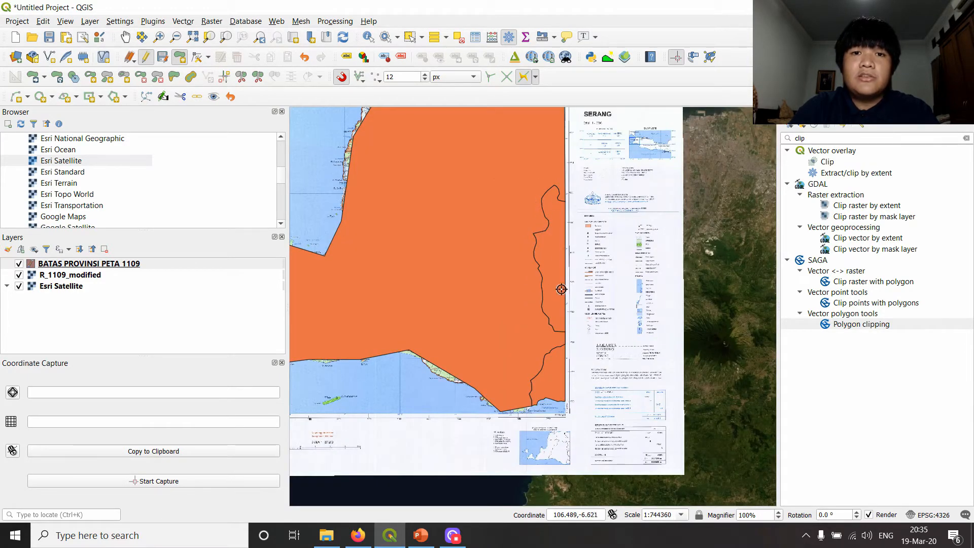
{"action": "left_click", "coordinate": [410, 38]}
{"action": "left_click", "coordinate": [546, 264]}
{"action": "key", "text": "Delete"}
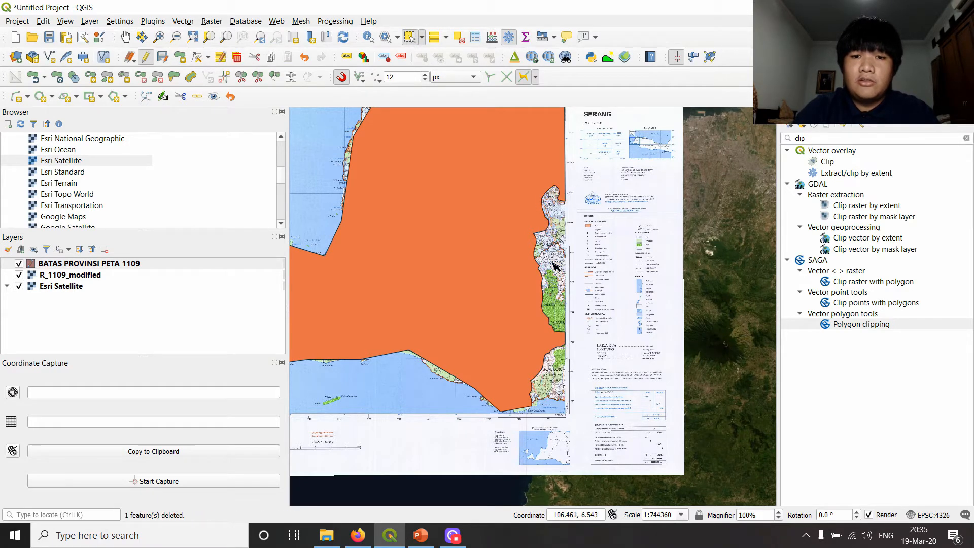
- Inspect the traced Banten border, restore the deleted Jawa Barat polygon and undo the Banten polygon
{"action": "scroll", "coordinate": [568, 288], "scroll_direction": "down", "scroll_amount": 1}
{"action": "scroll", "coordinate": [561, 283], "scroll_direction": "up", "scroll_amount": 2}
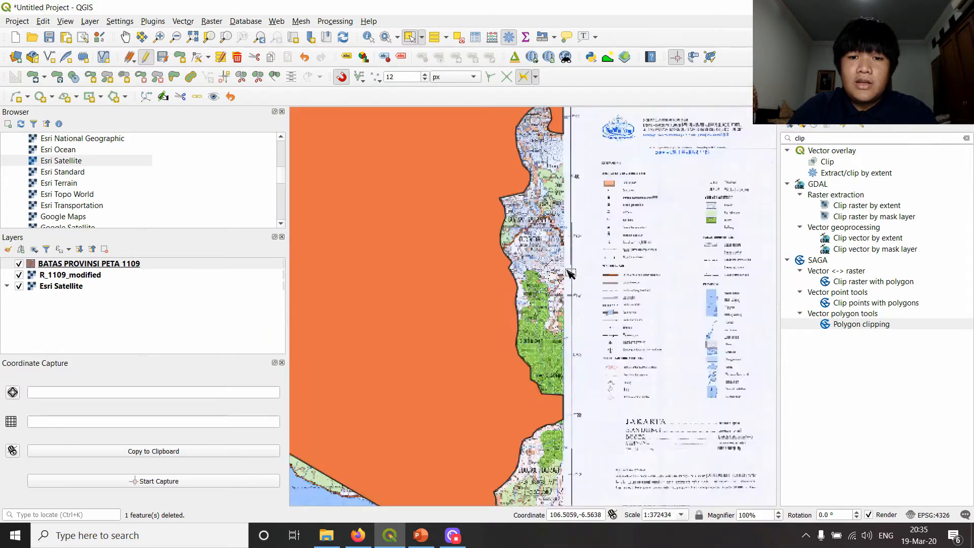
{"action": "left_click_drag", "start_coordinate": [519, 137], "coordinate": [535, 274]}
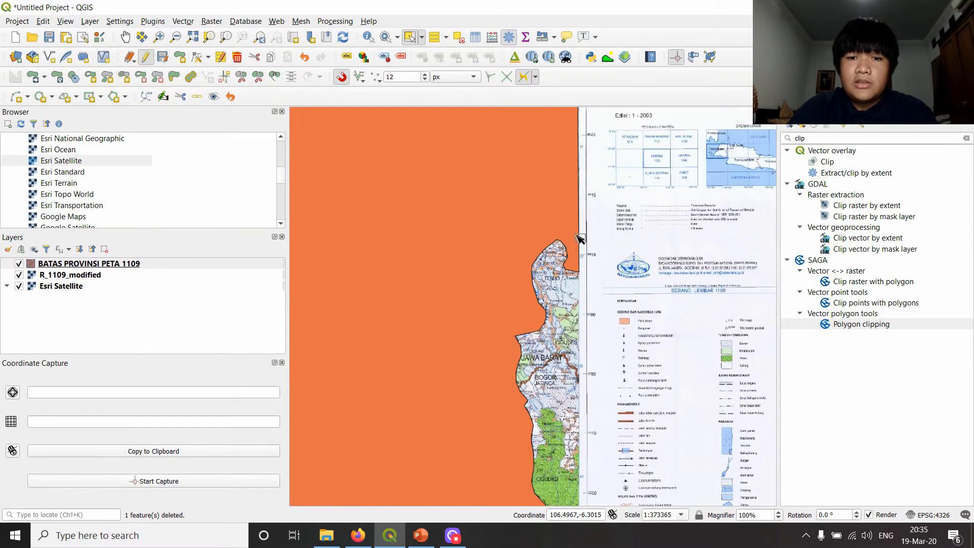
{"action": "scroll", "coordinate": [556, 302], "scroll_direction": "down", "scroll_amount": 2}
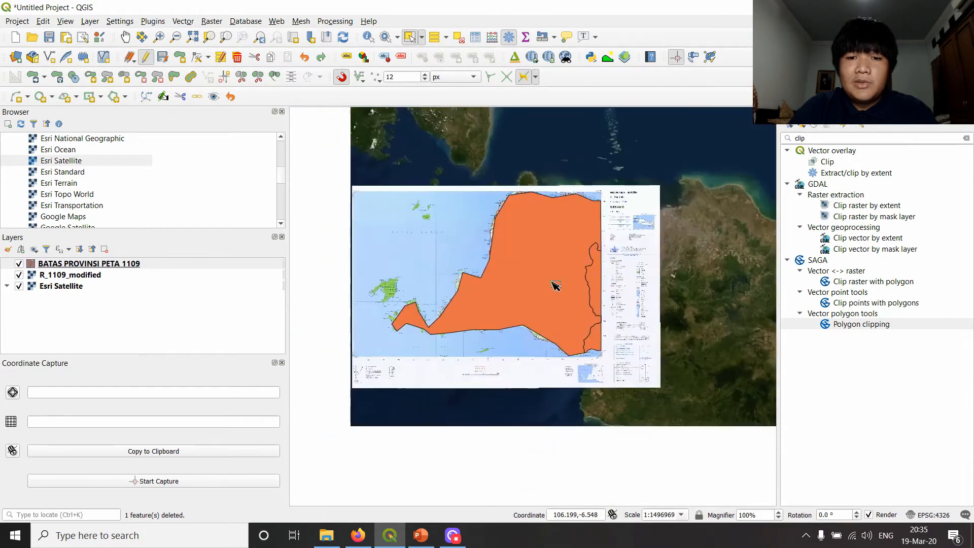
{"action": "scroll", "coordinate": [570, 271], "scroll_direction": "up", "scroll_amount": 1}
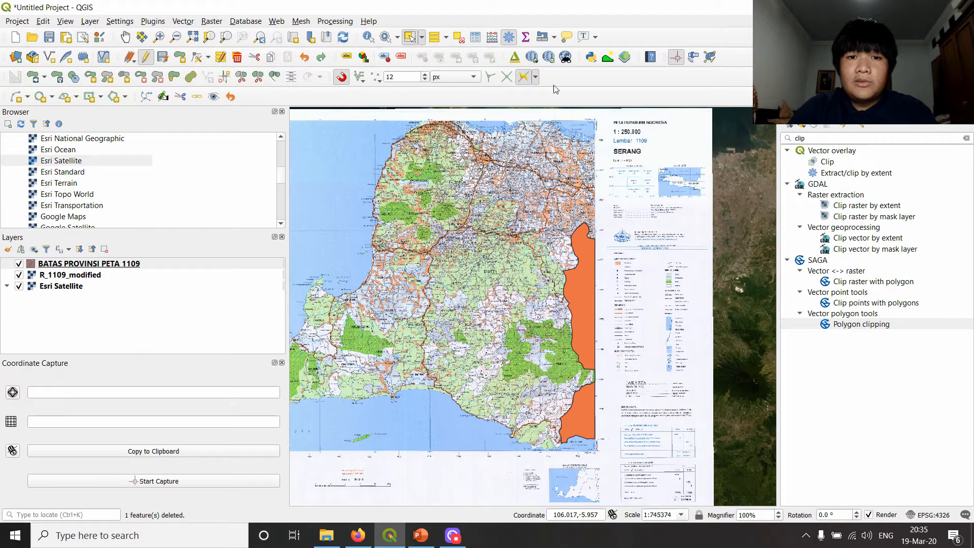
- Turn off snapping and bring the Banten area into view beside the Jawa Barat polygon
{"action": "left_click", "coordinate": [341, 78]}
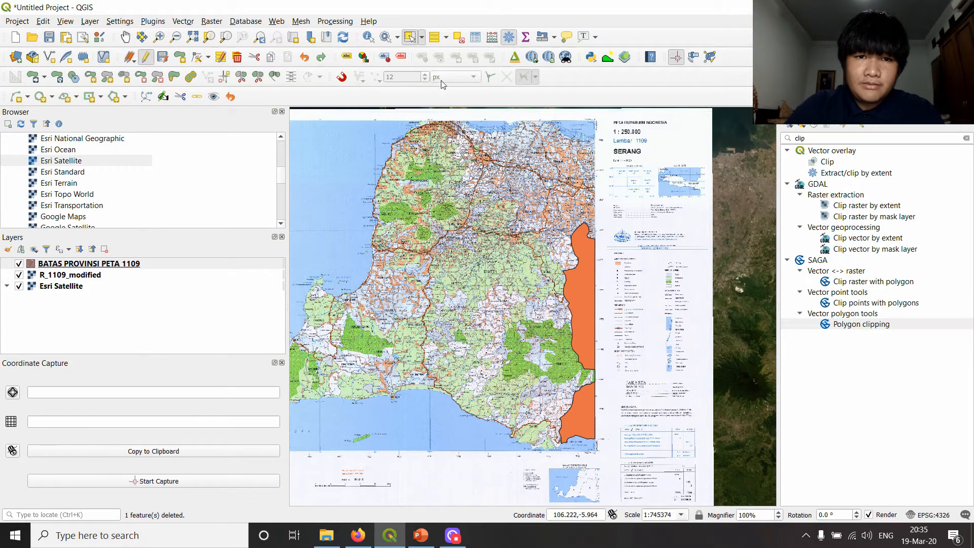
{"action": "scroll", "coordinate": [538, 284], "scroll_direction": "down", "scroll_amount": 1}
{"action": "left_click_drag", "start_coordinate": [539, 282], "coordinate": [600, 218]}
{"action": "scroll", "coordinate": [624, 187], "scroll_direction": "up", "scroll_amount": 1}
{"action": "left_click_drag", "start_coordinate": [671, 169], "coordinate": [647, 233]}
{"action": "left_click_drag", "start_coordinate": [475, 236], "coordinate": [555, 216]}
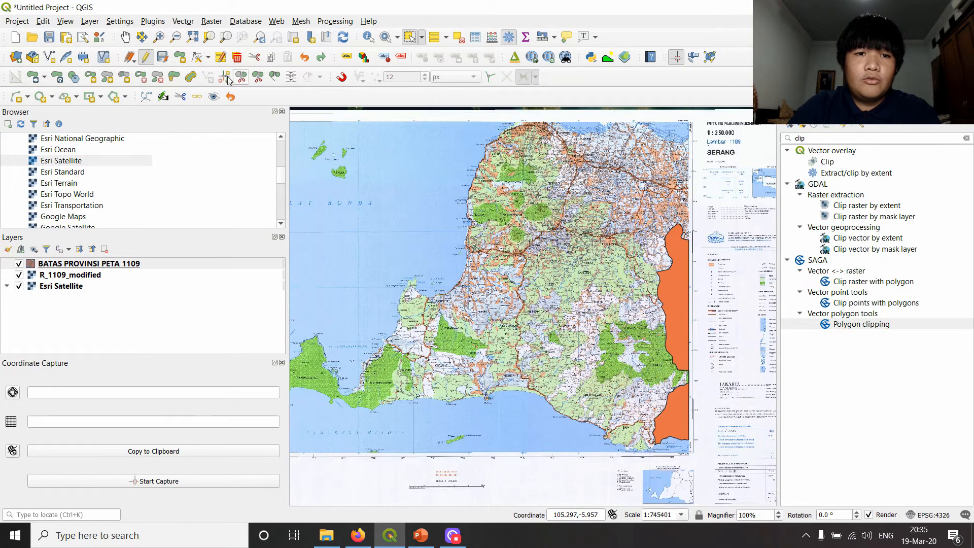
- Start a rough Banten polygon without snapping, covering the north coast, the sheet's eastern edge and the west coast
{"action": "left_click", "coordinate": [176, 58]}
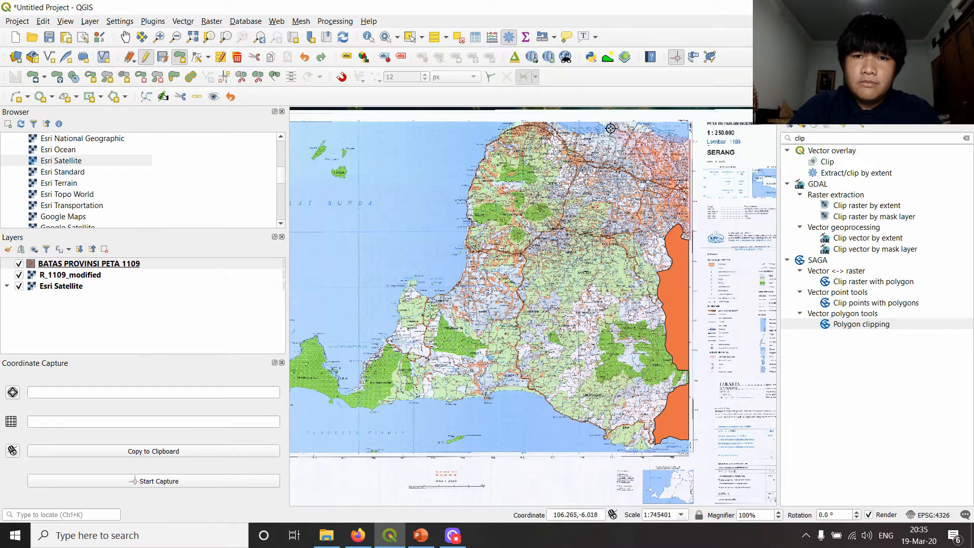
{"action": "left_click", "coordinate": [540, 124]}
{"action": "left_click", "coordinate": [689, 136]}
{"action": "left_click", "coordinate": [689, 238]}
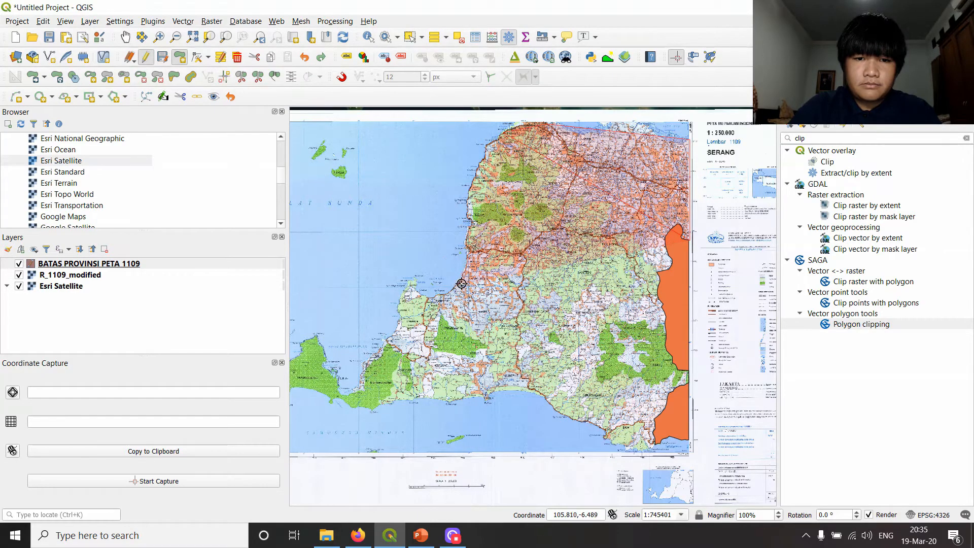
{"action": "left_click", "coordinate": [408, 289]}
{"action": "left_click", "coordinate": [364, 375]}
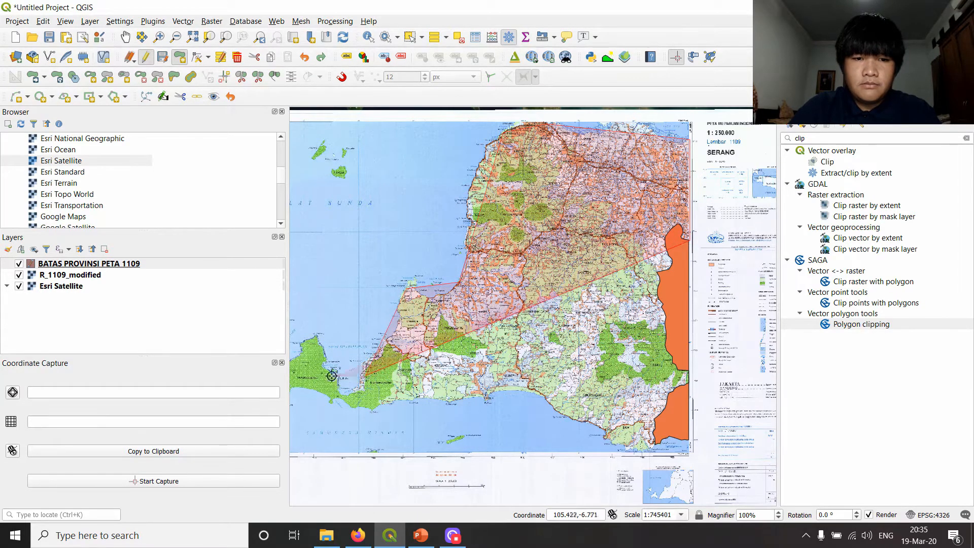
- Continue the rough outline around the southwestern peninsula and along the south coast to the sheet's eastern edge
{"action": "left_click_drag", "start_coordinate": [319, 338], "coordinate": [463, 301]}
{"action": "left_click", "coordinate": [463, 302]}
{"action": "left_click", "coordinate": [417, 345]}
{"action": "left_click", "coordinate": [494, 365]}
{"action": "left_click", "coordinate": [581, 366]}
{"action": "left_click_drag", "start_coordinate": [691, 332], "coordinate": [435, 272]}
{"action": "left_click", "coordinate": [435, 300]}
{"action": "left_click", "coordinate": [494, 341]}
{"action": "left_click", "coordinate": [578, 343]}
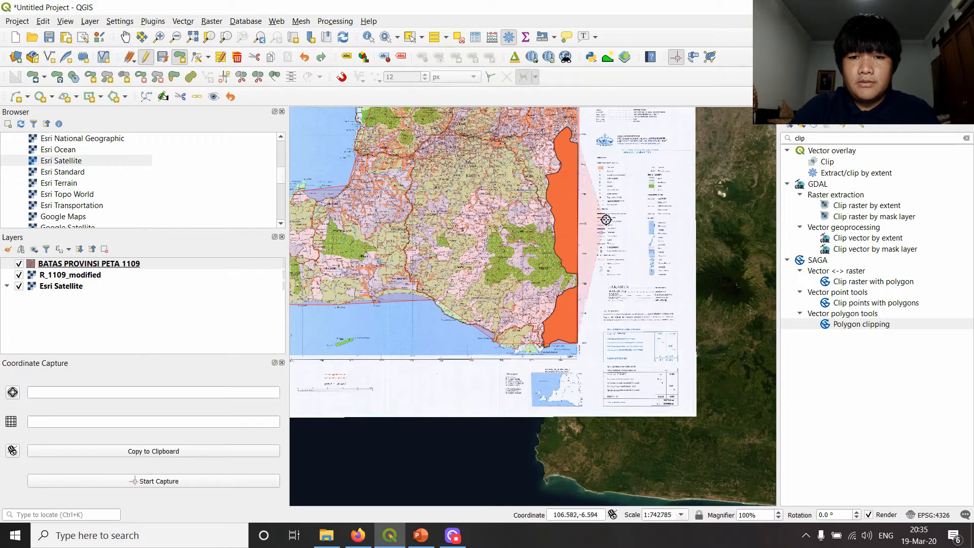
- Finish the rough polygon, leaving its id and NM_PRVNS attributes as NULL
{"action": "right_click", "coordinate": [599, 187]}
{"action": "left_click", "coordinate": [609, 224]}
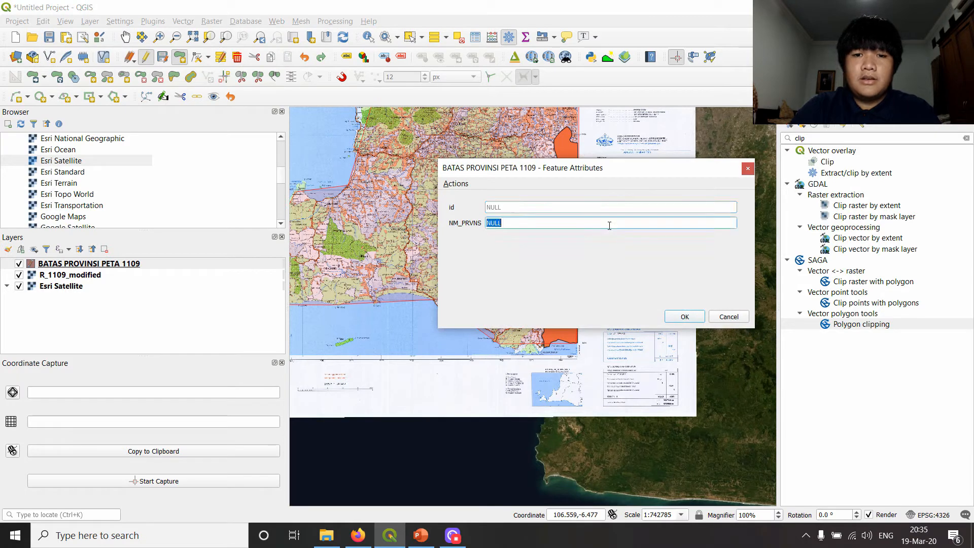
{"action": "key", "text": "Return"}
- Inspect how the rough polygon overlaps Jawa Barat, and undo it while keeping the Jawa Barat polygon
{"action": "scroll", "coordinate": [579, 320], "scroll_direction": "down", "scroll_amount": 2}
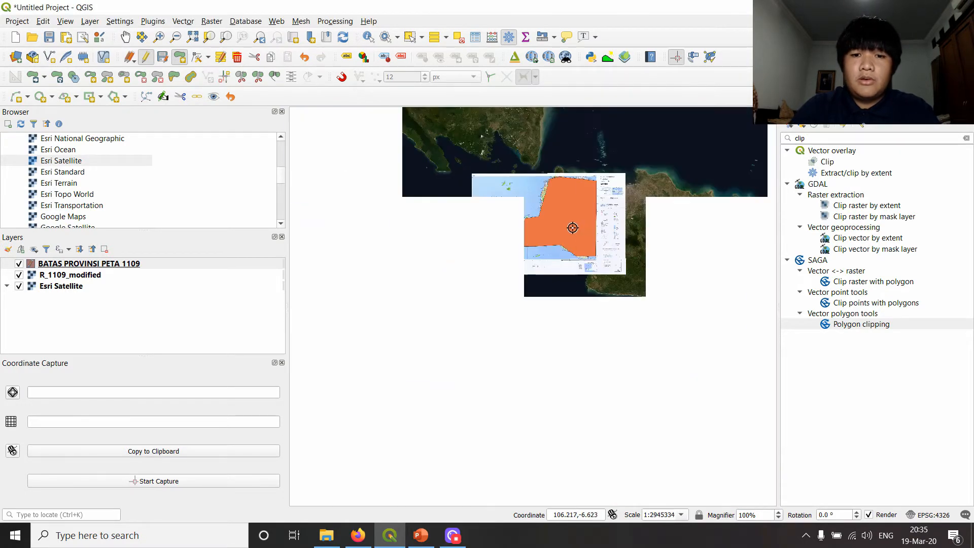
{"action": "scroll", "coordinate": [579, 320], "scroll_direction": "up", "scroll_amount": 3}
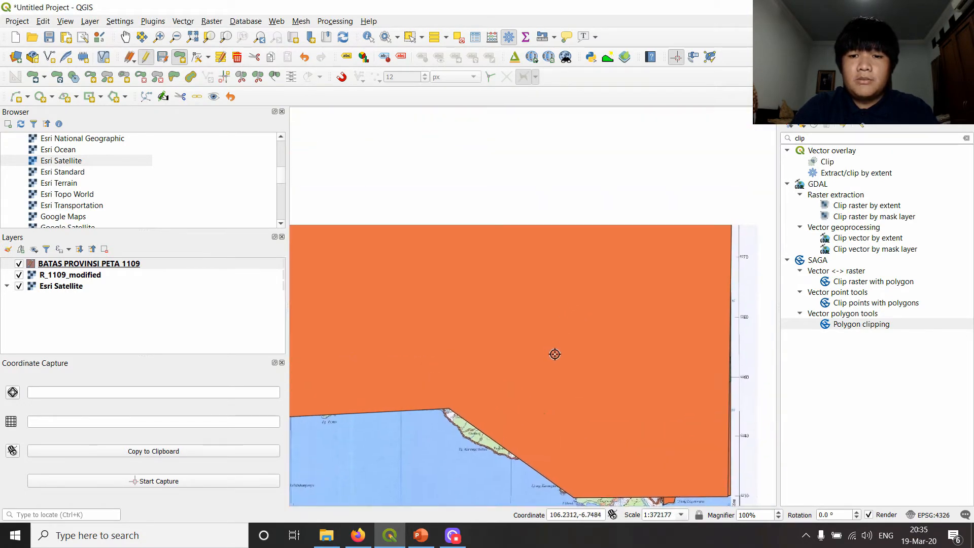
{"action": "left_click_drag", "start_coordinate": [701, 441], "coordinate": [509, 324]}
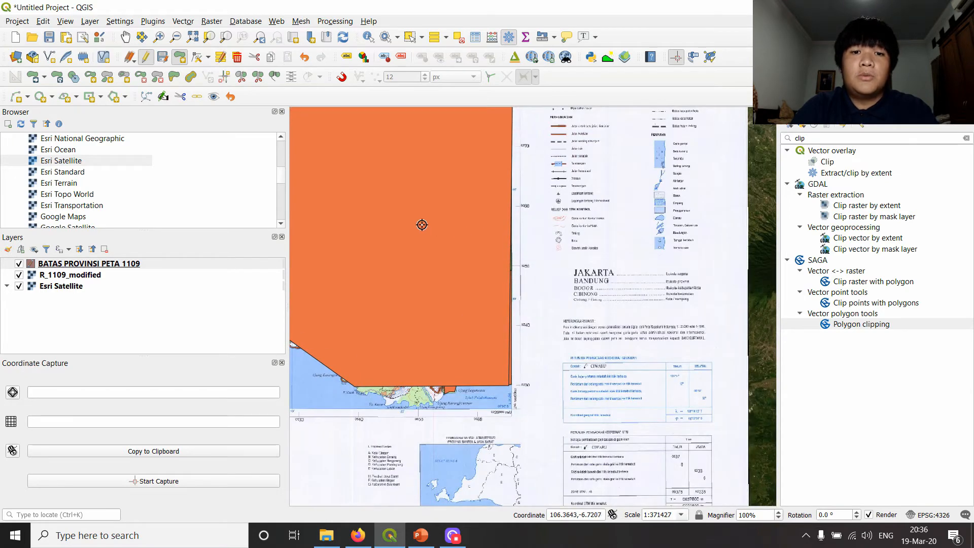
{"action": "scroll", "coordinate": [421, 225], "scroll_direction": "down", "scroll_amount": 2}
{"action": "left_click_drag", "start_coordinate": [424, 219], "coordinate": [644, 288]}
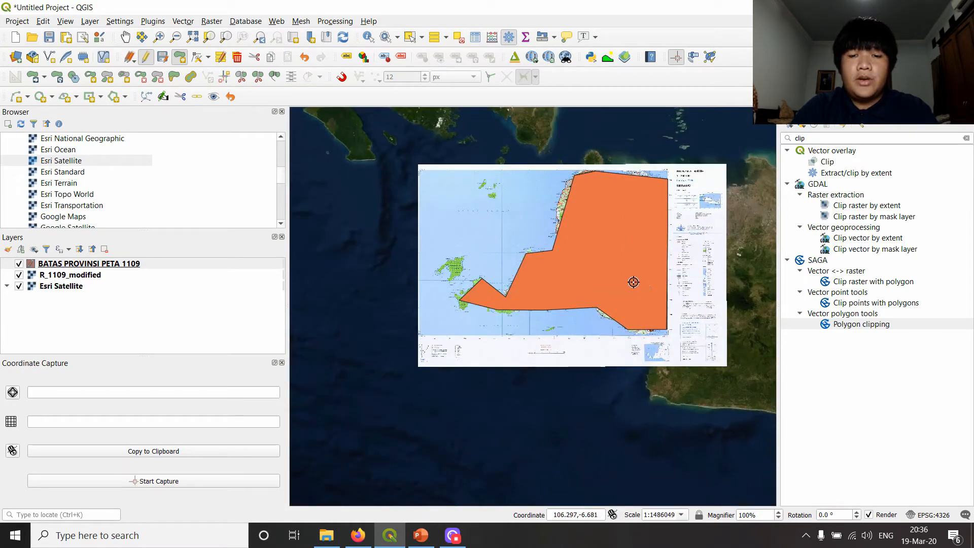
{"action": "scroll", "coordinate": [633, 282], "scroll_direction": "up", "scroll_amount": 1}
{"action": "key", "text": "ctrl+z"}
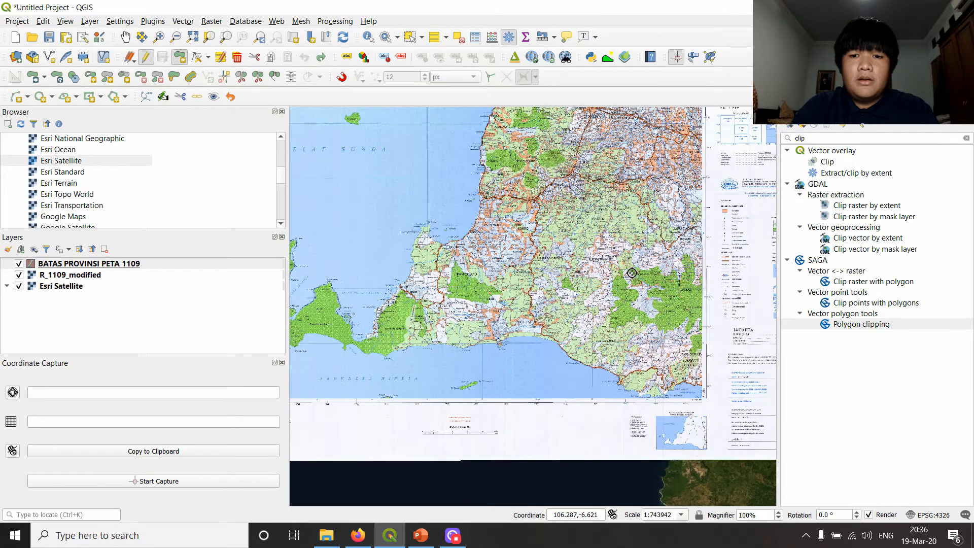
{"action": "key", "text": "ctrl+shift+z"}
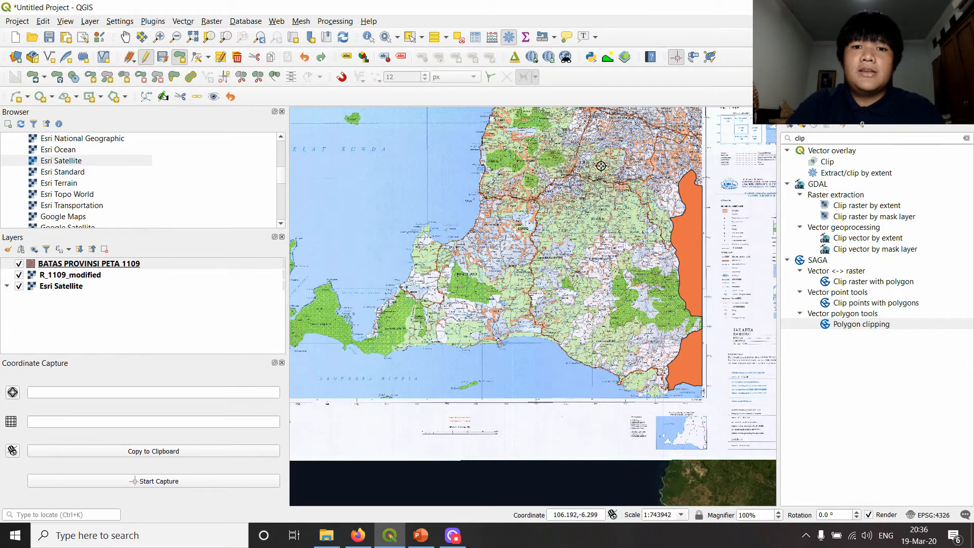
- Turn snapping back on with the 12 px tolerance and frame the northeastern corner of Banten's coast
{"action": "scroll", "coordinate": [597, 156], "scroll_direction": "down", "scroll_amount": 1}
{"action": "left_click_drag", "start_coordinate": [596, 156], "coordinate": [586, 204]}
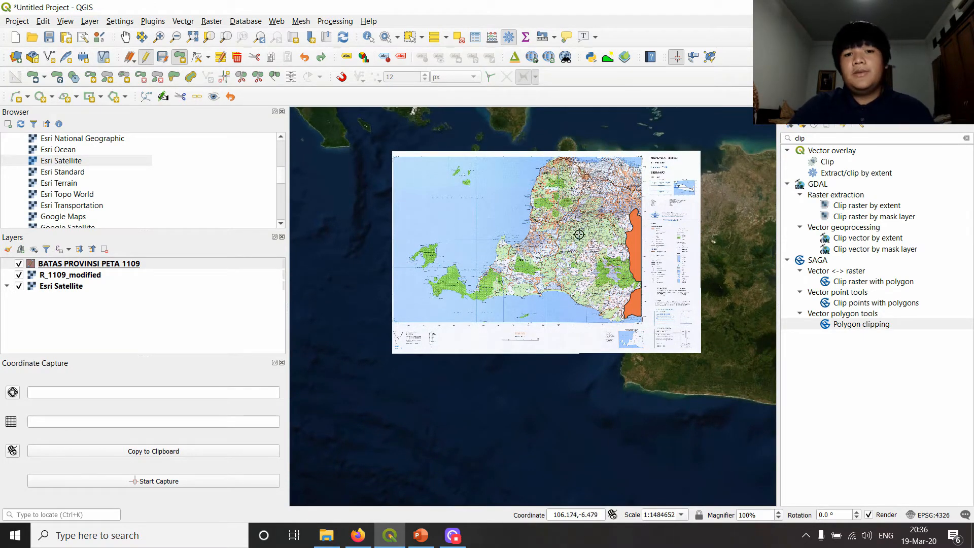
{"action": "scroll", "coordinate": [565, 229], "scroll_direction": "up", "scroll_amount": 2}
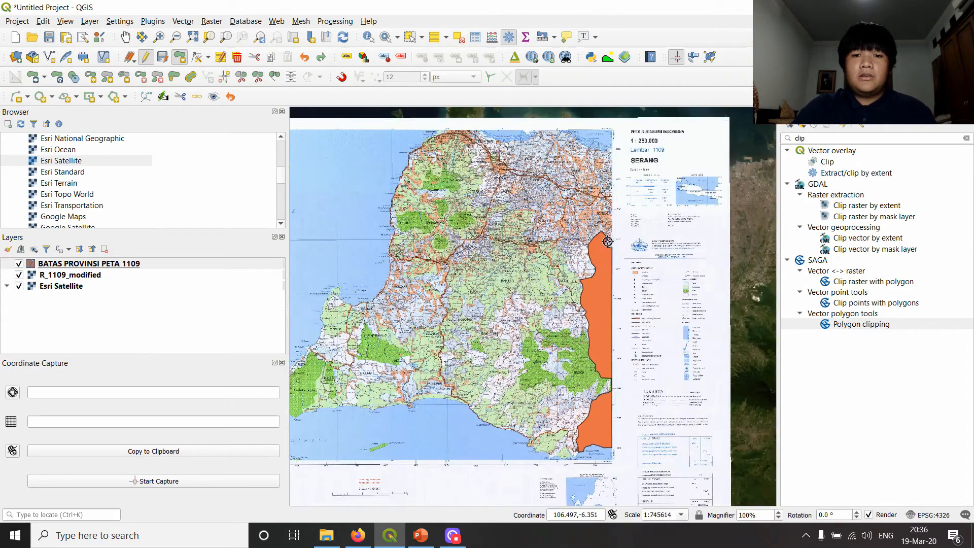
{"action": "left_click", "coordinate": [347, 77]}
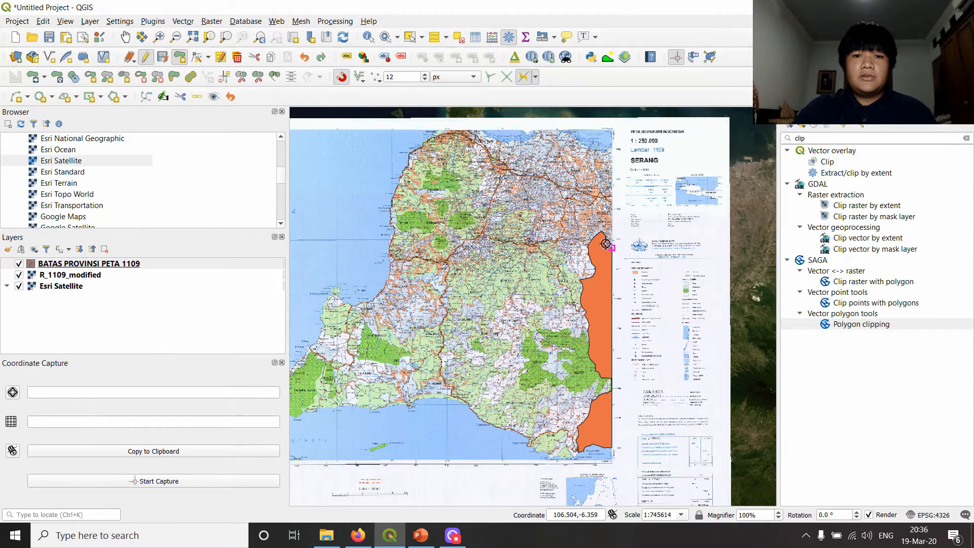
{"action": "left_click_drag", "start_coordinate": [369, 203], "coordinate": [471, 221]}
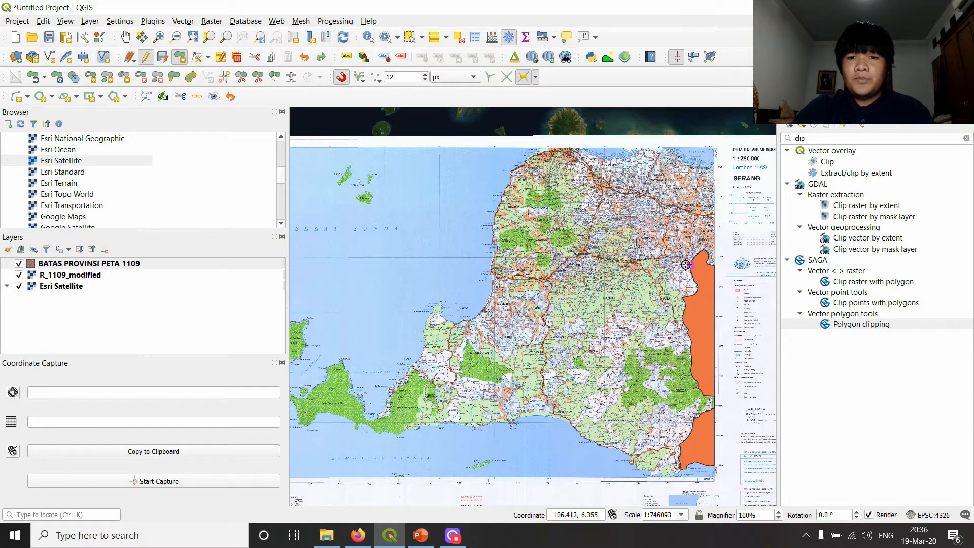
{"action": "scroll", "coordinate": [717, 264], "scroll_direction": "up", "scroll_amount": 2}
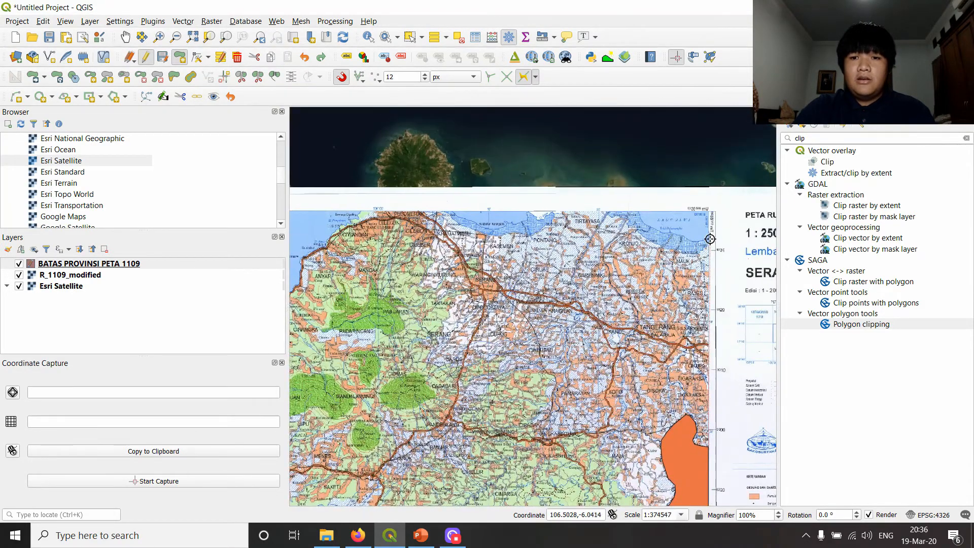
- Start a new Banten polygon at the sheet's northeastern coast corner and outline the north coast westward with straight segments
{"action": "left_click", "coordinate": [710, 245]}
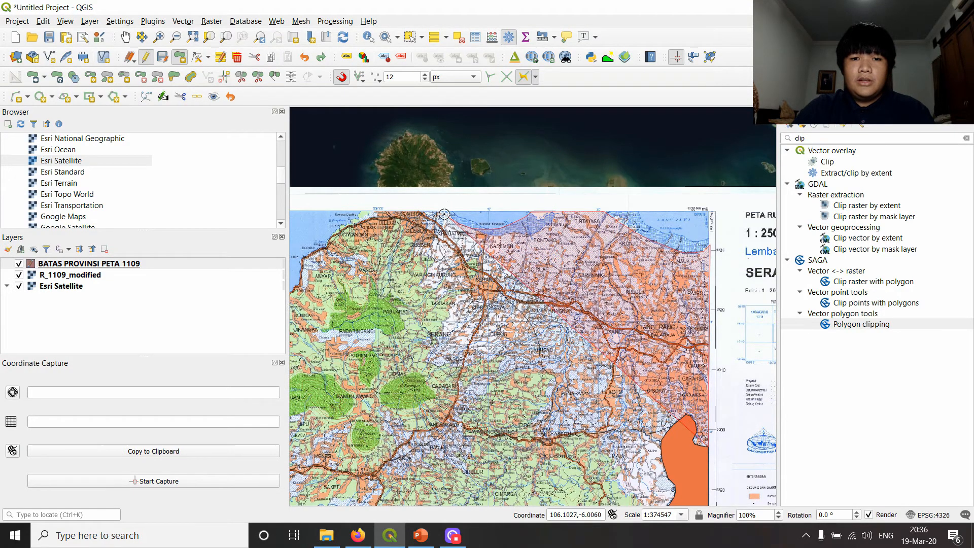
{"action": "key", "text": "Left"}
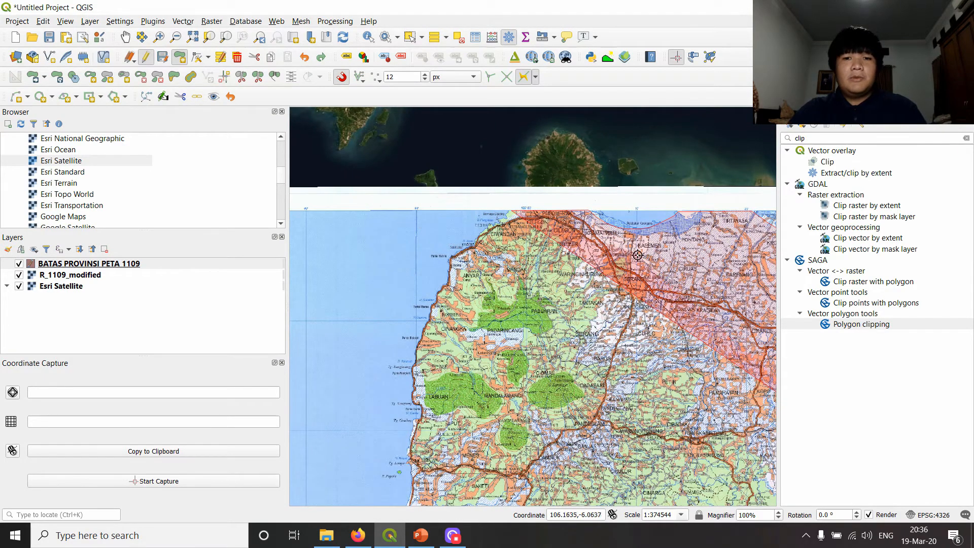
{"action": "scroll", "coordinate": [598, 252], "scroll_direction": "down", "scroll_amount": 2}
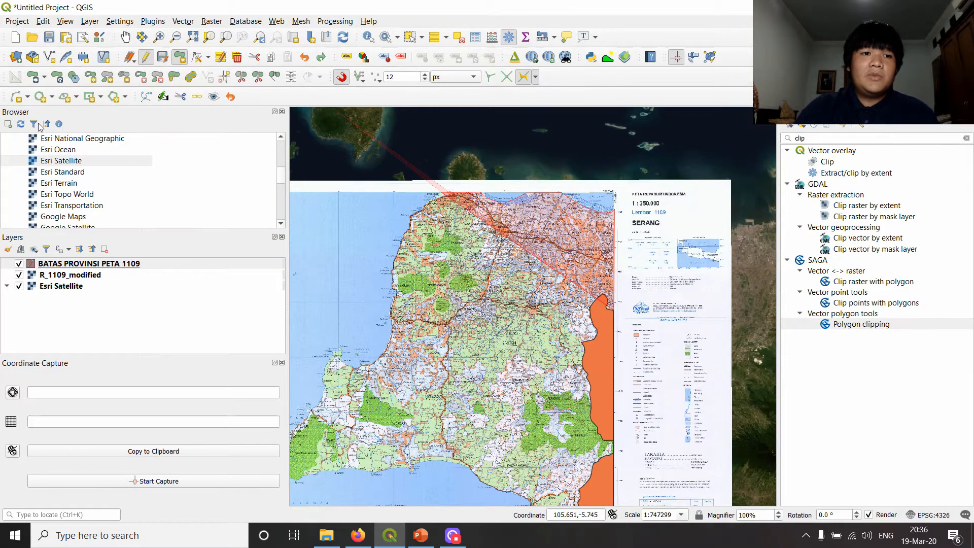
- Continue the outline with a circular string curving around the northwest coast towards Anyar
{"action": "left_click", "coordinate": [21, 102]}
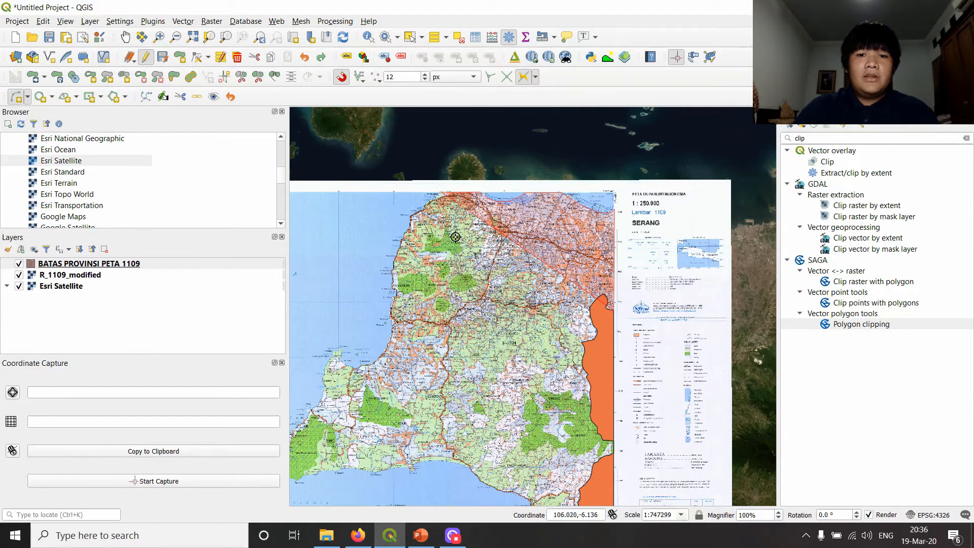
{"action": "scroll", "coordinate": [455, 238], "scroll_direction": "up", "scroll_amount": 1}
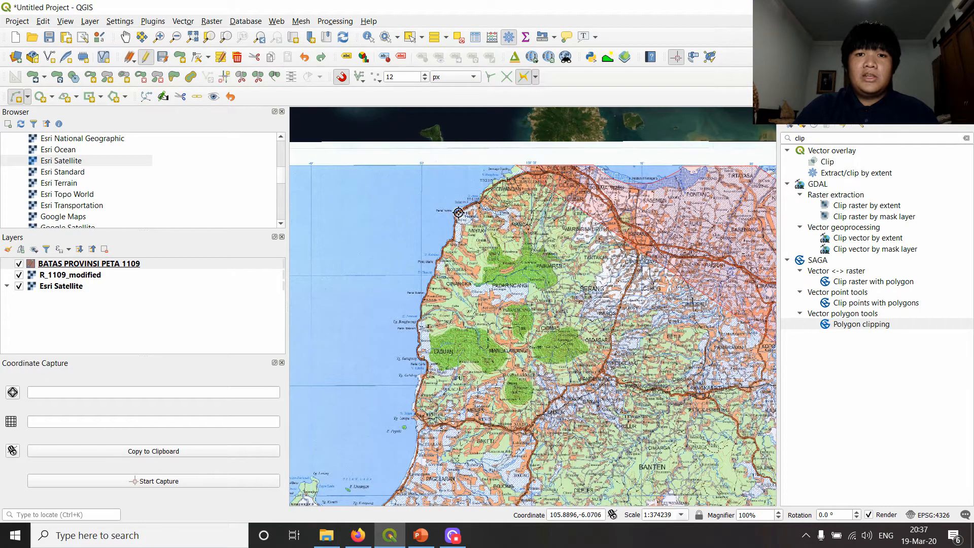
{"action": "left_click", "coordinate": [457, 214]}
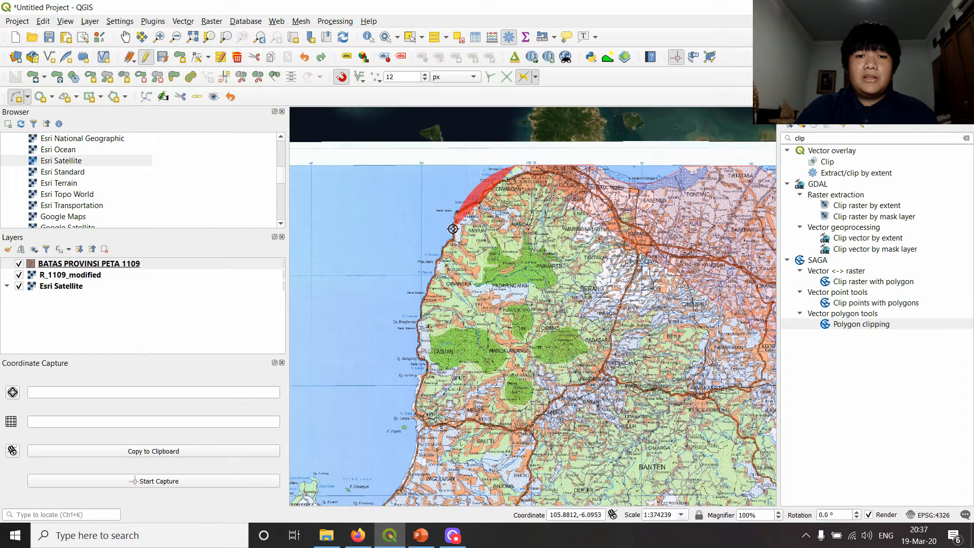
{"action": "left_click", "coordinate": [453, 229]}
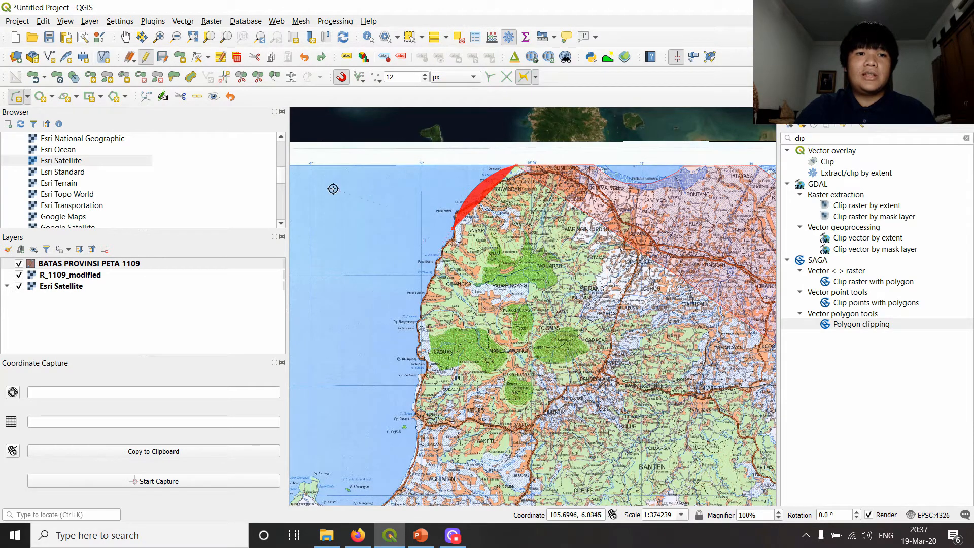
- Return to straight polygon segments and outline the west coast southward past Labuan
{"action": "left_click", "coordinate": [180, 61]}
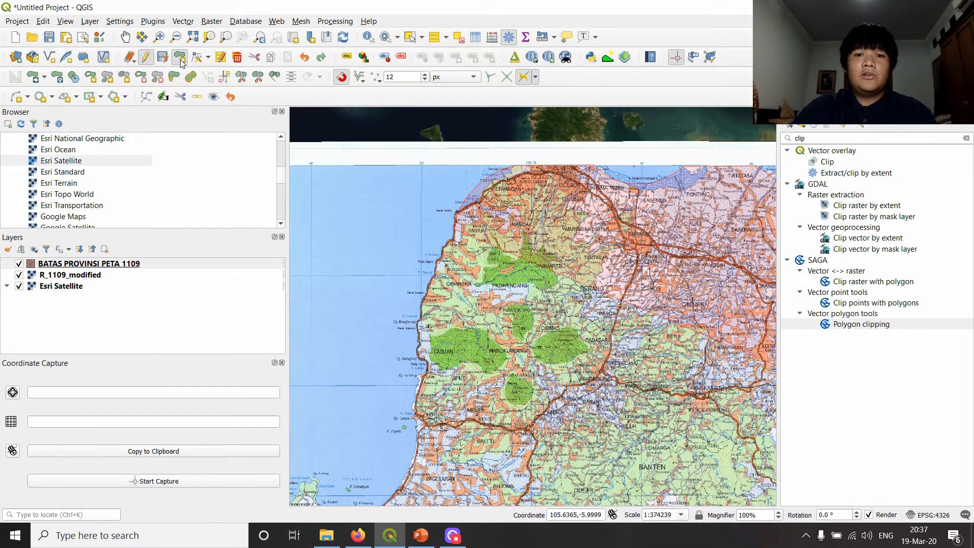
{"action": "scroll", "coordinate": [492, 214], "scroll_direction": "up", "scroll_amount": 1}
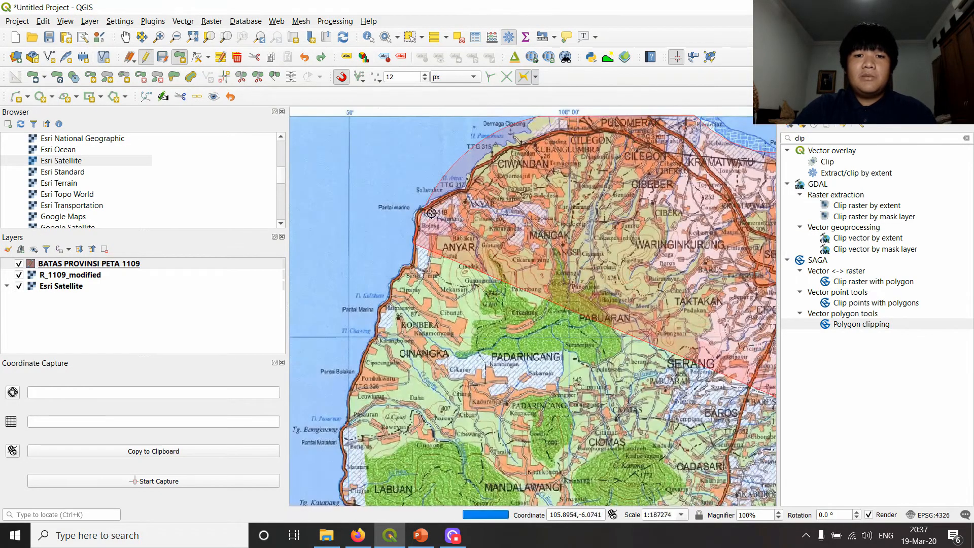
{"action": "scroll", "coordinate": [417, 260], "scroll_direction": "down", "scroll_amount": 2}
{"action": "scroll", "coordinate": [435, 230], "scroll_direction": "up", "scroll_amount": 1}
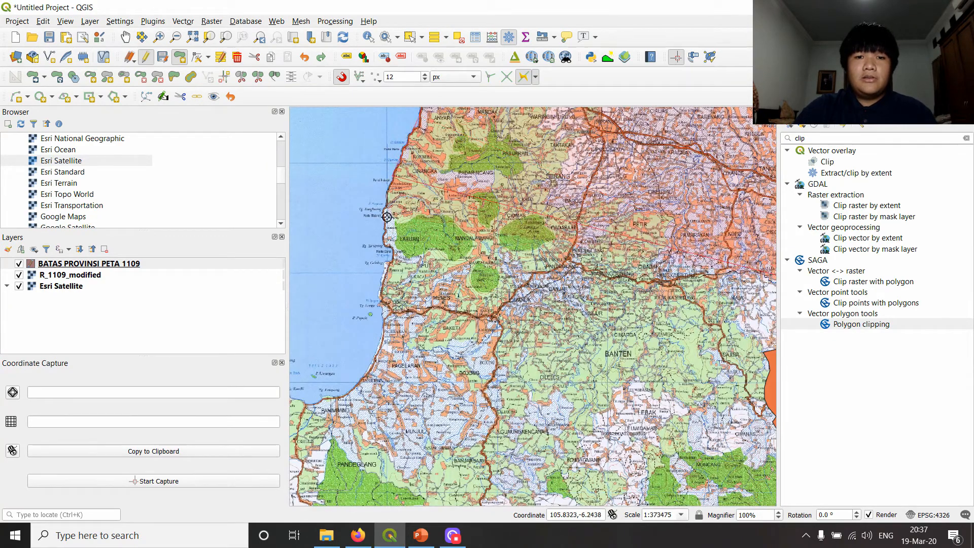
{"action": "left_click", "coordinate": [391, 261]}
{"action": "left_click", "coordinate": [387, 305]}
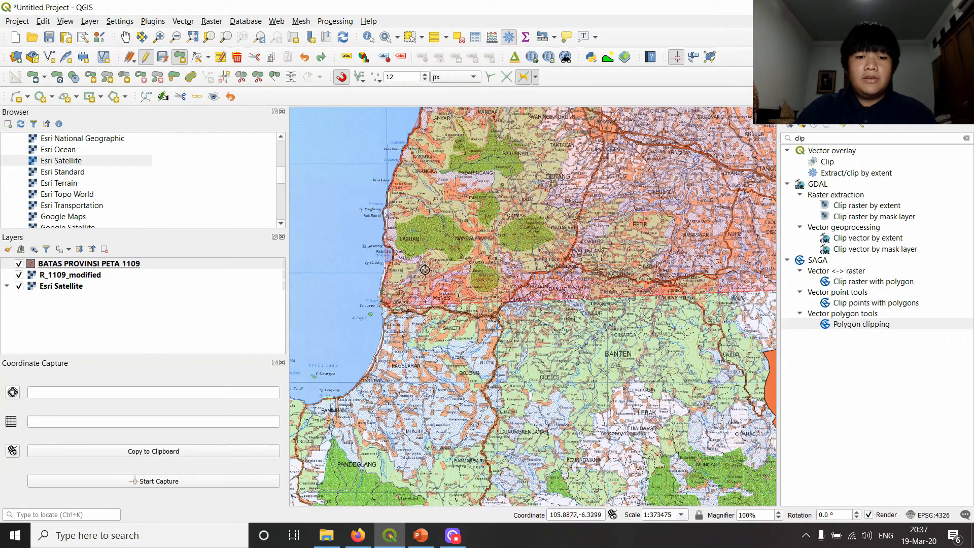
- Add a circular string following the curved bay southwest to the coast near Panimbang
{"action": "left_click_drag", "start_coordinate": [399, 322], "coordinate": [514, 244]}
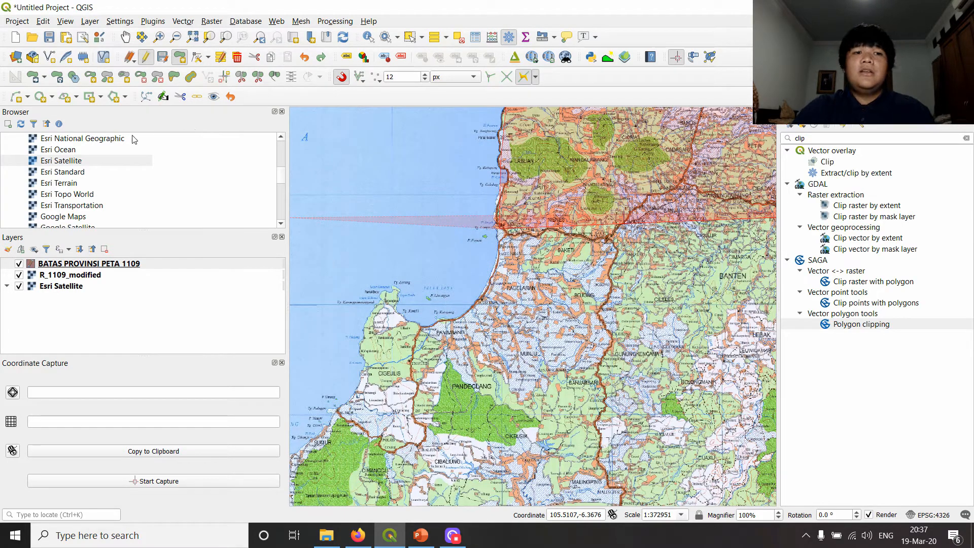
{"action": "left_click", "coordinate": [19, 98]}
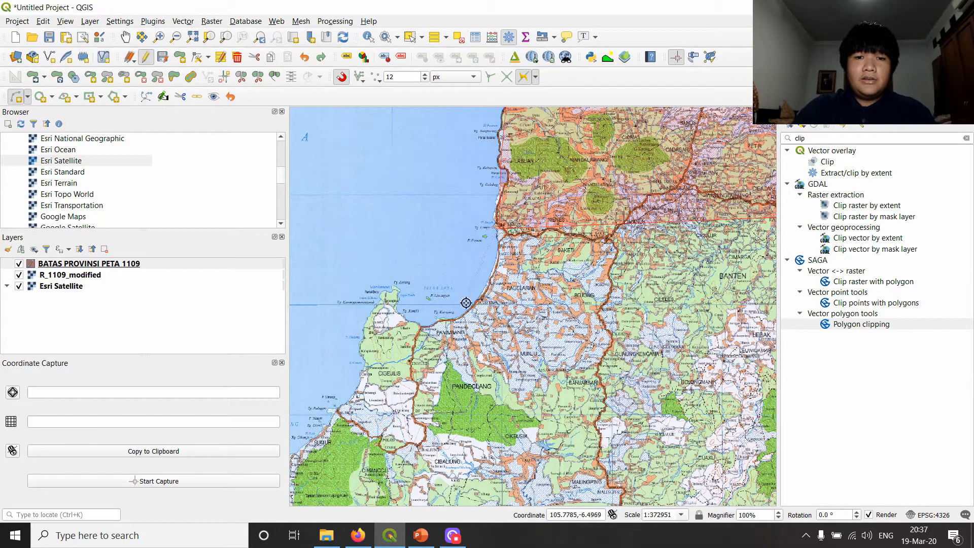
{"action": "left_click", "coordinate": [416, 325]}
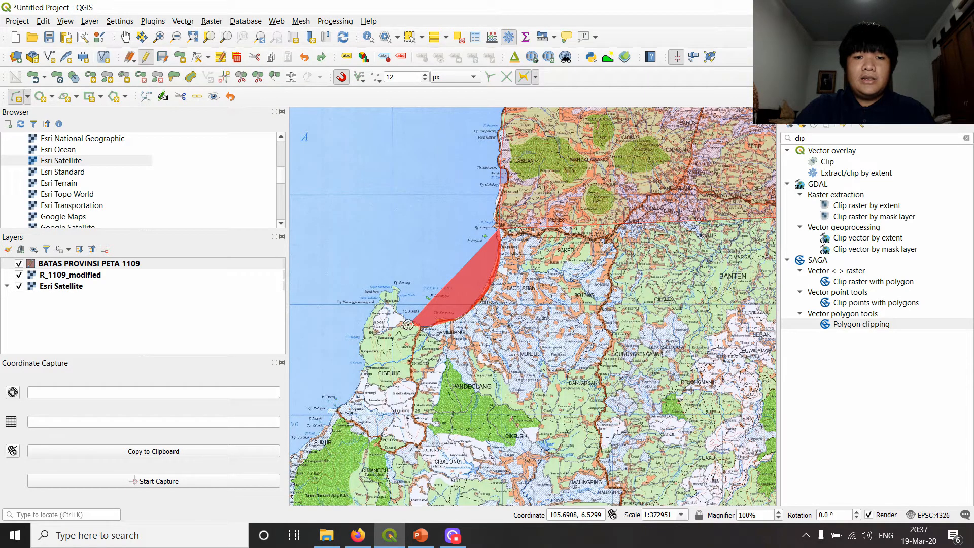
{"action": "left_click", "coordinate": [408, 325]}
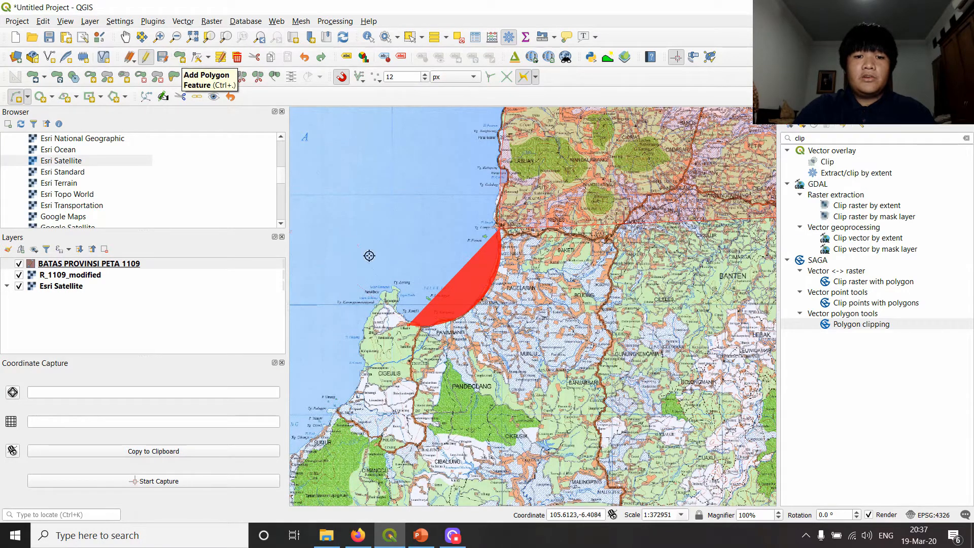
- Curve the outline around the headland north of Cigeulis and down the coast towards Sumur
{"action": "left_click", "coordinate": [395, 299]}
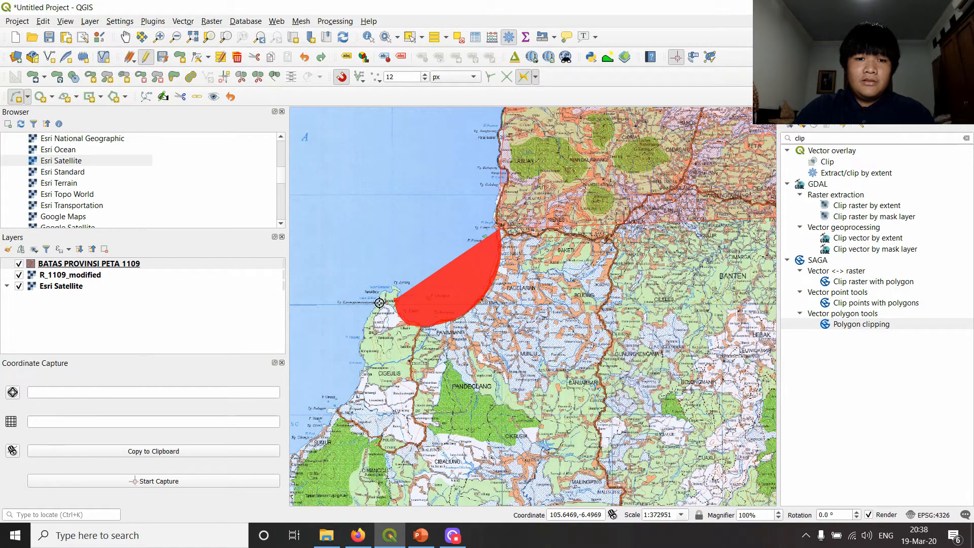
{"action": "left_click", "coordinate": [367, 328]}
{"action": "left_click_drag", "start_coordinate": [361, 367], "coordinate": [409, 282]}
{"action": "left_click", "coordinate": [412, 283]}
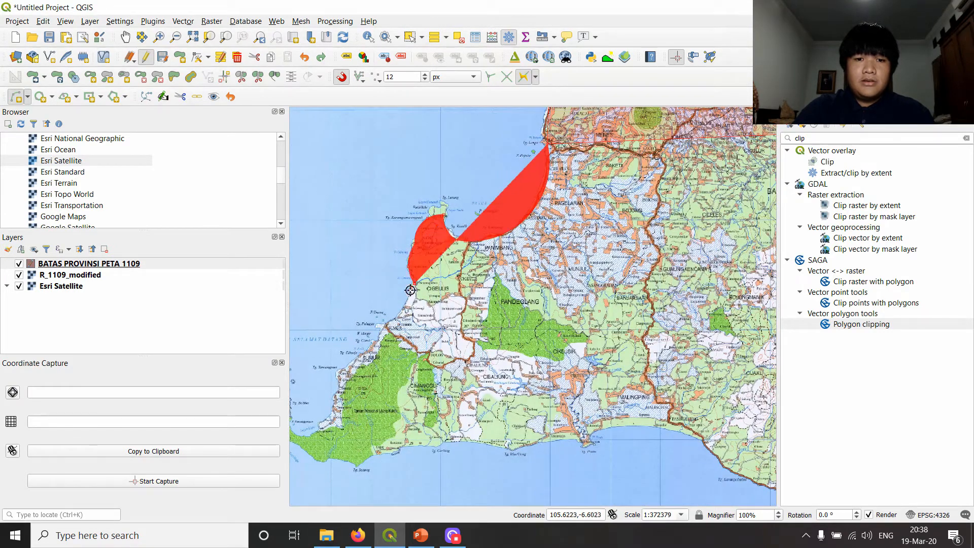
{"action": "left_click", "coordinate": [375, 329]}
{"action": "left_click_drag", "start_coordinate": [344, 358], "coordinate": [381, 363]}
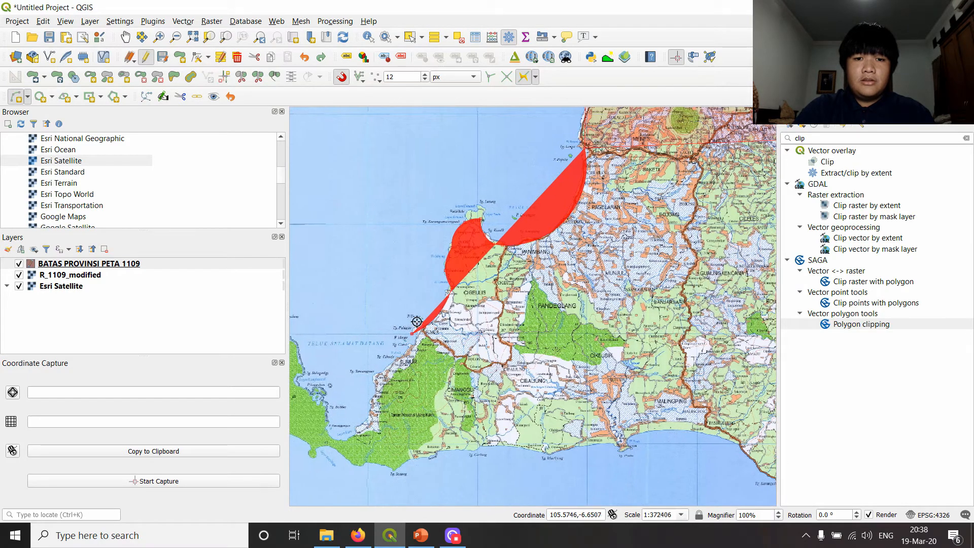
- Switch back to straight segments and outline the Sumur coast and the inner shore of Teluk Selamat Datang
{"action": "left_click", "coordinate": [178, 60]}
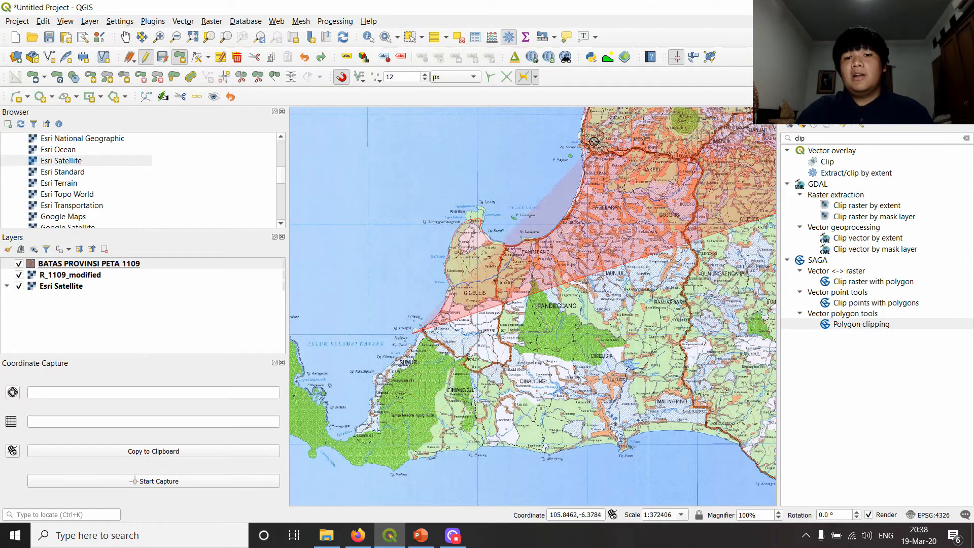
{"action": "left_click_drag", "start_coordinate": [407, 373], "coordinate": [498, 302]}
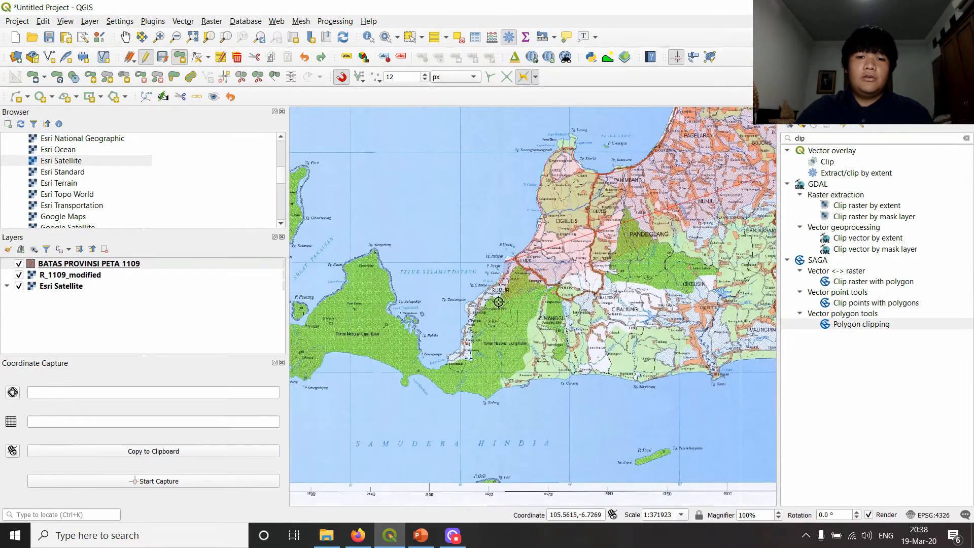
{"action": "left_click", "coordinate": [453, 354]}
{"action": "left_click", "coordinate": [439, 367]}
{"action": "left_click", "coordinate": [423, 358]}
{"action": "left_click", "coordinate": [419, 341]}
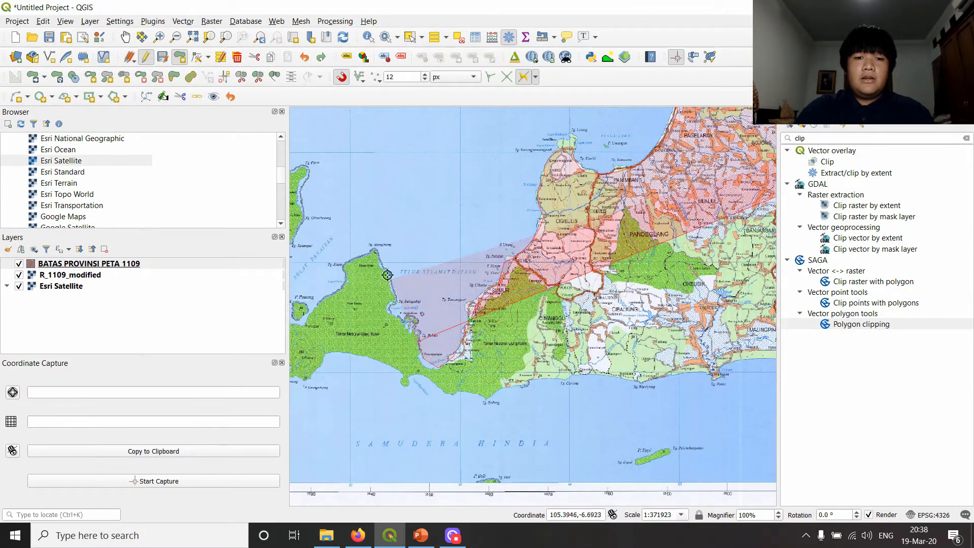
- Outline the southwestern peninsula and continue roughly along the south coast to the Bayah area near the Jawa Barat polygon
{"action": "scroll", "coordinate": [513, 255], "scroll_direction": "down", "scroll_amount": 1}
{"action": "left_click", "coordinate": [417, 288]}
{"action": "left_click", "coordinate": [420, 310]}
{"action": "left_click", "coordinate": [520, 319]}
{"action": "left_click", "coordinate": [591, 314]}
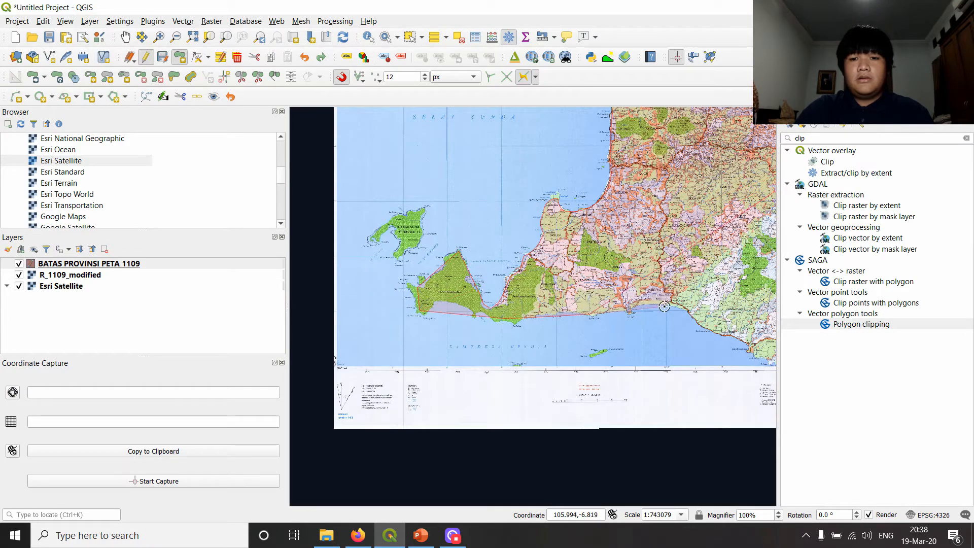
{"action": "left_click", "coordinate": [670, 306]}
{"action": "left_click_drag", "start_coordinate": [770, 332], "coordinate": [524, 280]}
{"action": "left_click", "coordinate": [495, 292]}
{"action": "left_click", "coordinate": [538, 309]}
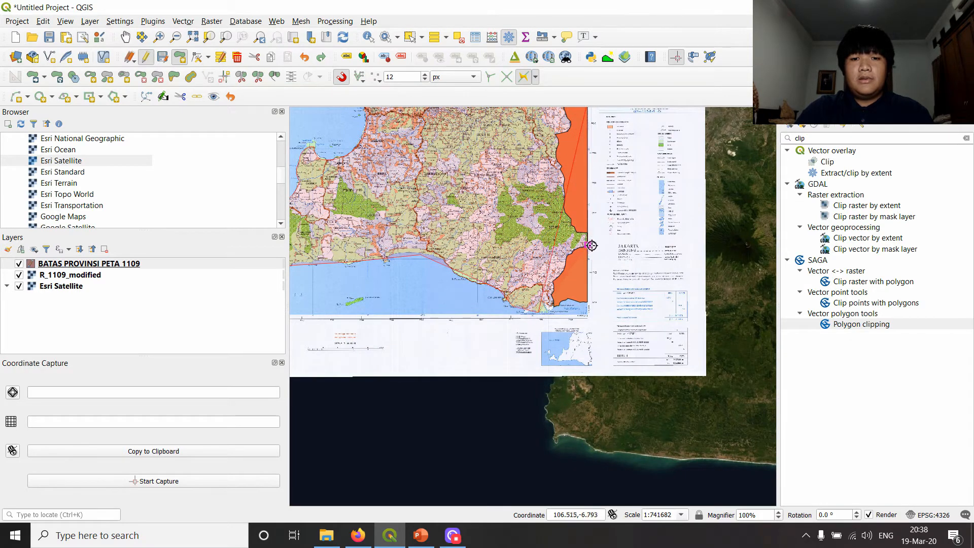
- Snap to the Jawa Barat polygon and trace its boundary north to its corner on the sheet's eastern edge
{"action": "scroll", "coordinate": [593, 246], "scroll_direction": "up", "scroll_amount": 1}
{"action": "left_click", "coordinate": [523, 77]}
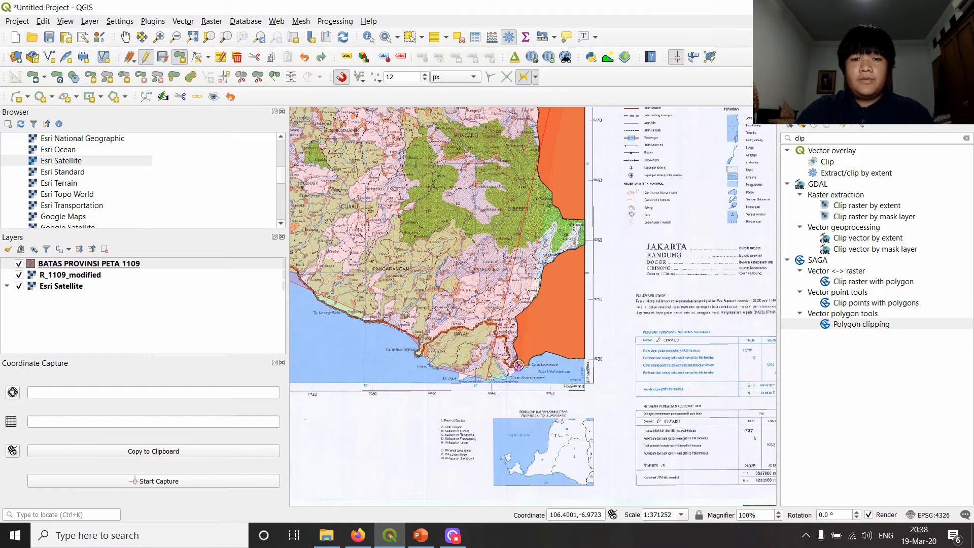
{"action": "scroll", "coordinate": [587, 156], "scroll_direction": "down", "scroll_amount": 1}
{"action": "left_click_drag", "start_coordinate": [590, 133], "coordinate": [564, 291]}
{"action": "scroll", "coordinate": [559, 260], "scroll_direction": "up", "scroll_amount": 1}
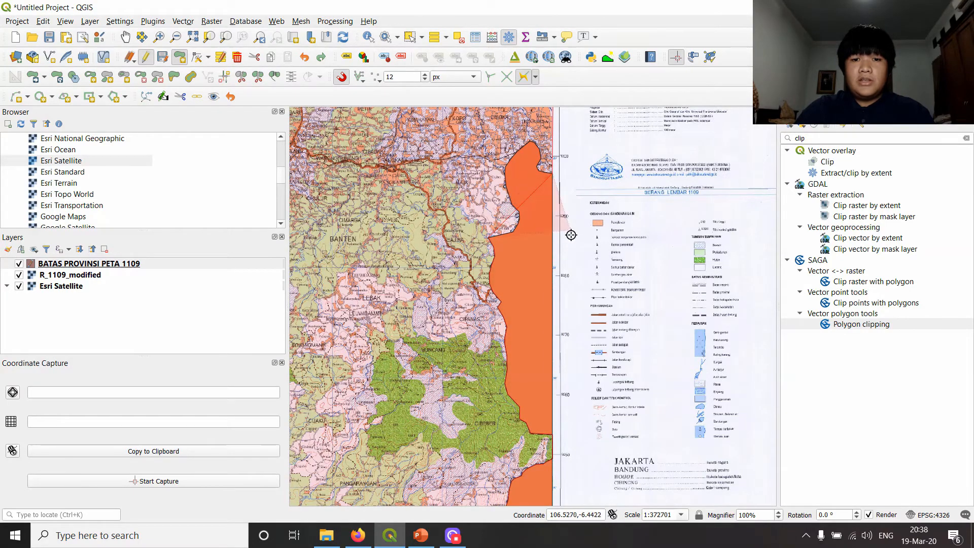
{"action": "scroll", "coordinate": [540, 309], "scroll_direction": "down", "scroll_amount": 1}
{"action": "scroll", "coordinate": [508, 320], "scroll_direction": "up", "scroll_amount": 1}
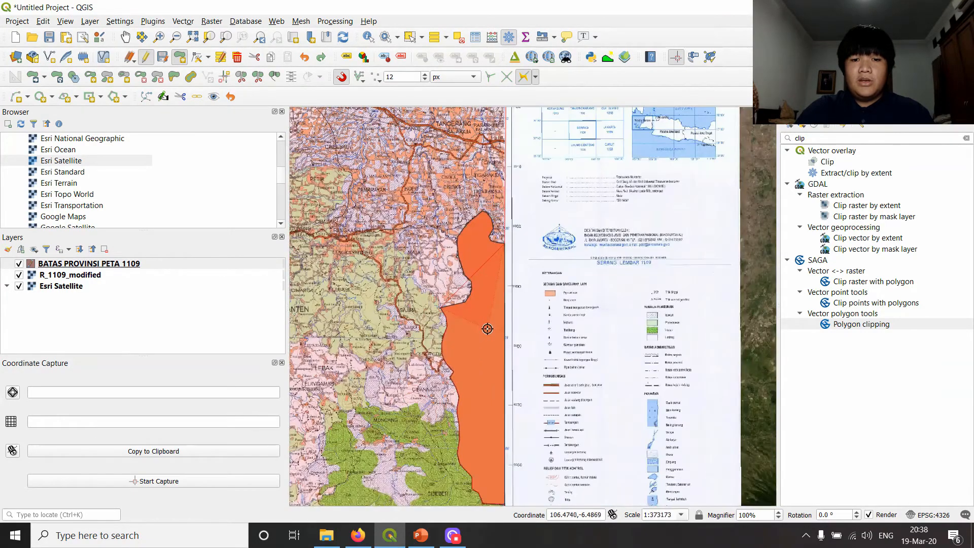
{"action": "scroll", "coordinate": [488, 264], "scroll_direction": "up", "scroll_amount": 1}
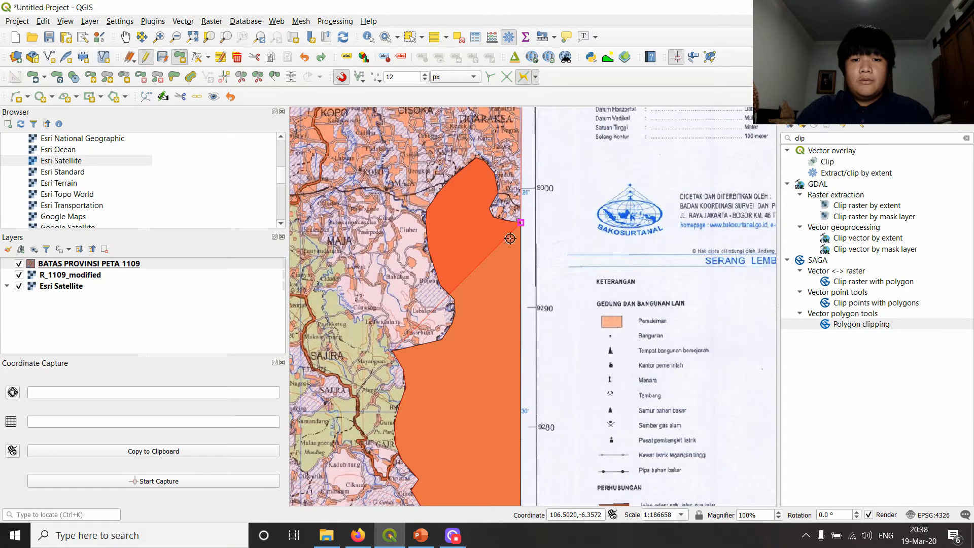
{"action": "left_click", "coordinate": [423, 213]}
{"action": "left_click", "coordinate": [522, 227]}
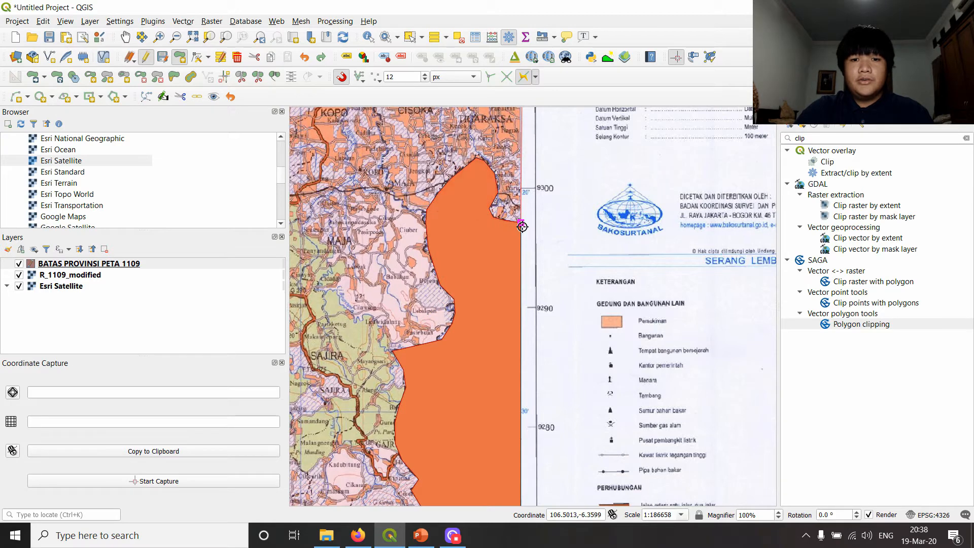
- Finish the Banten polygon, leaving its id and NM_PRVNS attributes as NULL
{"action": "right_click", "coordinate": [522, 226]}
{"action": "left_click", "coordinate": [541, 226]}
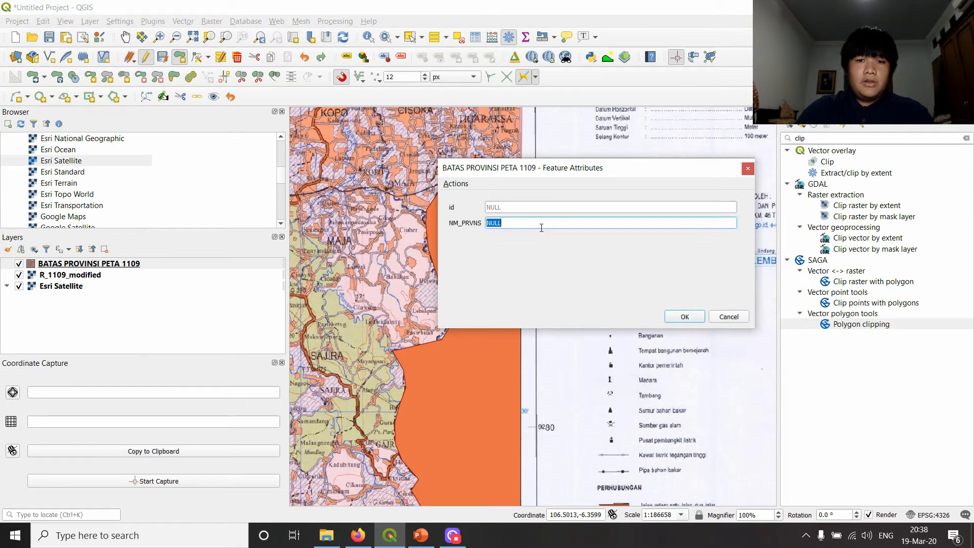
{"action": "key", "text": "Return"}
- With the Vertex Tool, move the Banten polygon's northwestern peninsula corner out to the cape at Tg. Layar
{"action": "scroll", "coordinate": [377, 321], "scroll_direction": "down", "scroll_amount": 3}
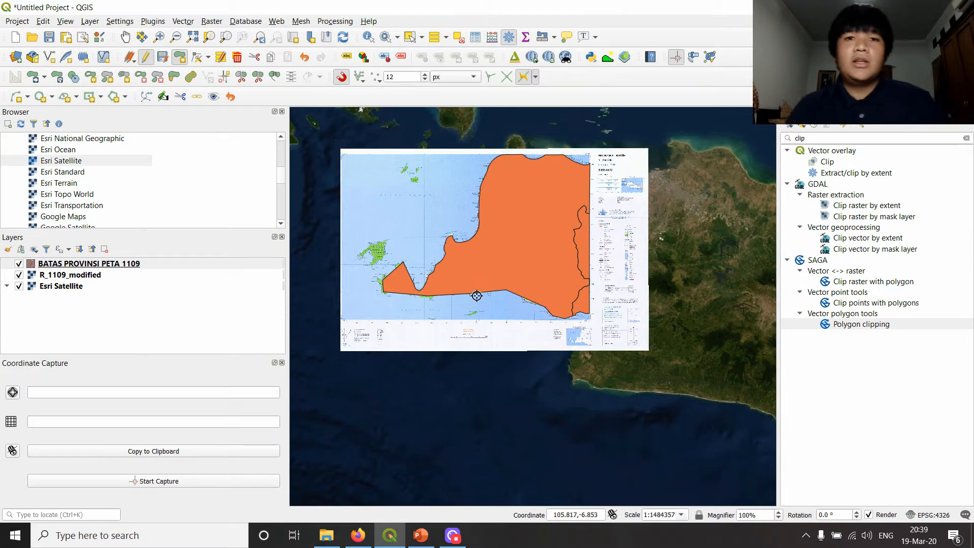
{"action": "scroll", "coordinate": [459, 282], "scroll_direction": "up", "scroll_amount": 2}
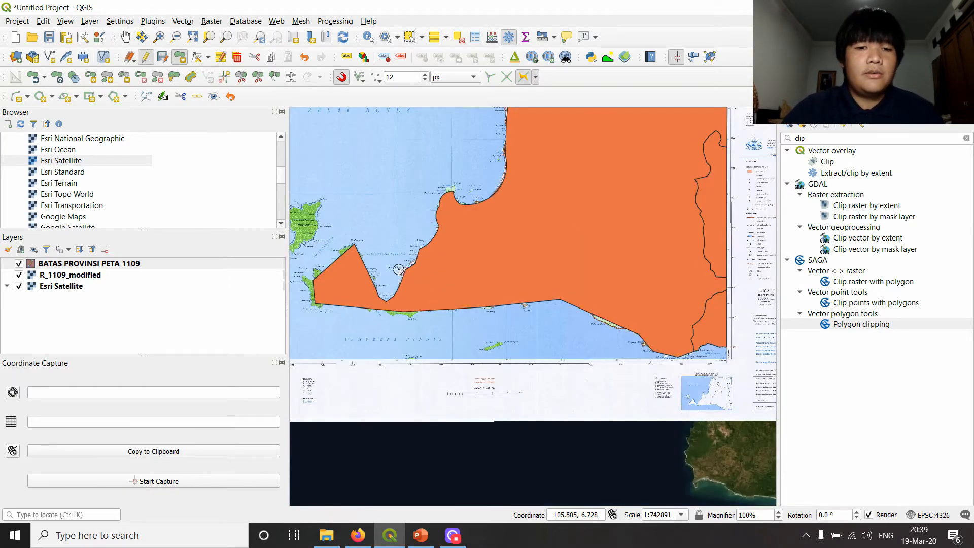
{"action": "scroll", "coordinate": [505, 244], "scroll_direction": "up", "scroll_amount": 1}
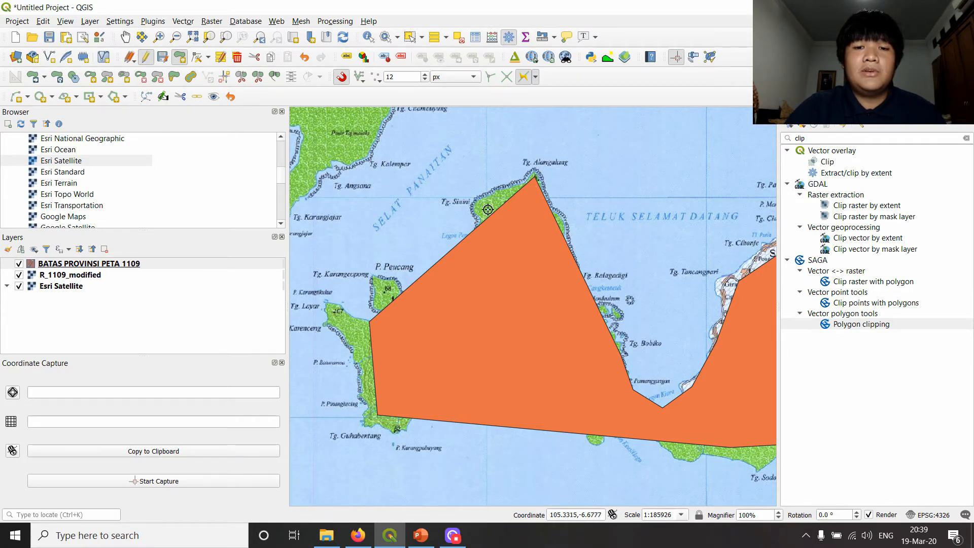
{"action": "scroll", "coordinate": [507, 223], "scroll_direction": "down", "scroll_amount": 3}
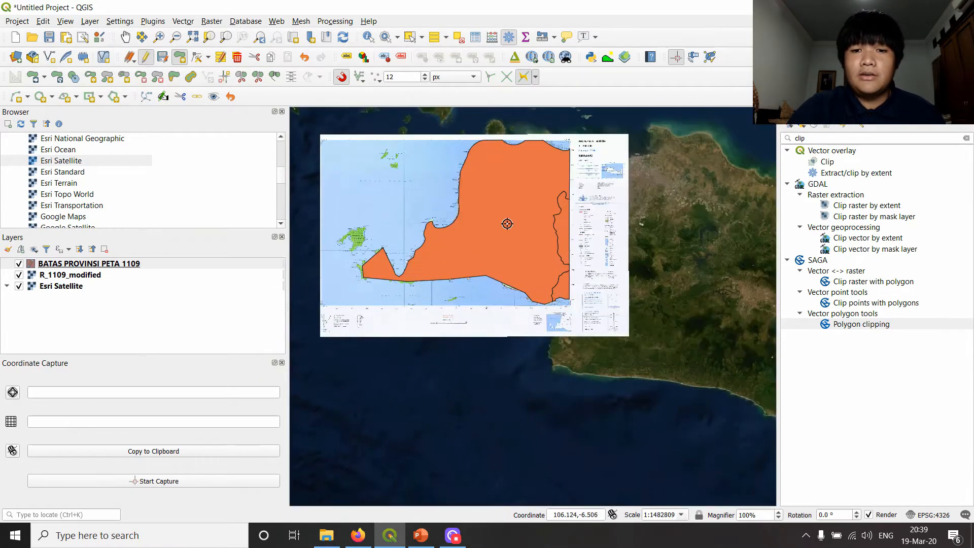
{"action": "scroll", "coordinate": [507, 224], "scroll_direction": "up", "scroll_amount": 2}
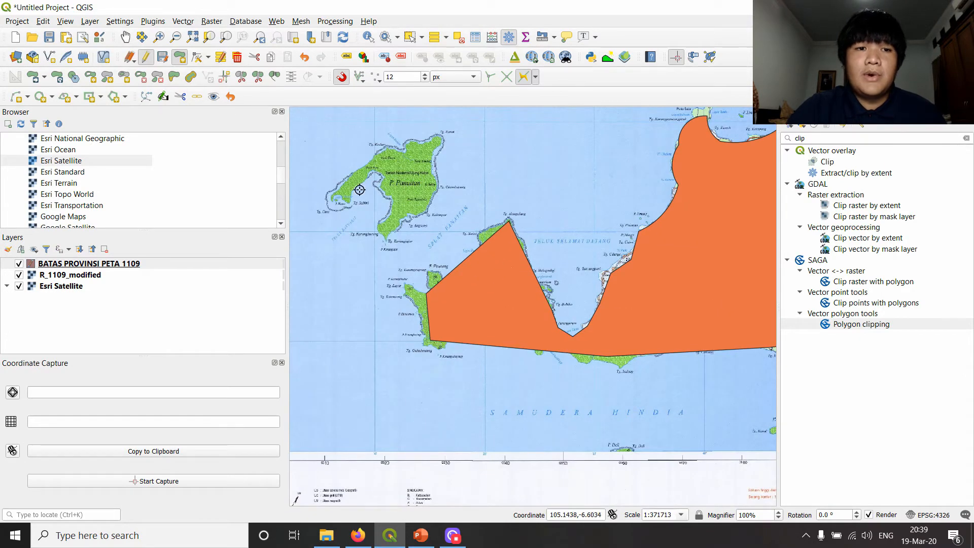
{"action": "left_click", "coordinate": [195, 58]}
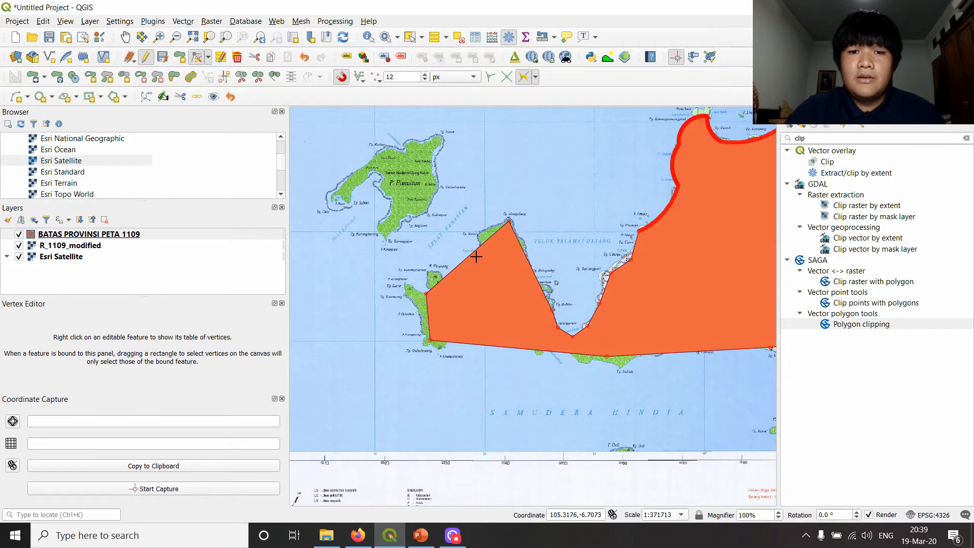
{"action": "scroll", "coordinate": [476, 252], "scroll_direction": "up", "scroll_amount": 1}
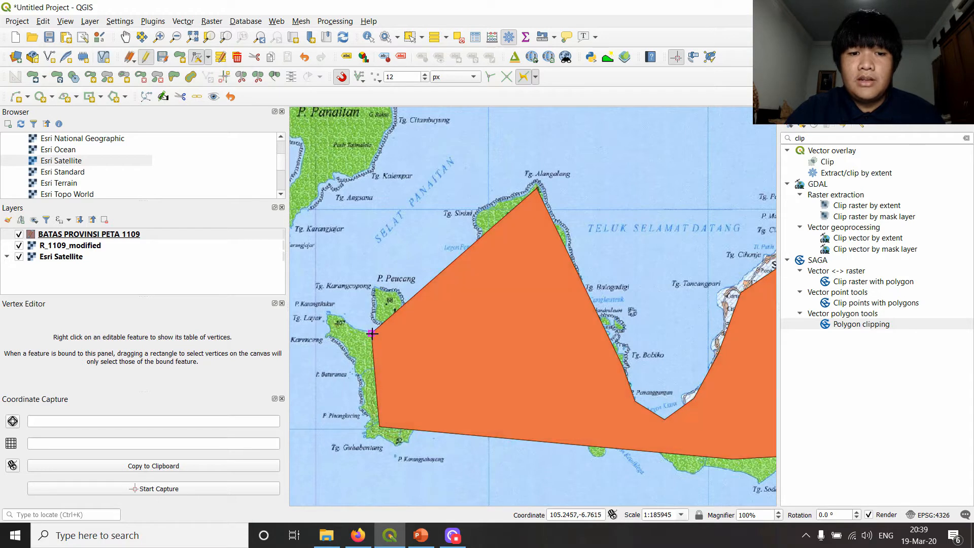
{"action": "left_click", "coordinate": [329, 315]}
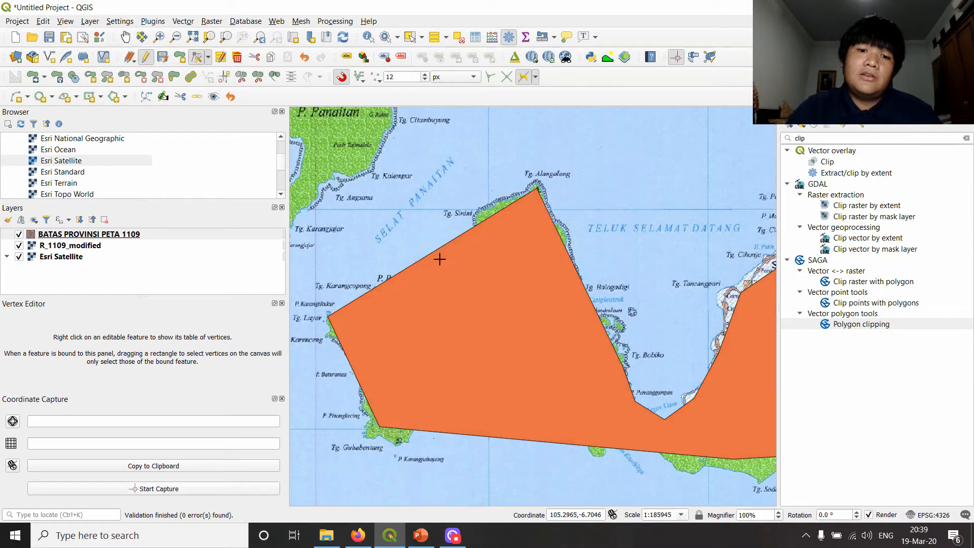
- Add vertices between Tg. Layar and Tg. Alangalang and place them along the shoreline past P. Peucang, Legon Penyu and Tg. Sinini
{"action": "left_click", "coordinate": [455, 307]}
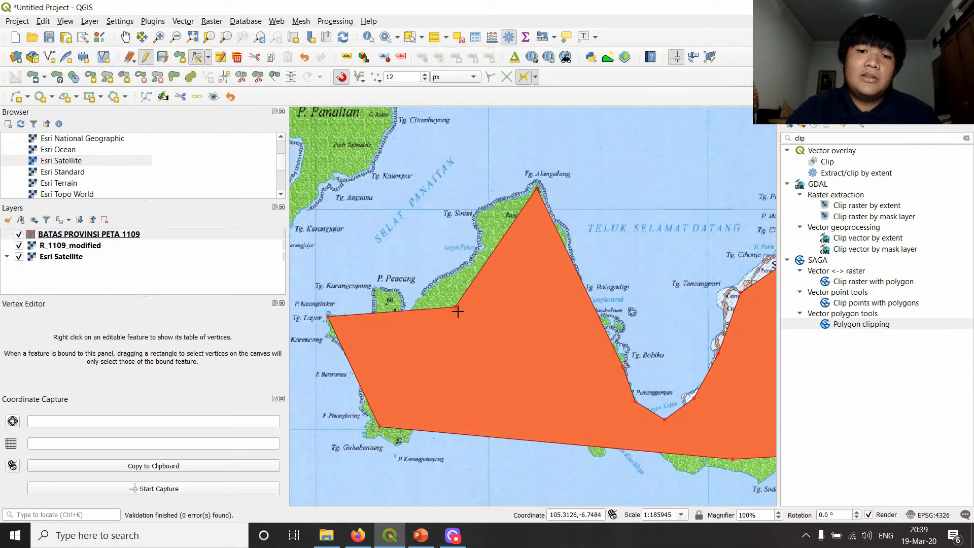
{"action": "left_click", "coordinate": [488, 205]}
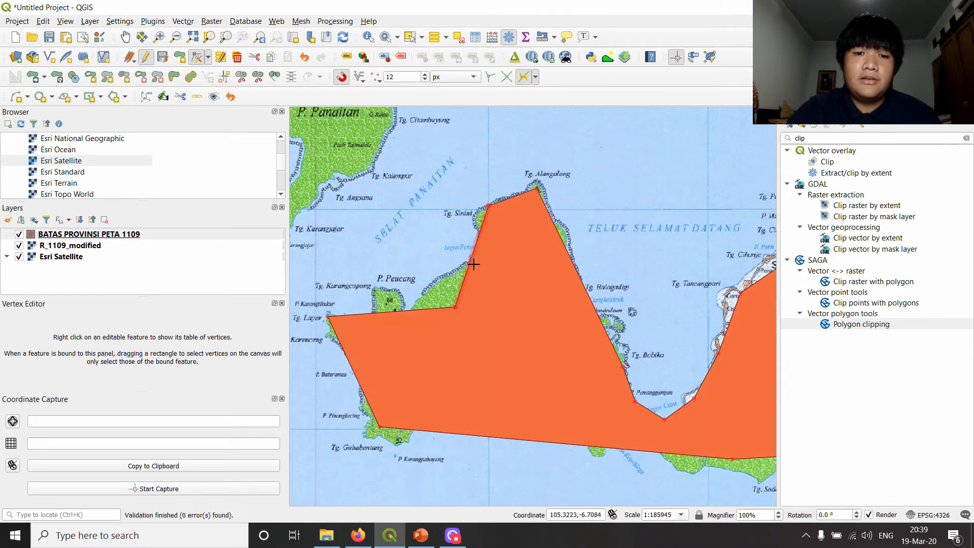
{"action": "double_click", "coordinate": [485, 242]}
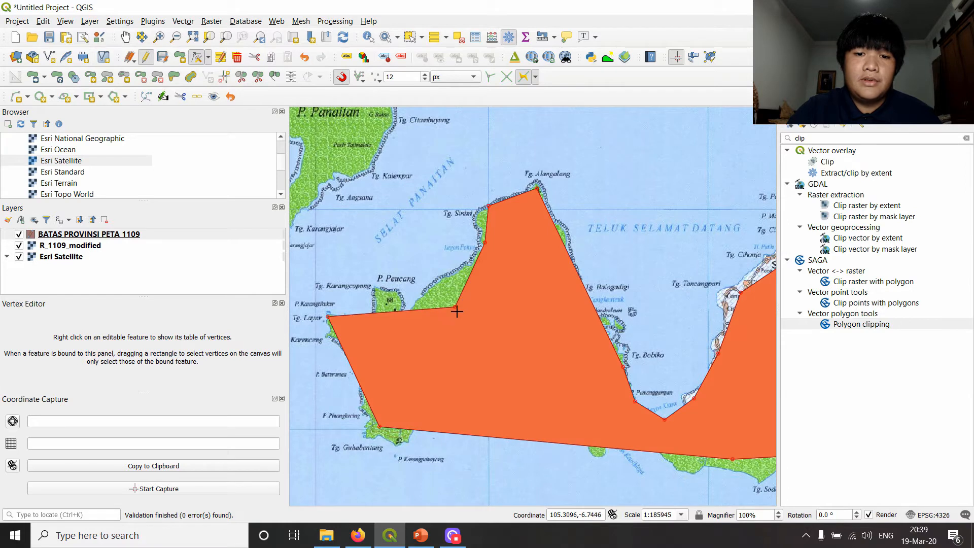
{"action": "left_click", "coordinate": [437, 283]}
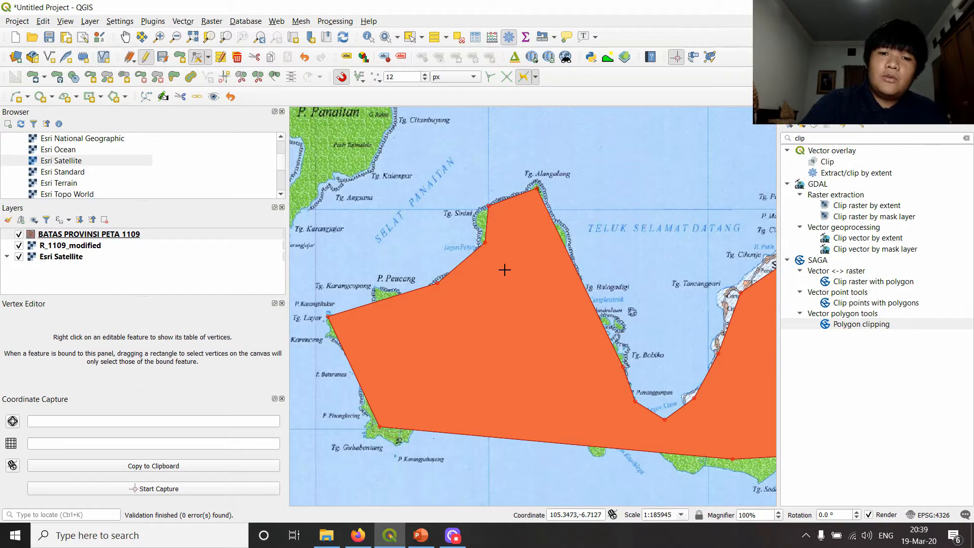
{"action": "left_click", "coordinate": [463, 264]}
{"action": "left_click", "coordinate": [496, 311]}
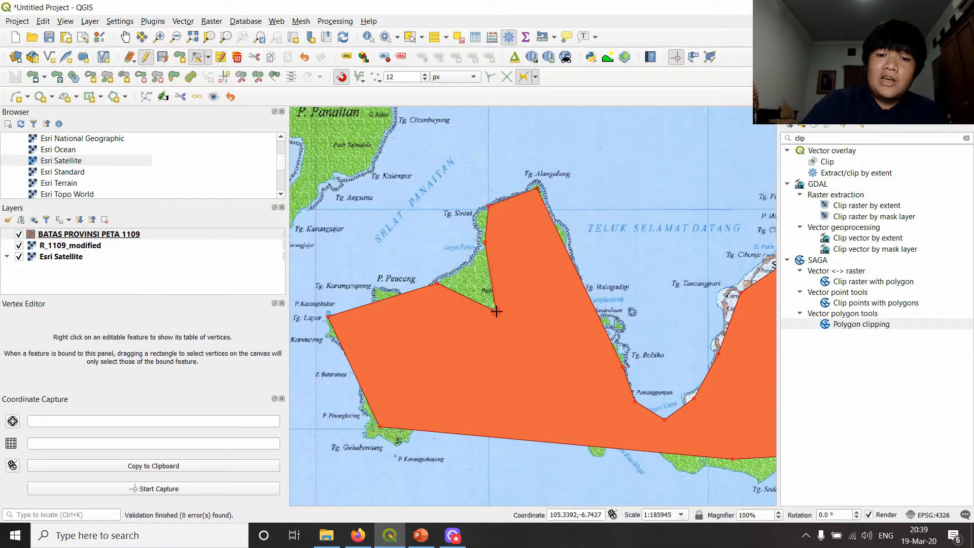
{"action": "left_click", "coordinate": [467, 271]}
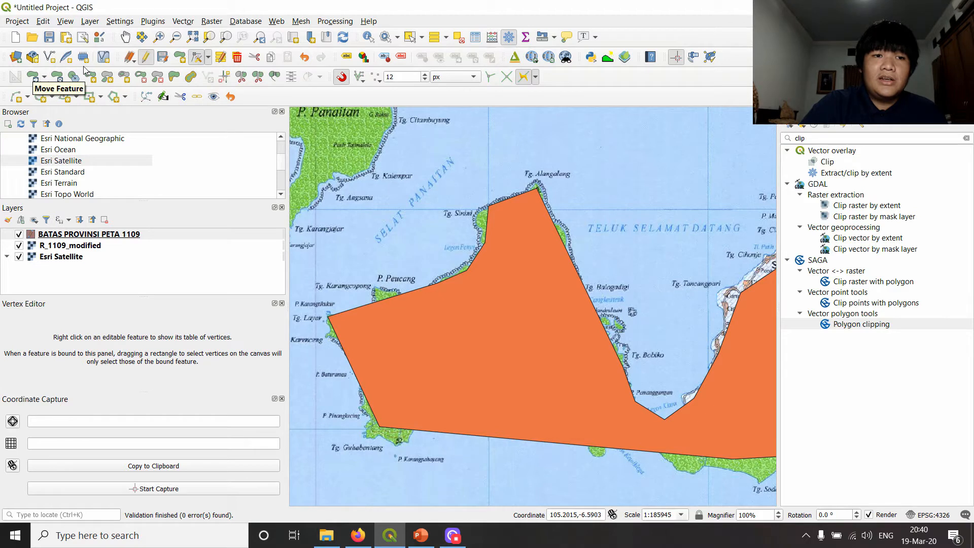
- Use Reshape Features to cut an inward curve into the peninsula's northwest side, from near Tg. Karangcopong across to just west of Tg. Alangalang
{"action": "left_click", "coordinate": [175, 80]}
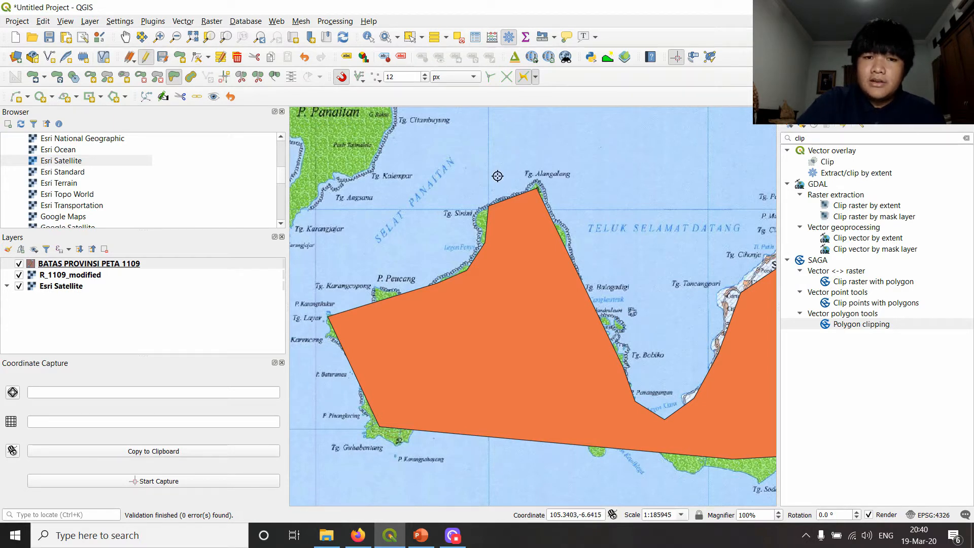
{"action": "left_click", "coordinate": [174, 77]}
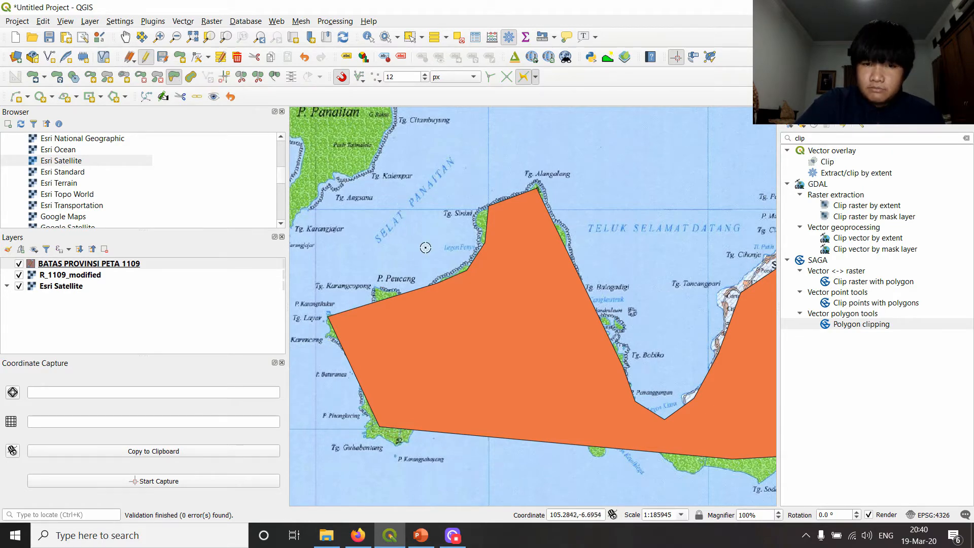
{"action": "left_click_drag", "start_coordinate": [426, 248], "coordinate": [475, 265]}
{"action": "scroll", "coordinate": [417, 320], "scroll_direction": "up", "scroll_amount": 1}
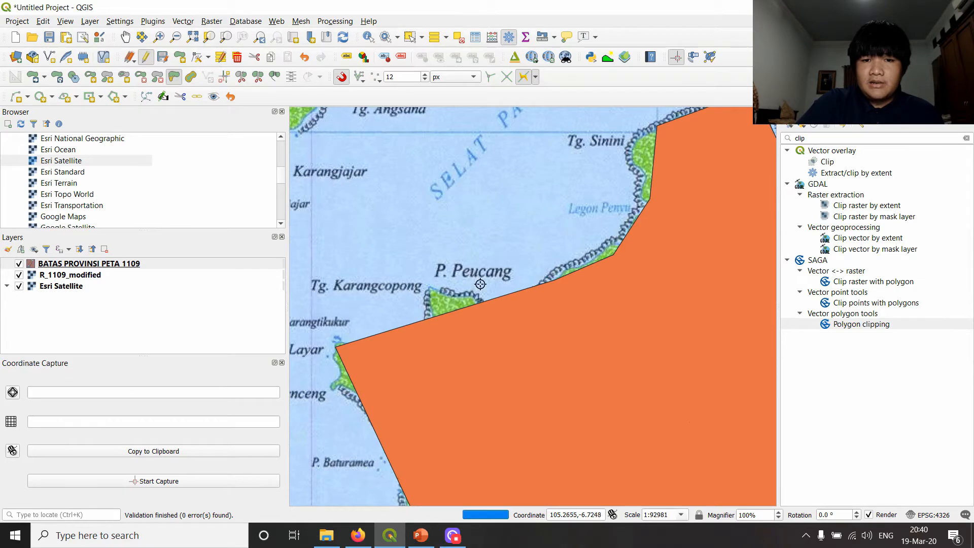
{"action": "scroll", "coordinate": [481, 284], "scroll_direction": "down", "scroll_amount": 1}
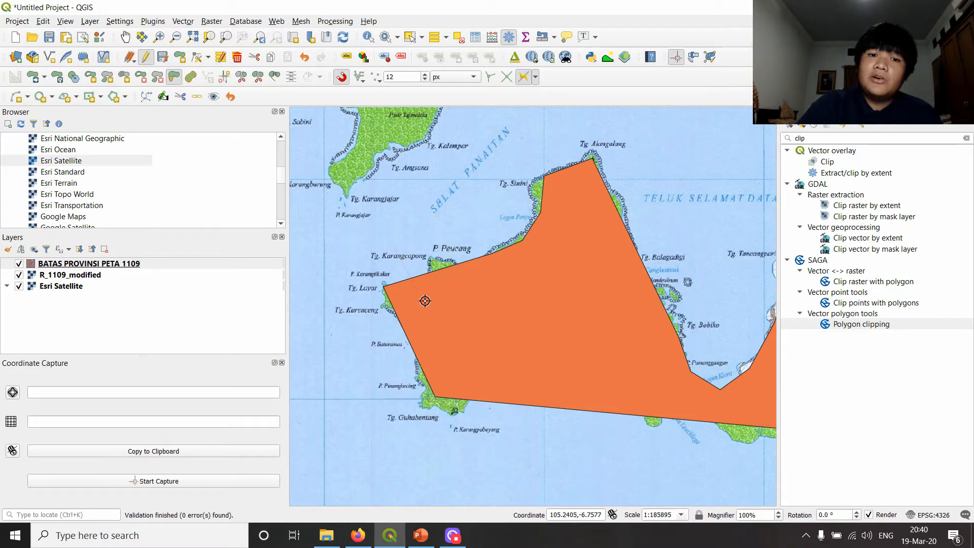
{"action": "left_click", "coordinate": [478, 313]}
{"action": "left_click", "coordinate": [532, 290]}
{"action": "left_click", "coordinate": [554, 267]}
{"action": "left_click", "coordinate": [572, 243]}
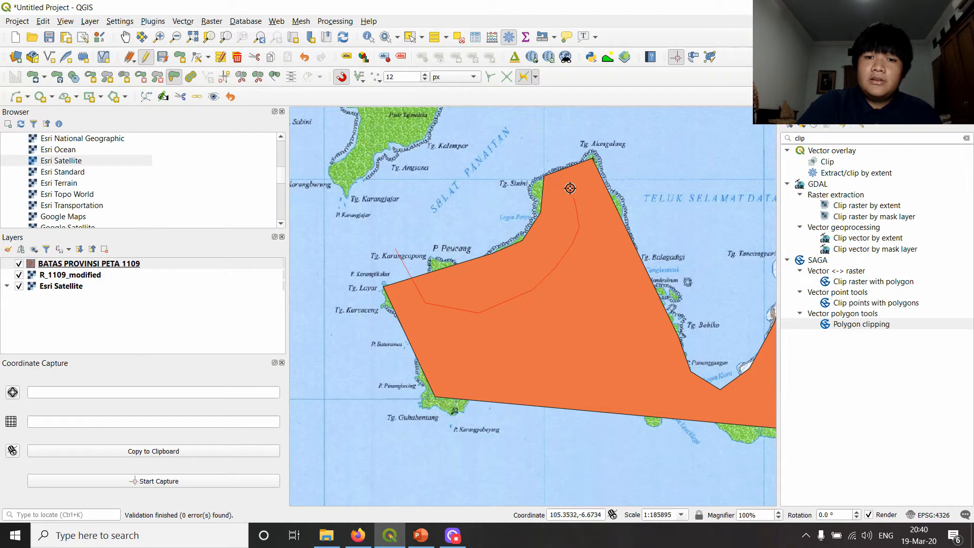
{"action": "right_click", "coordinate": [558, 138]}
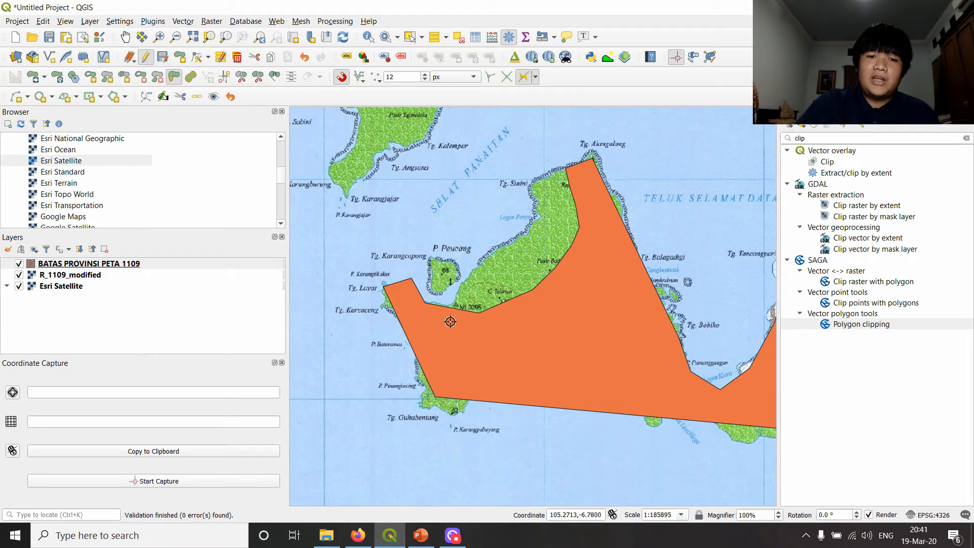
- Begin a reshape line inside the polygon near Tg. Alangalang and follow the coast past Tg. Sinini and Legon Penyu towards P. Peucang
{"action": "left_click_drag", "start_coordinate": [578, 156], "coordinate": [591, 281]}
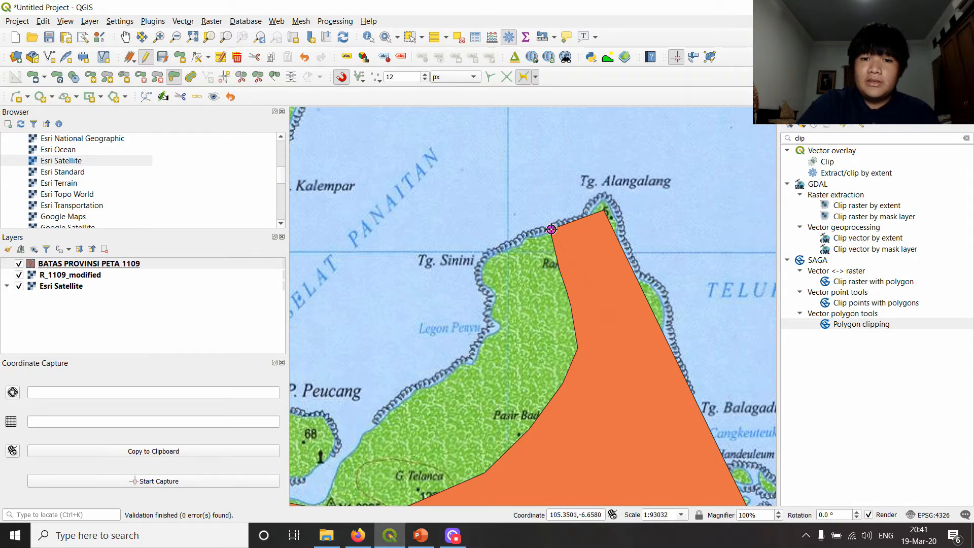
{"action": "left_click", "coordinate": [528, 239]}
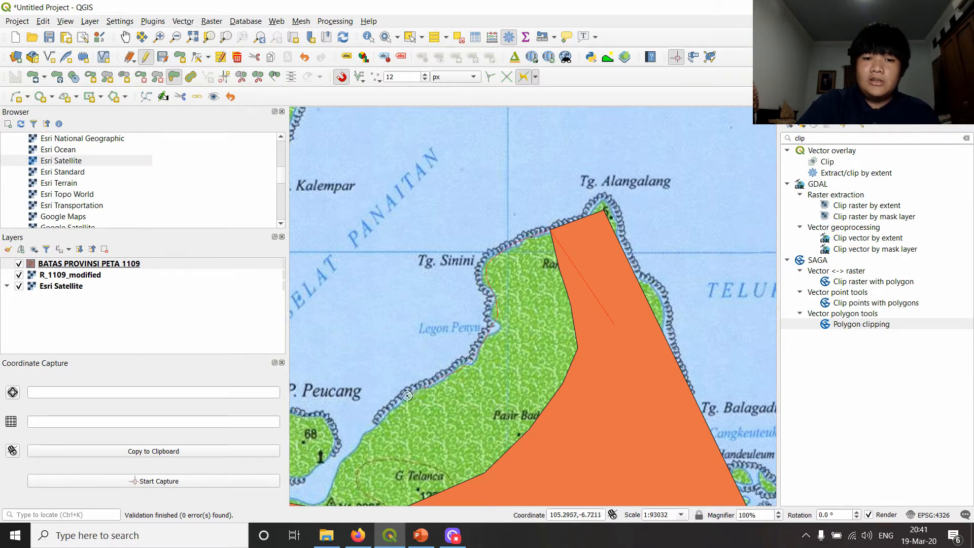
{"action": "left_click", "coordinate": [354, 443]}
{"action": "left_click_drag", "start_coordinate": [453, 397], "coordinate": [535, 291]}
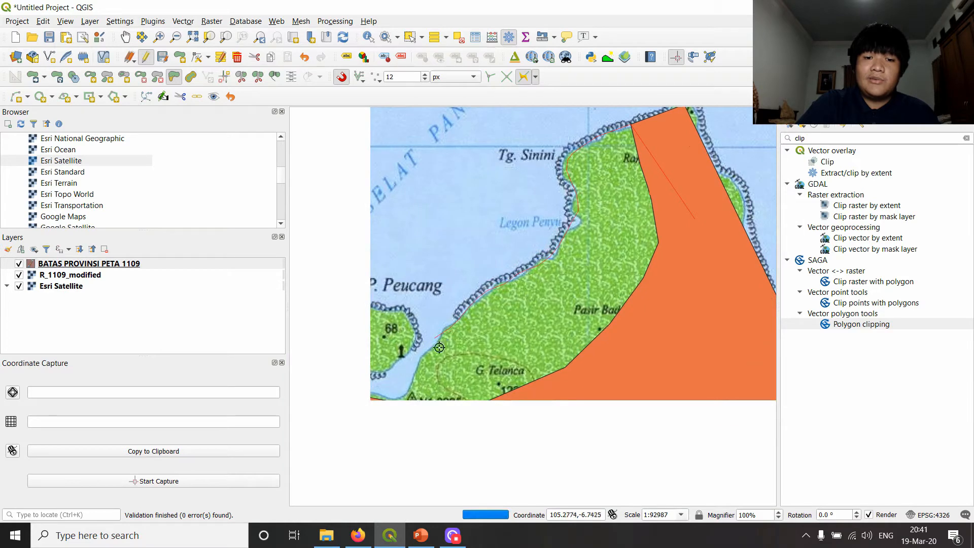
- Continue the reshape line along the shore behind P. Peucang, end it inside the polygon and apply the reshape
{"action": "left_click", "coordinate": [16, 96]}
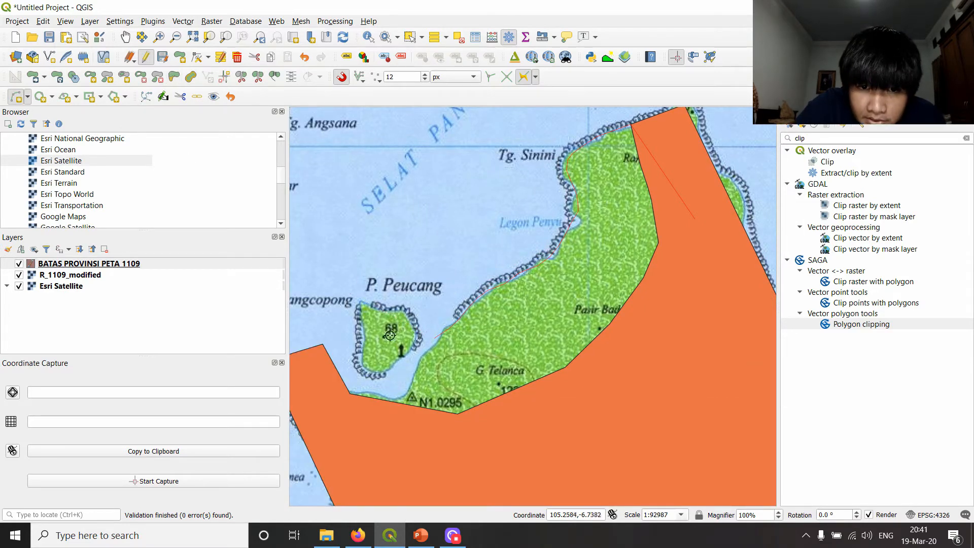
{"action": "left_click", "coordinate": [174, 78]}
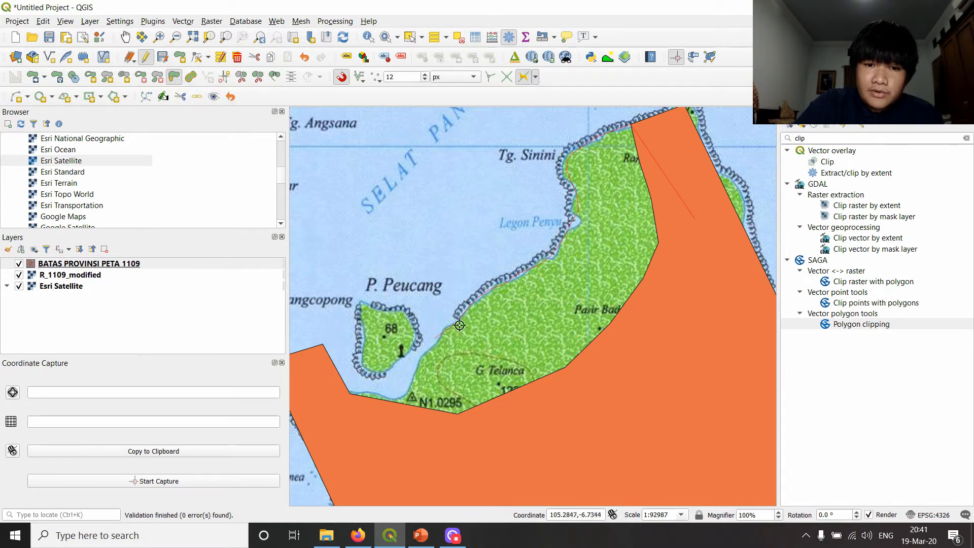
{"action": "left_click", "coordinate": [433, 350]}
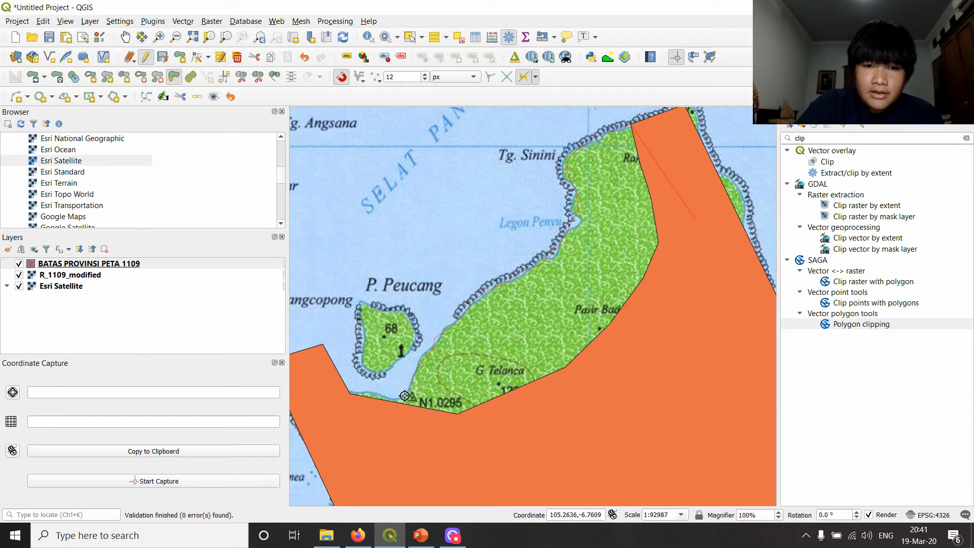
{"action": "left_click", "coordinate": [354, 393]}
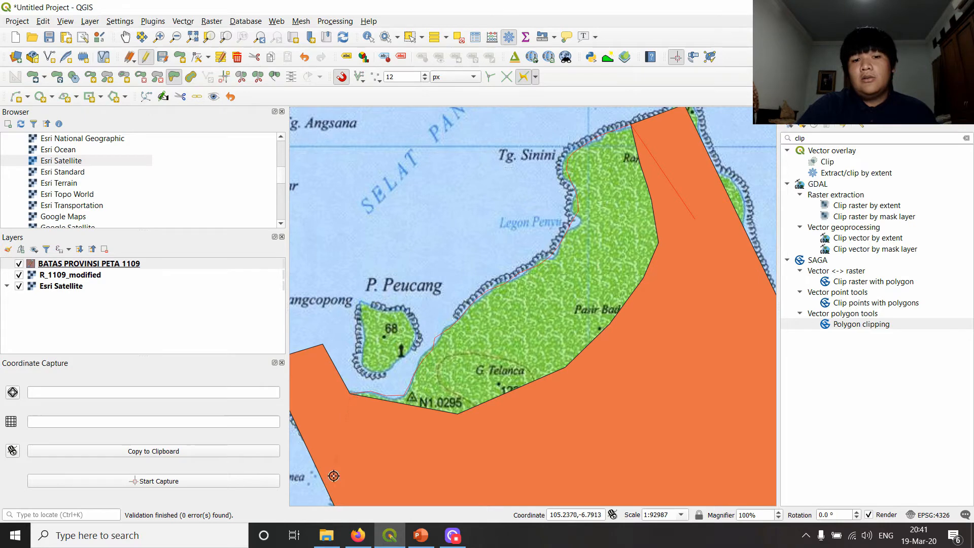
{"action": "scroll", "coordinate": [354, 429], "scroll_direction": "down", "scroll_amount": 1}
{"action": "left_click_drag", "start_coordinate": [404, 406], "coordinate": [452, 310]}
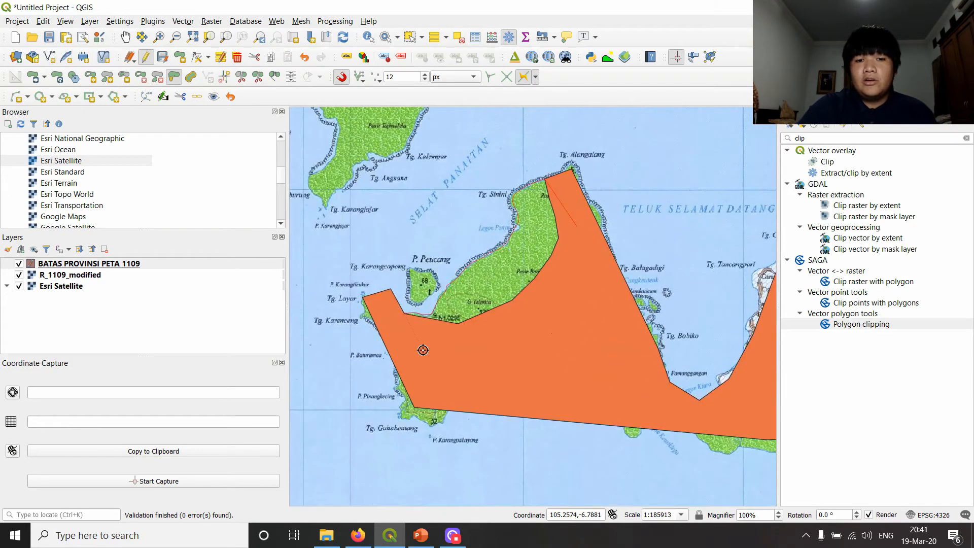
{"action": "scroll", "coordinate": [415, 354], "scroll_direction": "up", "scroll_amount": 1}
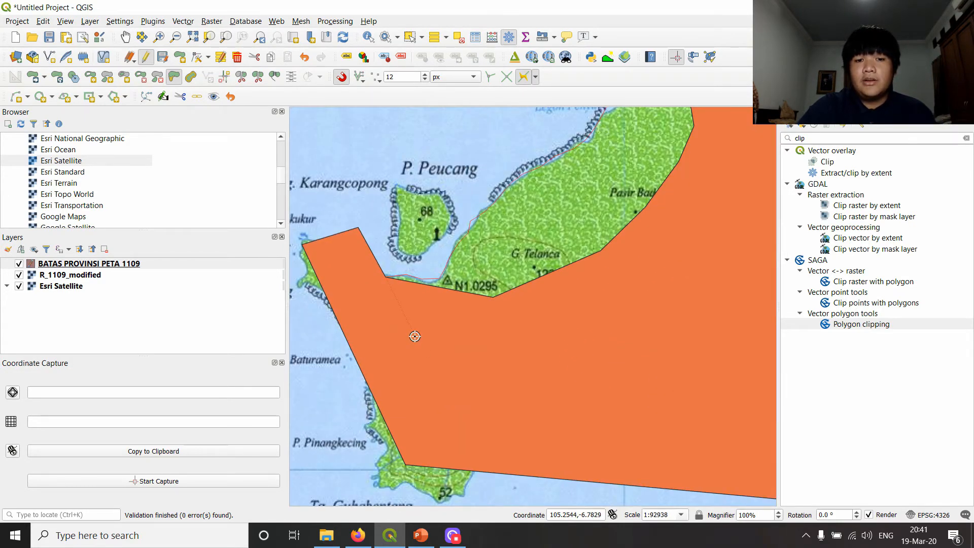
{"action": "scroll", "coordinate": [415, 336], "scroll_direction": "down", "scroll_amount": 2}
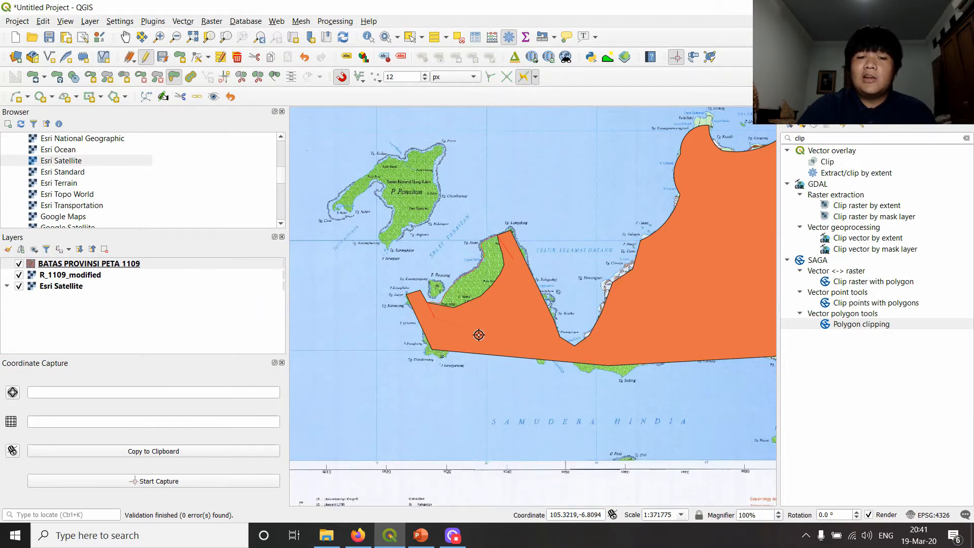
{"action": "scroll", "coordinate": [477, 334], "scroll_direction": "up", "scroll_amount": 1}
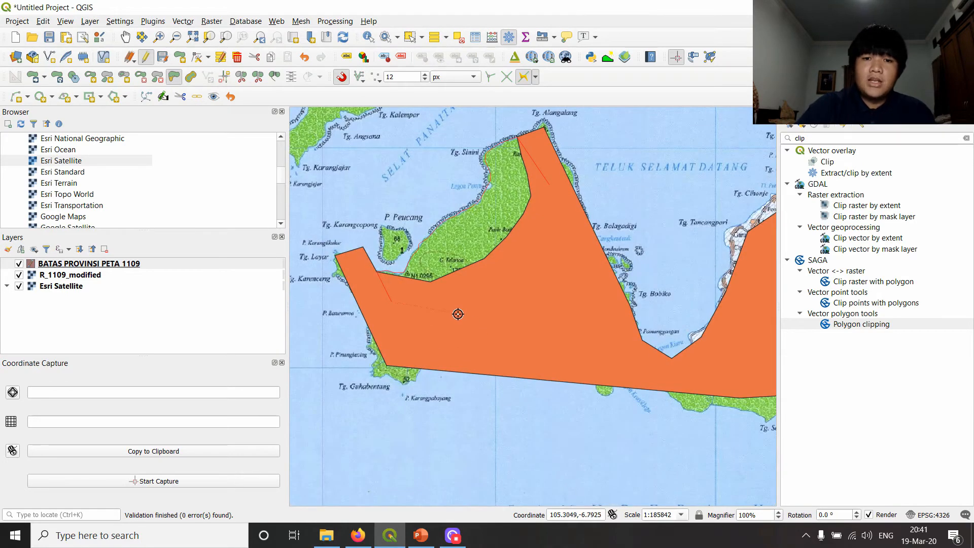
{"action": "right_click", "coordinate": [458, 314]}
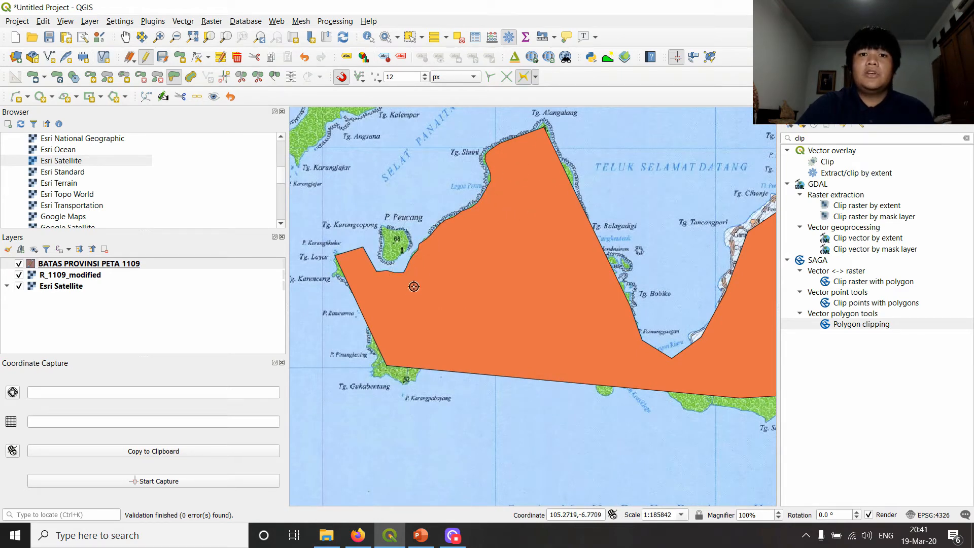
{"action": "scroll", "coordinate": [399, 274], "scroll_direction": "up", "scroll_amount": 1}
{"action": "scroll", "coordinate": [428, 285], "scroll_direction": "down", "scroll_amount": 1}
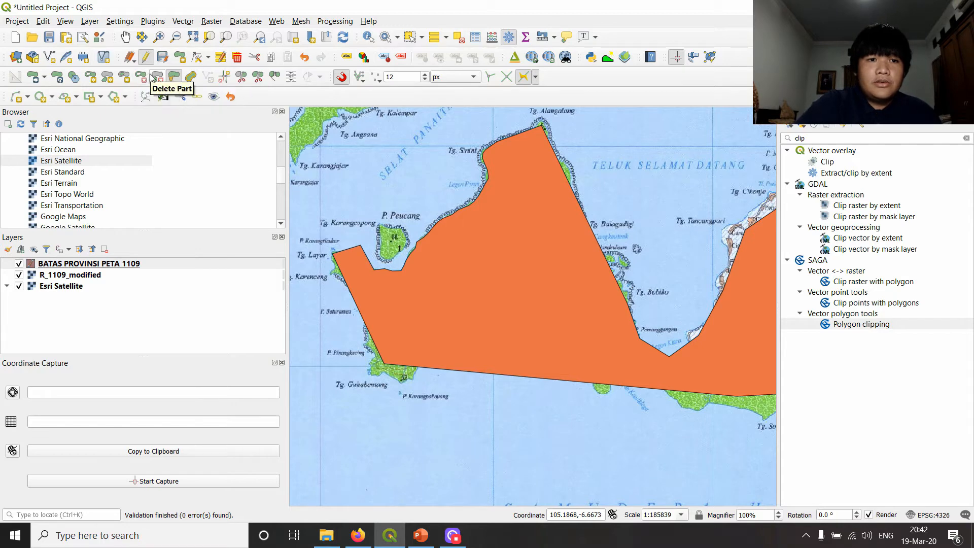
{"action": "scroll", "coordinate": [451, 291], "scroll_direction": "down", "scroll_amount": 2}
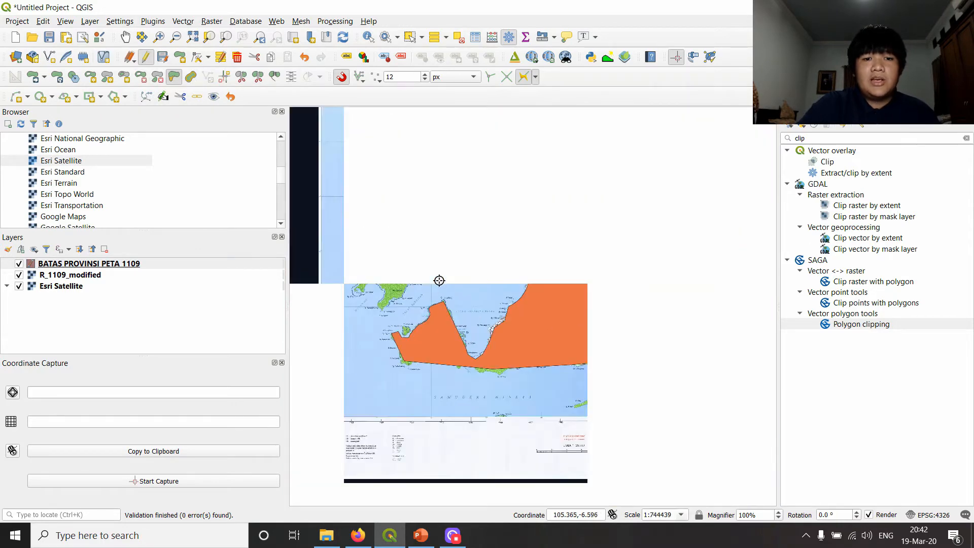
{"action": "scroll", "coordinate": [497, 260], "scroll_direction": "down", "scroll_amount": 1}
{"action": "left_click_drag", "start_coordinate": [553, 248], "coordinate": [524, 296]}
{"action": "scroll", "coordinate": [524, 296], "scroll_direction": "up", "scroll_amount": 1}
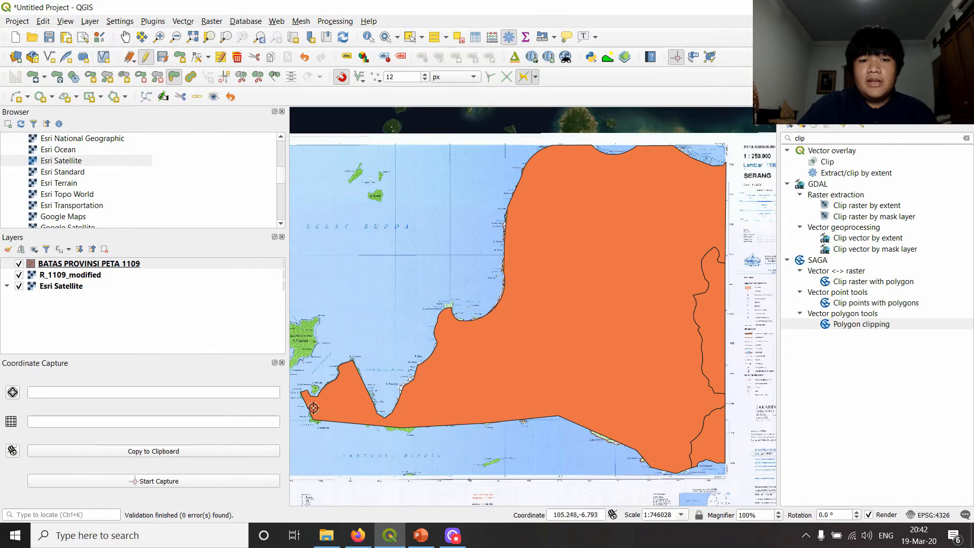
- Examine P. Panaitan and its position relative to the digitized Banten peninsula
{"action": "scroll", "coordinate": [441, 255], "scroll_direction": "up", "scroll_amount": 1}
{"action": "left_click_drag", "start_coordinate": [440, 253], "coordinate": [609, 271]}
{"action": "scroll", "coordinate": [465, 320], "scroll_direction": "down", "scroll_amount": 1}
{"action": "left_click_drag", "start_coordinate": [405, 378], "coordinate": [476, 327]}
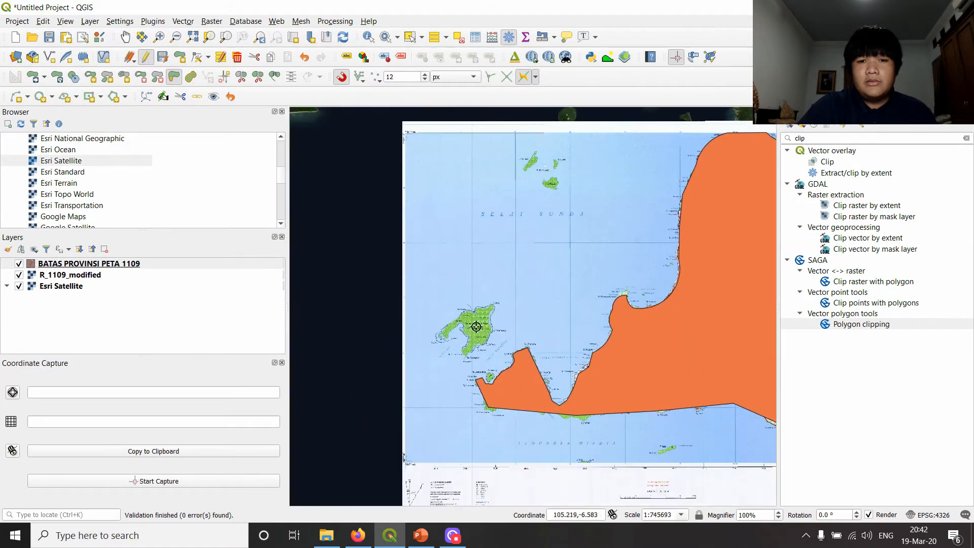
{"action": "scroll", "coordinate": [476, 326], "scroll_direction": "up", "scroll_amount": 1}
{"action": "scroll", "coordinate": [467, 373], "scroll_direction": "up", "scroll_amount": 1}
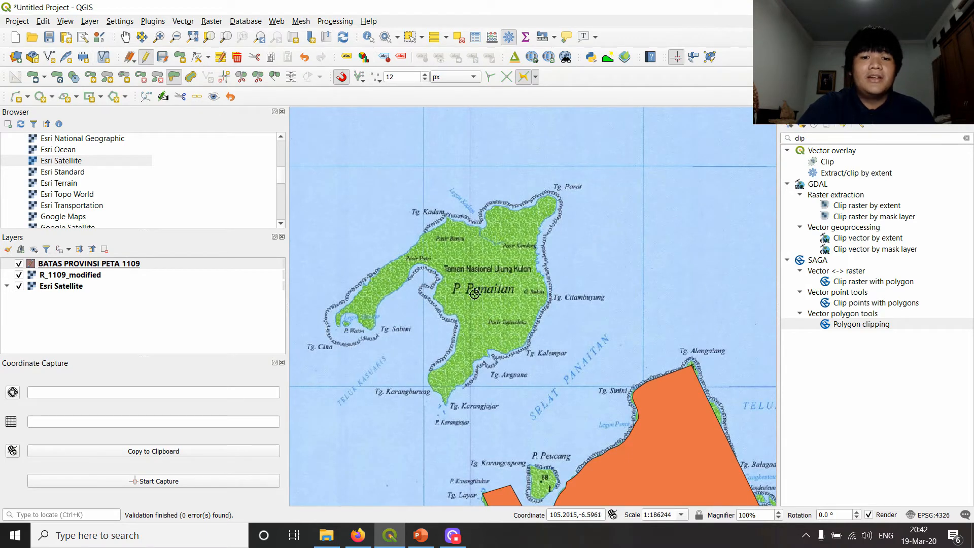
{"action": "scroll", "coordinate": [503, 301], "scroll_direction": "up", "scroll_amount": 1}
{"action": "scroll", "coordinate": [497, 278], "scroll_direction": "down", "scroll_amount": 1}
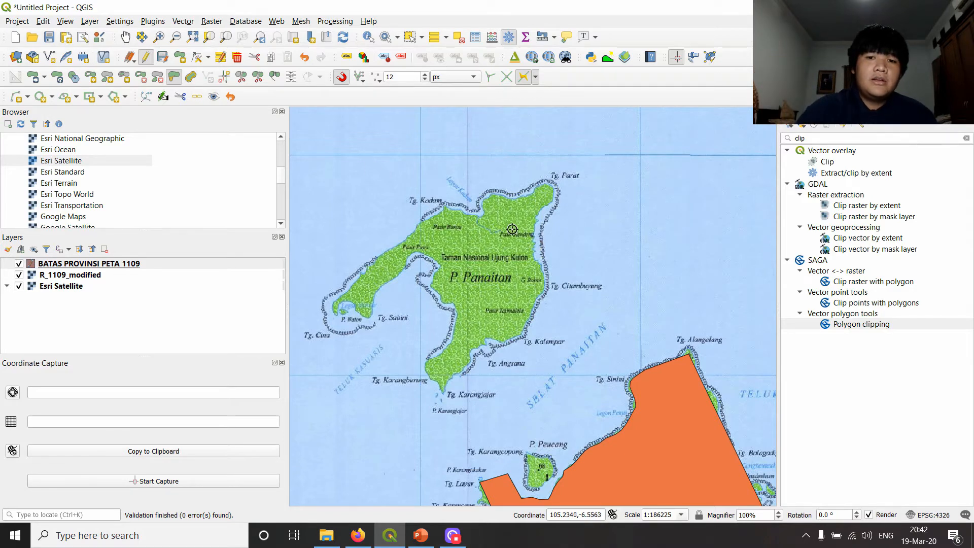
{"action": "scroll", "coordinate": [492, 228], "scroll_direction": "down", "scroll_amount": 2}
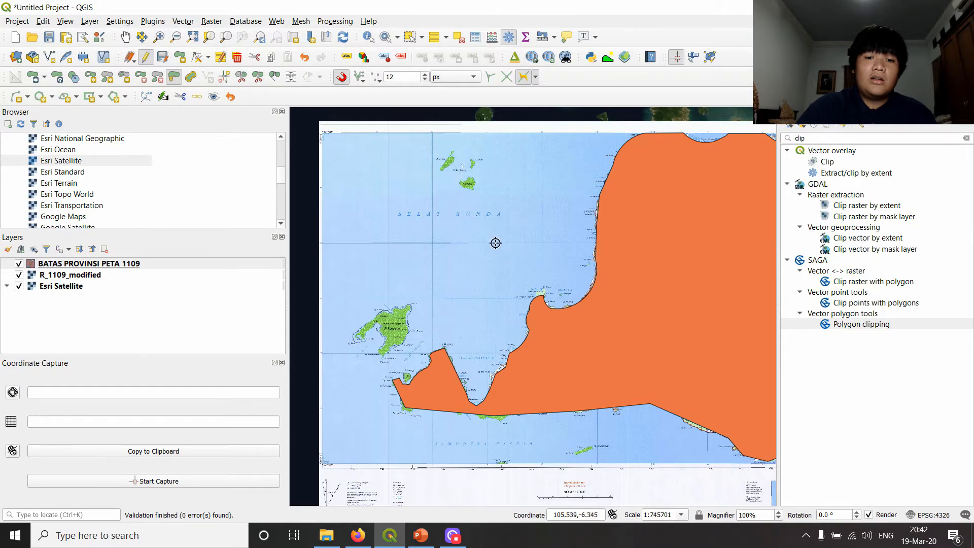
{"action": "scroll", "coordinate": [400, 318], "scroll_direction": "up", "scroll_amount": 1}
{"action": "left_click_drag", "start_coordinate": [516, 268], "coordinate": [577, 223]}
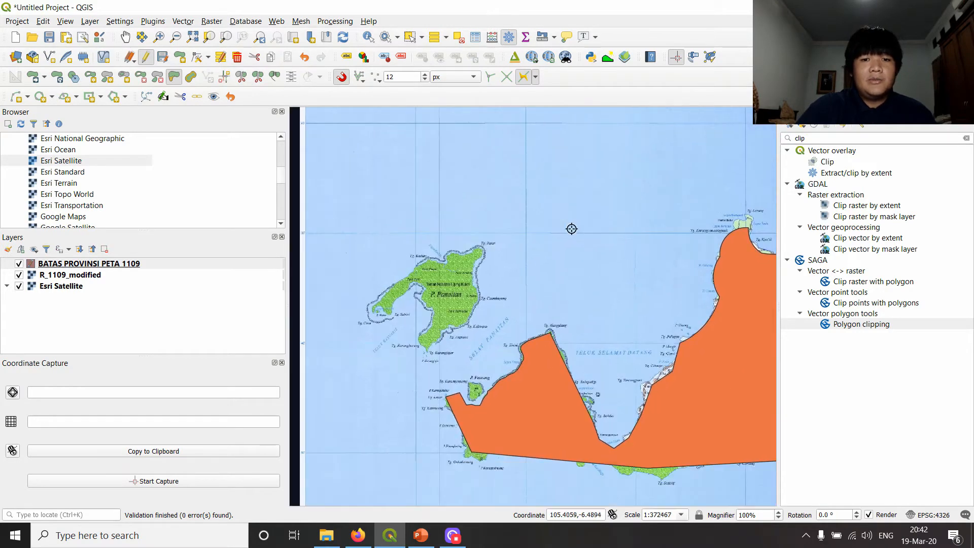
{"action": "left_click", "coordinate": [186, 61]}
{"action": "left_click", "coordinate": [449, 339]}
{"action": "left_click", "coordinate": [467, 326]}
{"action": "left_click", "coordinate": [476, 304]}
{"action": "left_click", "coordinate": [475, 245]}
{"action": "left_click", "coordinate": [414, 270]}
{"action": "left_click", "coordinate": [386, 318]}
{"action": "right_click", "coordinate": [385, 318]}
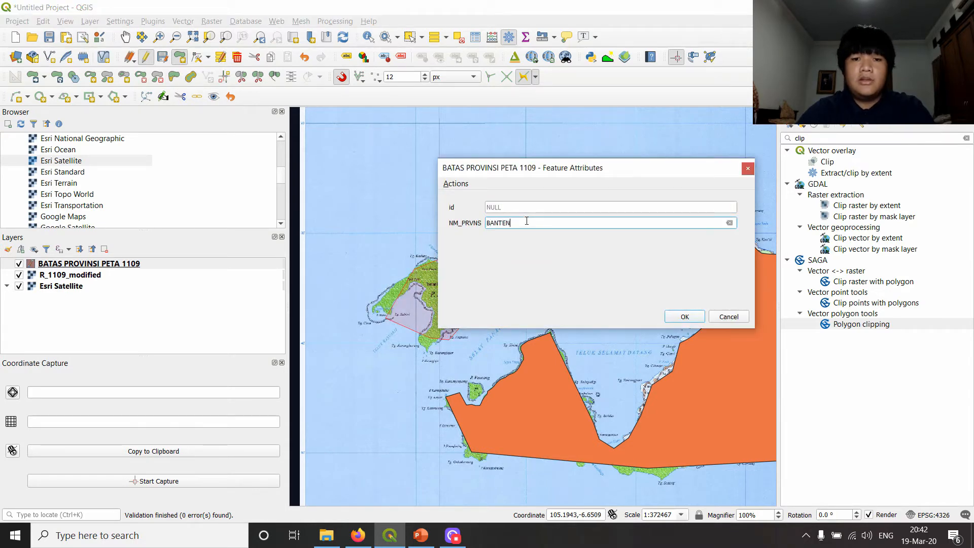
{"action": "left_click", "coordinate": [747, 171]}
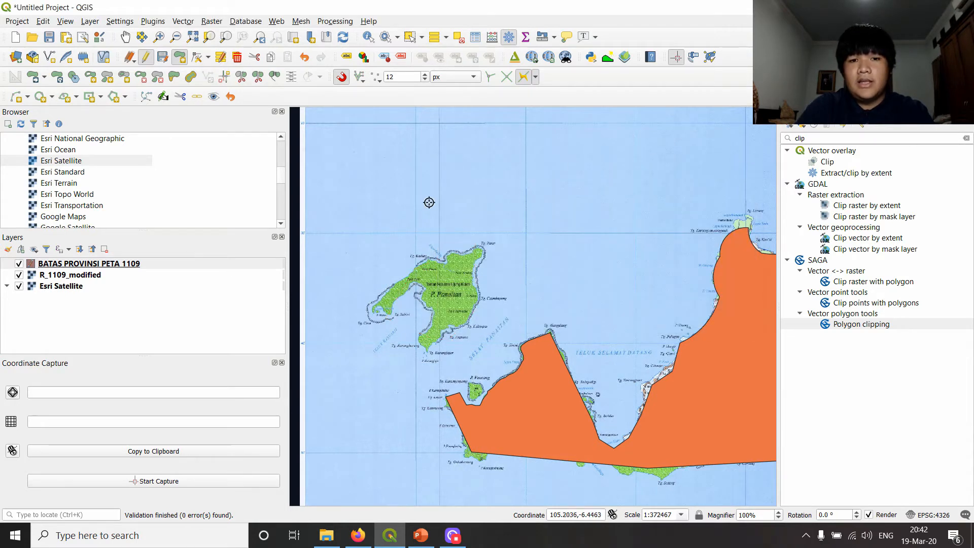
- Select the Banten mainland polygon as the feature that receives a new part
{"action": "left_click", "coordinate": [107, 79]}
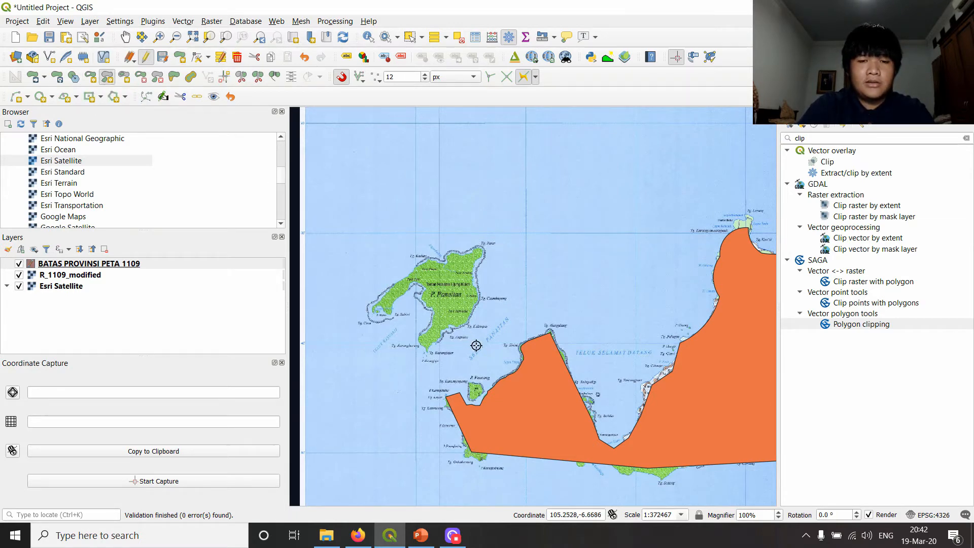
{"action": "scroll", "coordinate": [451, 365], "scroll_direction": "up", "scroll_amount": 1}
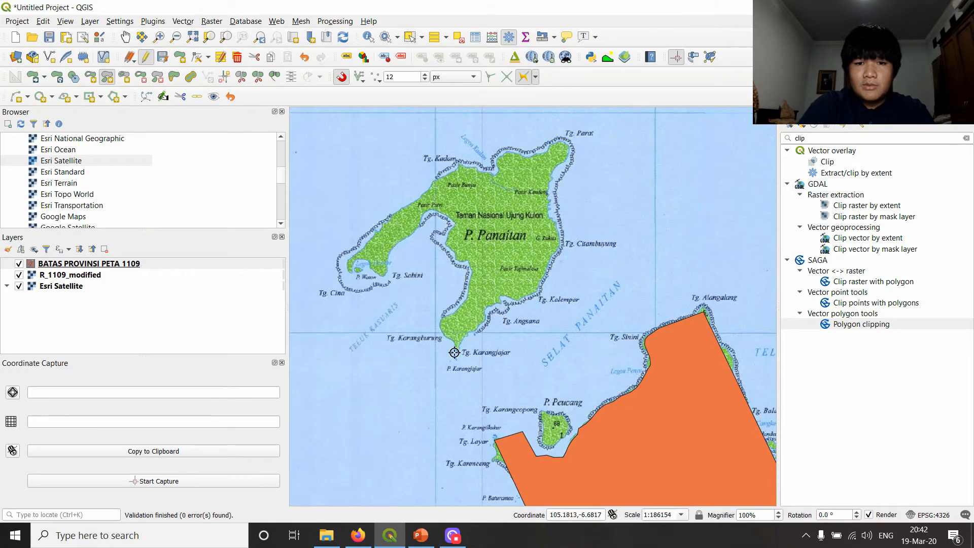
{"action": "scroll", "coordinate": [567, 320], "scroll_direction": "down", "scroll_amount": 1}
{"action": "scroll", "coordinate": [489, 188], "scroll_direction": "down", "scroll_amount": 1}
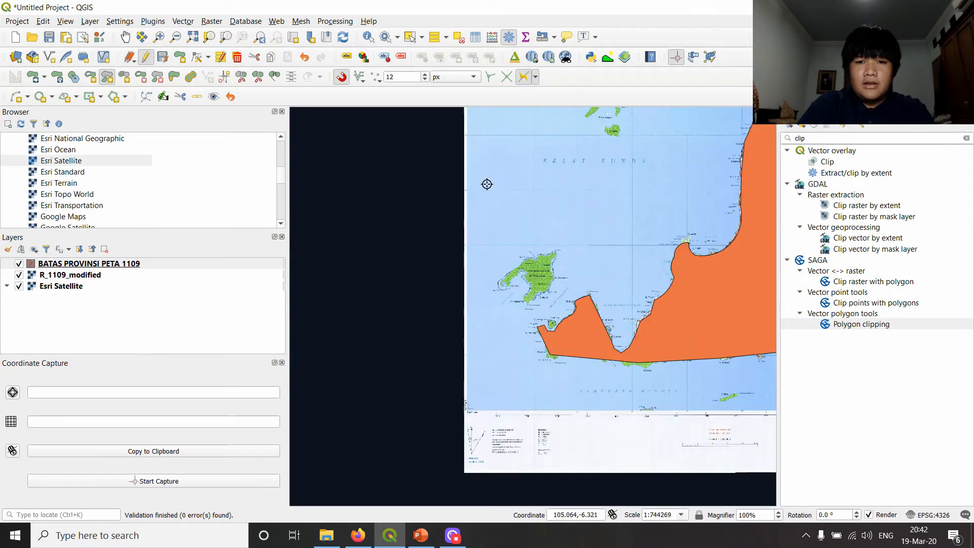
{"action": "scroll", "coordinate": [598, 226], "scroll_direction": "down", "scroll_amount": 1}
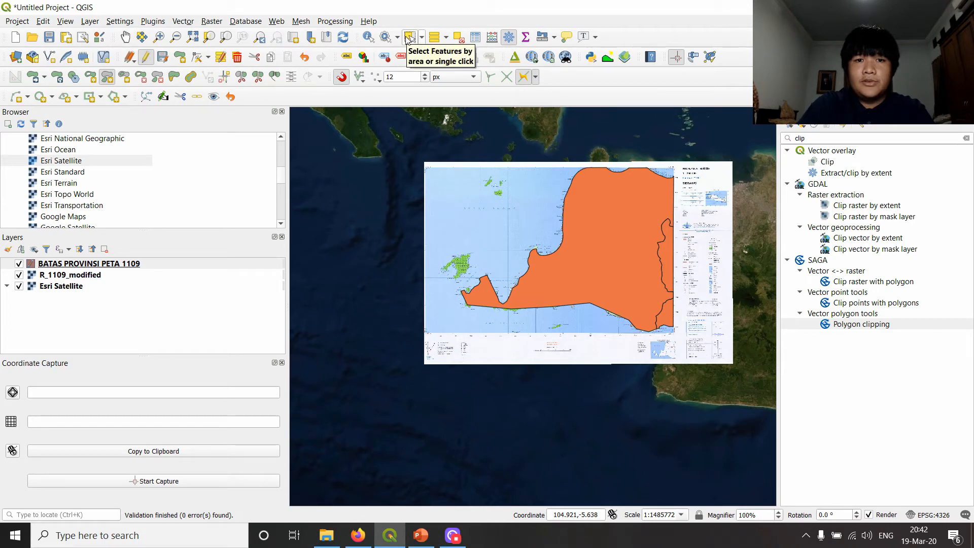
{"action": "left_click", "coordinate": [408, 38]}
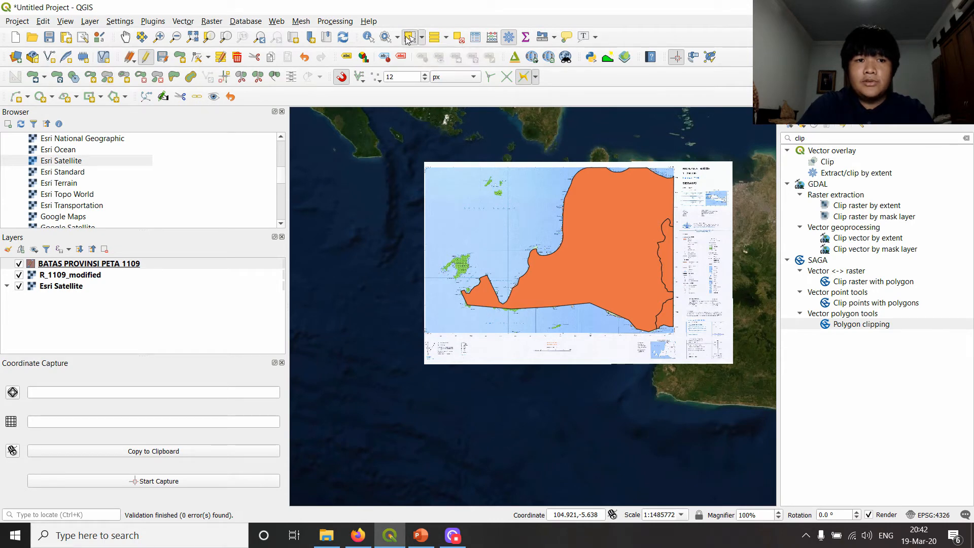
{"action": "left_click", "coordinate": [621, 213]}
{"action": "scroll", "coordinate": [608, 234], "scroll_direction": "up", "scroll_amount": 1}
{"action": "left_click_drag", "start_coordinate": [560, 226], "coordinate": [563, 258]}
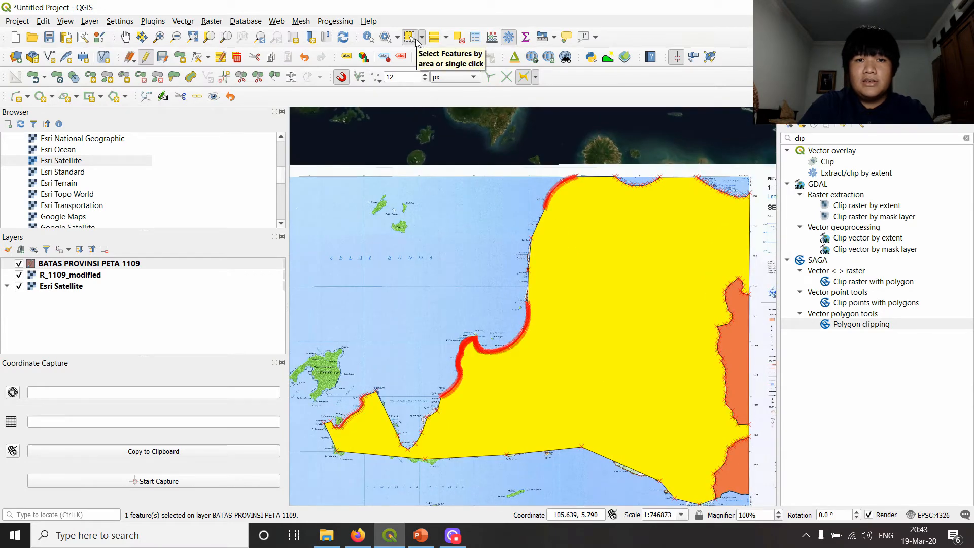
- With Add Part, trace P. Panaitan's east coast from Tg. Karangjajar past Tg. Kalempar and Tg. Citambuyung up to Tg. Parat
{"action": "scroll", "coordinate": [387, 315], "scroll_direction": "up", "scroll_amount": 1}
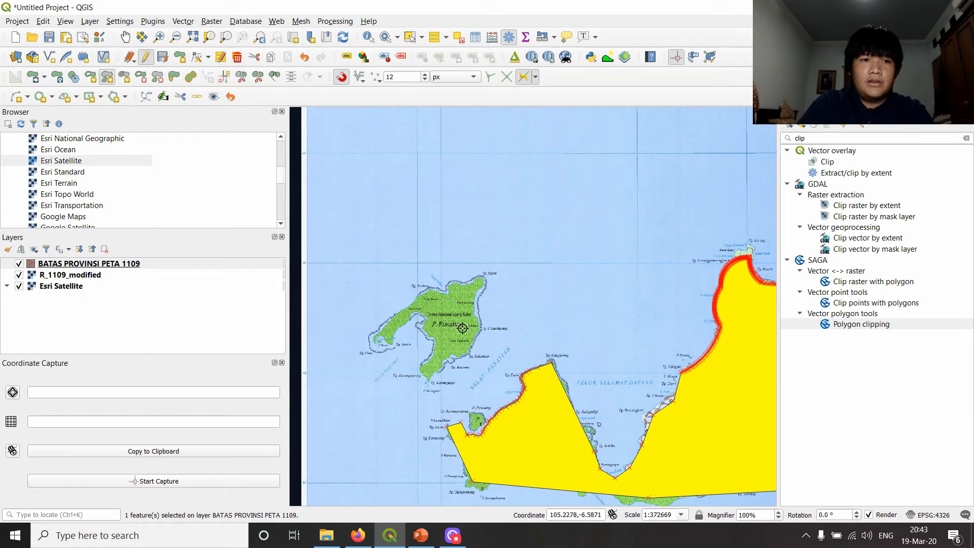
{"action": "scroll", "coordinate": [463, 403], "scroll_direction": "up", "scroll_amount": 1}
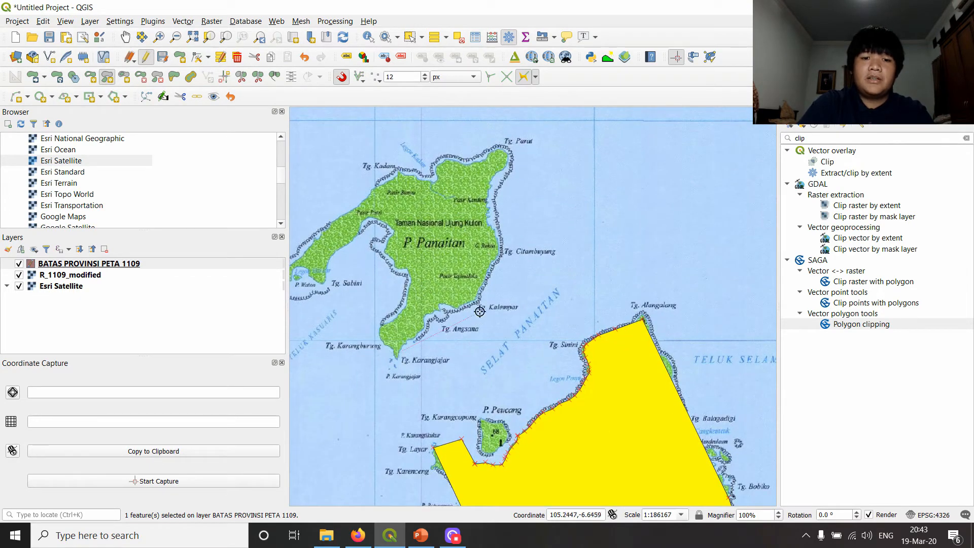
{"action": "left_click", "coordinate": [476, 304]}
{"action": "left_click", "coordinate": [499, 249]}
{"action": "left_click", "coordinate": [487, 201]}
{"action": "left_click", "coordinate": [507, 167]}
{"action": "left_click", "coordinate": [498, 149]}
- Continue the part outline along P. Panaitan's north coast from Tg. Parat past Legon Kadam and Tg. Kadam
{"action": "left_click", "coordinate": [482, 161]}
{"action": "left_click", "coordinate": [467, 165]}
{"action": "left_click", "coordinate": [445, 162]}
{"action": "left_click", "coordinate": [436, 182]}
{"action": "left_click", "coordinate": [412, 176]}
{"action": "left_click", "coordinate": [391, 181]}
{"action": "left_click", "coordinate": [367, 199]}
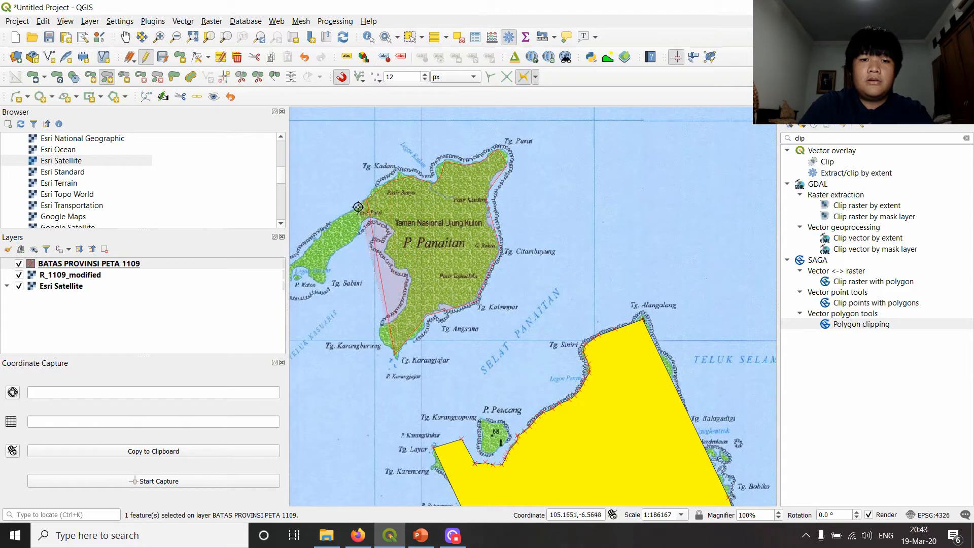
- Extend the part outline down P. Panaitan's southwest arm to its tip near P. Waton and across to Tg. Sabini
{"action": "left_click", "coordinate": [341, 217]}
{"action": "left_click", "coordinate": [321, 237]}
{"action": "left_click_drag", "start_coordinate": [299, 258], "coordinate": [369, 216]}
{"action": "left_click", "coordinate": [363, 223]}
{"action": "left_click", "coordinate": [360, 237]}
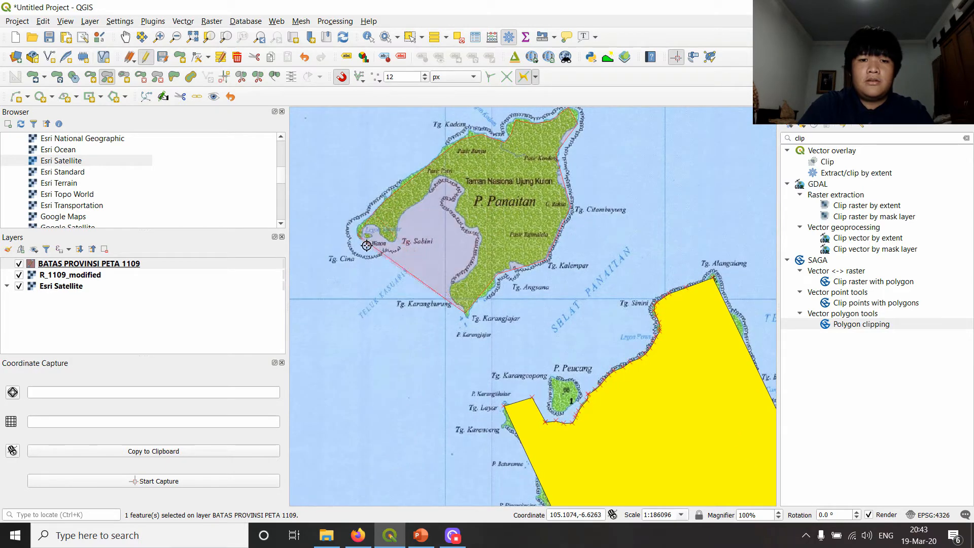
{"action": "left_click", "coordinate": [390, 238]}
- Trace the inner shore of Teluk Kasuaris from Tg. Sabini around the head of the bay
{"action": "left_click", "coordinate": [397, 219]}
{"action": "left_click", "coordinate": [410, 205]}
{"action": "left_click", "coordinate": [430, 191]}
{"action": "left_click", "coordinate": [437, 182]}
{"action": "left_click", "coordinate": [448, 181]}
{"action": "left_click", "coordinate": [458, 190]}
{"action": "left_click", "coordinate": [456, 213]}
{"action": "left_click", "coordinate": [466, 223]}
- Trace the bay's east shore down to Tg. Karangburung and finish the P. Panaitan part
{"action": "left_click", "coordinate": [473, 231]}
{"action": "left_click", "coordinate": [482, 235]}
{"action": "left_click", "coordinate": [481, 245]}
{"action": "left_click", "coordinate": [472, 259]}
{"action": "left_click", "coordinate": [468, 271]}
{"action": "left_click", "coordinate": [462, 277]}
{"action": "left_click", "coordinate": [455, 284]}
{"action": "left_click", "coordinate": [455, 291]}
{"action": "right_click", "coordinate": [459, 303]}
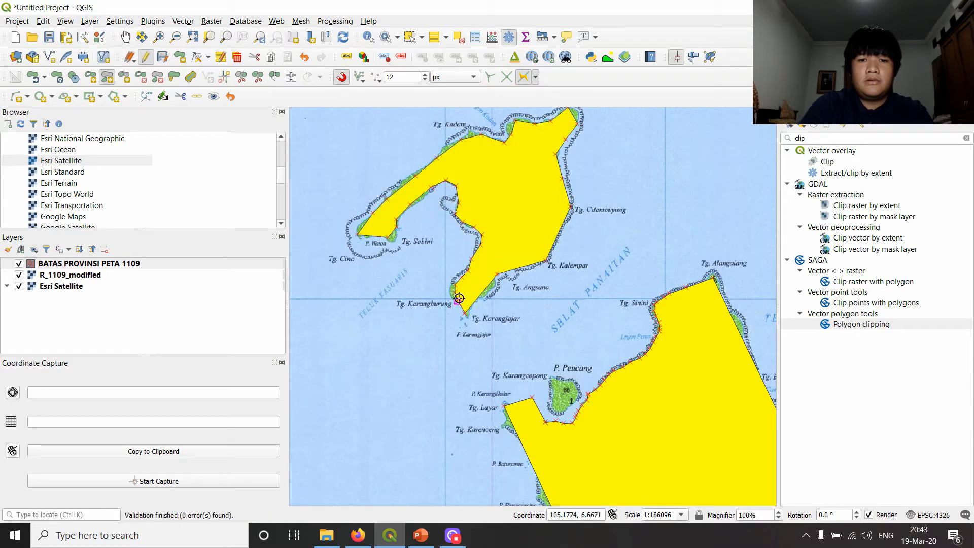
- Check that P. Panaitan and the Banten mainland form one feature by selecting the island and clearing the selection
{"action": "scroll", "coordinate": [584, 228], "scroll_direction": "down", "scroll_amount": 2}
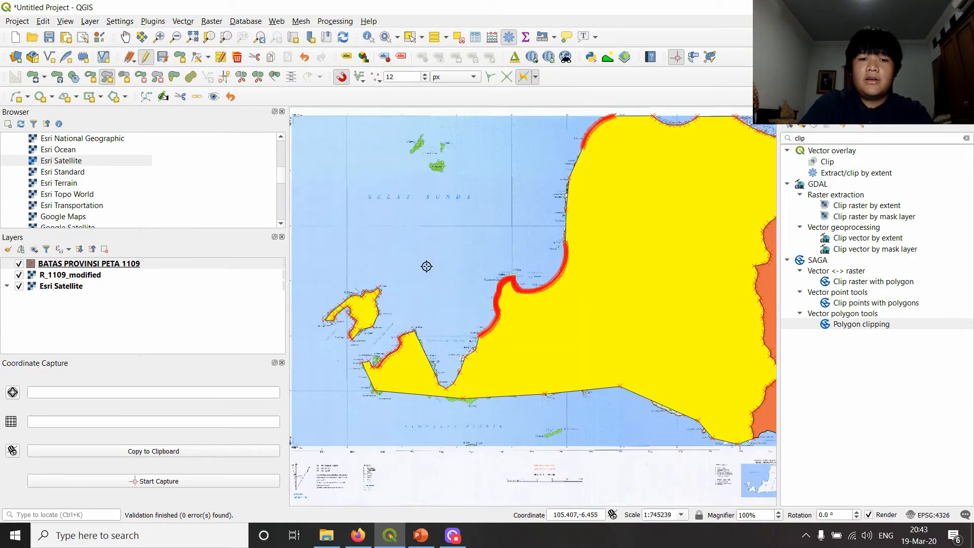
{"action": "scroll", "coordinate": [448, 243], "scroll_direction": "down", "scroll_amount": 1}
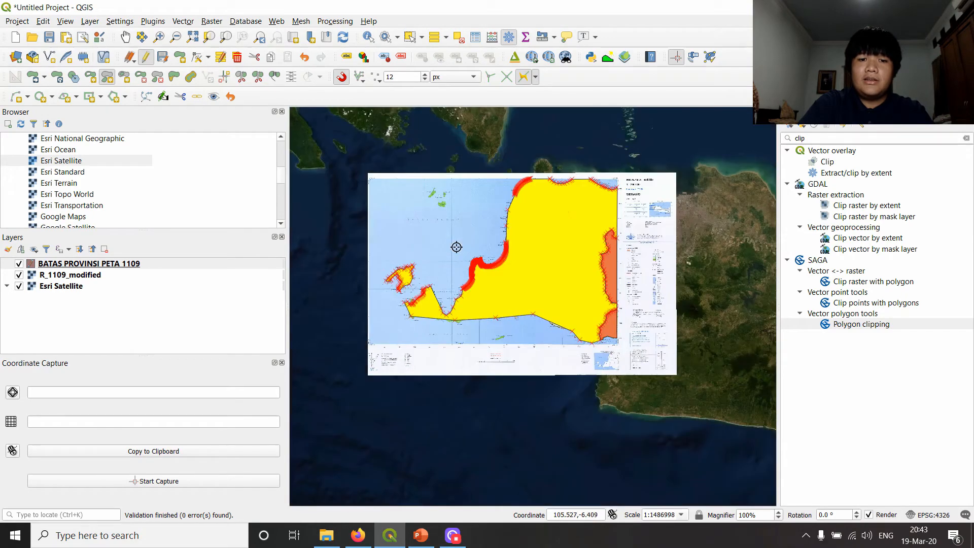
{"action": "scroll", "coordinate": [398, 288], "scroll_direction": "up", "scroll_amount": 1}
{"action": "left_click", "coordinate": [409, 38]}
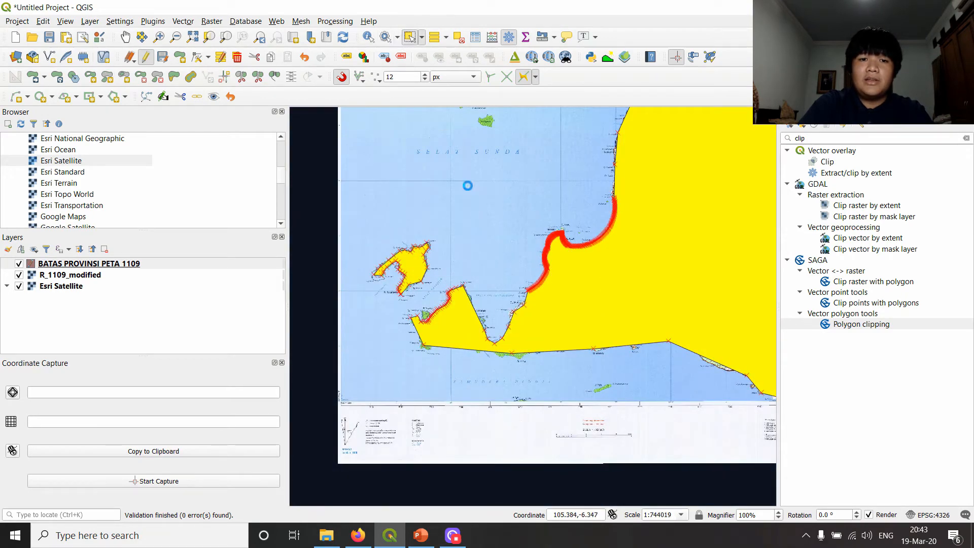
{"action": "left_click", "coordinate": [467, 185]}
{"action": "left_click", "coordinate": [414, 268]}
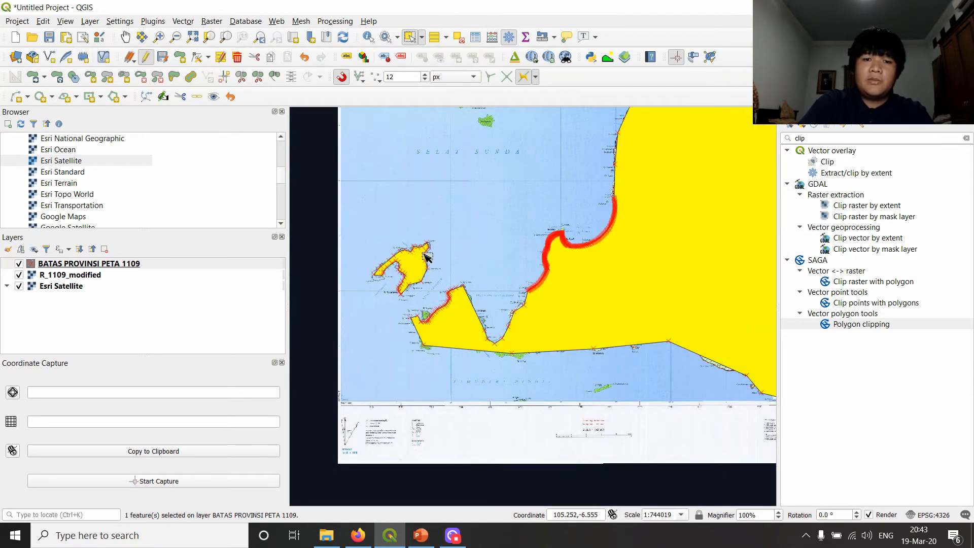
{"action": "left_click", "coordinate": [540, 188]}
{"action": "scroll", "coordinate": [447, 246], "scroll_direction": "down", "scroll_amount": 1}
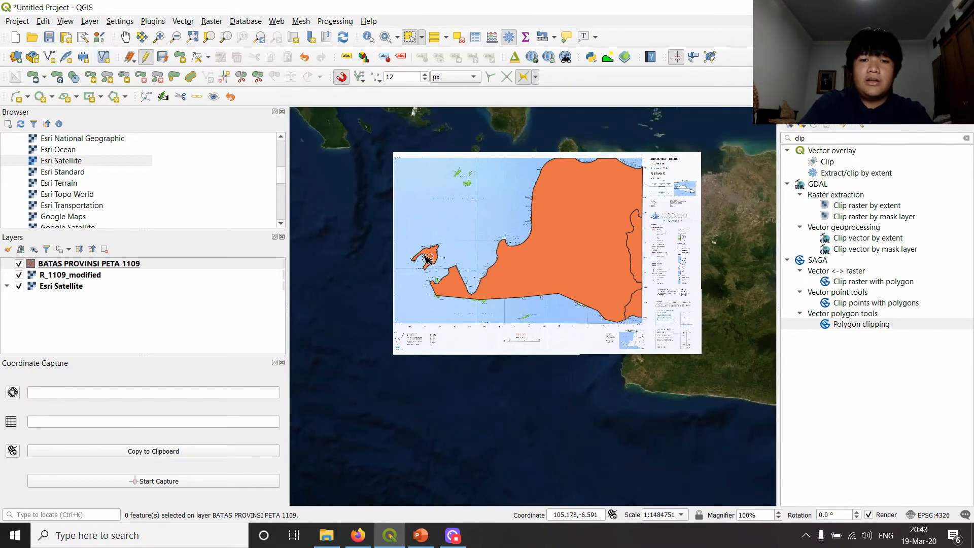
{"action": "scroll", "coordinate": [425, 258], "scroll_direction": "up", "scroll_amount": 1}
{"action": "left_click", "coordinate": [426, 257]}
{"action": "left_click", "coordinate": [594, 165]}
{"action": "scroll", "coordinate": [605, 154], "scroll_direction": "down", "scroll_amount": 1}
{"action": "left_click_drag", "start_coordinate": [538, 200], "coordinate": [445, 263]}
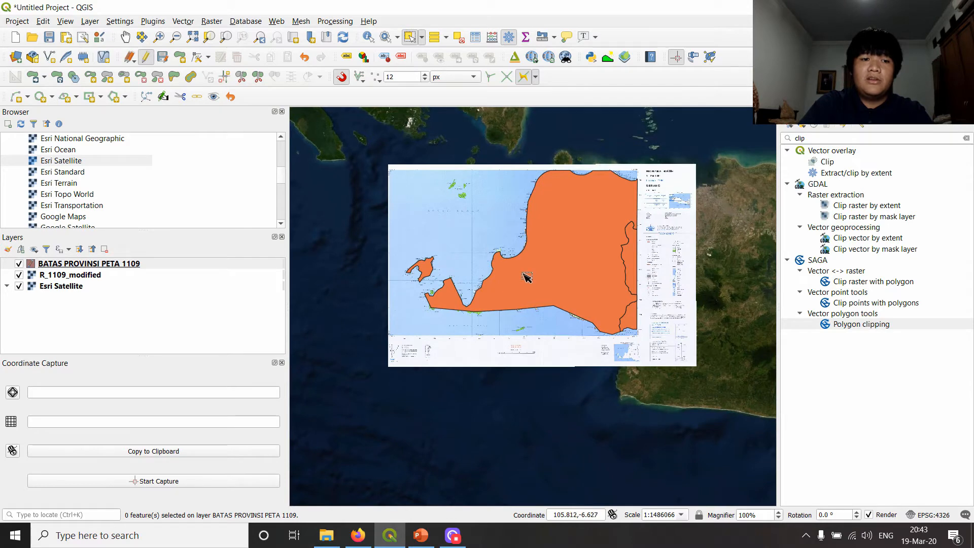
- Label the BATAS PROVINSI PETA 1109 layer with single labels taken from the NM_PRVNS field
{"action": "scroll", "coordinate": [526, 261], "scroll_direction": "up", "scroll_amount": 1}
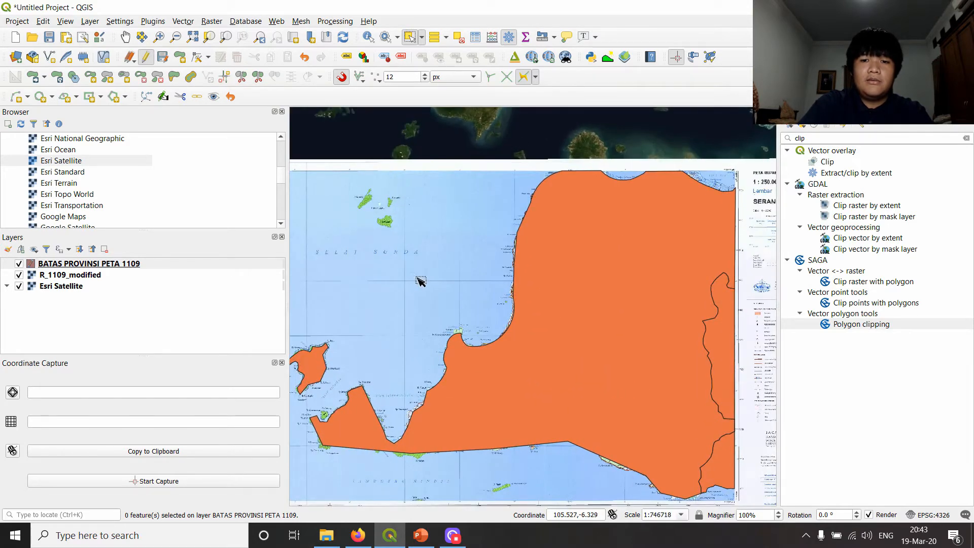
{"action": "scroll", "coordinate": [417, 283], "scroll_direction": "down", "scroll_amount": 1}
{"action": "left_click", "coordinate": [84, 265]}
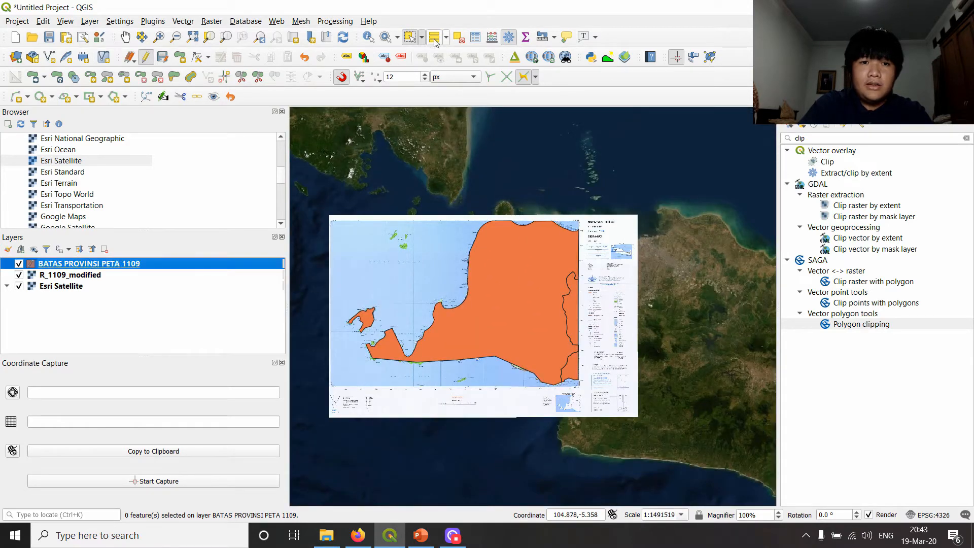
{"action": "left_click", "coordinate": [349, 60]}
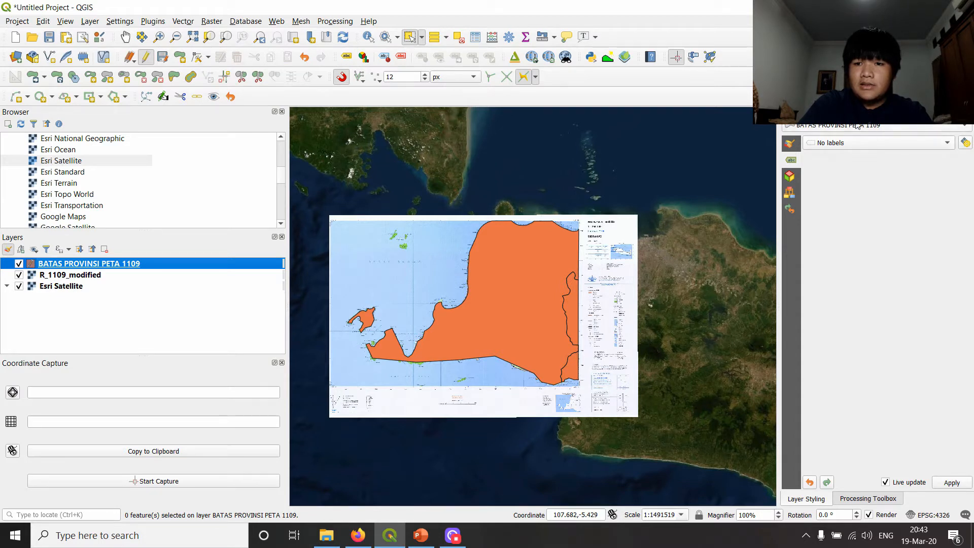
{"action": "left_click", "coordinate": [846, 147]}
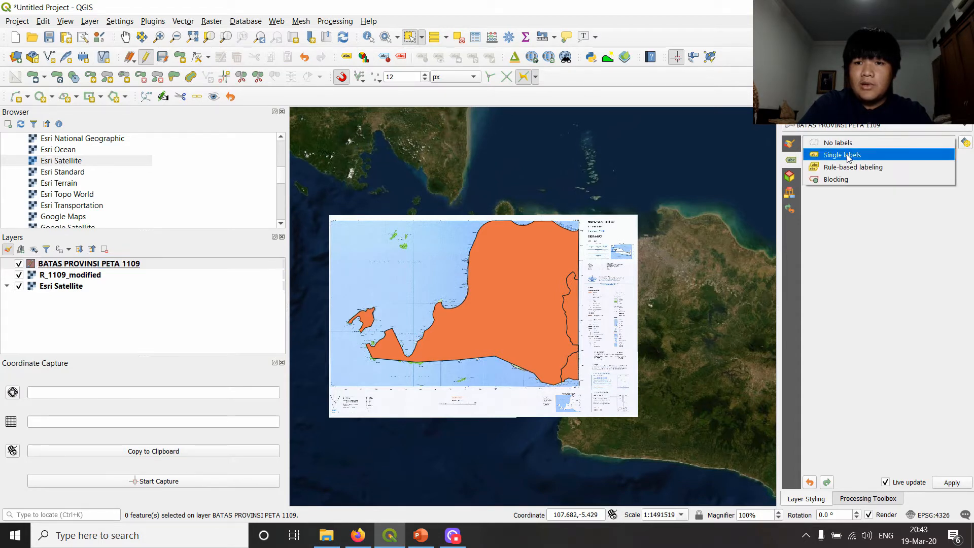
{"action": "left_click", "coordinate": [847, 156]}
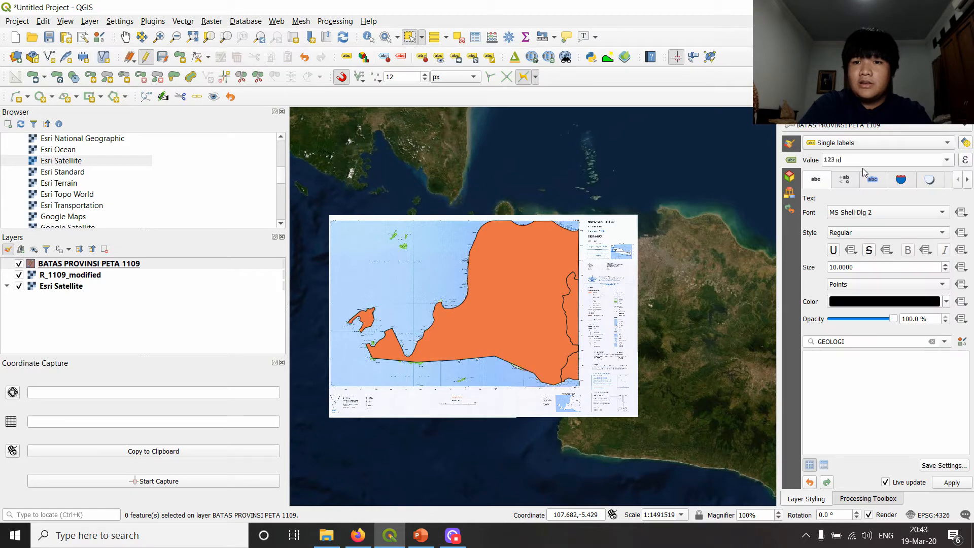
{"action": "left_click", "coordinate": [947, 159]}
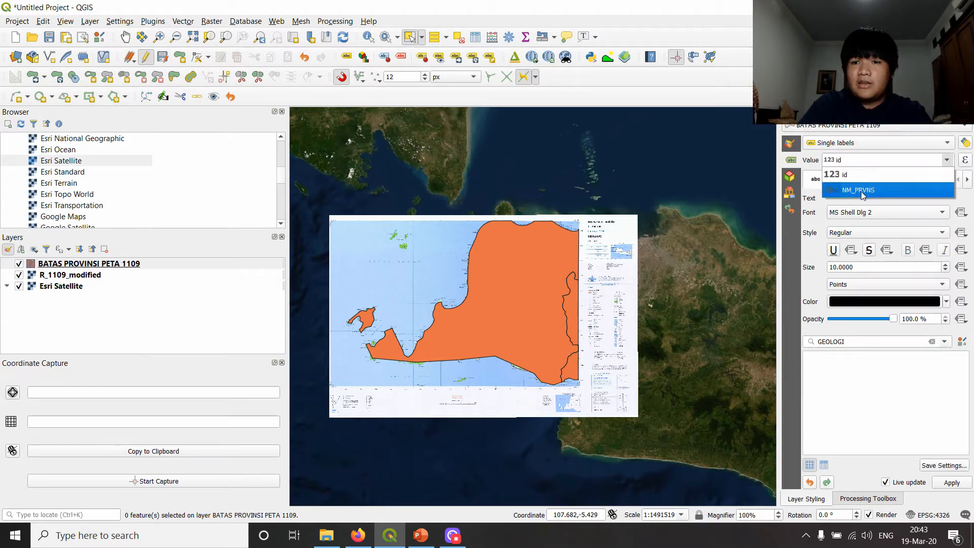
{"action": "left_click", "coordinate": [861, 191]}
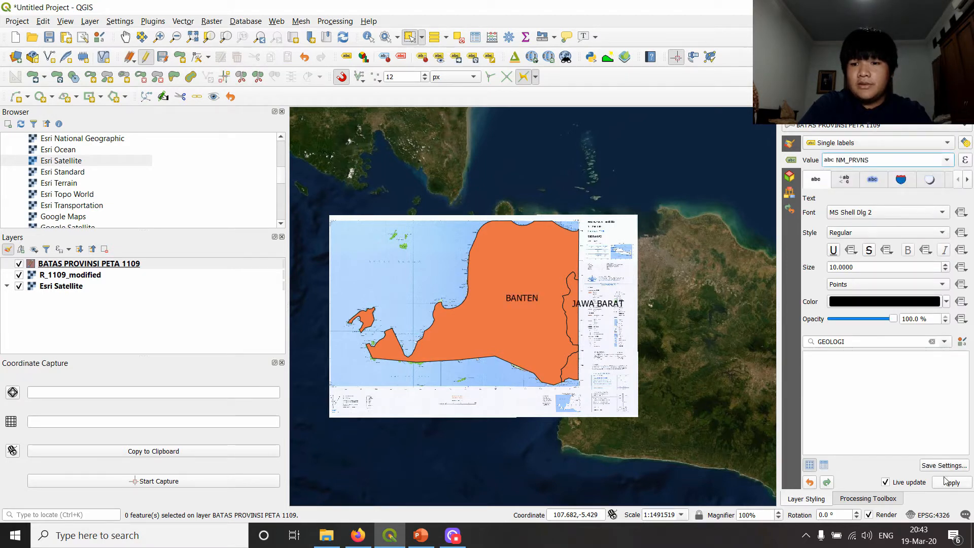
- Inspect the placement of the province labels and bring back the Processing Toolbox
{"action": "scroll", "coordinate": [498, 302], "scroll_direction": "up", "scroll_amount": 1}
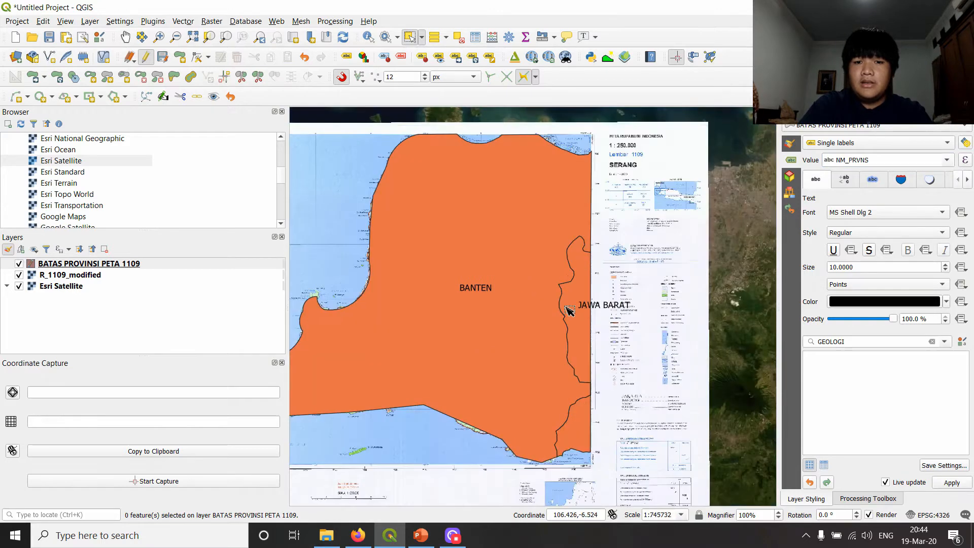
{"action": "scroll", "coordinate": [356, 346], "scroll_direction": "up", "scroll_amount": 1}
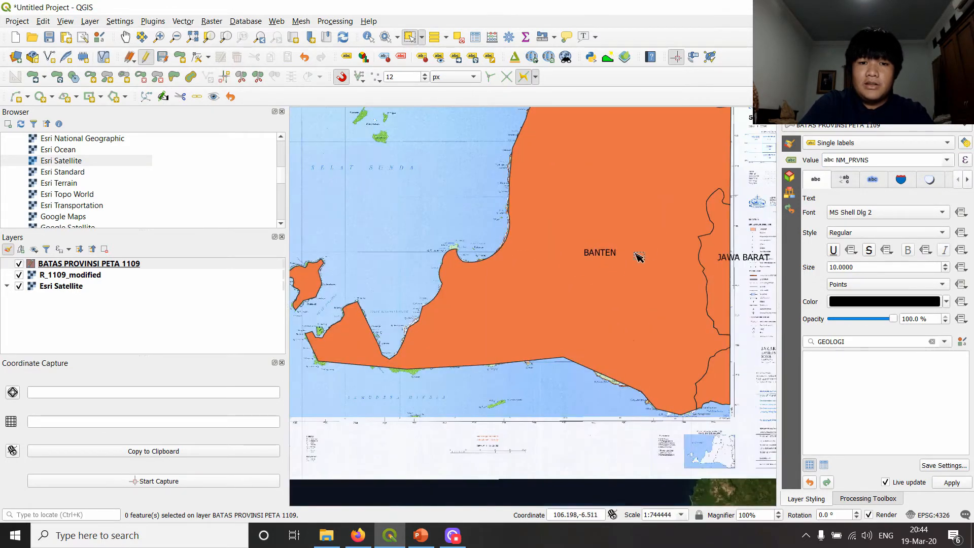
{"action": "scroll", "coordinate": [520, 208], "scroll_direction": "down", "scroll_amount": 1}
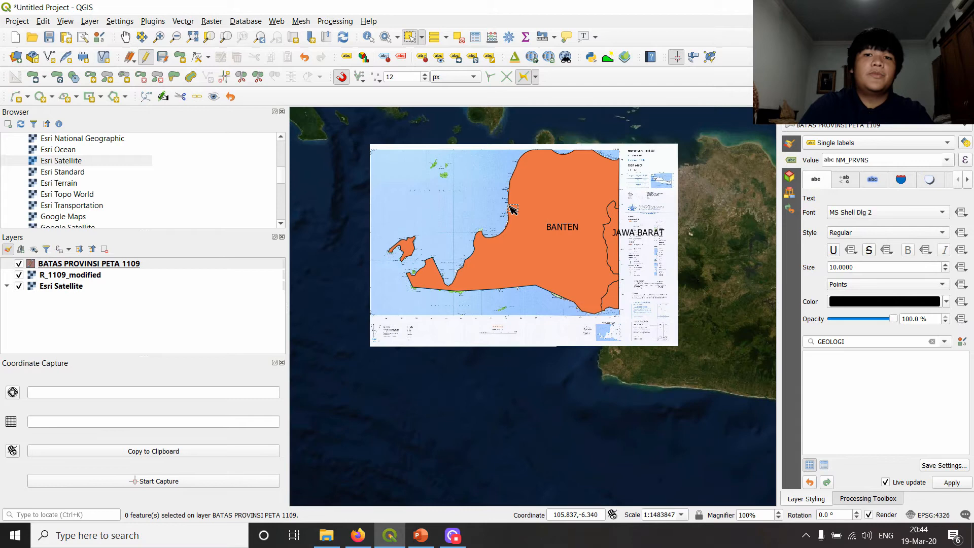
{"action": "left_click", "coordinate": [863, 498]}
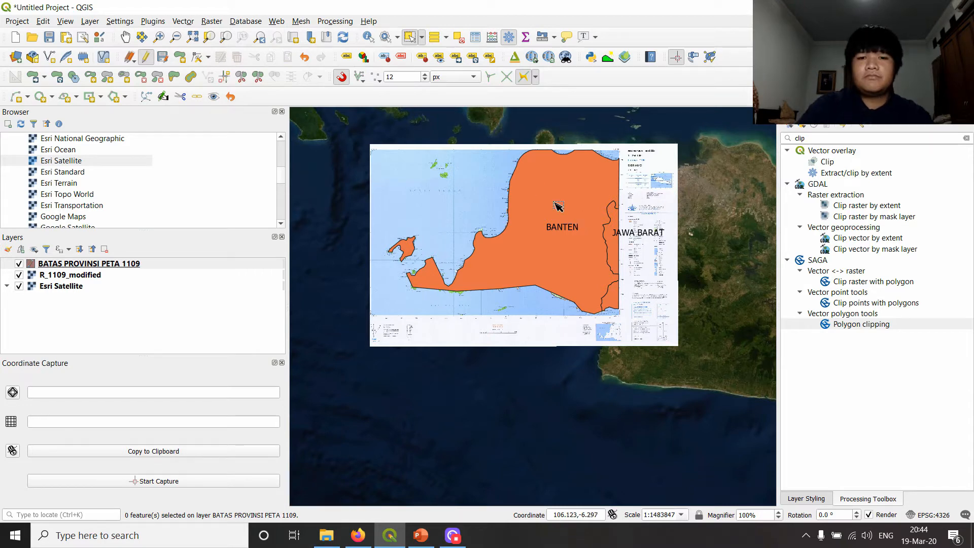
- Examine the labelled province polygons, the small islands in Selat Sunda and the Banten–Jawa Barat boundary
{"action": "scroll", "coordinate": [566, 188], "scroll_direction": "up", "scroll_amount": 1}
{"action": "left_click_drag", "start_coordinate": [485, 185], "coordinate": [496, 265]}
{"action": "scroll", "coordinate": [437, 253], "scroll_direction": "down", "scroll_amount": 1}
{"action": "scroll", "coordinate": [426, 254], "scroll_direction": "up", "scroll_amount": 1}
{"action": "left_click_drag", "start_coordinate": [412, 254], "coordinate": [452, 285]}
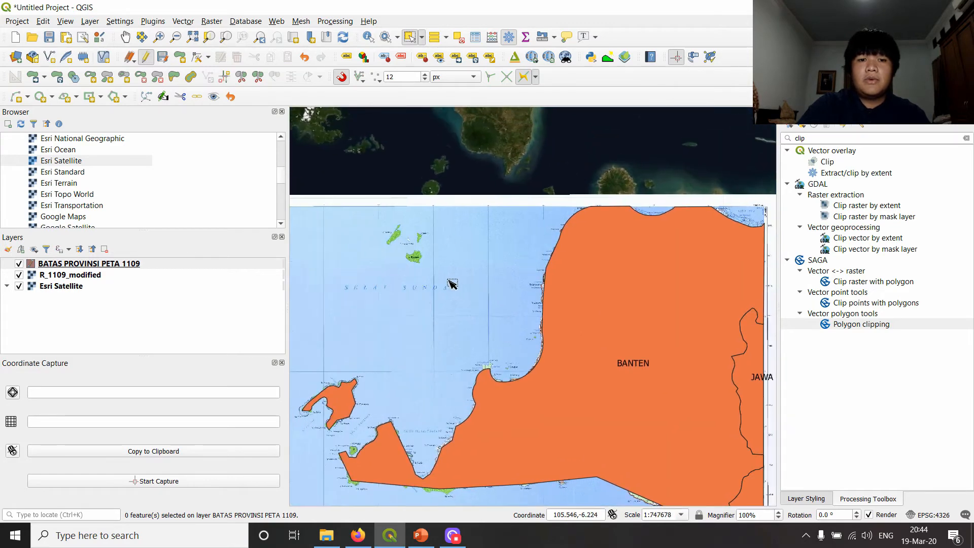
{"action": "scroll", "coordinate": [670, 320], "scroll_direction": "down", "scroll_amount": 1}
{"action": "left_click_drag", "start_coordinate": [677, 322], "coordinate": [493, 250]}
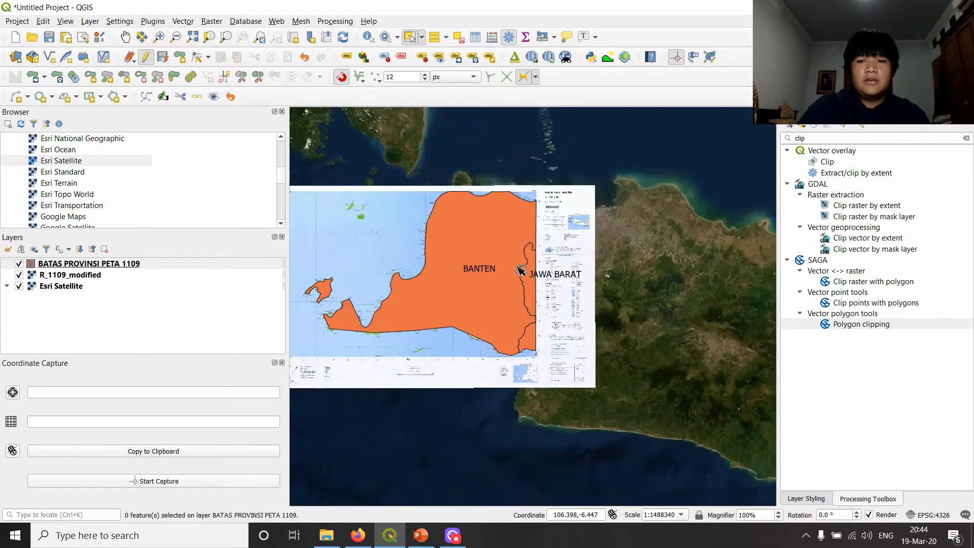
{"action": "scroll", "coordinate": [498, 282], "scroll_direction": "up", "scroll_amount": 1}
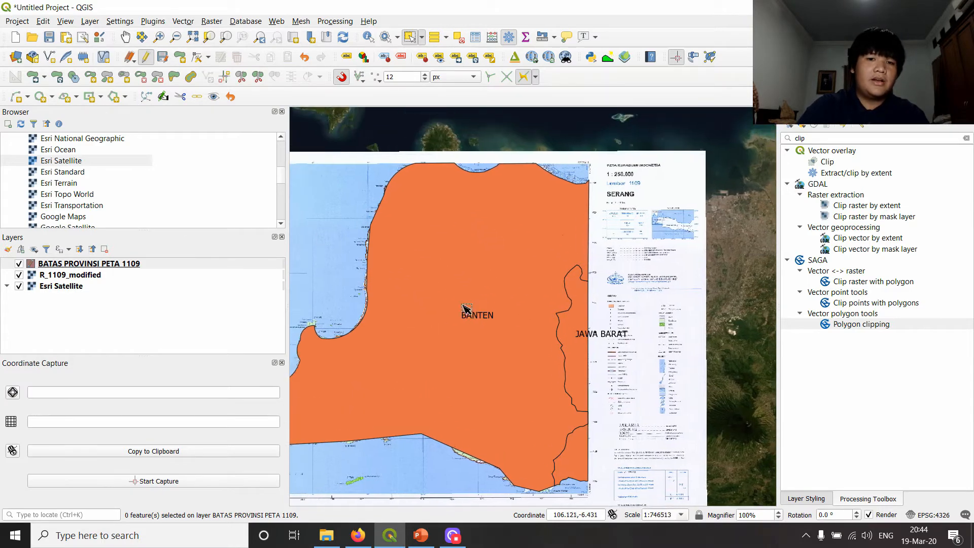
{"action": "scroll", "coordinate": [471, 307], "scroll_direction": "up", "scroll_amount": 1}
{"action": "scroll", "coordinate": [506, 229], "scroll_direction": "down", "scroll_amount": 1}
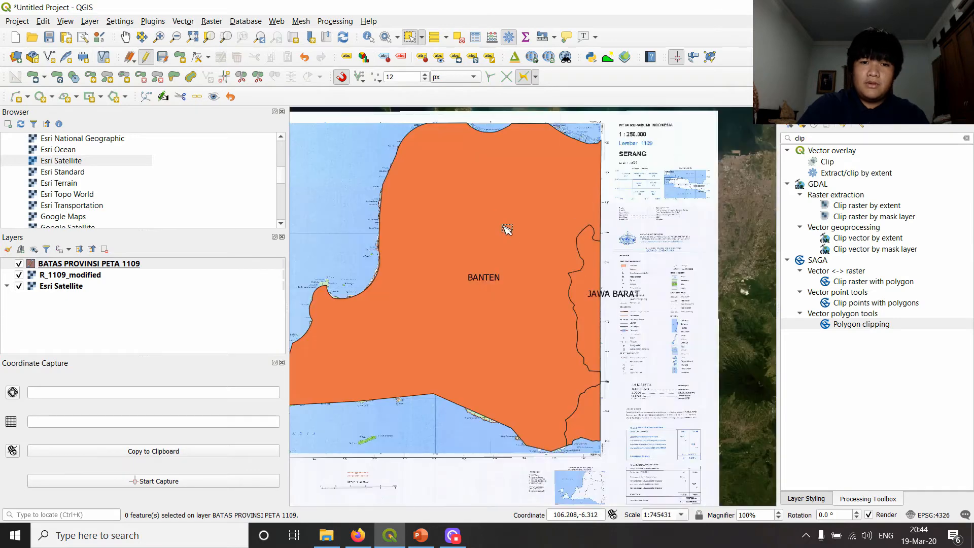
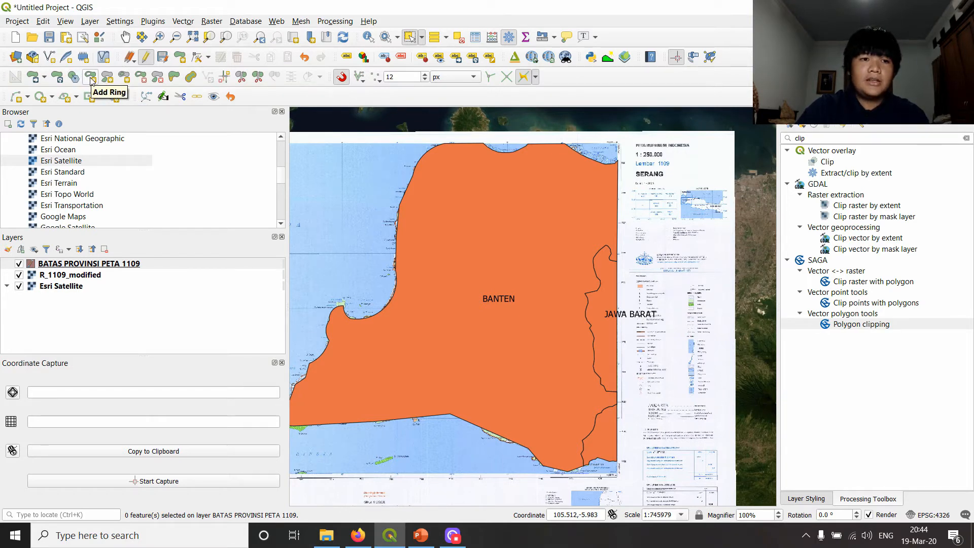
- Cut a rounded hole out of the middle of the Banten polygon around its label using Add Ring
{"action": "left_click", "coordinate": [91, 79]}
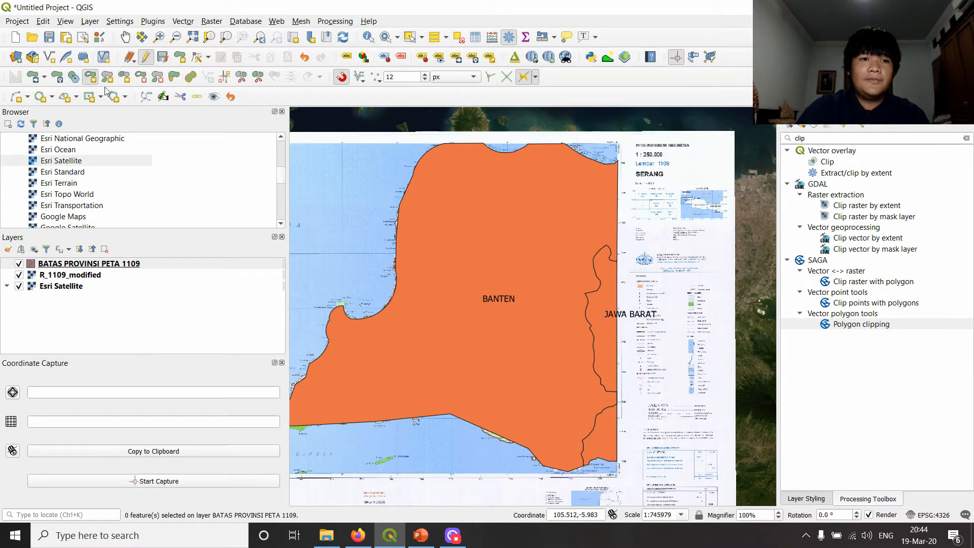
{"action": "left_click", "coordinate": [518, 267]}
{"action": "left_click", "coordinate": [472, 259]}
{"action": "left_click", "coordinate": [444, 278]}
{"action": "left_click", "coordinate": [431, 309]}
{"action": "left_click", "coordinate": [465, 353]}
{"action": "left_click", "coordinate": [479, 357]}
{"action": "left_click", "coordinate": [495, 358]}
{"action": "left_click", "coordinate": [527, 354]}
{"action": "left_click", "coordinate": [546, 339]}
{"action": "left_click", "coordinate": [557, 310]}
{"action": "left_click", "coordinate": [559, 297]}
{"action": "left_click", "coordinate": [559, 287]}
{"action": "left_click", "coordinate": [555, 281]}
{"action": "right_click", "coordinate": [537, 264]}
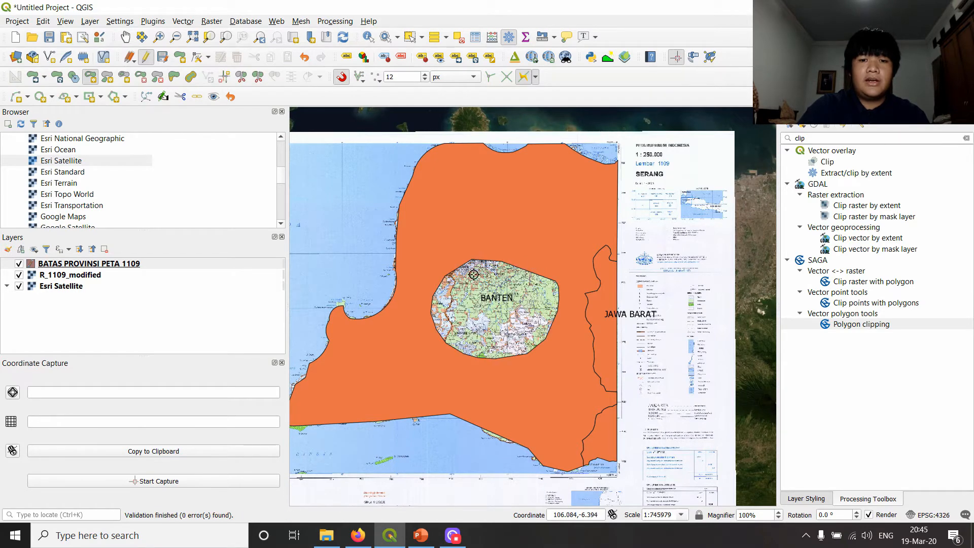
{"action": "scroll", "coordinate": [513, 312], "scroll_direction": "down", "scroll_amount": 1}
{"action": "scroll", "coordinate": [513, 318], "scroll_direction": "up", "scroll_amount": 2}
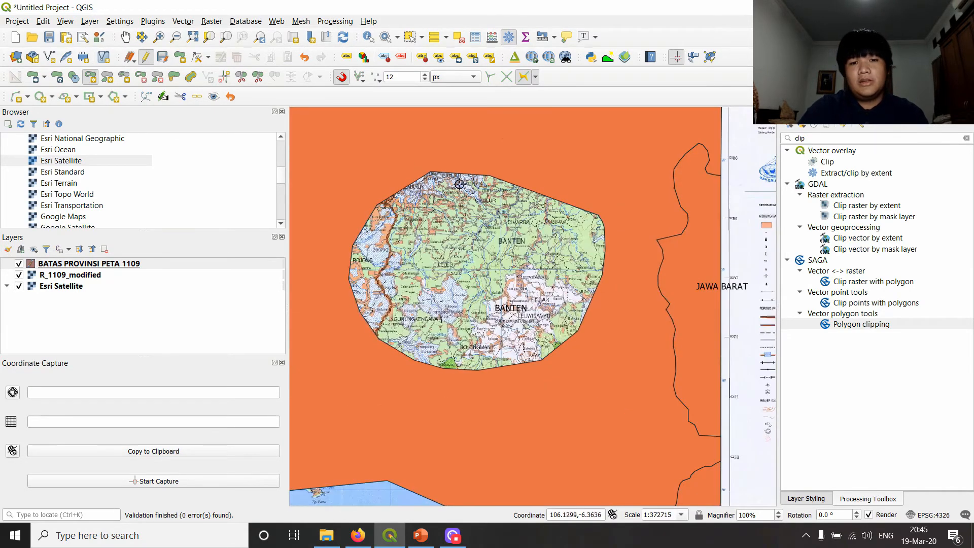
{"action": "scroll", "coordinate": [436, 292], "scroll_direction": "down", "scroll_amount": 2}
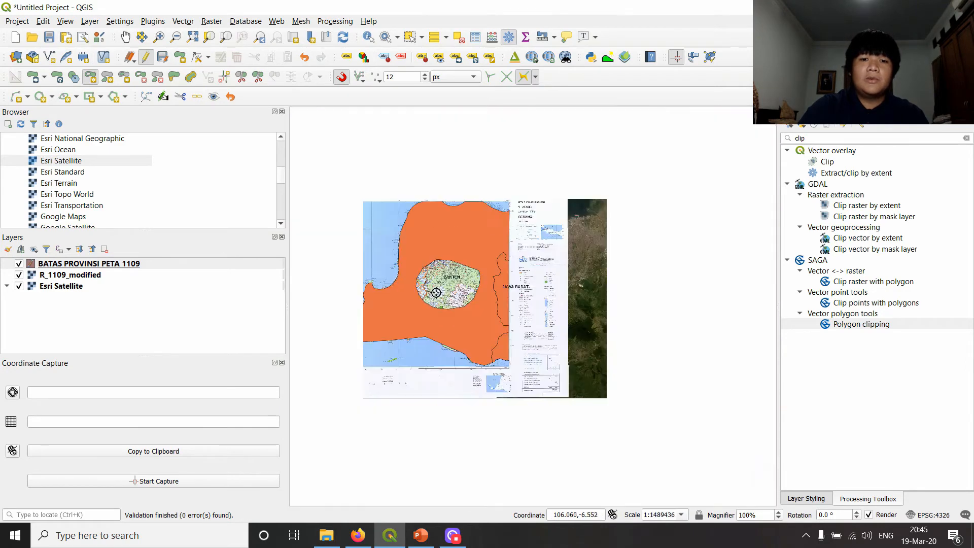
{"action": "scroll", "coordinate": [436, 292], "scroll_direction": "up", "scroll_amount": 1}
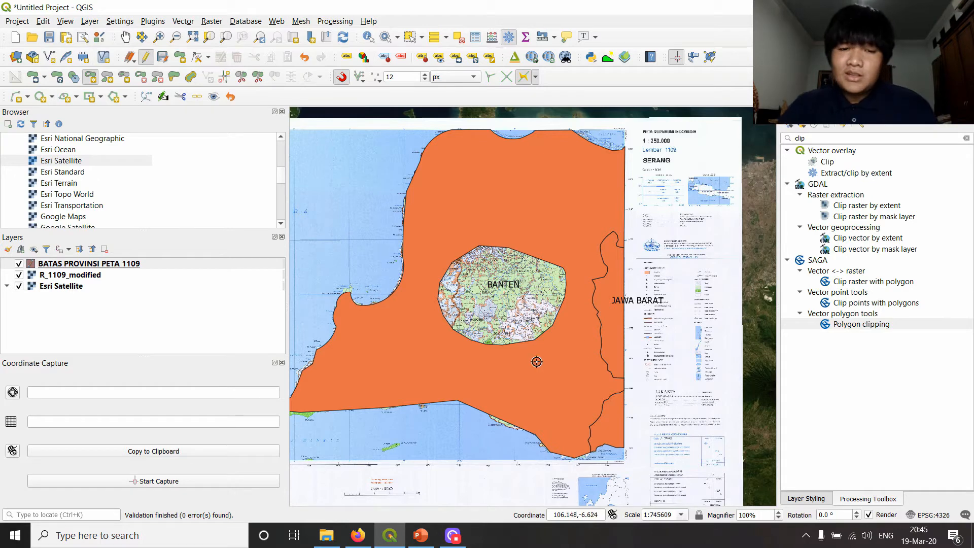
{"action": "scroll", "coordinate": [482, 341], "scroll_direction": "down", "scroll_amount": 1}
{"action": "scroll", "coordinate": [542, 268], "scroll_direction": "up", "scroll_amount": 1}
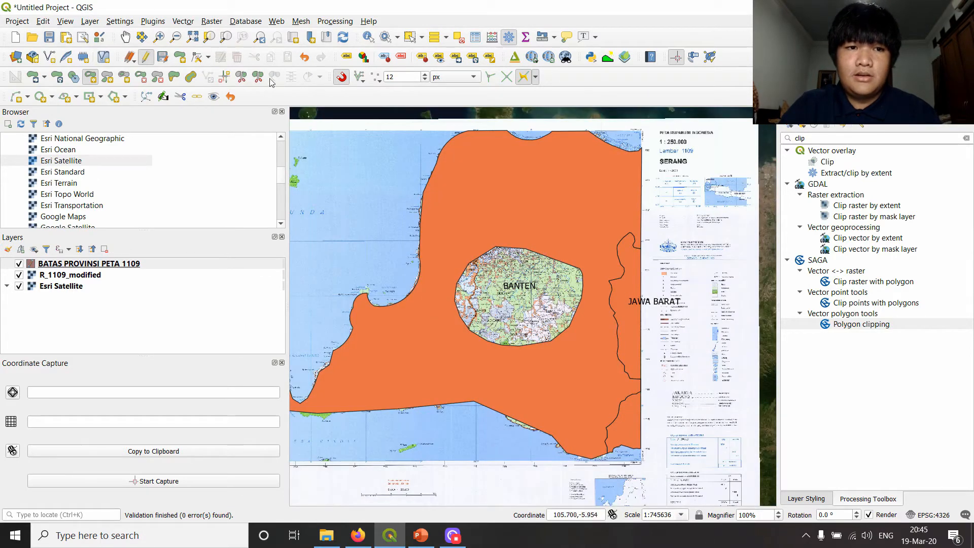
- Split the Banten mainland with Split Parts along a bent line from the coast east of Teluk Selamat Datang to the south coast
{"action": "left_click_drag", "start_coordinate": [490, 240], "coordinate": [575, 234]}
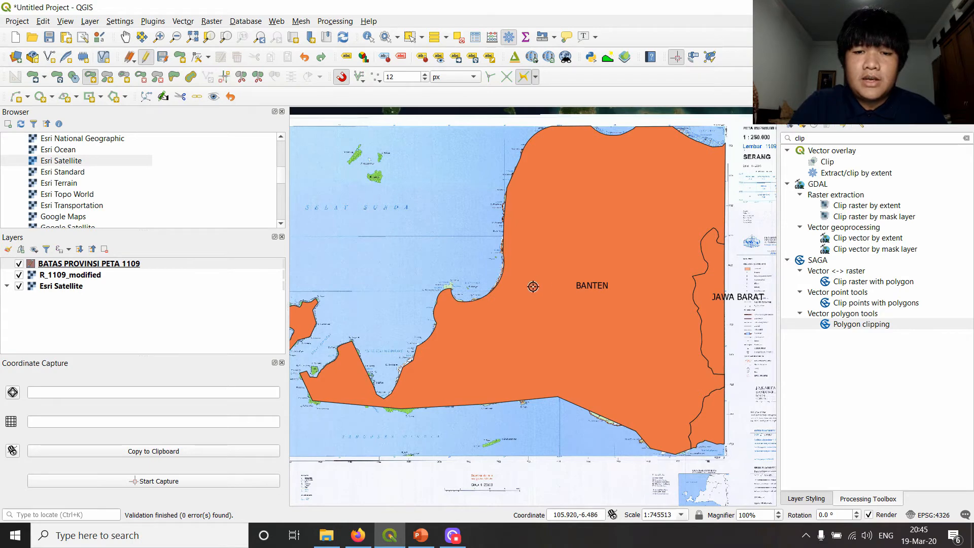
{"action": "left_click_drag", "start_coordinate": [553, 289], "coordinate": [509, 266]}
{"action": "left_click_drag", "start_coordinate": [496, 334], "coordinate": [576, 353]}
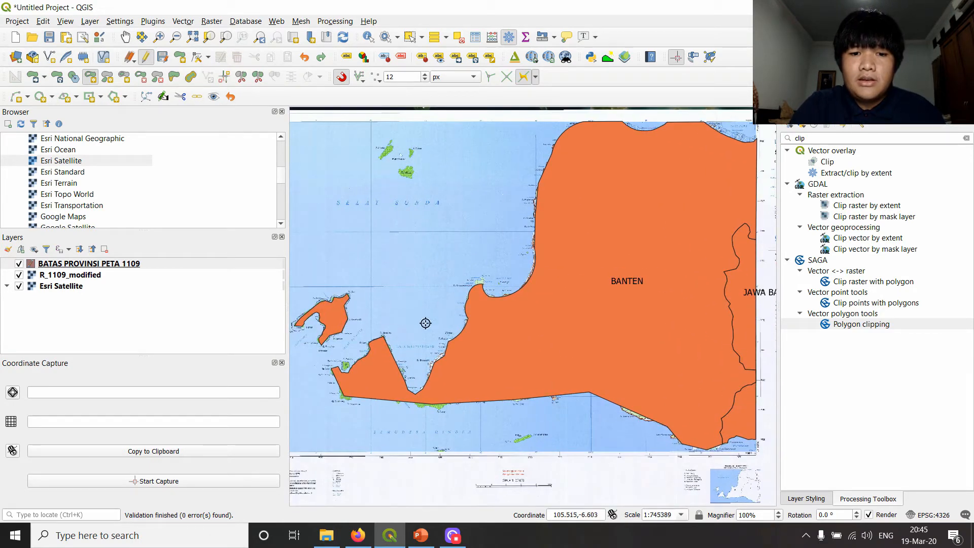
{"action": "left_click", "coordinate": [40, 263]}
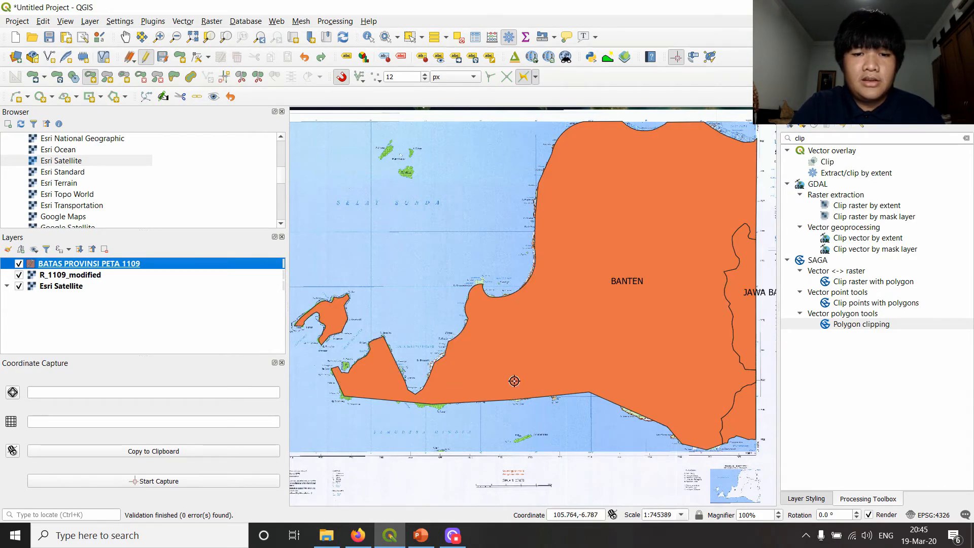
{"action": "scroll", "coordinate": [513, 379], "scroll_direction": "up", "scroll_amount": 1}
{"action": "left_click_drag", "start_coordinate": [516, 372], "coordinate": [632, 292]}
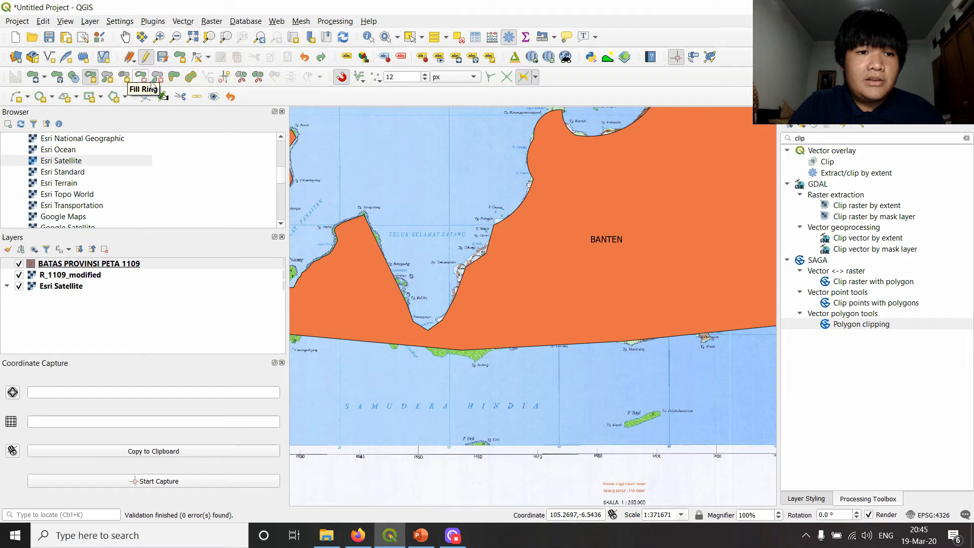
{"action": "left_click", "coordinate": [241, 77]}
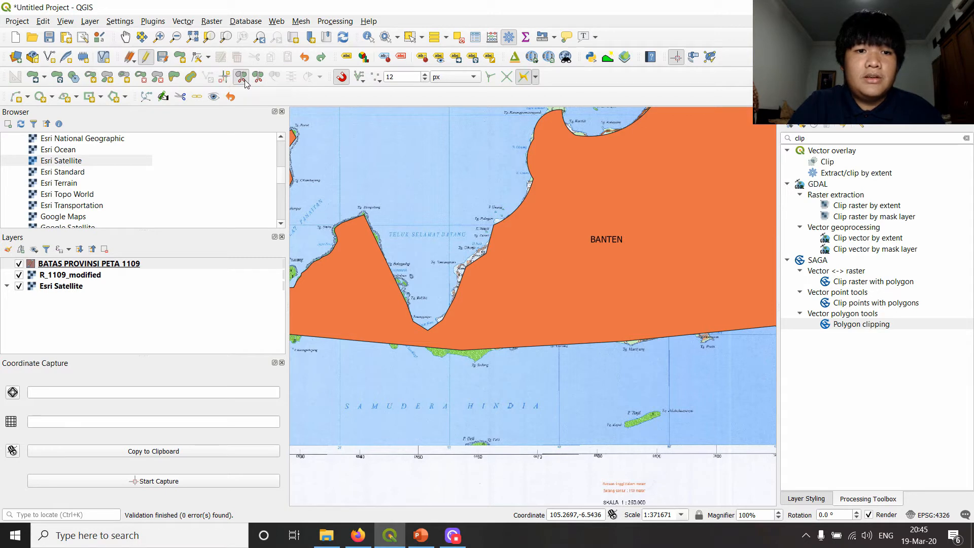
{"action": "left_click", "coordinate": [261, 80]}
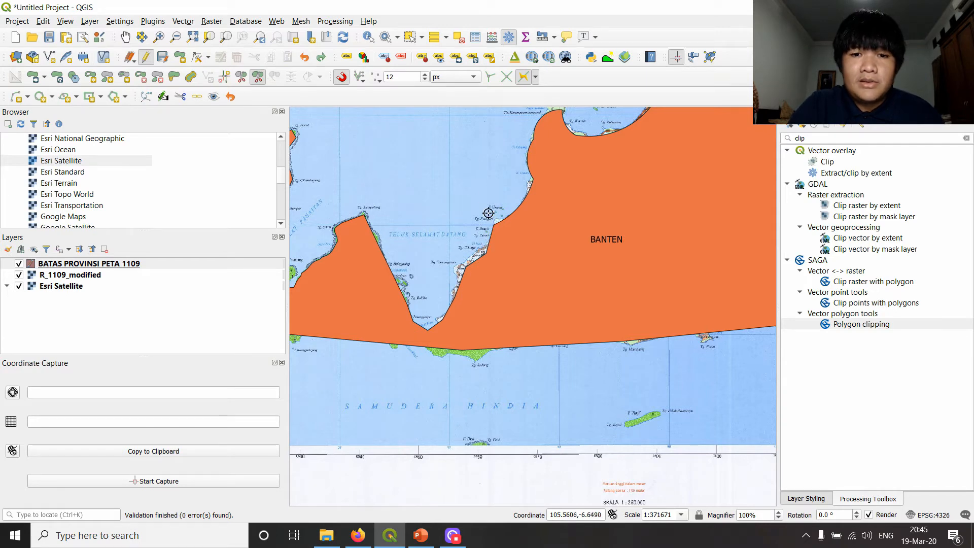
{"action": "left_click", "coordinate": [19, 264]}
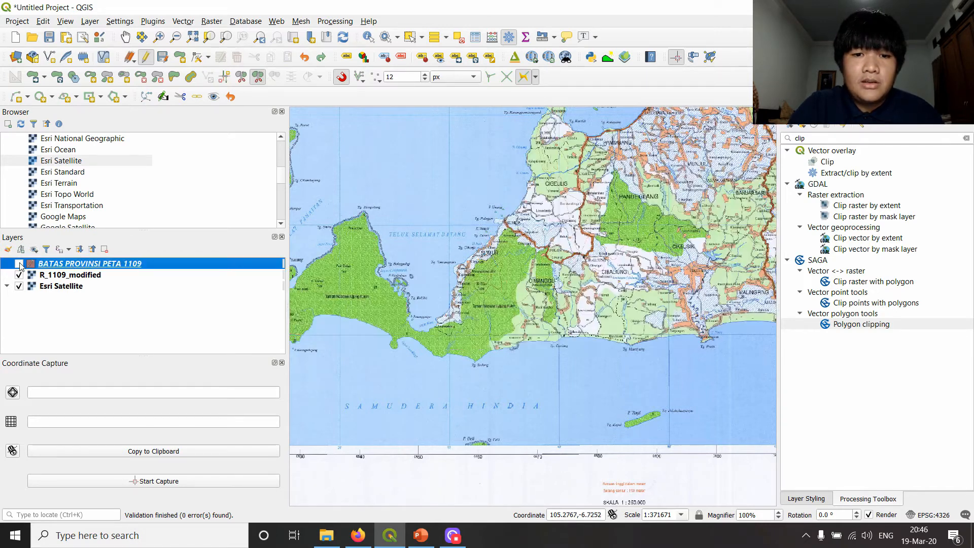
{"action": "left_click", "coordinate": [20, 264]}
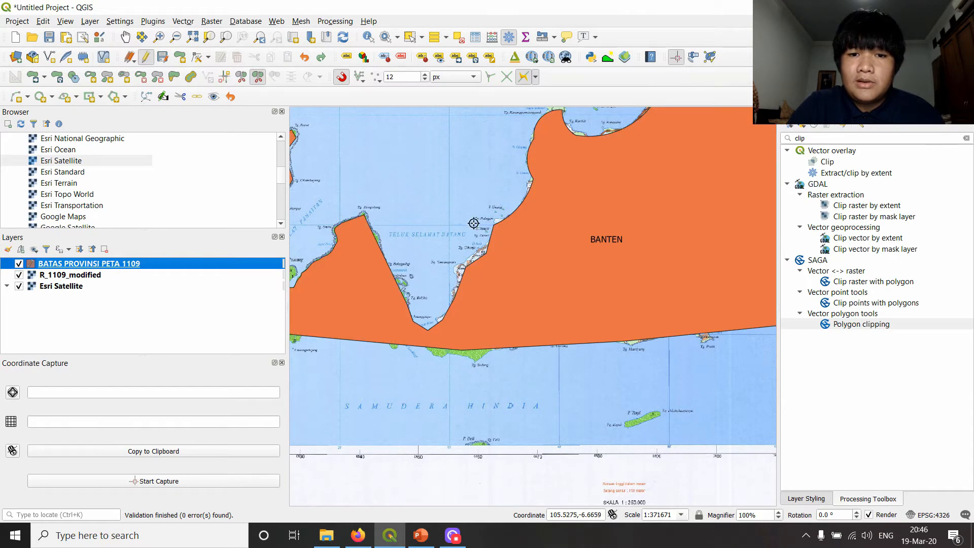
{"action": "left_click", "coordinate": [503, 223]}
{"action": "left_click", "coordinate": [524, 243]}
{"action": "left_click", "coordinate": [530, 281]}
{"action": "left_click", "coordinate": [523, 305]}
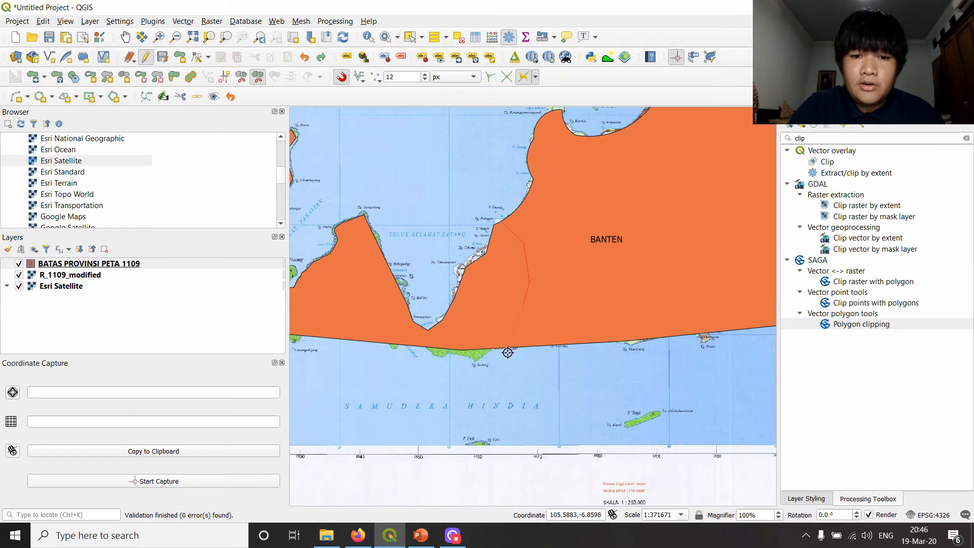
{"action": "left_click", "coordinate": [506, 356]}
{"action": "right_click", "coordinate": [490, 381]}
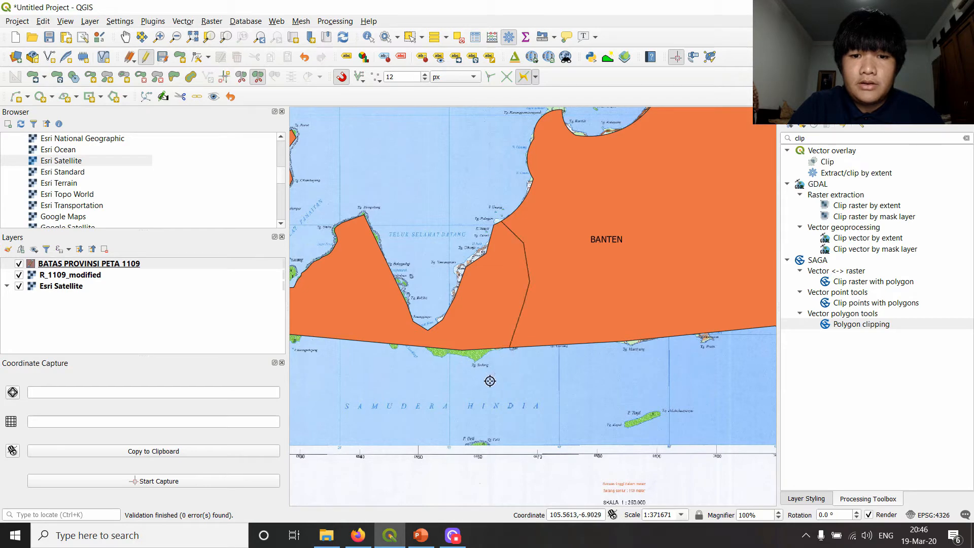
- Check whether the split parts still form one Banten feature by selecting it, clear the selection and undo the part split
{"action": "scroll", "coordinate": [573, 254], "scroll_direction": "down", "scroll_amount": 2}
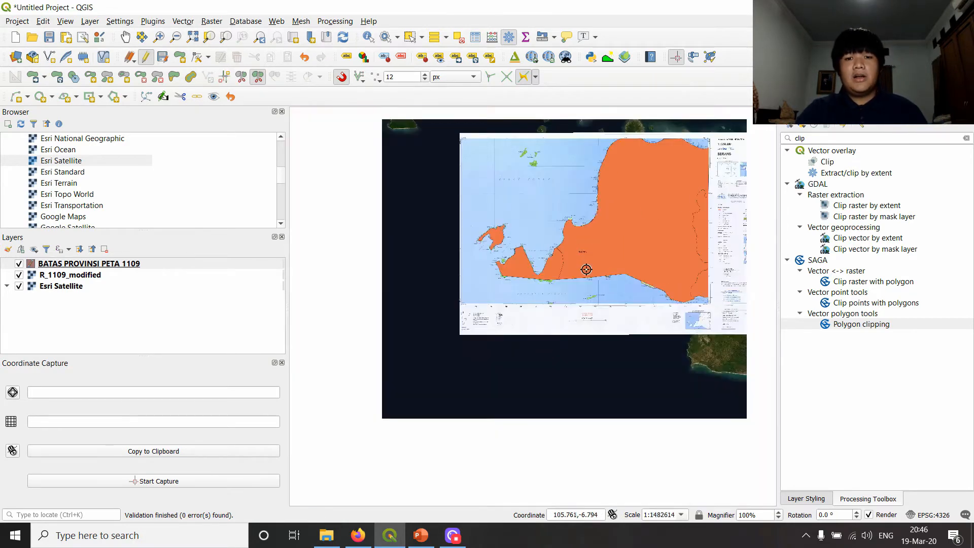
{"action": "left_click", "coordinate": [410, 37]}
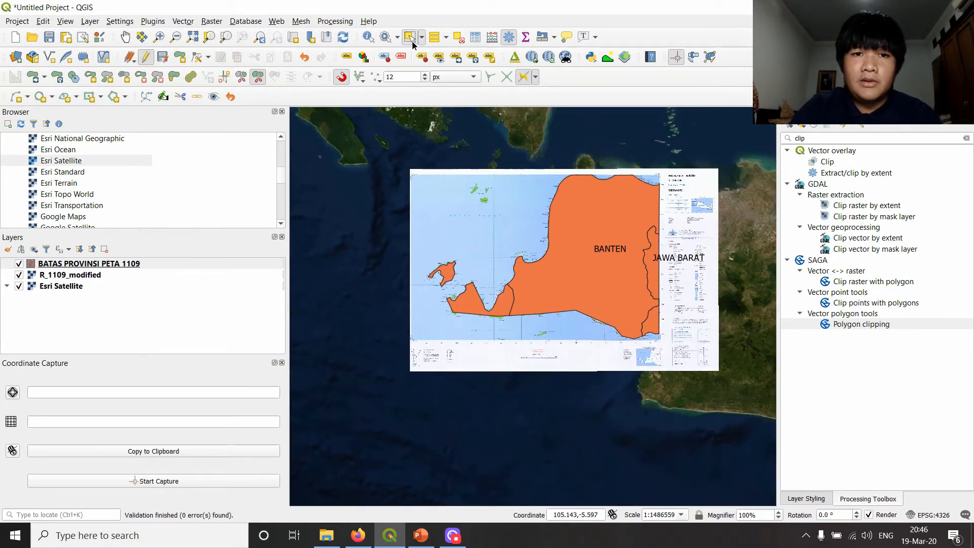
{"action": "left_click", "coordinate": [525, 282]}
{"action": "scroll", "coordinate": [533, 312], "scroll_direction": "up", "scroll_amount": 1}
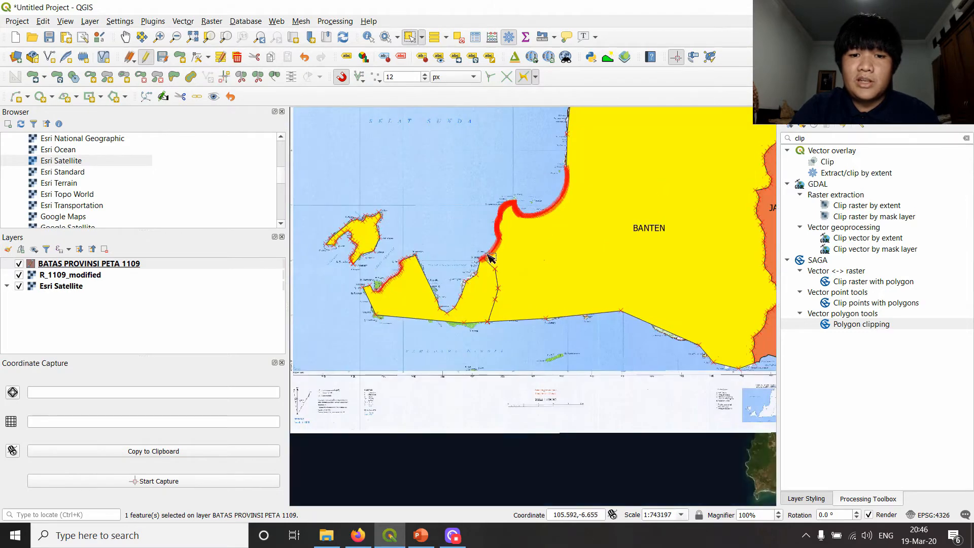
{"action": "left_click", "coordinate": [470, 189]}
{"action": "key", "text": "ctrl+z"}
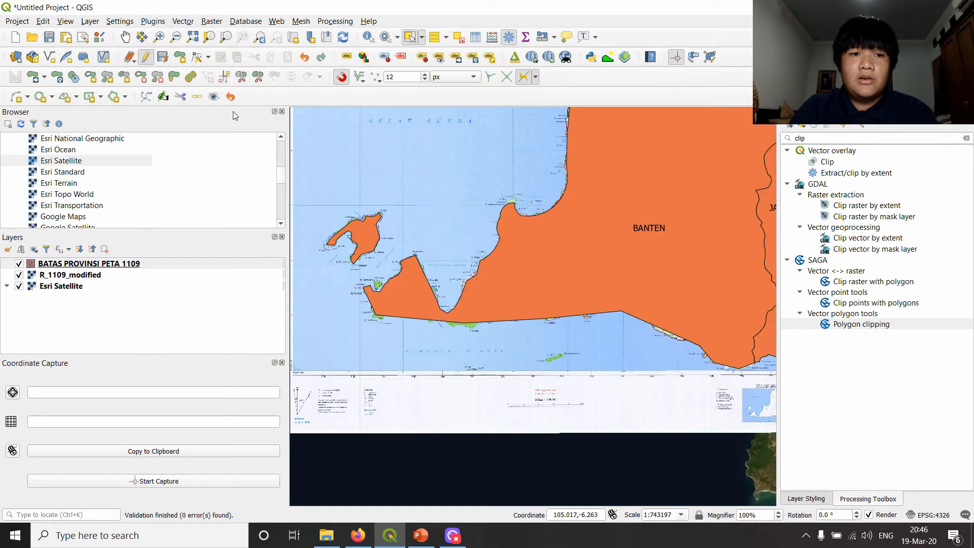
- Split the Banten polygon with Split Features from the coast east of Teluk Selamat Datang to the south coast
{"action": "left_click", "coordinate": [241, 80]}
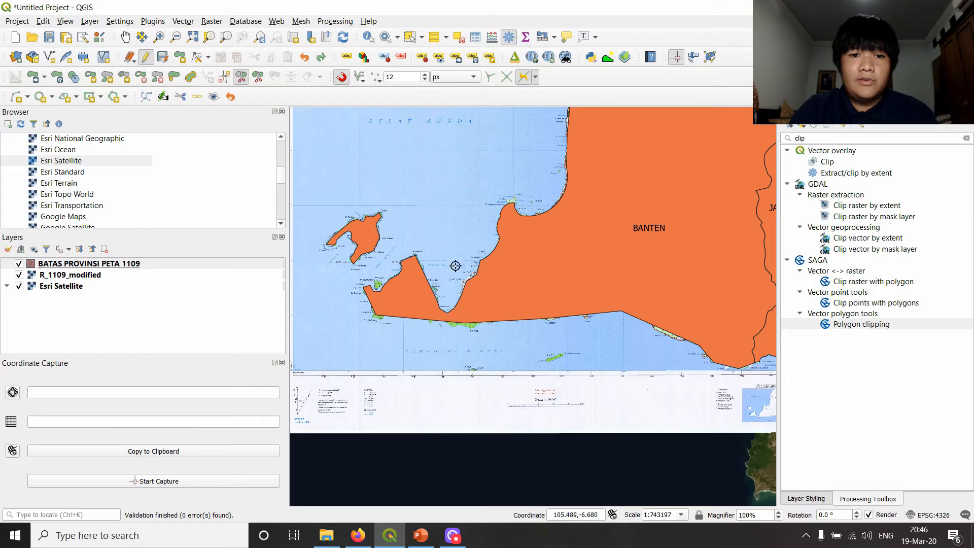
{"action": "left_click", "coordinate": [479, 261]}
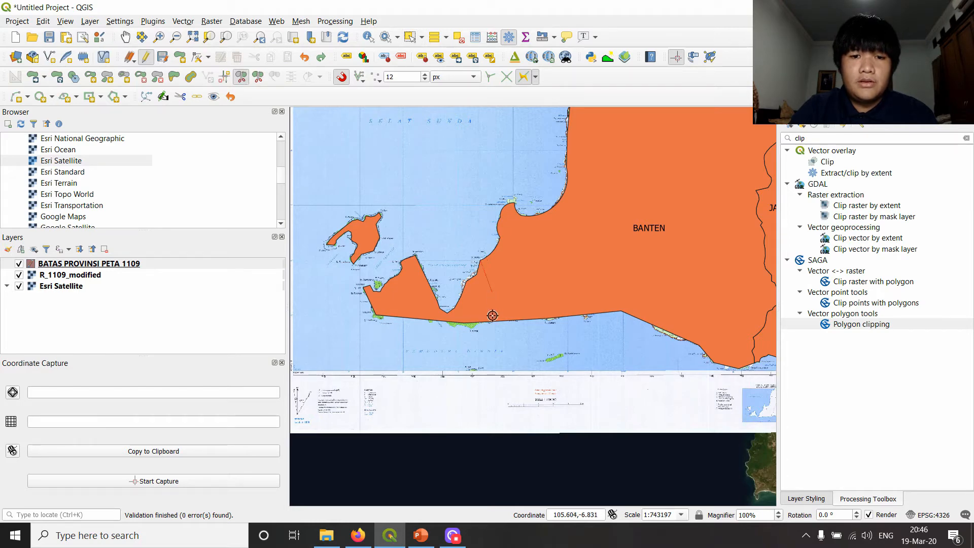
{"action": "left_click", "coordinate": [485, 334]}
{"action": "right_click", "coordinate": [485, 334]}
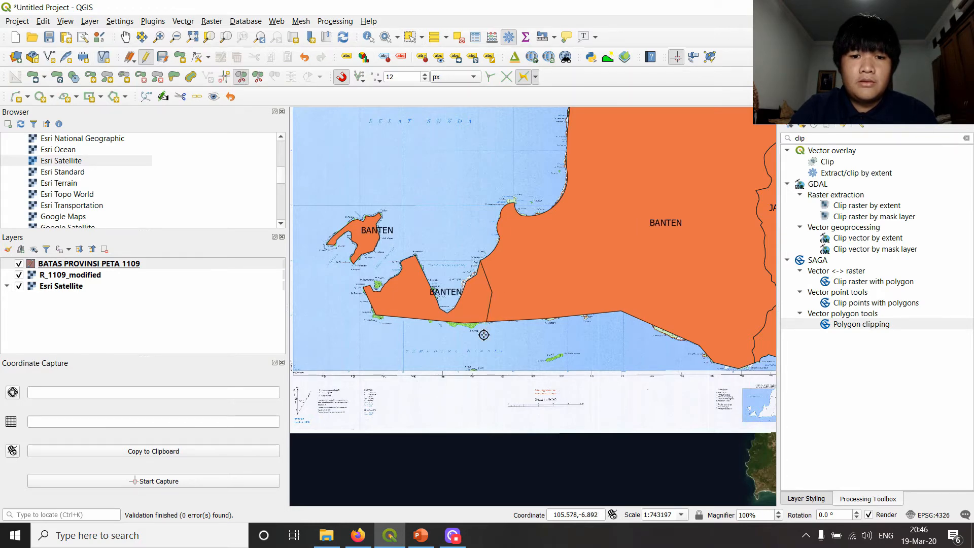
{"action": "scroll", "coordinate": [558, 274], "scroll_direction": "down", "scroll_amount": 1}
{"action": "scroll", "coordinate": [567, 288], "scroll_direction": "up", "scroll_amount": 2}
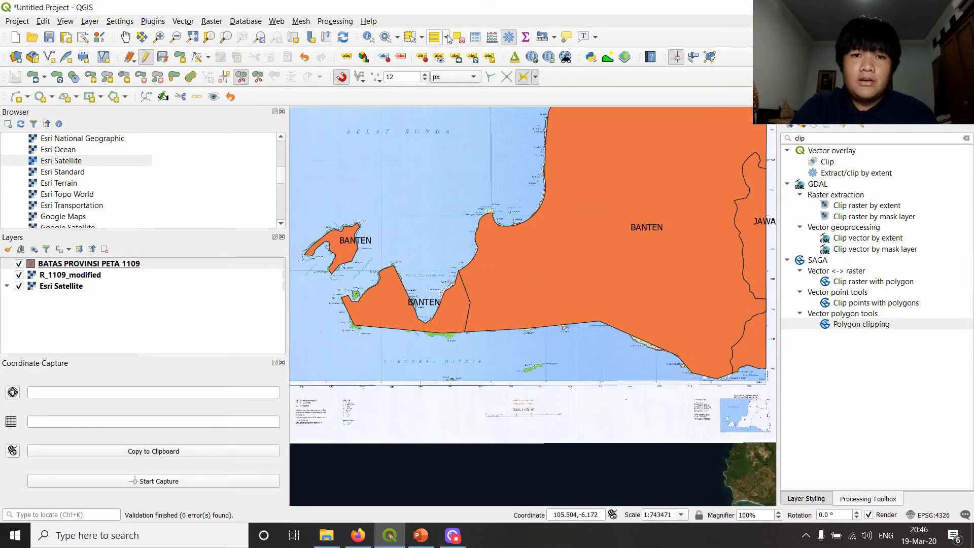
- Check that the mainland, the western peninsula and P. Panaitan are separate features by selecting each, and clear the selection
{"action": "left_click", "coordinate": [410, 37]}
{"action": "left_click", "coordinate": [587, 308]}
{"action": "left_click", "coordinate": [456, 323]}
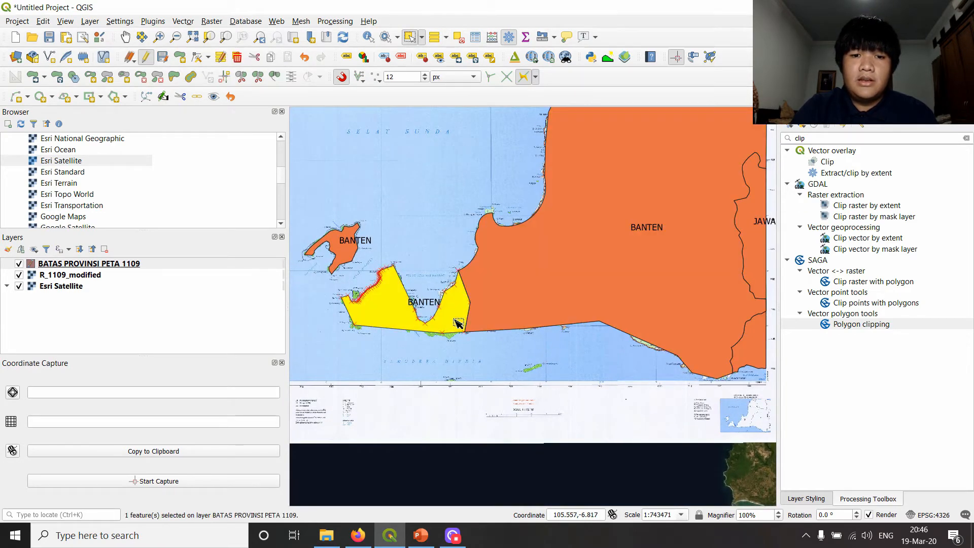
{"action": "left_click", "coordinate": [351, 235]}
{"action": "left_click", "coordinate": [382, 206]}
{"action": "scroll", "coordinate": [459, 287], "scroll_direction": "down", "scroll_amount": 1}
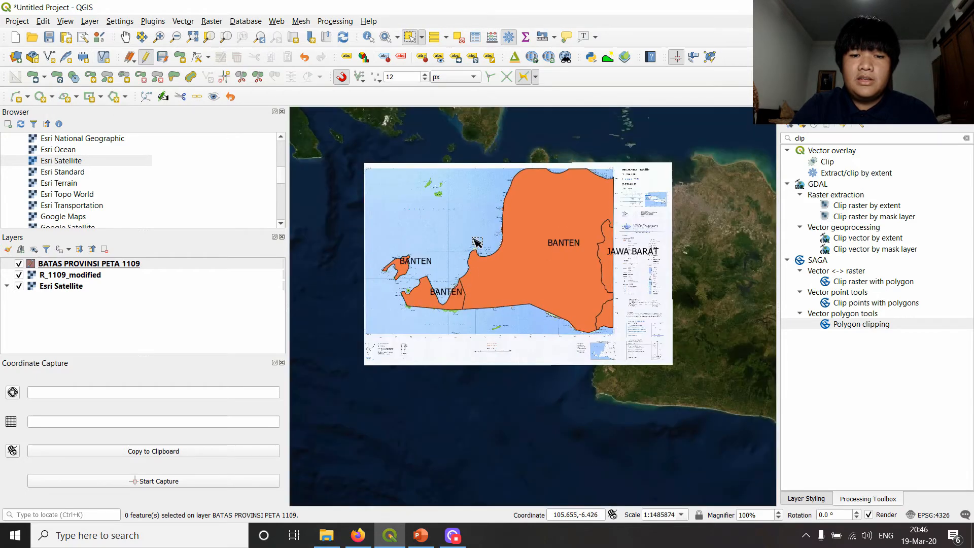
{"action": "scroll", "coordinate": [454, 317], "scroll_direction": "up", "scroll_amount": 1}
{"action": "left_click", "coordinate": [446, 327]}
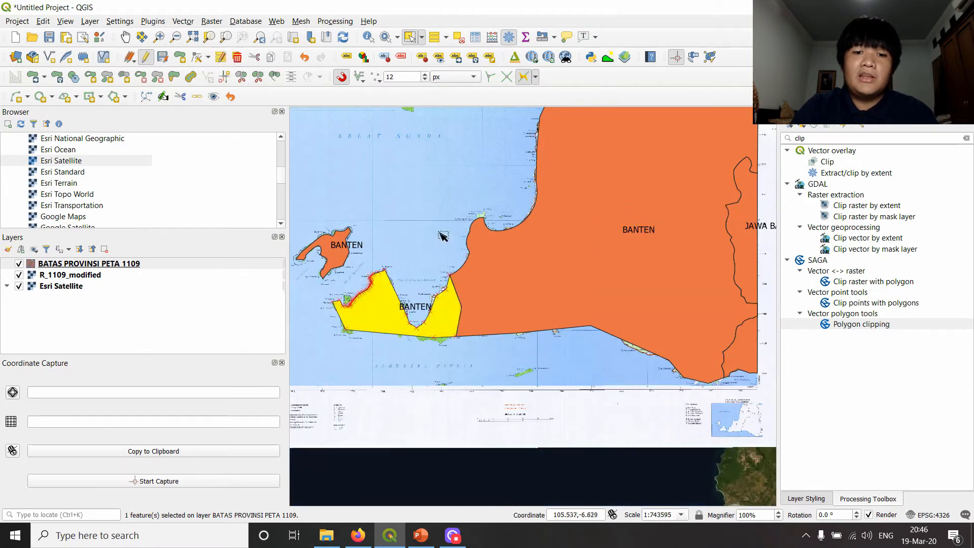
{"action": "left_click", "coordinate": [432, 188]}
{"action": "left_click", "coordinate": [366, 314]}
{"action": "left_click", "coordinate": [382, 252]}
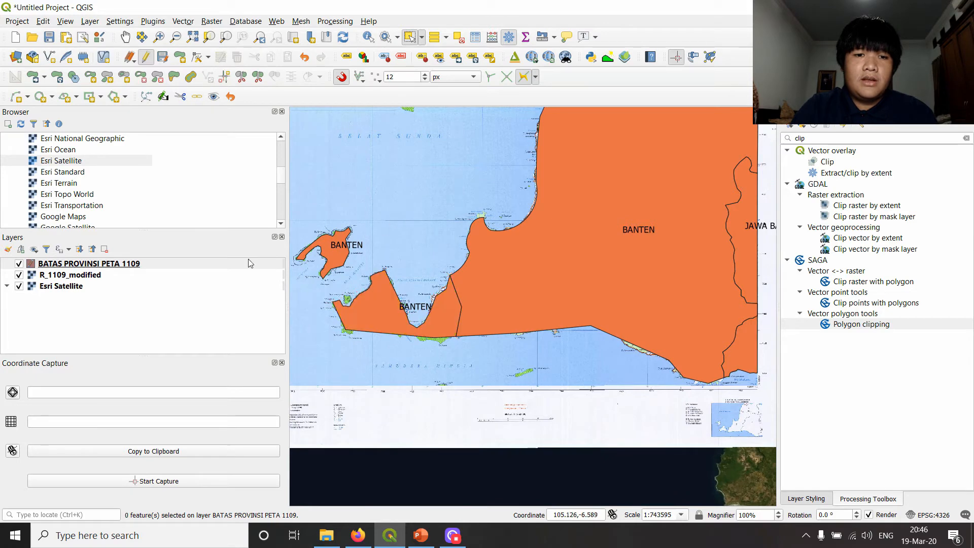
- Inspect the records of the split Banten features in the BATAS PROVINSI PETA 1109 attribute table and close it
{"action": "right_click", "coordinate": [128, 264]}
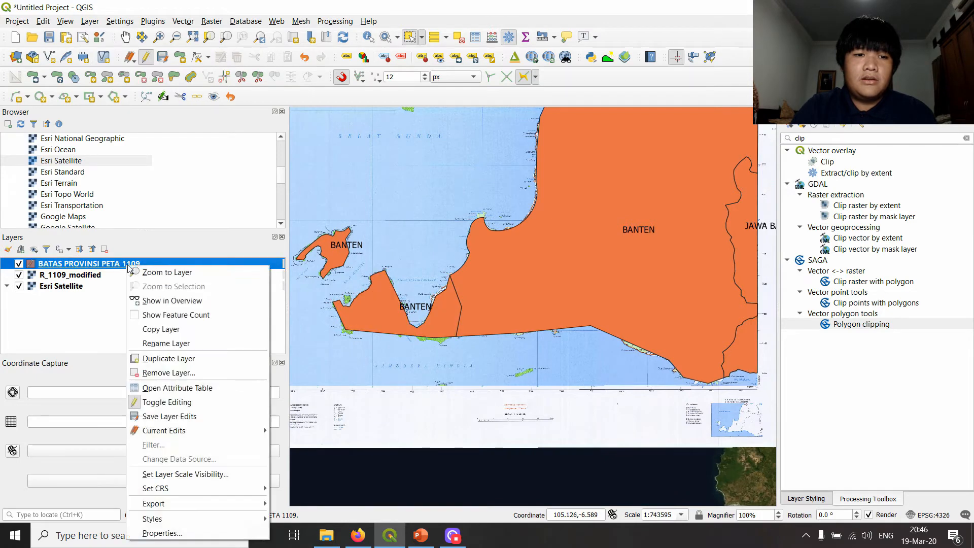
{"action": "left_click", "coordinate": [194, 387]}
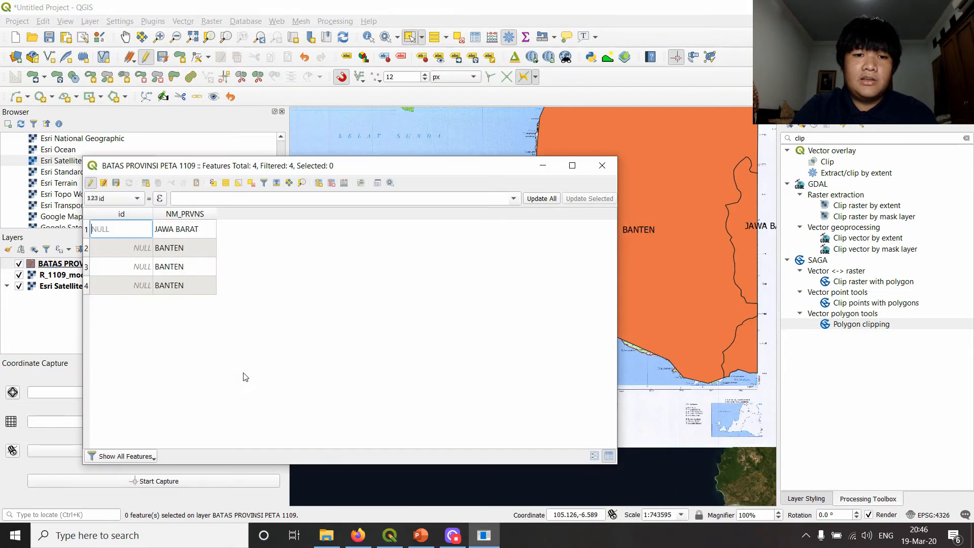
{"action": "left_click", "coordinate": [596, 169]}
- Recheck the province records in the BATAS PROVINSI PETA 1109 attribute table with the feature split undone, and close the table
{"action": "right_click", "coordinate": [117, 264]}
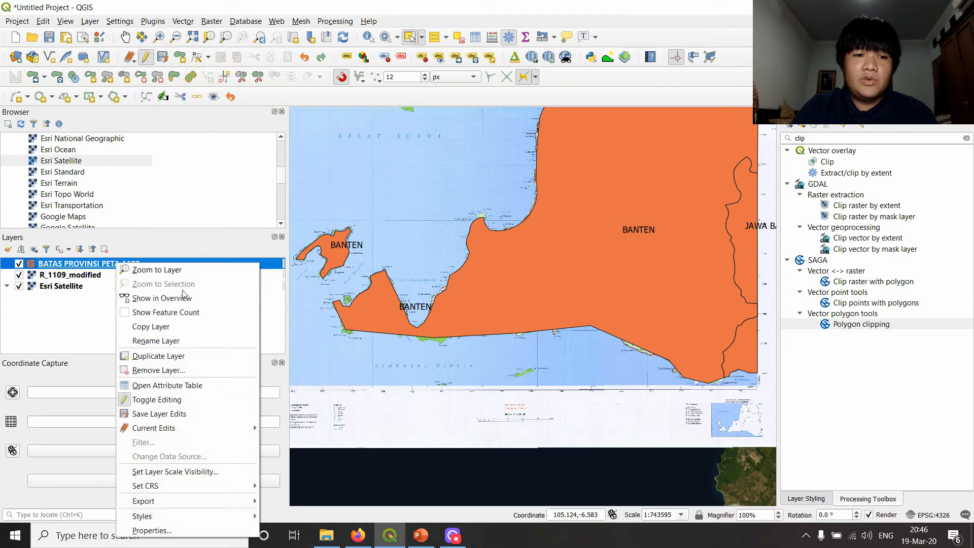
{"action": "left_click", "coordinate": [193, 385]}
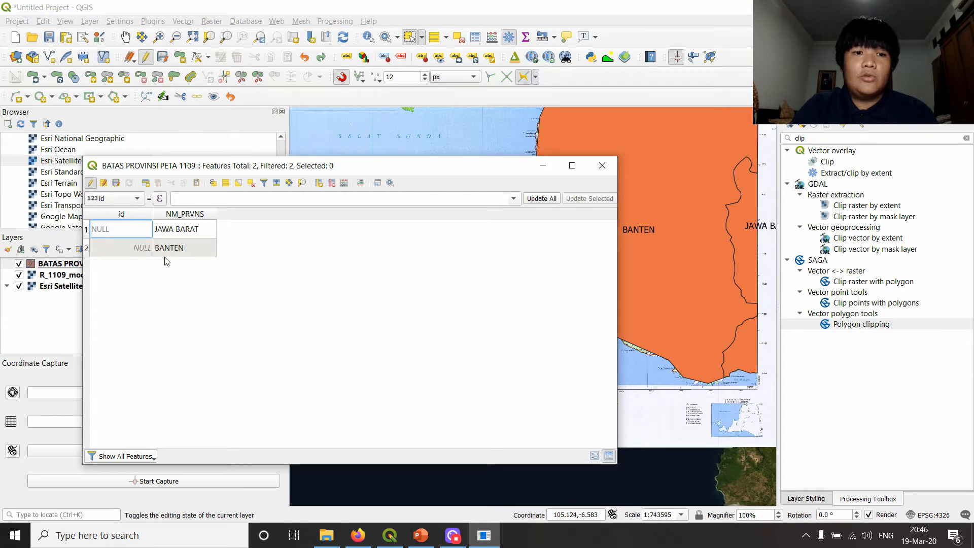
{"action": "left_click", "coordinate": [602, 165]}
{"action": "scroll", "coordinate": [634, 225], "scroll_direction": "down", "scroll_amount": 2}
{"action": "scroll", "coordinate": [634, 225], "scroll_direction": "up", "scroll_amount": 2}
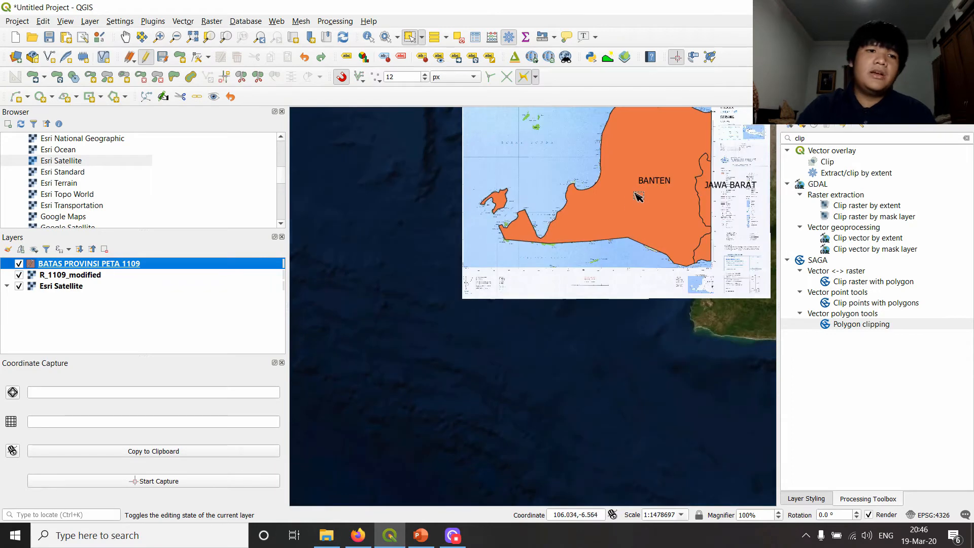
{"action": "scroll", "coordinate": [522, 325], "scroll_direction": "down", "scroll_amount": 1}
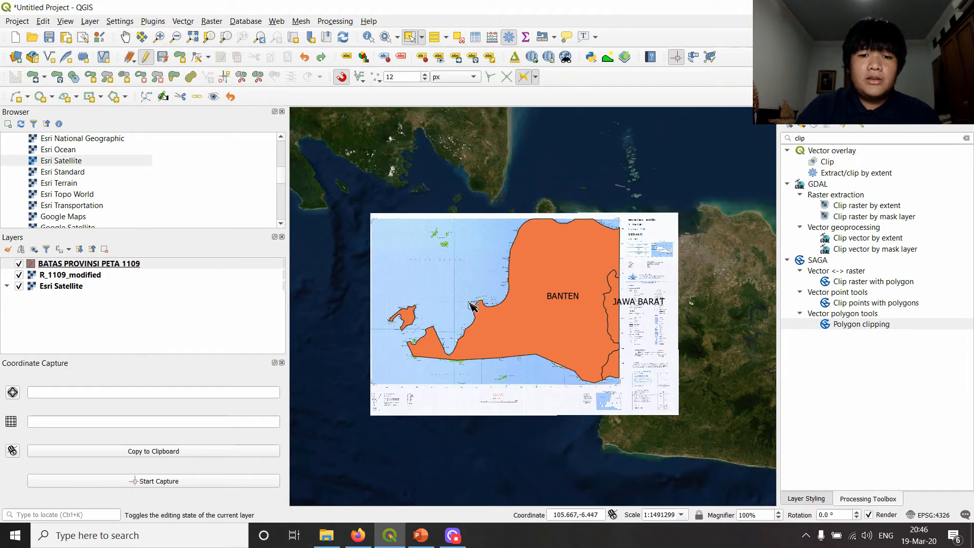
{"action": "scroll", "coordinate": [467, 309], "scroll_direction": "up", "scroll_amount": 1}
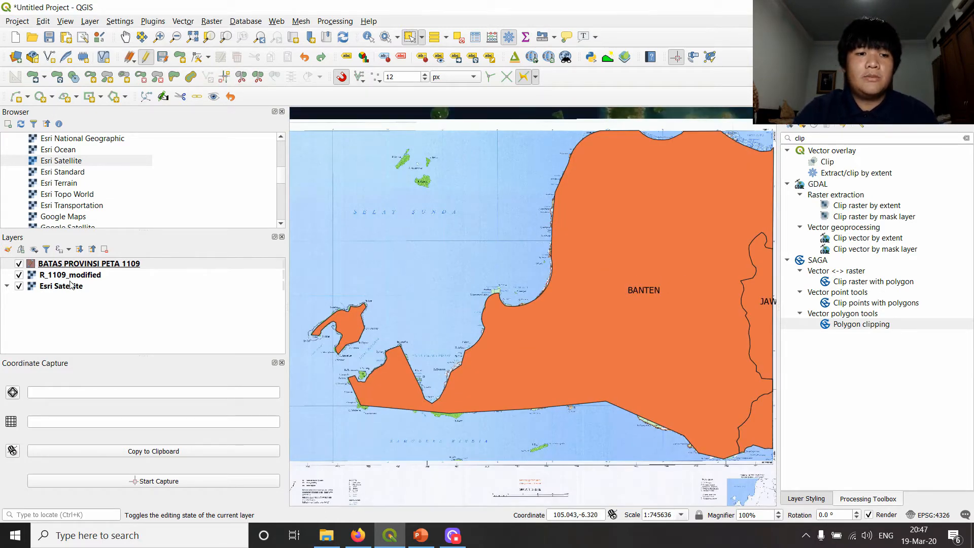
{"action": "scroll", "coordinate": [518, 212], "scroll_direction": "down", "scroll_amount": 1}
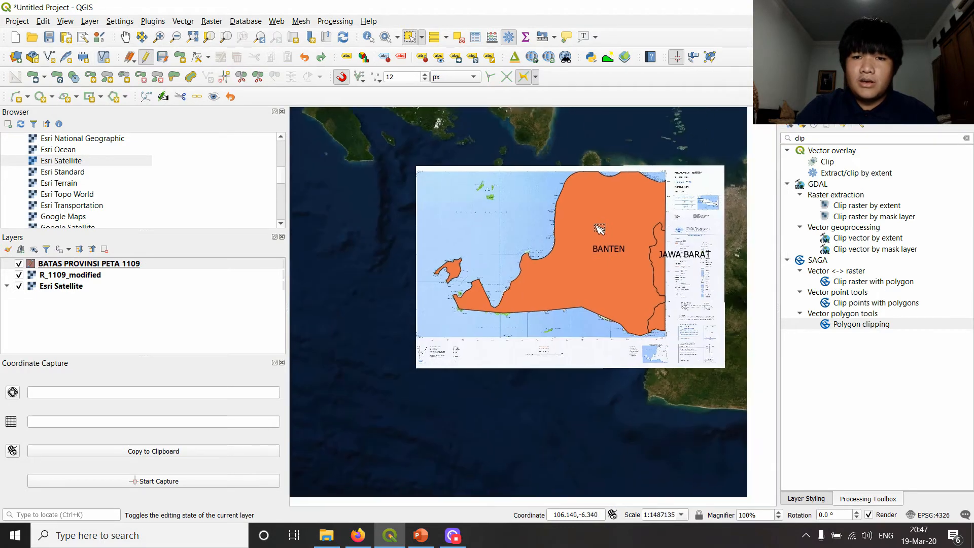
{"action": "scroll", "coordinate": [604, 211], "scroll_direction": "up", "scroll_amount": 1}
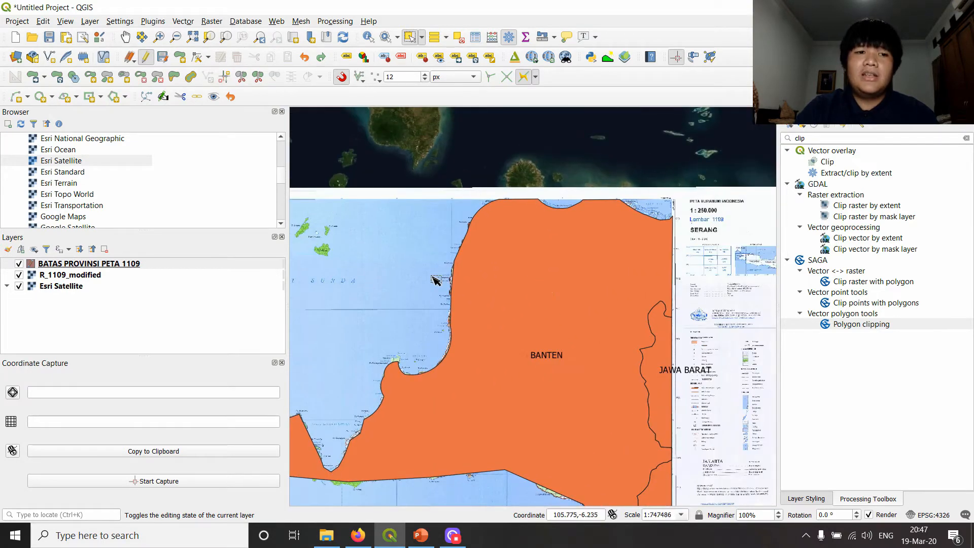
{"action": "scroll", "coordinate": [419, 275], "scroll_direction": "down", "scroll_amount": 1}
{"action": "scroll", "coordinate": [445, 268], "scroll_direction": "up", "scroll_amount": 1}
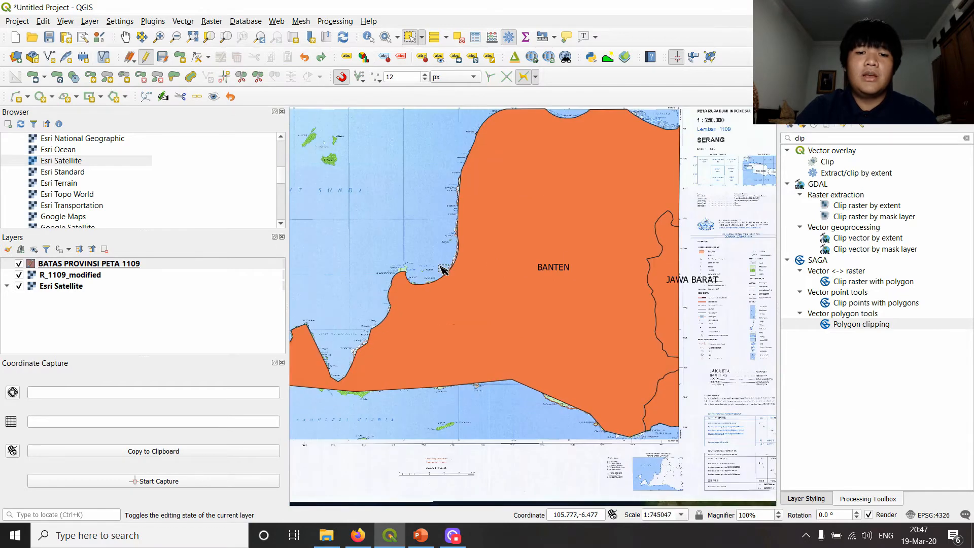
{"action": "left_click_drag", "start_coordinate": [441, 264], "coordinate": [528, 288]}
{"action": "scroll", "coordinate": [522, 286], "scroll_direction": "down", "scroll_amount": 3}
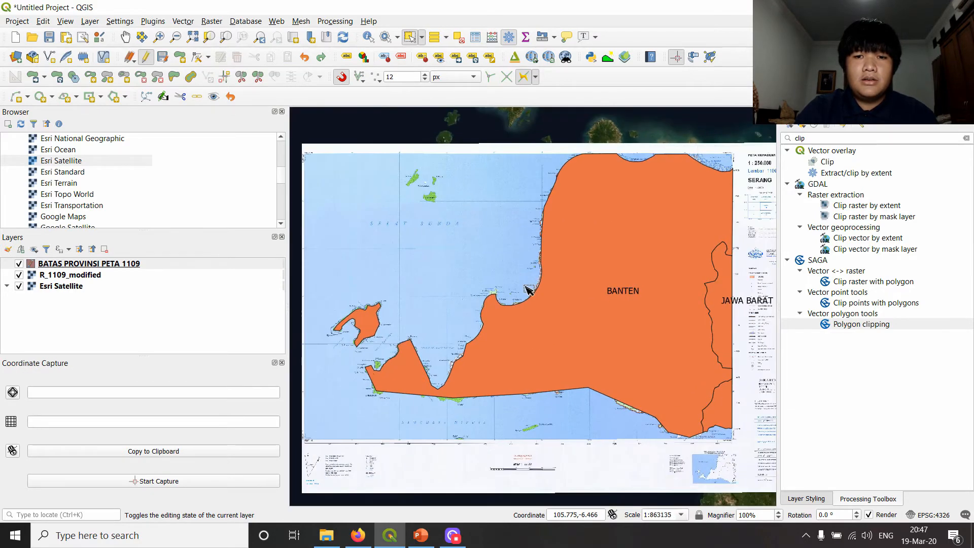
- Save the edits to the BATAS PROVINSI PETA 1109 layer, end its editing session and hide the layer
{"action": "left_click", "coordinate": [165, 58]}
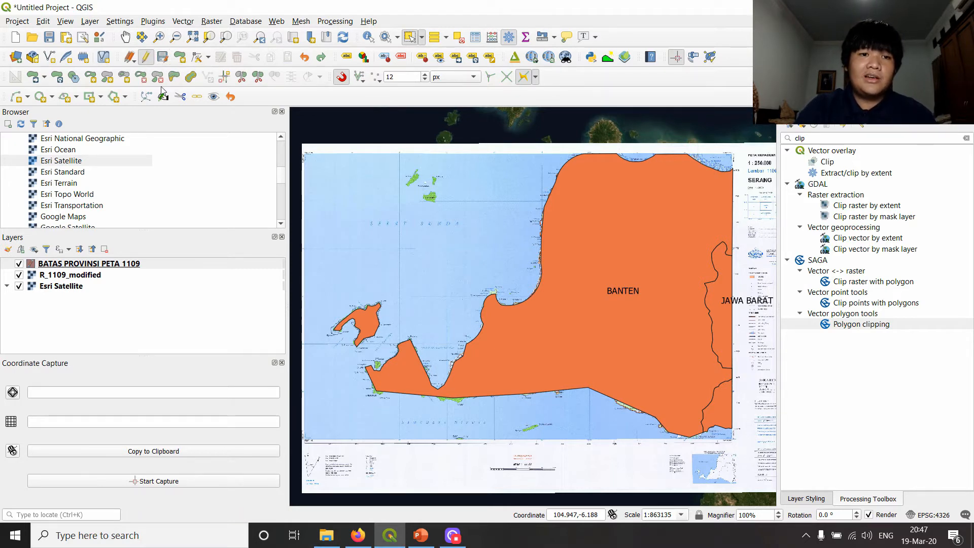
{"action": "left_click", "coordinate": [163, 58]}
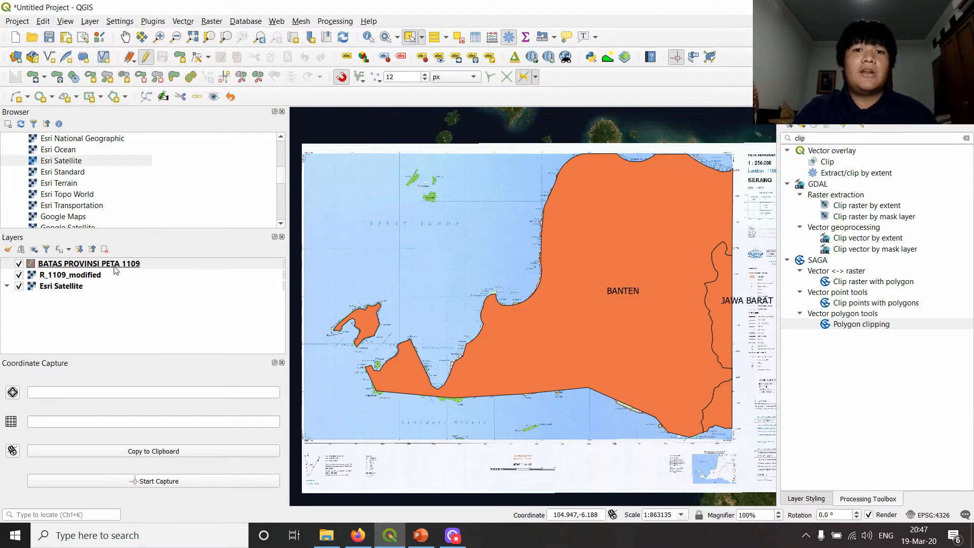
{"action": "mouse_move", "coordinate": [115, 270]}
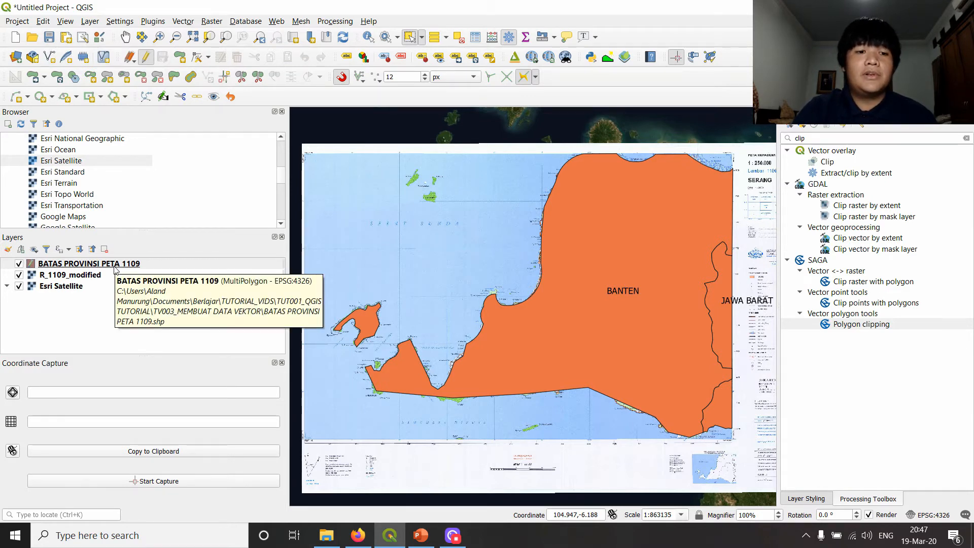
{"action": "left_click", "coordinate": [115, 266]}
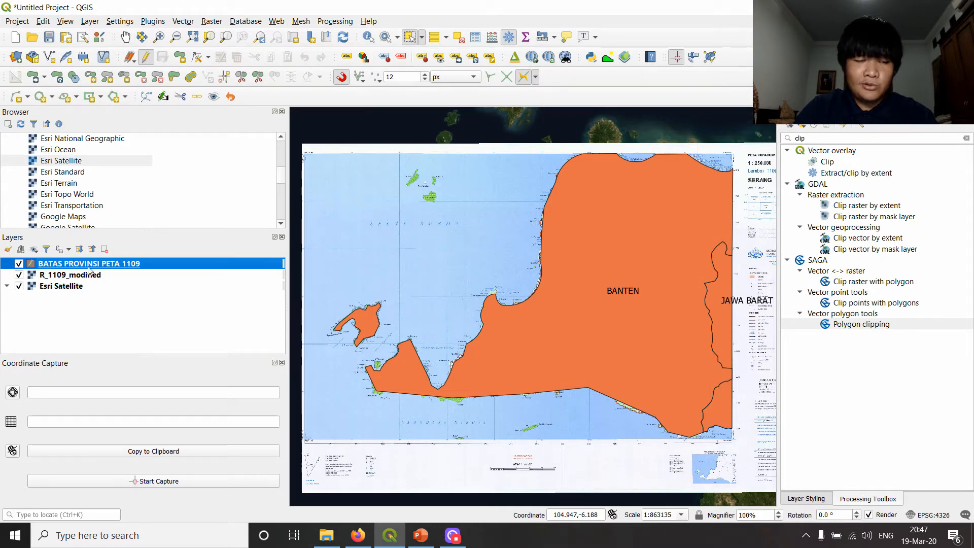
{"action": "left_click", "coordinate": [146, 57]}
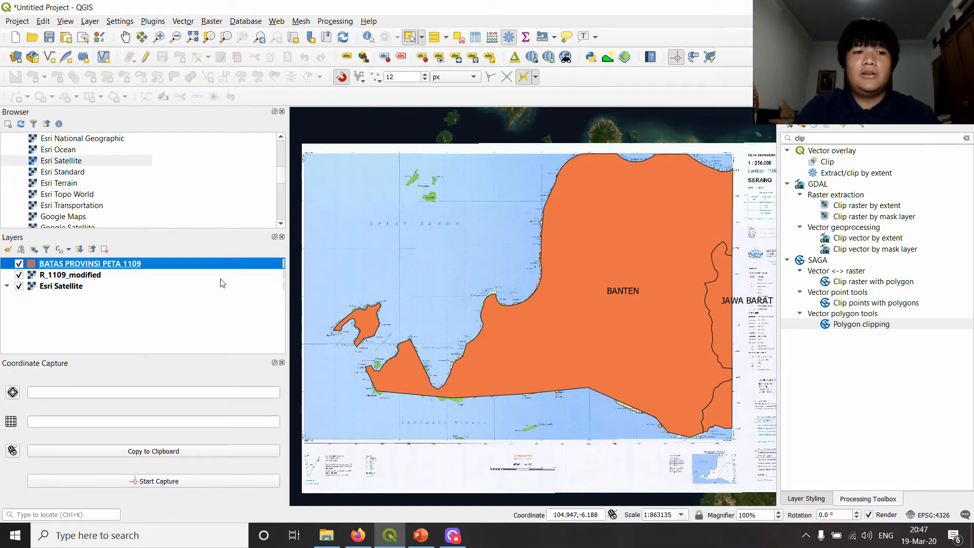
{"action": "left_click", "coordinate": [218, 336]}
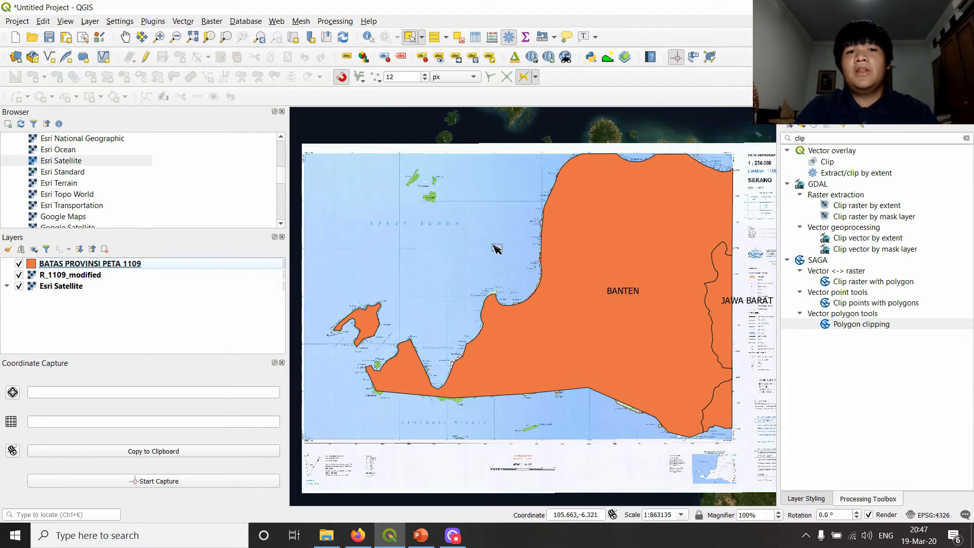
{"action": "left_click", "coordinate": [18, 264]}
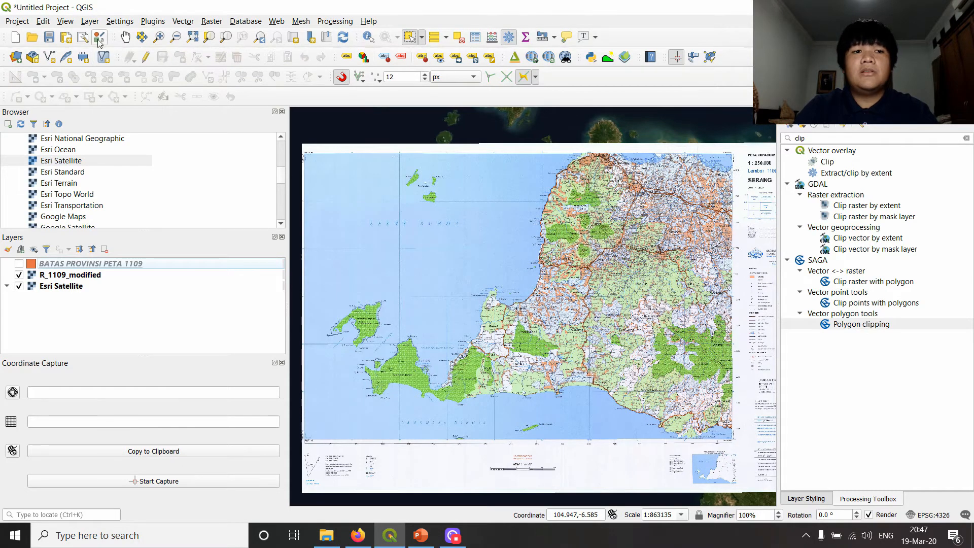
- Set up a new shapefile layer with Line geometry, named BATAS PANTAI PETA 1109, in the TV003_MEMBUAT DATA VEKTOR folder
{"action": "left_click", "coordinate": [90, 21]}
{"action": "mouse_move", "coordinate": [146, 64]}
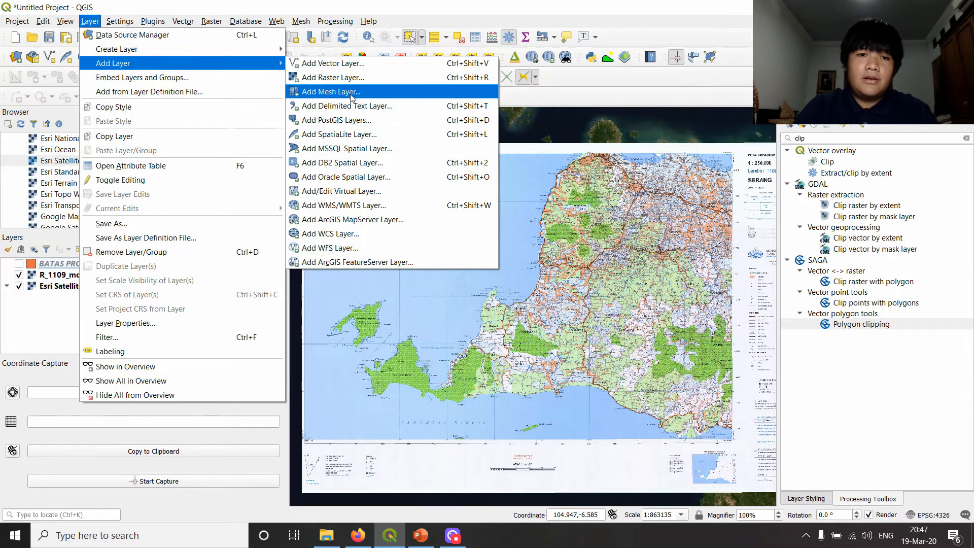
{"action": "mouse_move", "coordinate": [244, 52]}
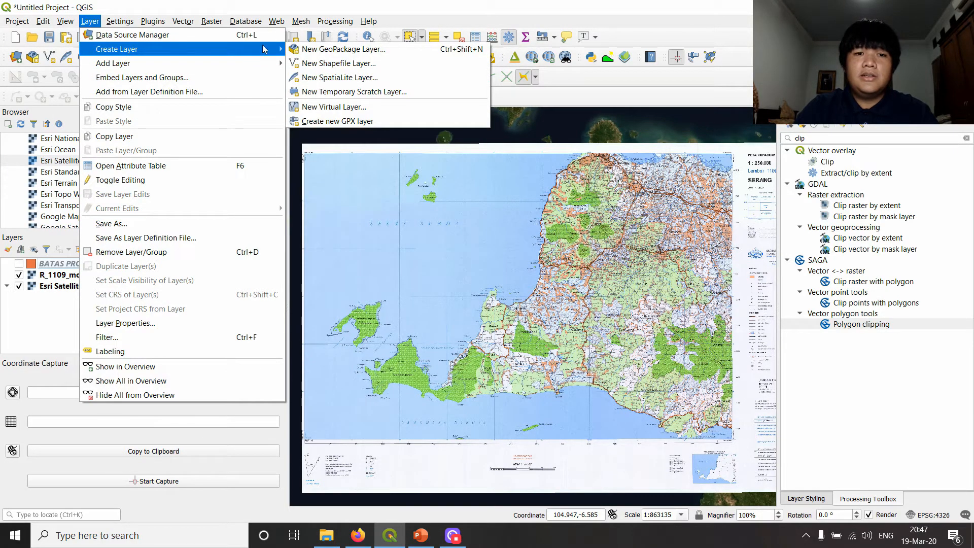
{"action": "left_click", "coordinate": [354, 69]}
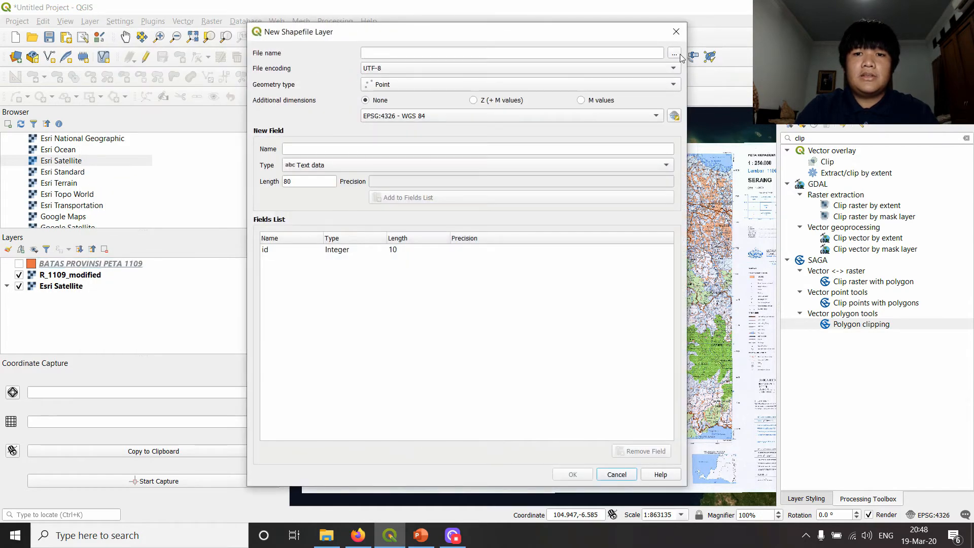
{"action": "left_click", "coordinate": [674, 53]}
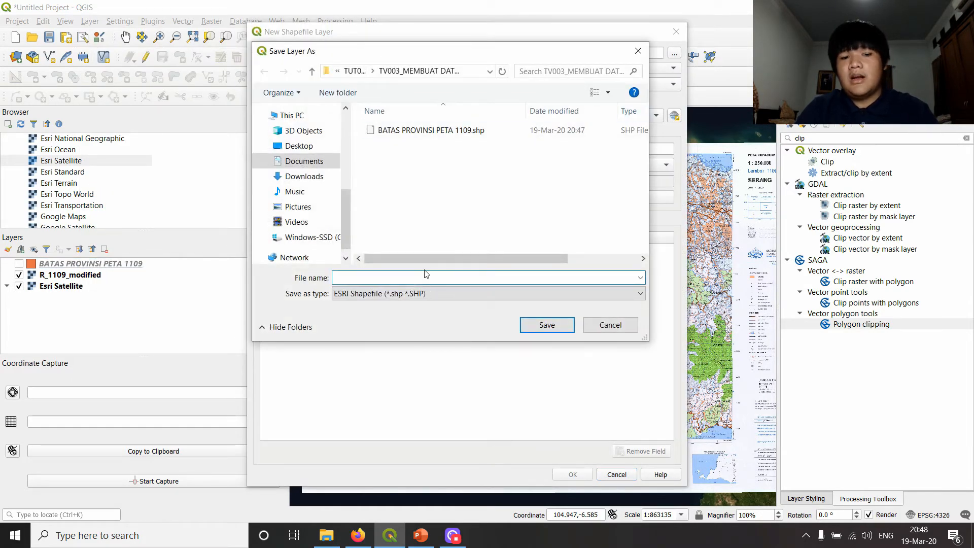
{"action": "type", "text": "BAT"}
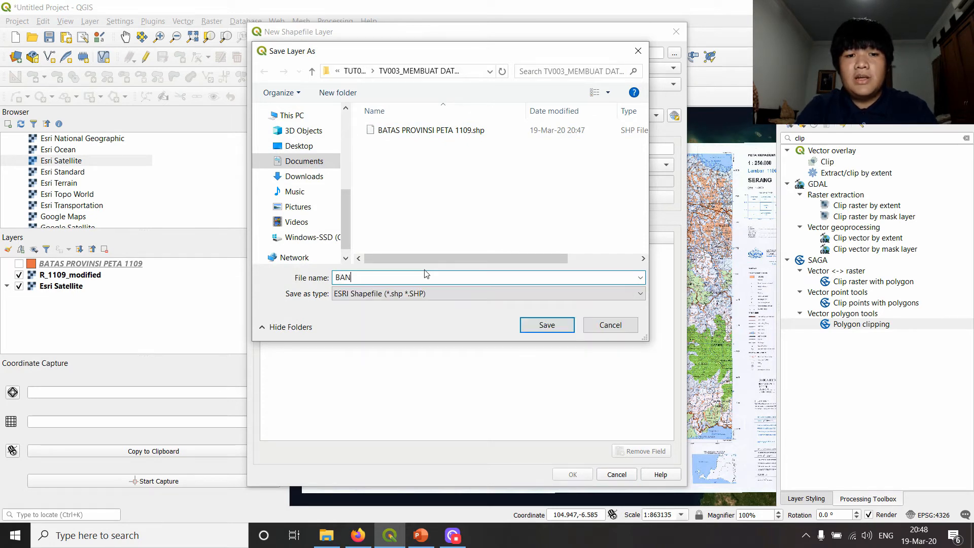
{"action": "type", "text": "AS PANTA"}
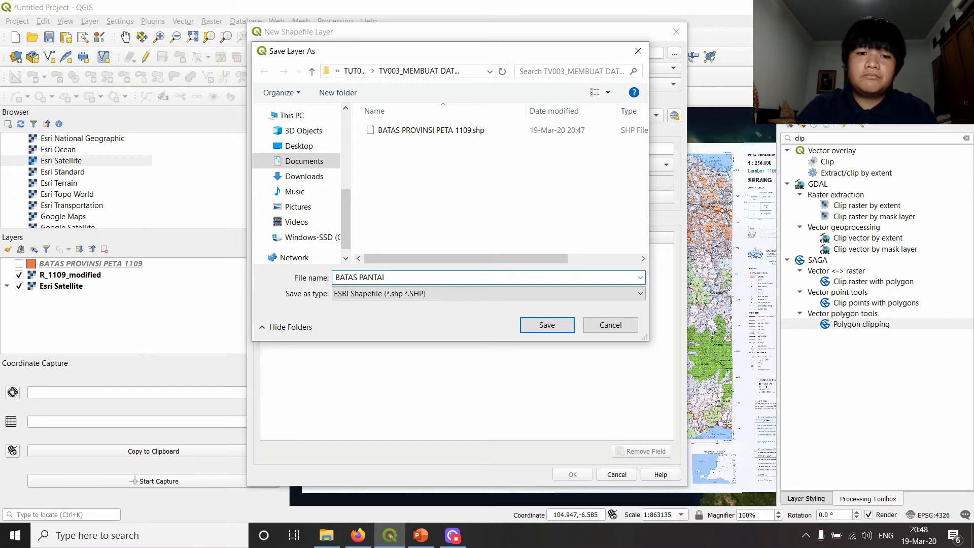
{"action": "type", "text": "I"}
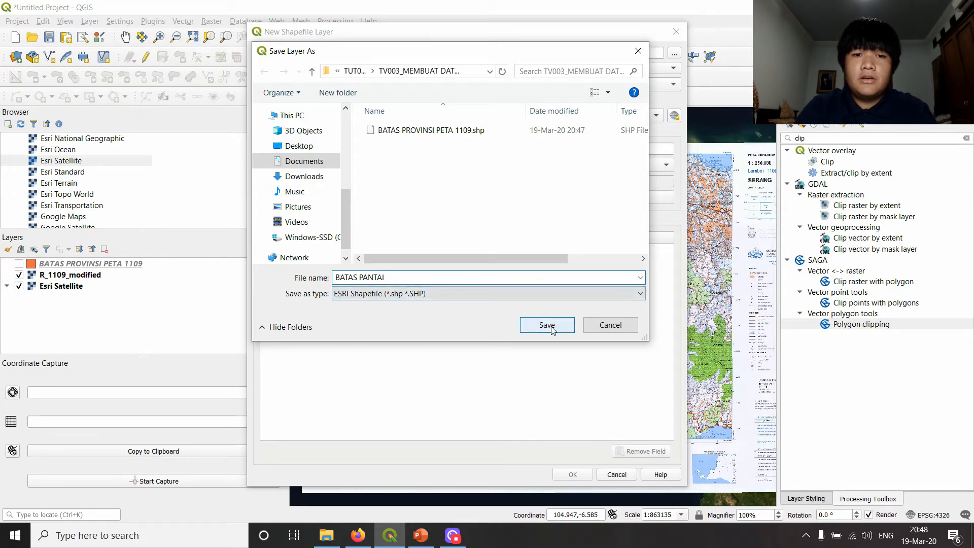
{"action": "type", "text": " PETA 1109"}
{"action": "key", "text": "Return"}
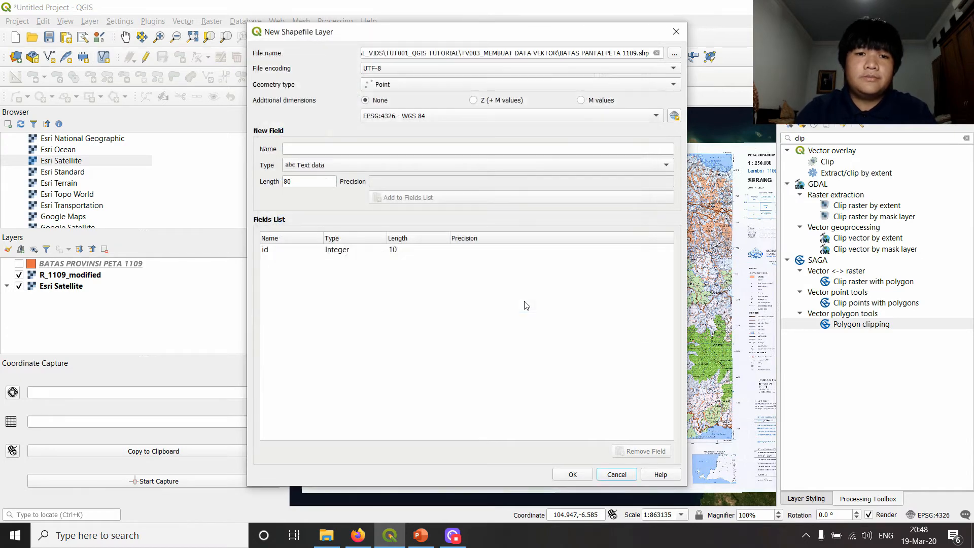
{"action": "left_click", "coordinate": [430, 90]}
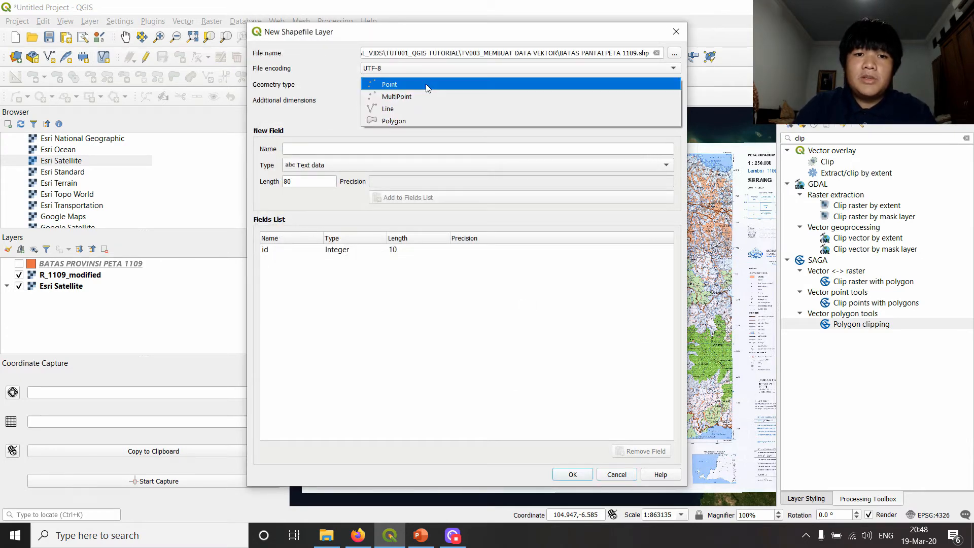
{"action": "left_click", "coordinate": [400, 113]}
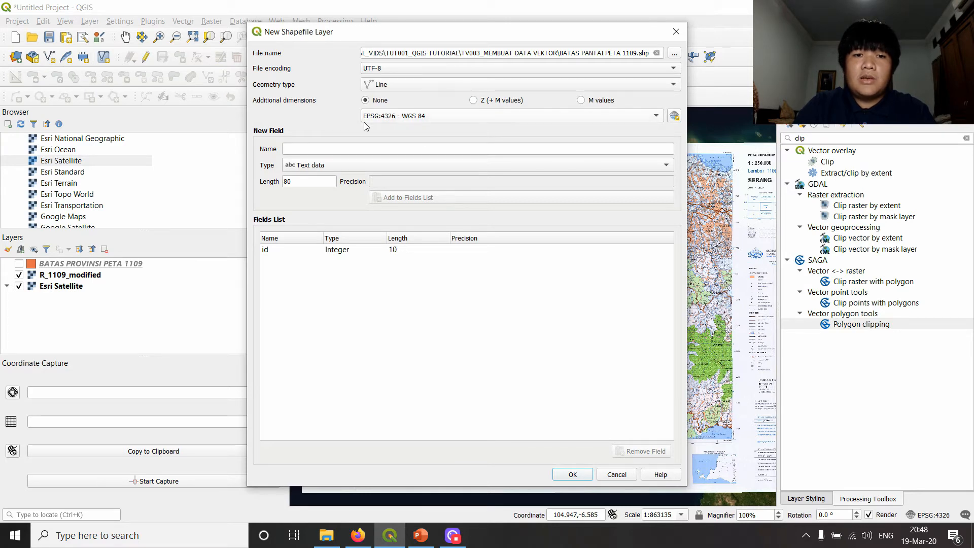
- Add a decimal number field named PANJANG with length 20 and precision 3 to the new shapefile
{"action": "left_click", "coordinate": [462, 149]}
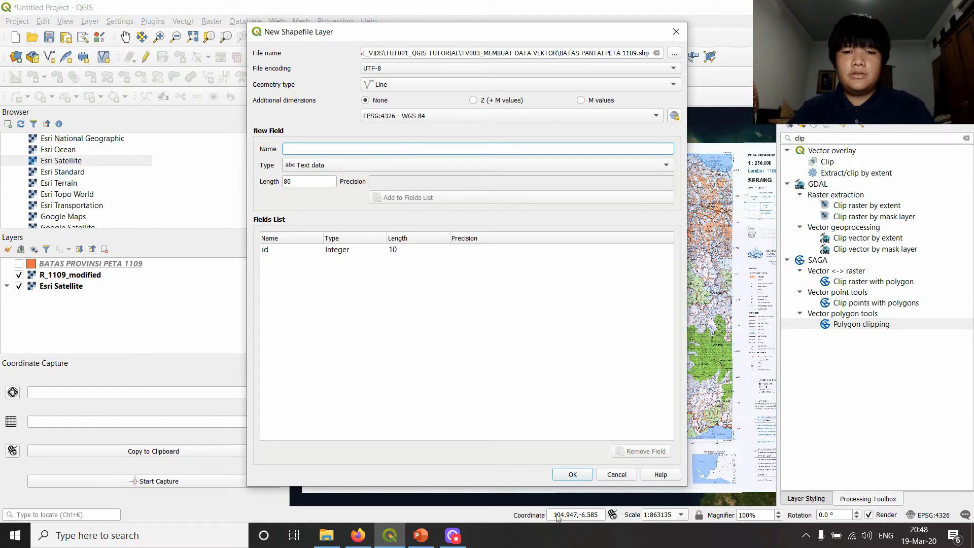
{"action": "left_click", "coordinate": [394, 173]}
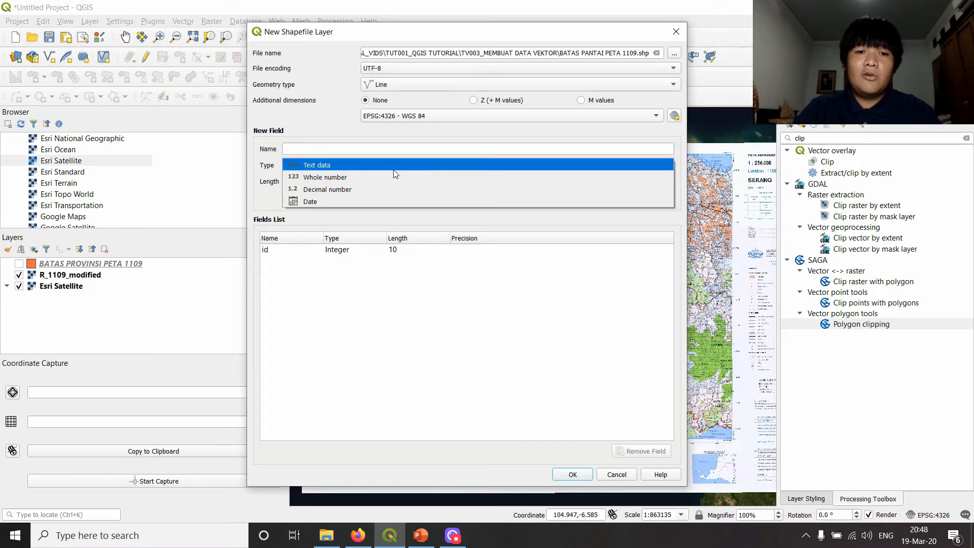
{"action": "left_click", "coordinate": [349, 190]}
{"action": "type", "text": "PANJANG"}
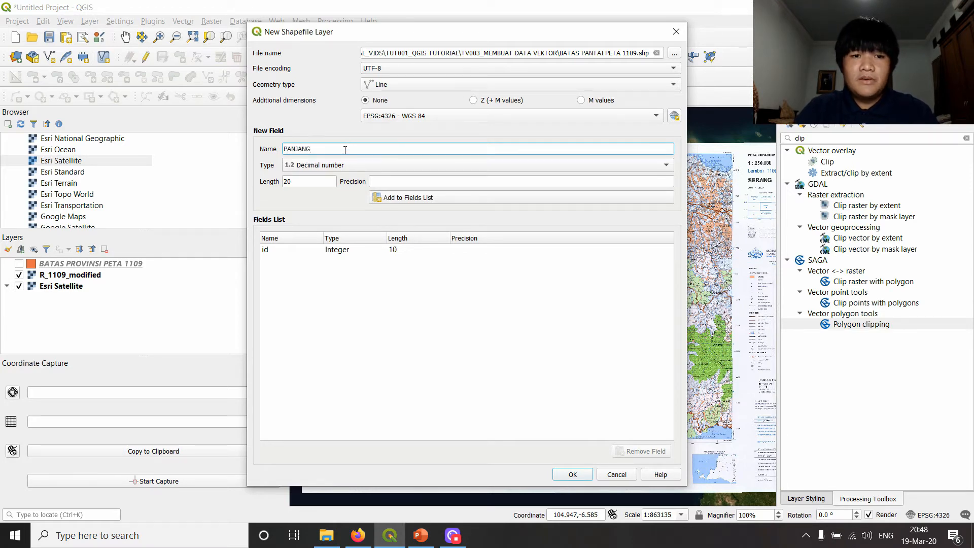
{"action": "left_click", "coordinate": [319, 180]}
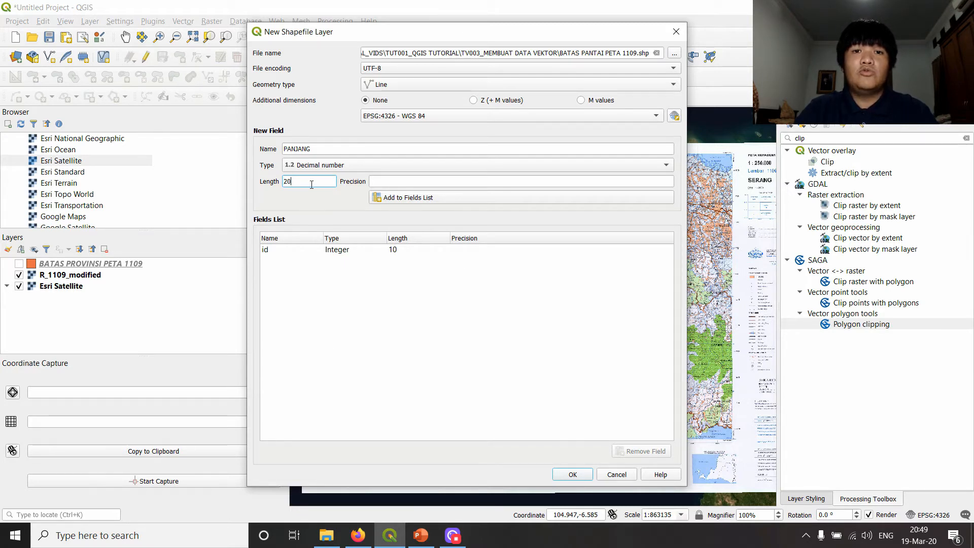
{"action": "left_click", "coordinate": [405, 181]}
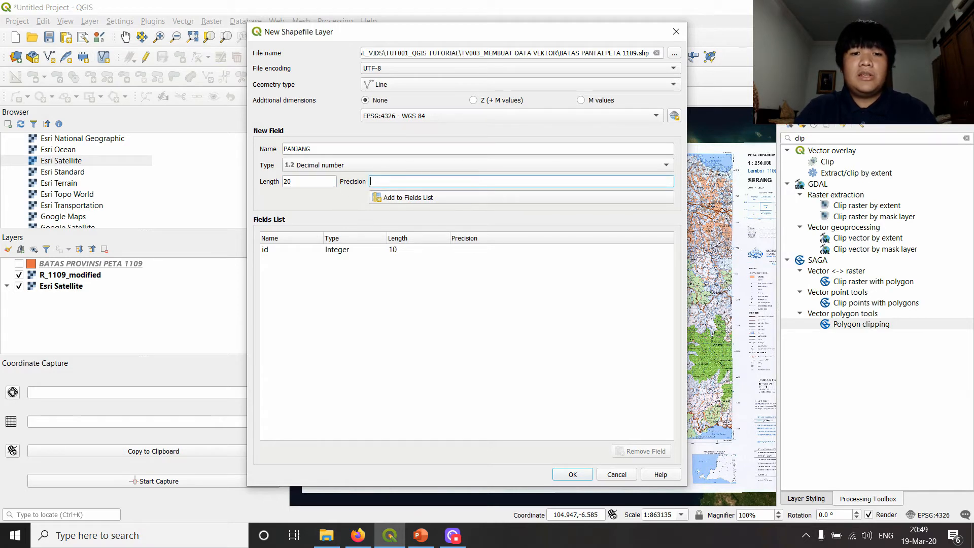
{"action": "type", "text": "3"}
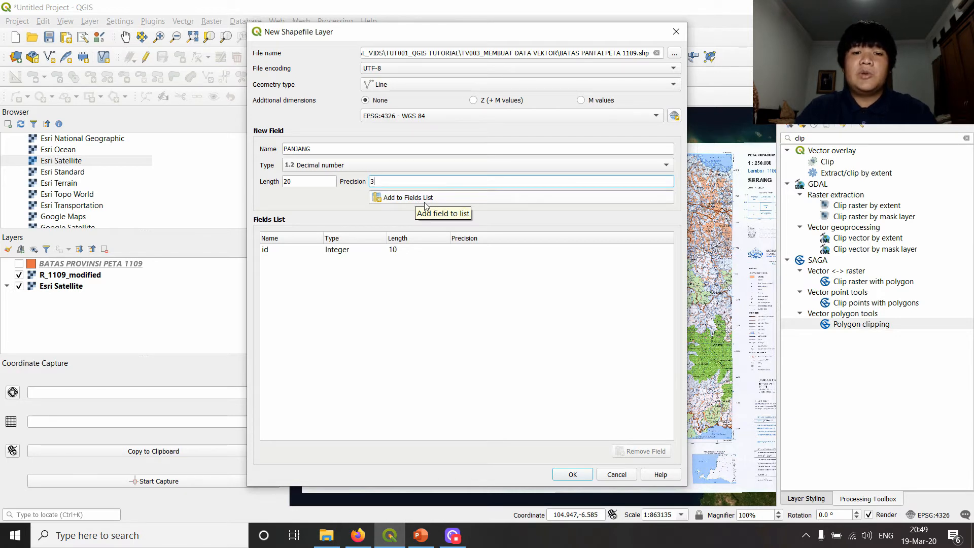
{"action": "left_click", "coordinate": [424, 202]}
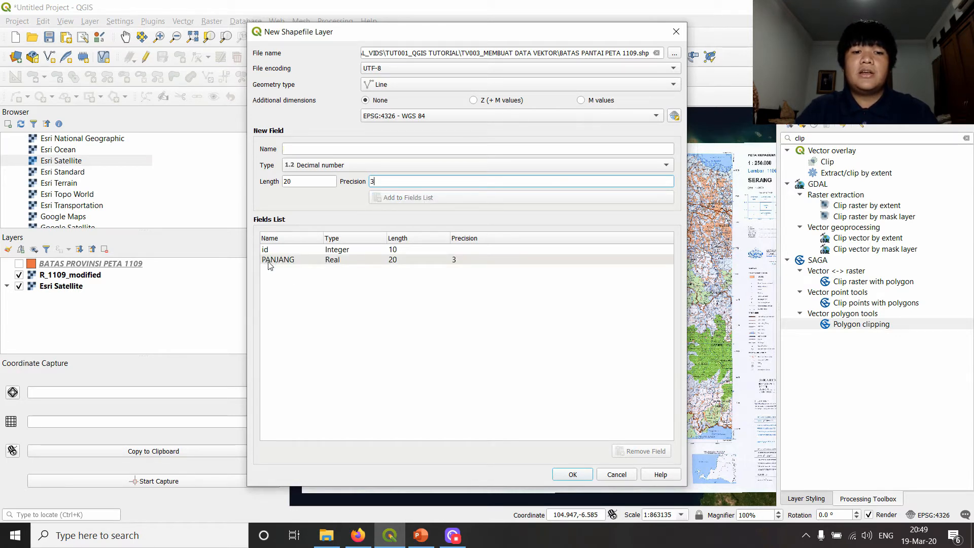
- Remove the default id field and add a whole number field named KODE BATAS with length 10
{"action": "left_click", "coordinate": [403, 150]}
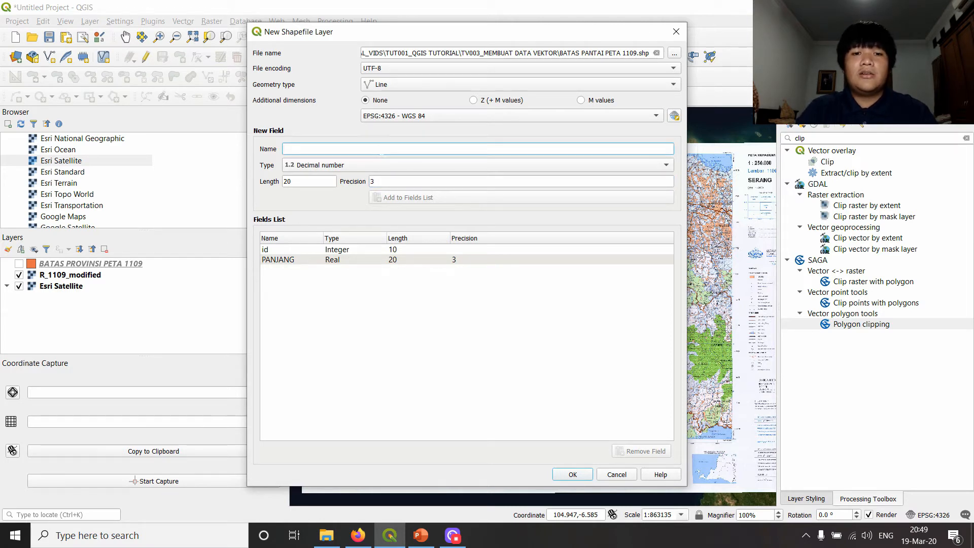
{"action": "left_click", "coordinate": [383, 161]}
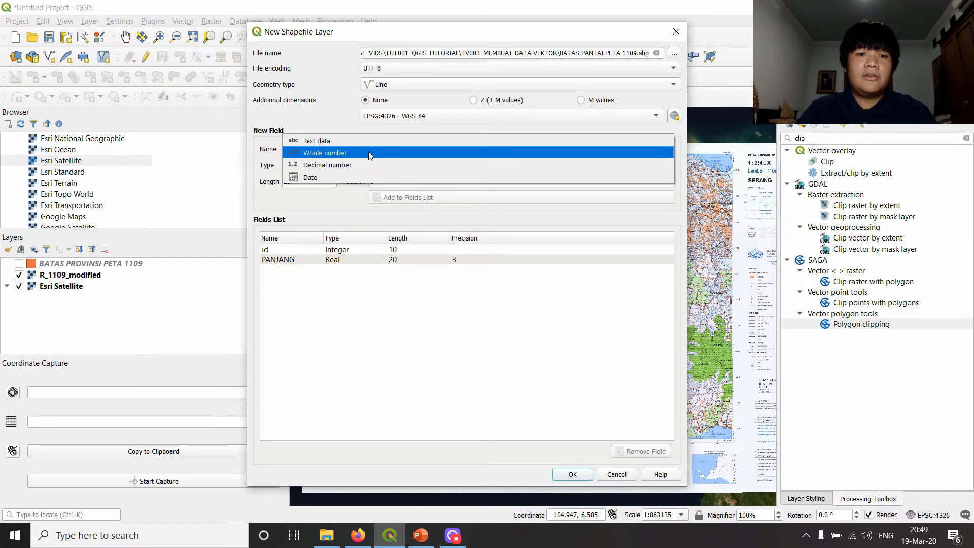
{"action": "left_click", "coordinate": [369, 155]}
{"action": "left_click", "coordinate": [366, 150]}
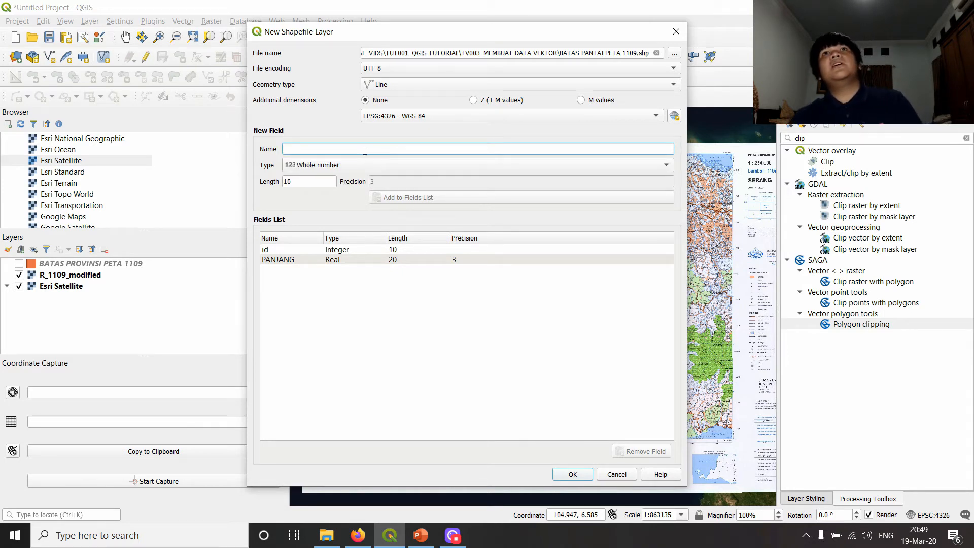
{"action": "left_click", "coordinate": [303, 250]}
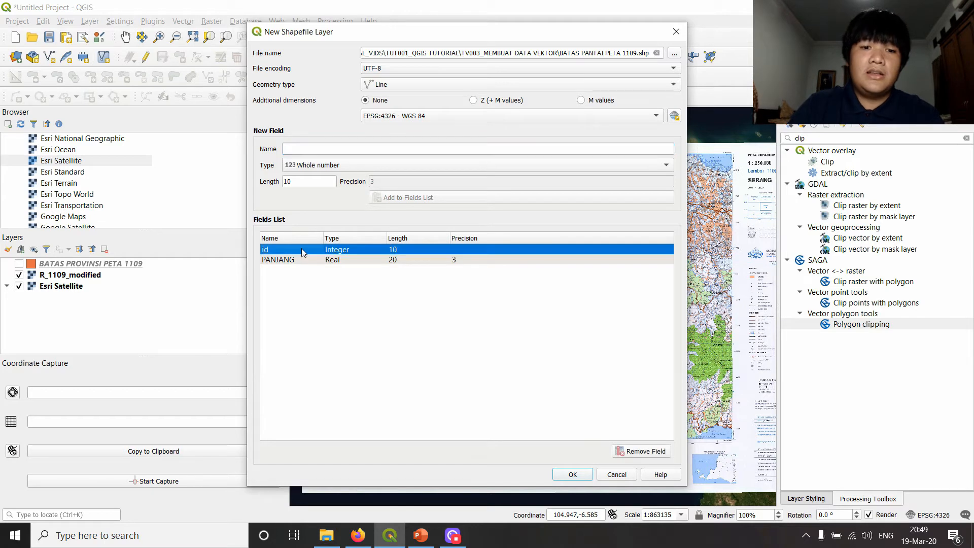
{"action": "left_click", "coordinate": [653, 452]}
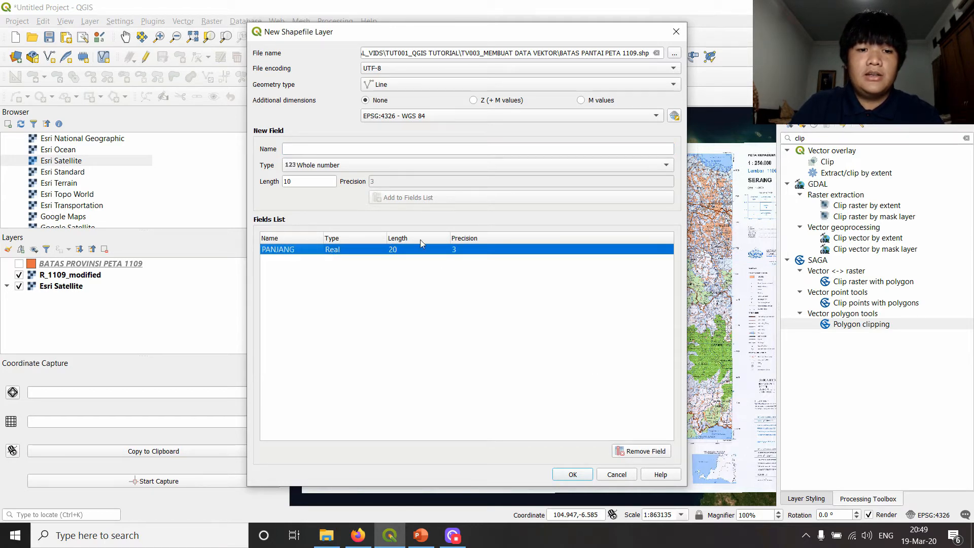
{"action": "left_click", "coordinate": [372, 152]}
{"action": "type", "text": "KODE BATAS"}
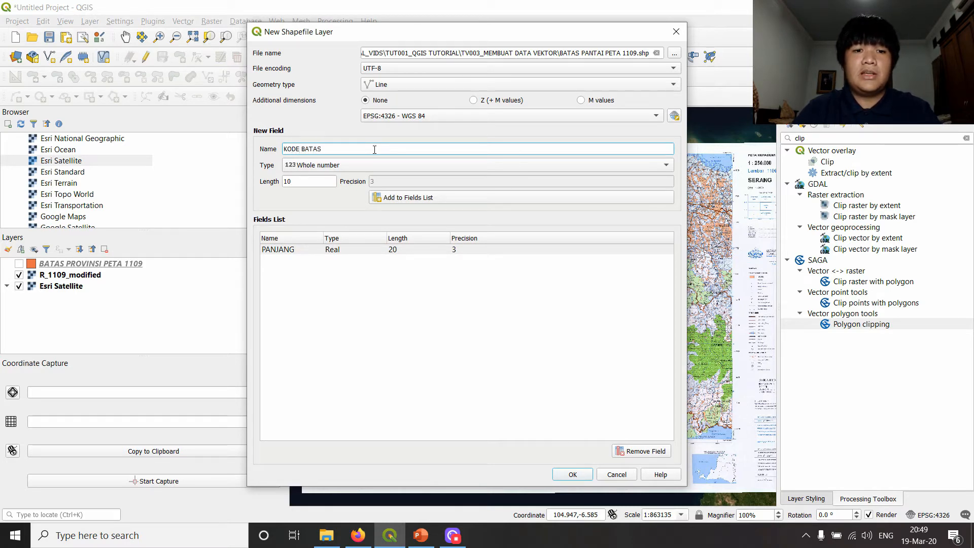
{"action": "double_click", "coordinate": [305, 184]}
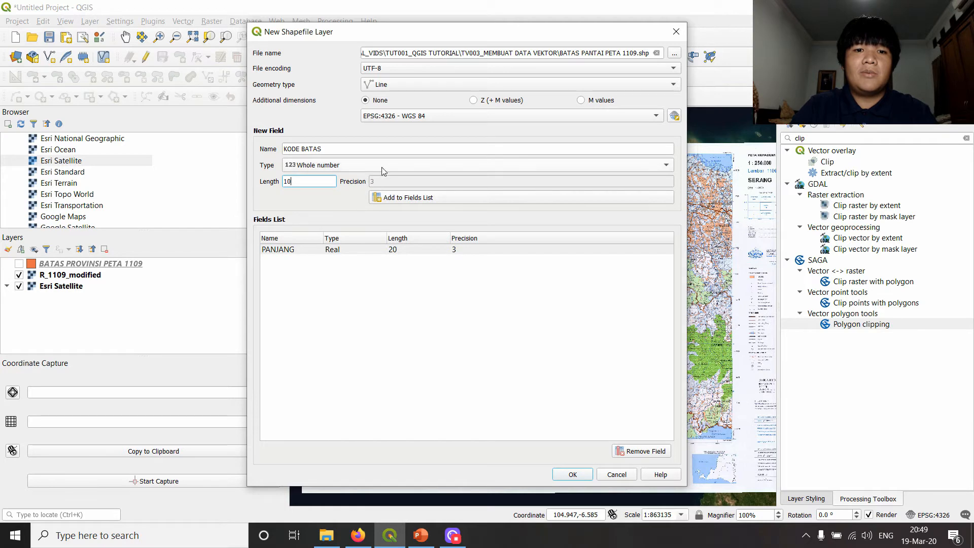
{"action": "left_click", "coordinate": [391, 202]}
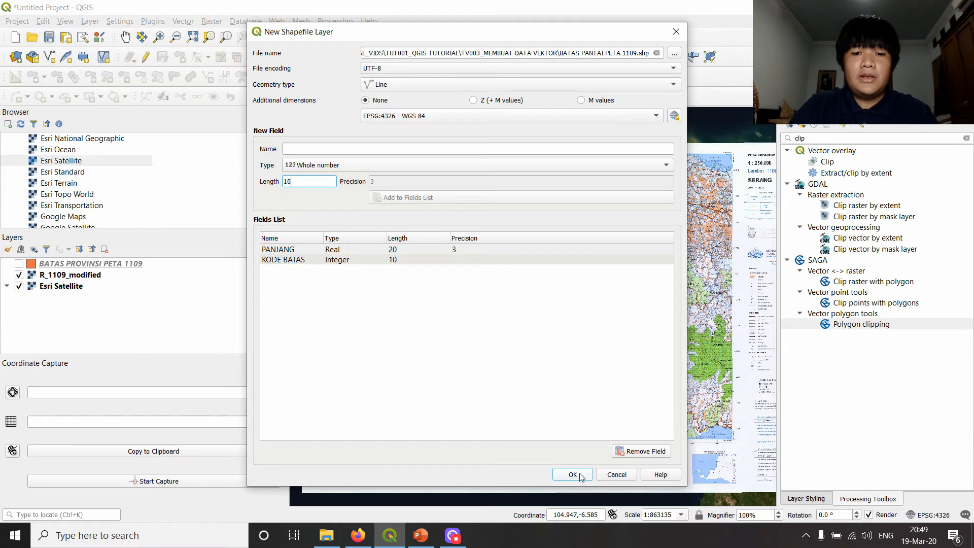
- Check the PANJANG and KODE BATAS field definitions and create the shapefile layer
{"action": "left_click", "coordinate": [294, 260]}
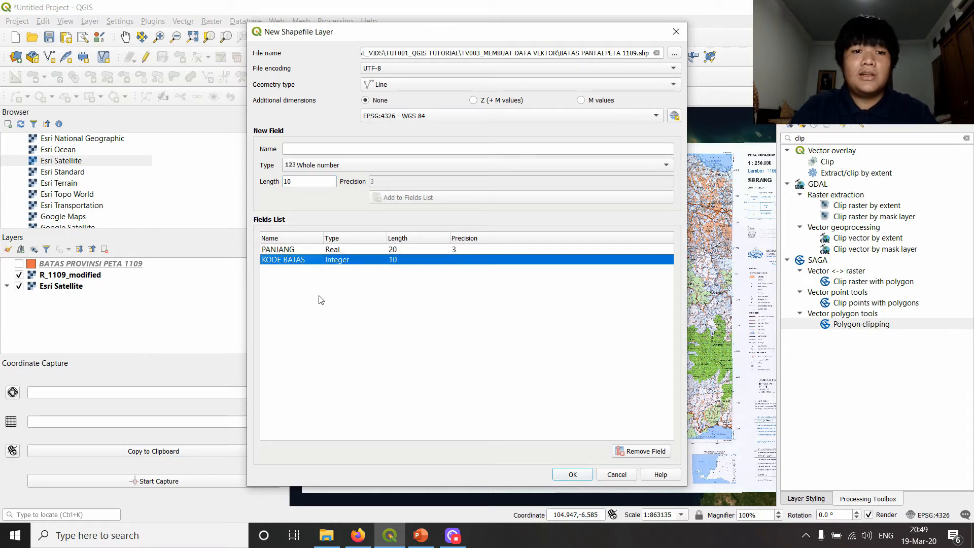
{"action": "left_click", "coordinate": [300, 251]}
{"action": "left_click", "coordinate": [300, 260]}
{"action": "left_click", "coordinate": [302, 251]}
{"action": "left_click", "coordinate": [304, 261]}
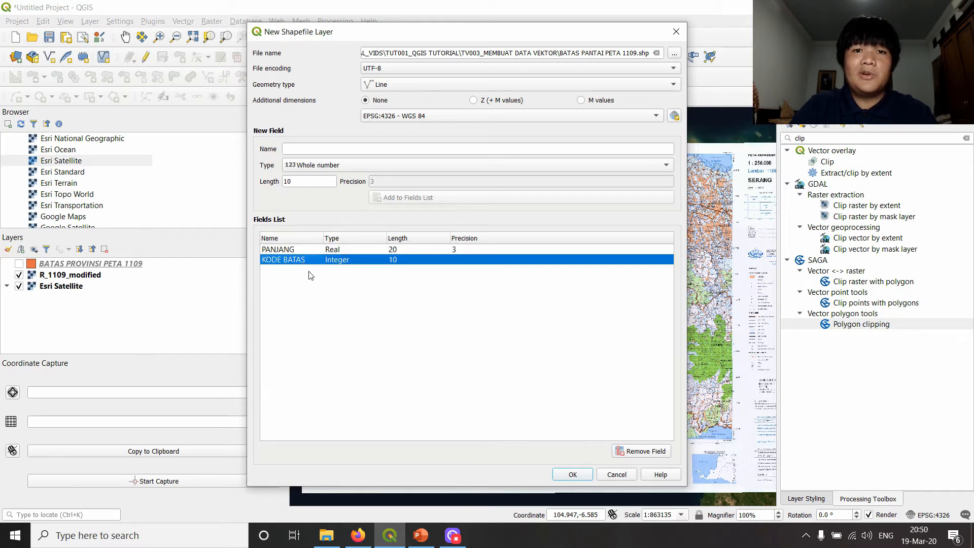
{"action": "left_click", "coordinate": [303, 251]}
{"action": "left_click", "coordinate": [307, 261]}
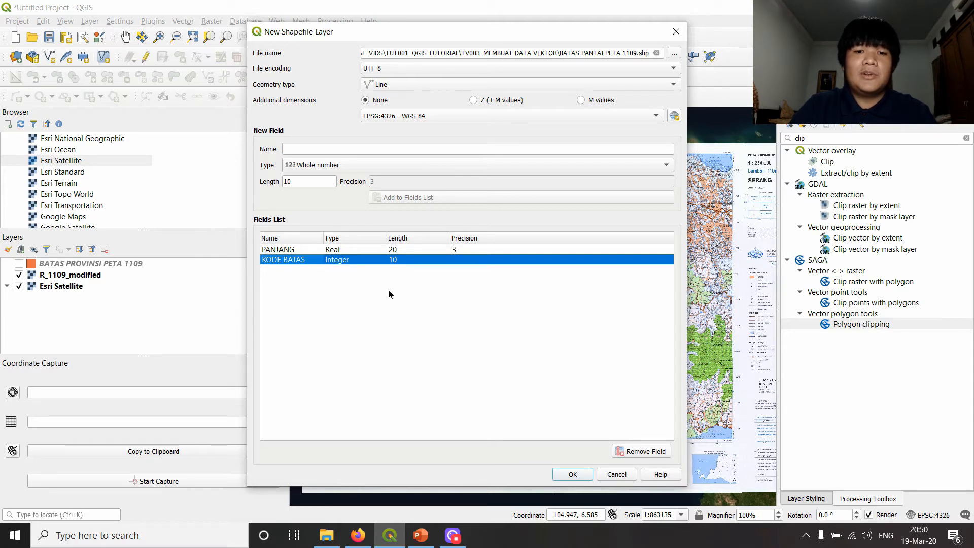
{"action": "left_click", "coordinate": [410, 252]}
{"action": "left_click", "coordinate": [415, 262]}
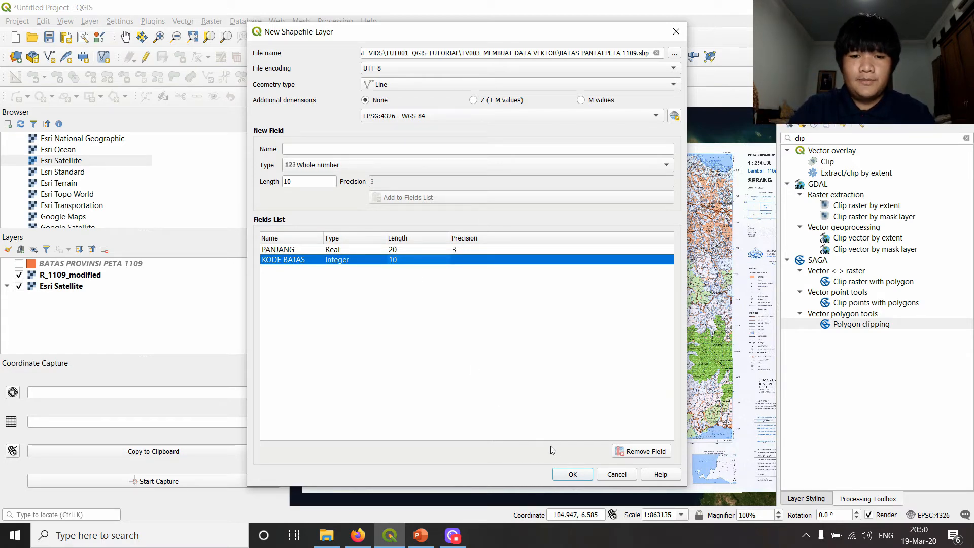
{"action": "left_click", "coordinate": [573, 475]}
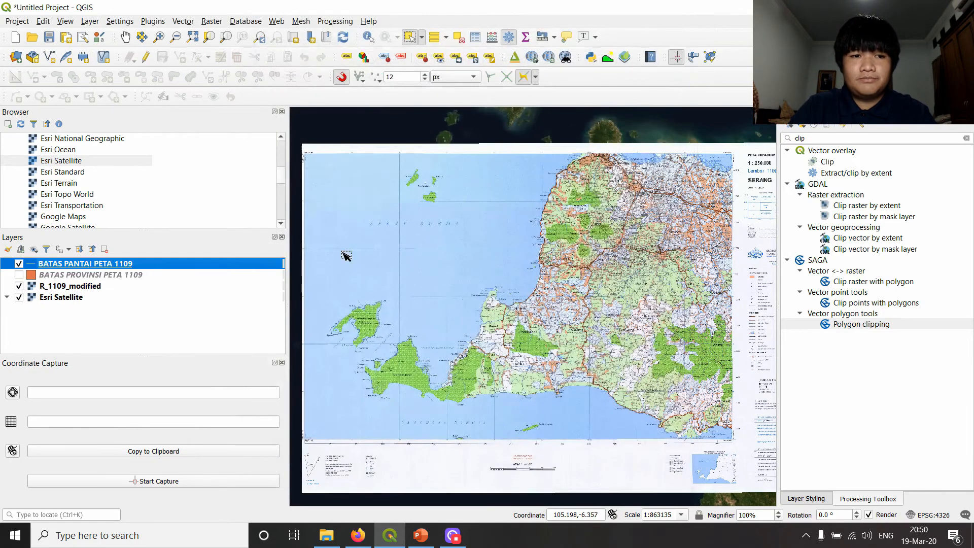
- Set the line symbol color of the BATAS PANTAI PETA 1109 layer to blue (#1b7ecf) and apply it
{"action": "left_click", "coordinate": [71, 285]}
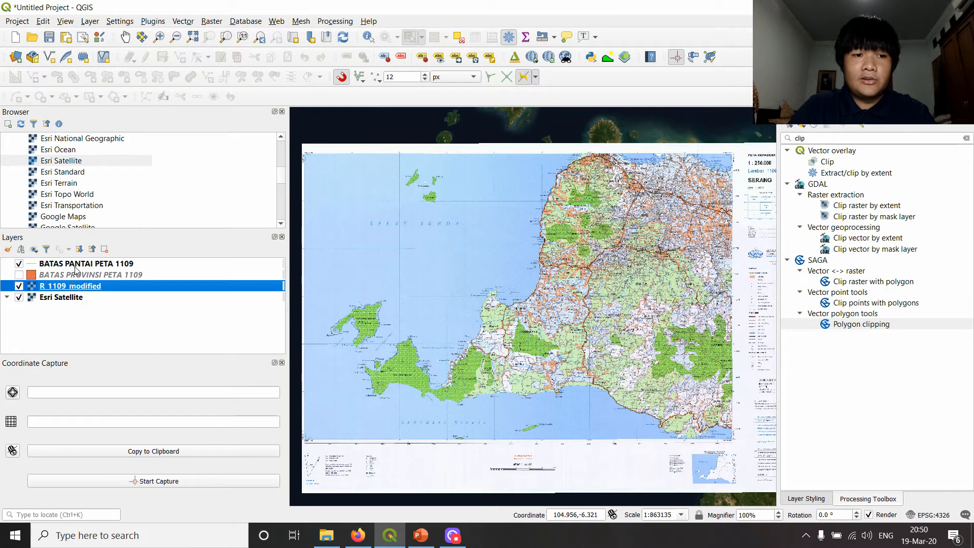
{"action": "left_click", "coordinate": [74, 265]}
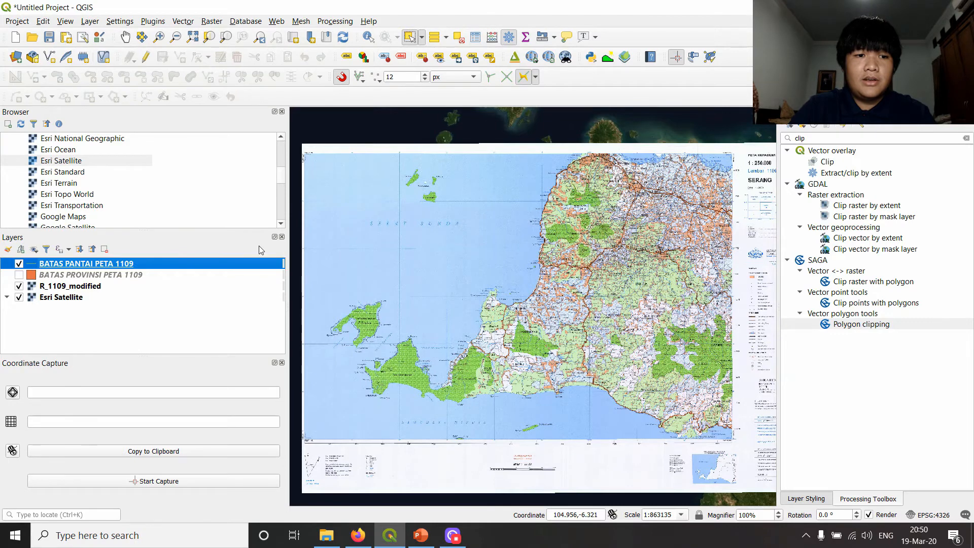
{"action": "double_click", "coordinate": [256, 264]}
{"action": "left_click", "coordinate": [135, 230]}
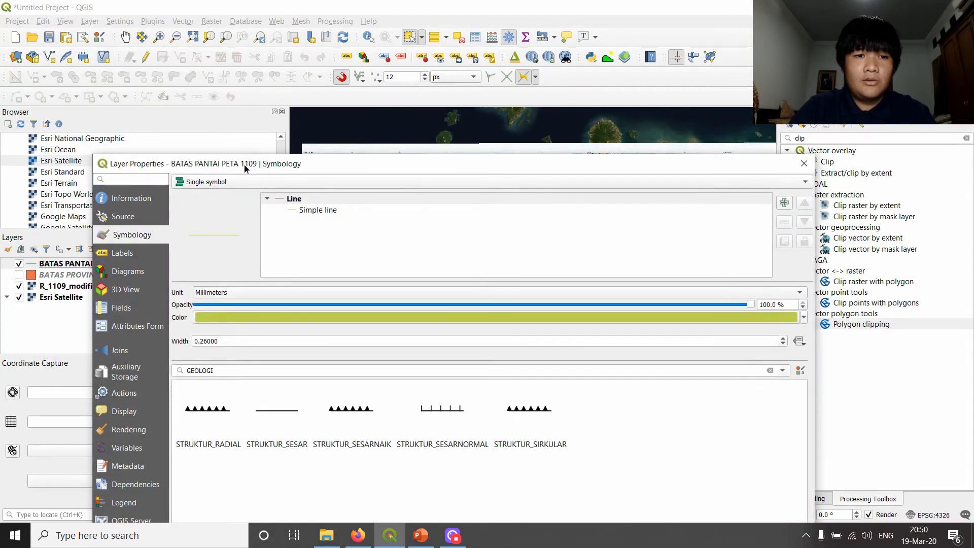
{"action": "left_click_drag", "start_coordinate": [244, 163], "coordinate": [361, 65]}
{"action": "left_click", "coordinate": [449, 217]}
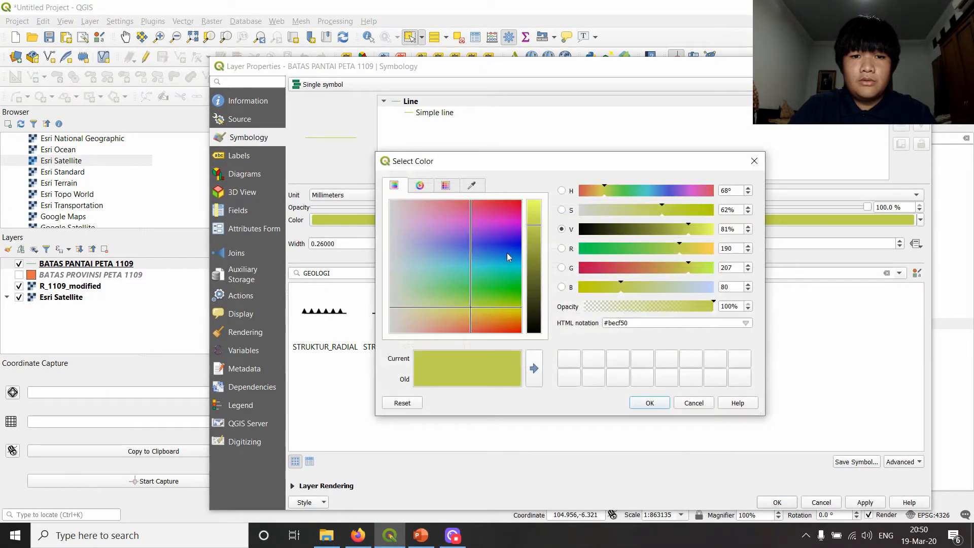
{"action": "left_click", "coordinate": [504, 247]}
{"action": "left_click_drag", "start_coordinate": [506, 249], "coordinate": [506, 262]}
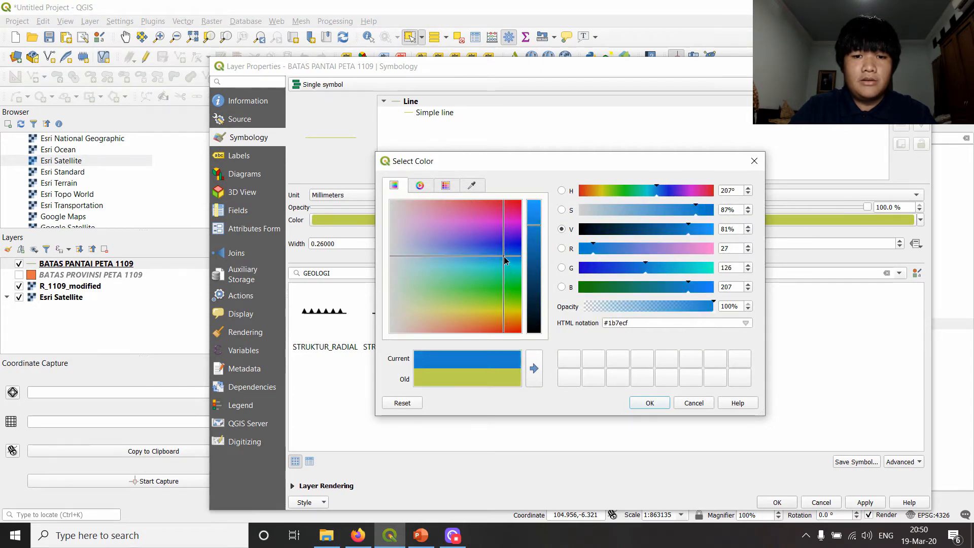
{"action": "left_click", "coordinate": [654, 404]}
{"action": "left_click", "coordinate": [790, 503]}
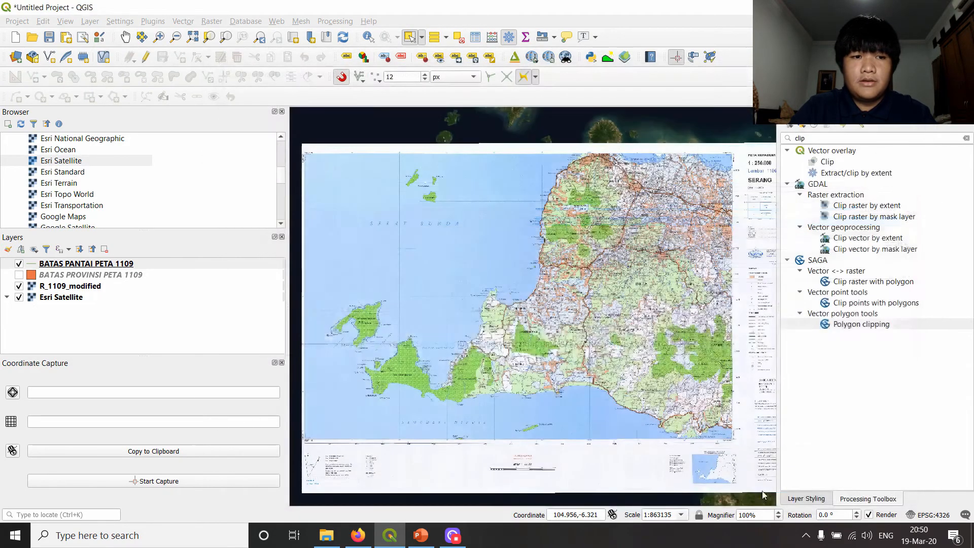
- Select the BATAS PANTAI PETA 1109 layer and start an editing session on it
{"action": "left_click", "coordinate": [122, 297]}
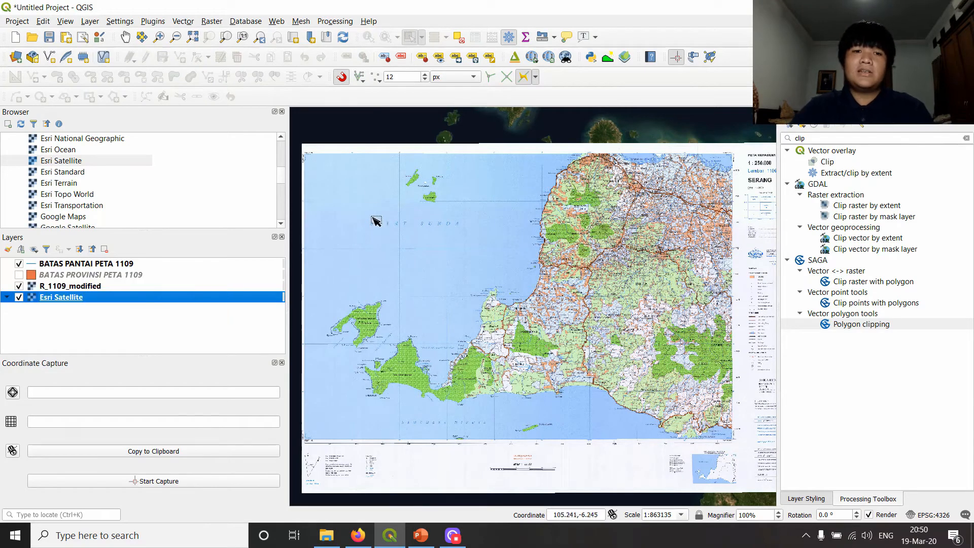
{"action": "left_click", "coordinate": [123, 265]}
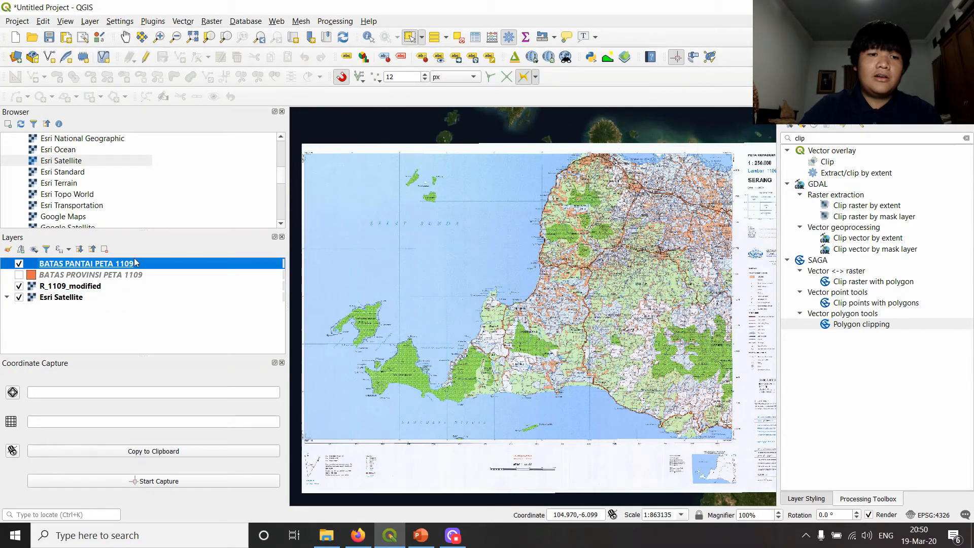
{"action": "left_click", "coordinate": [146, 58]}
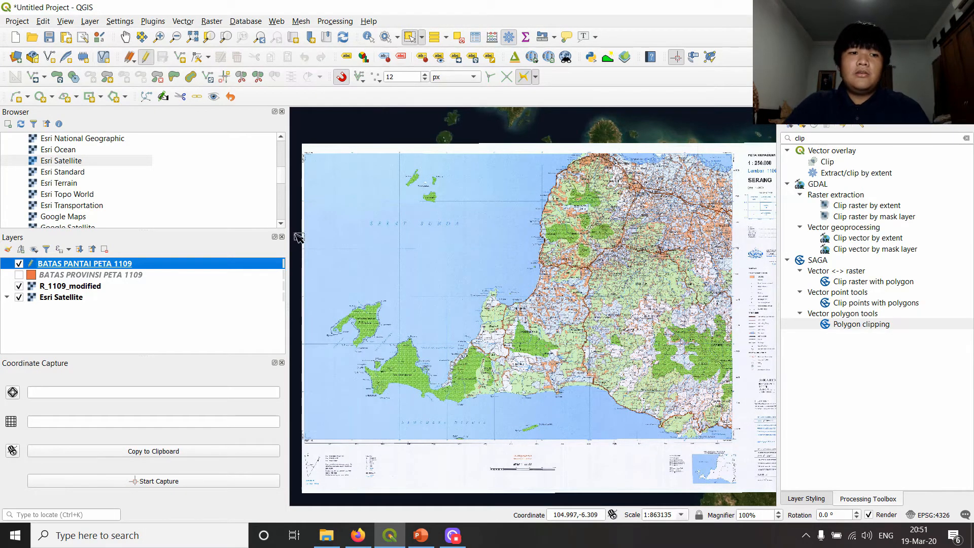
- Digitize a coastline line with straight segments from the north coast down the west coast and around the bay onto the southwestern peninsula
{"action": "left_click", "coordinate": [186, 61]}
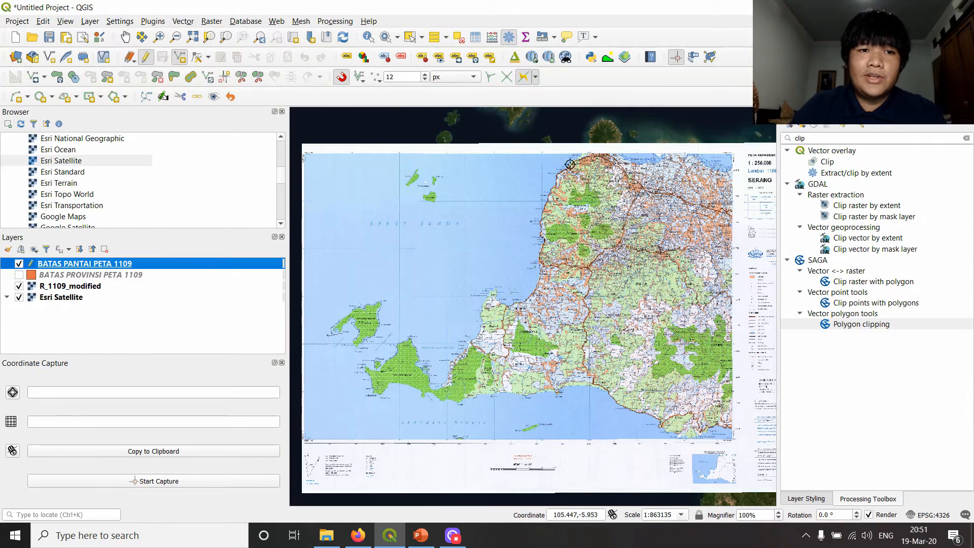
{"action": "left_click_drag", "start_coordinate": [706, 189], "coordinate": [660, 228]}
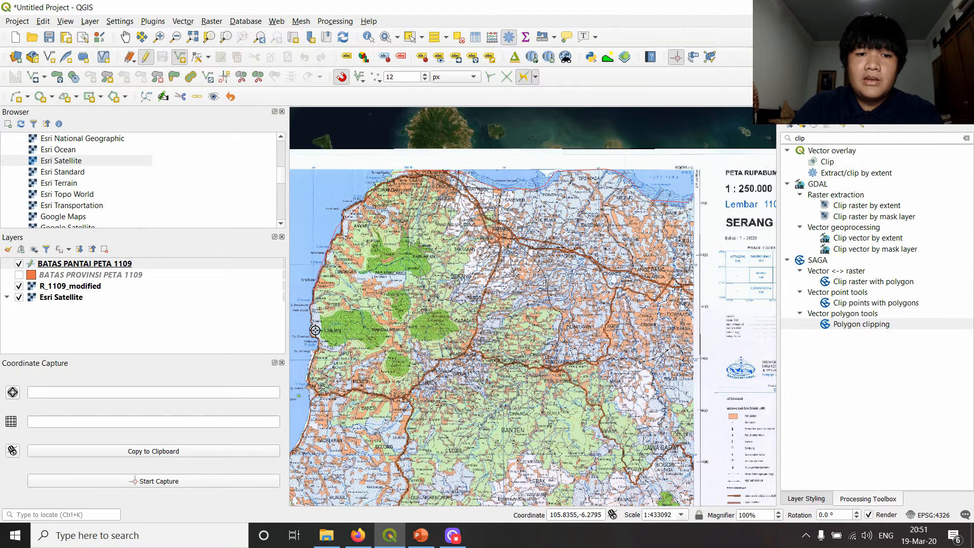
{"action": "left_click_drag", "start_coordinate": [311, 430], "coordinate": [565, 204]}
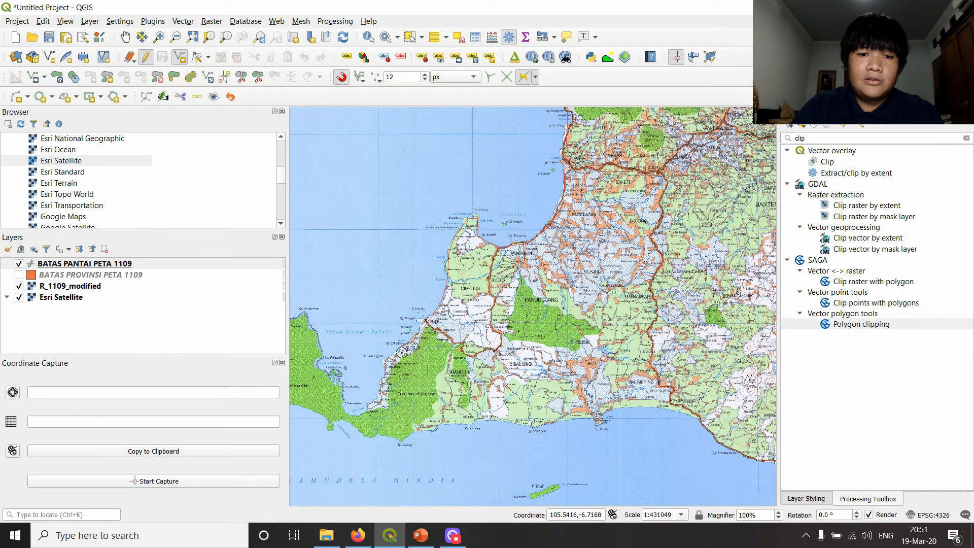
{"action": "left_click", "coordinate": [384, 369]}
{"action": "left_click", "coordinate": [375, 400]}
{"action": "left_click", "coordinate": [360, 415]}
{"action": "left_click", "coordinate": [345, 404]}
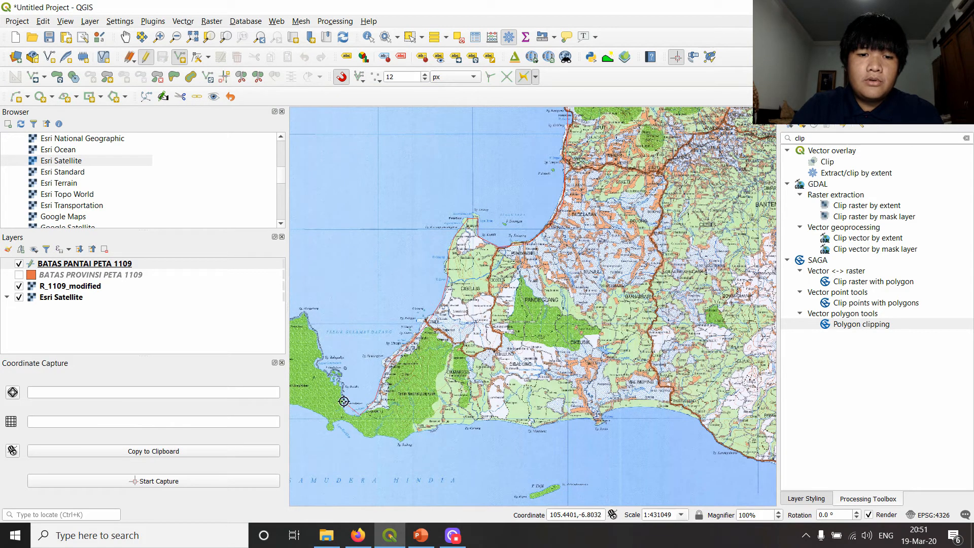
{"action": "left_click", "coordinate": [333, 376]}
{"action": "left_click", "coordinate": [319, 366]}
{"action": "left_click", "coordinate": [323, 351]}
{"action": "mouse_move", "coordinate": [323, 326]}
{"action": "left_mouse_down"}
{"action": "mouse_move", "coordinate": [422, 274]}
{"action": "mouse_move", "coordinate": [476, 272]}
{"action": "left_mouse_up"}
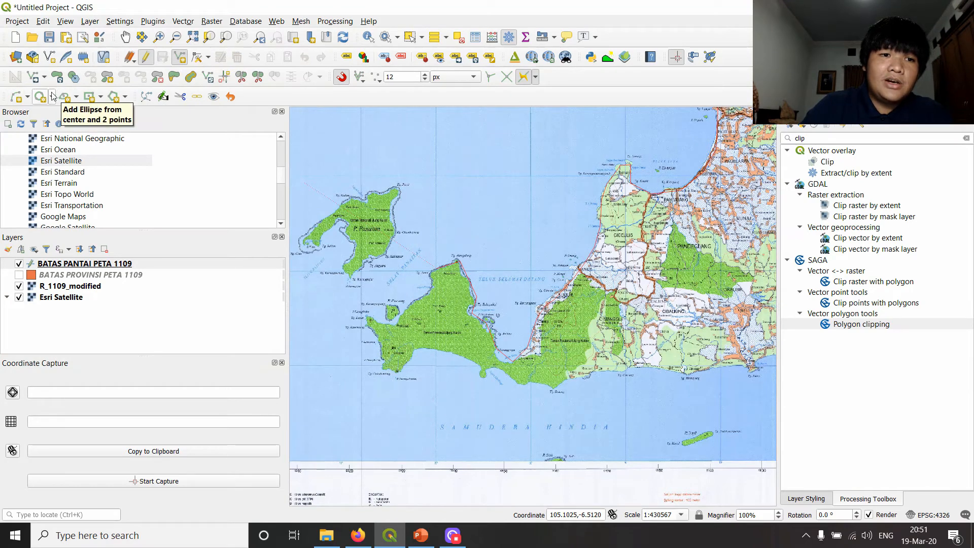
- Continue the coastline with circular string arcs around the peninsula's western tip and along the start of its south coast
{"action": "left_click", "coordinate": [16, 103]}
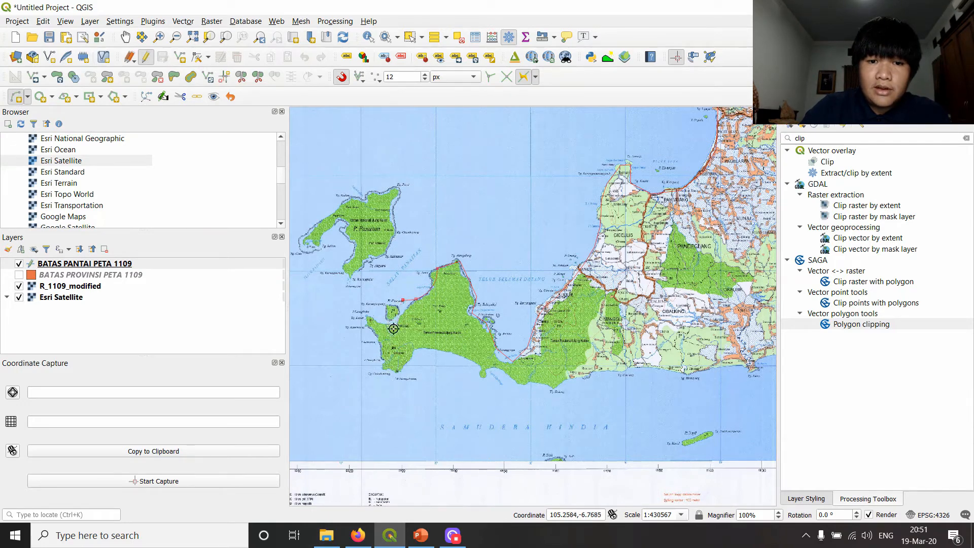
{"action": "left_click", "coordinate": [377, 321]}
{"action": "left_click", "coordinate": [384, 355]}
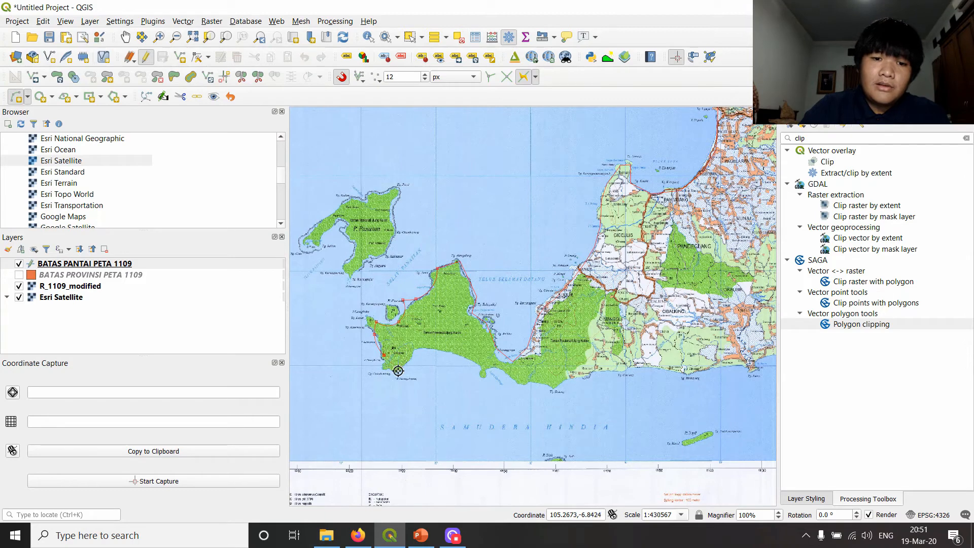
{"action": "left_click", "coordinate": [409, 356]}
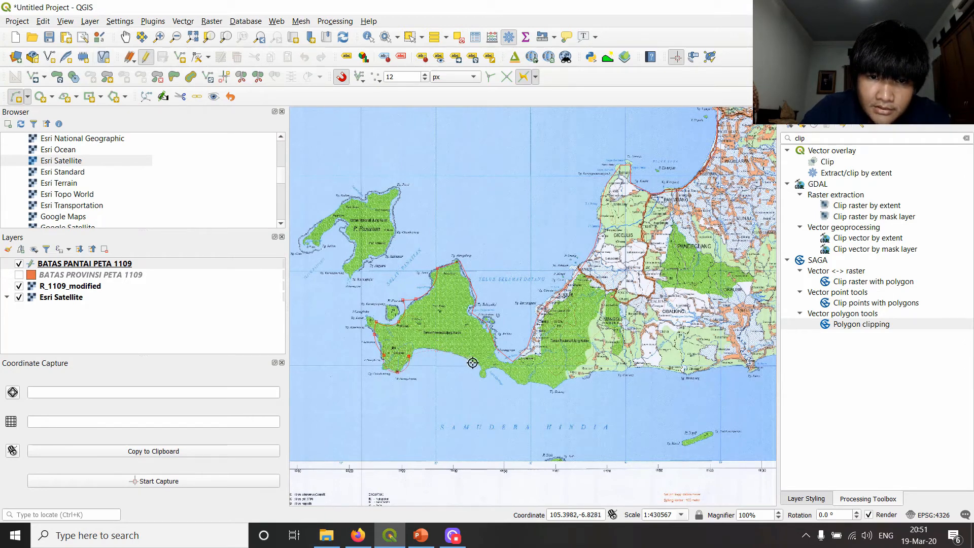
{"action": "left_click", "coordinate": [472, 363]}
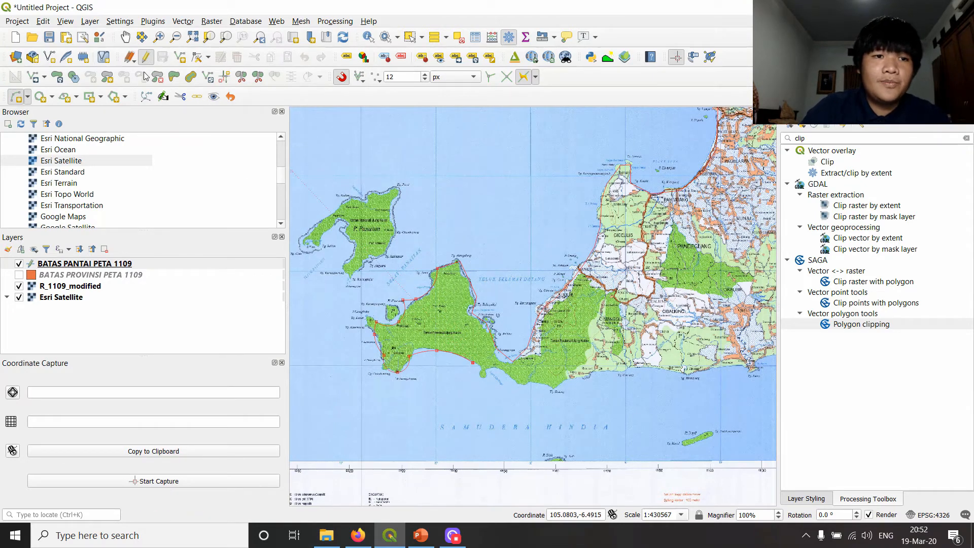
- Continue the coastline with straight line segments along the south coast and finish the line at the map's eastern edge
{"action": "left_click", "coordinate": [179, 60]}
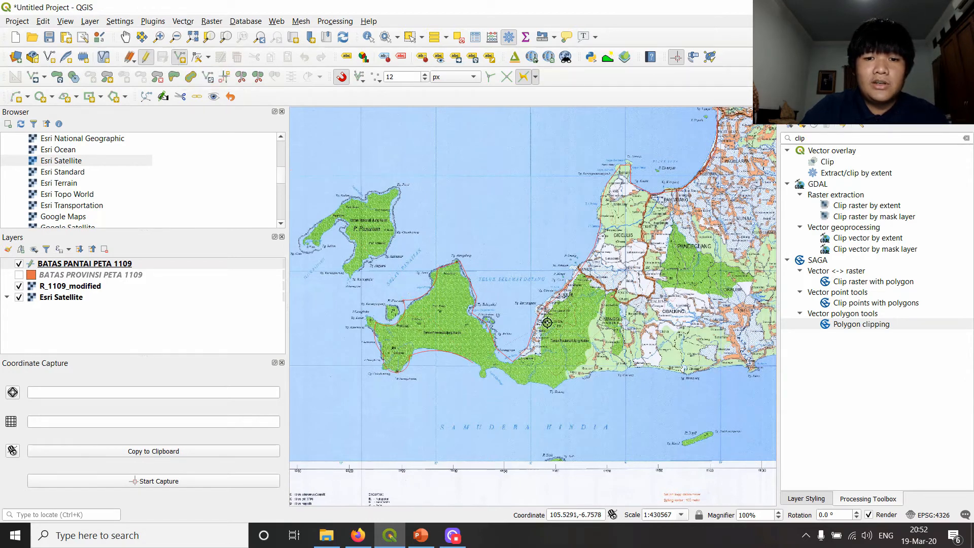
{"action": "left_click", "coordinate": [531, 382]}
{"action": "left_click", "coordinate": [545, 389]}
{"action": "left_click", "coordinate": [592, 374]}
{"action": "left_click", "coordinate": [658, 367]}
{"action": "left_click_drag", "start_coordinate": [712, 357], "coordinate": [469, 330]}
{"action": "left_click", "coordinate": [502, 336]}
{"action": "left_click", "coordinate": [583, 329]}
{"action": "left_click", "coordinate": [652, 374]}
{"action": "left_click_drag", "start_coordinate": [651, 375], "coordinate": [457, 315]}
{"action": "left_click", "coordinate": [526, 347]}
{"action": "left_click", "coordinate": [546, 366]}
{"action": "left_click", "coordinate": [603, 361]}
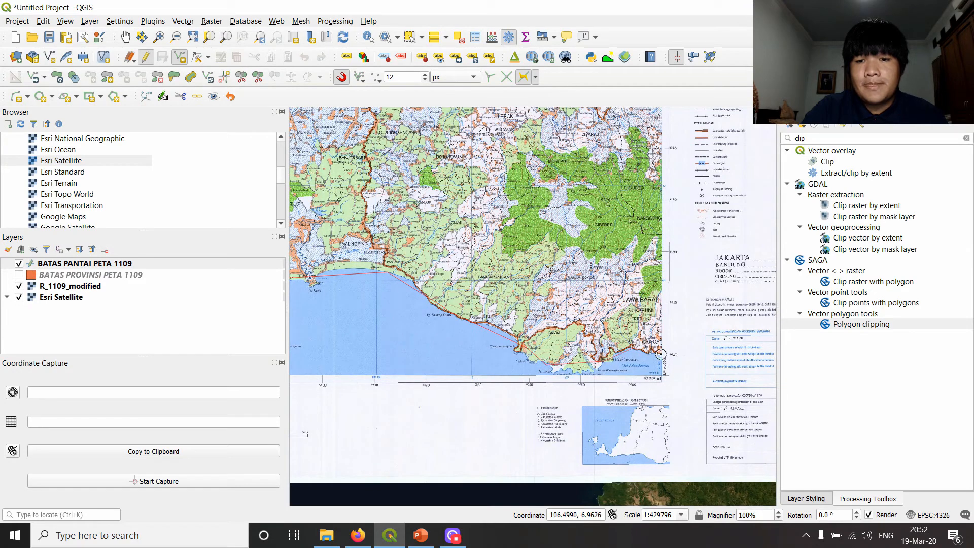
{"action": "right_click", "coordinate": [663, 353]}
- Set the coastline feature's KODE BATAS to 1109001, leave PANJANG empty and accept the attributes
{"action": "left_click_drag", "start_coordinate": [509, 185], "coordinate": [417, 154]}
{"action": "key", "text": "Tab"}
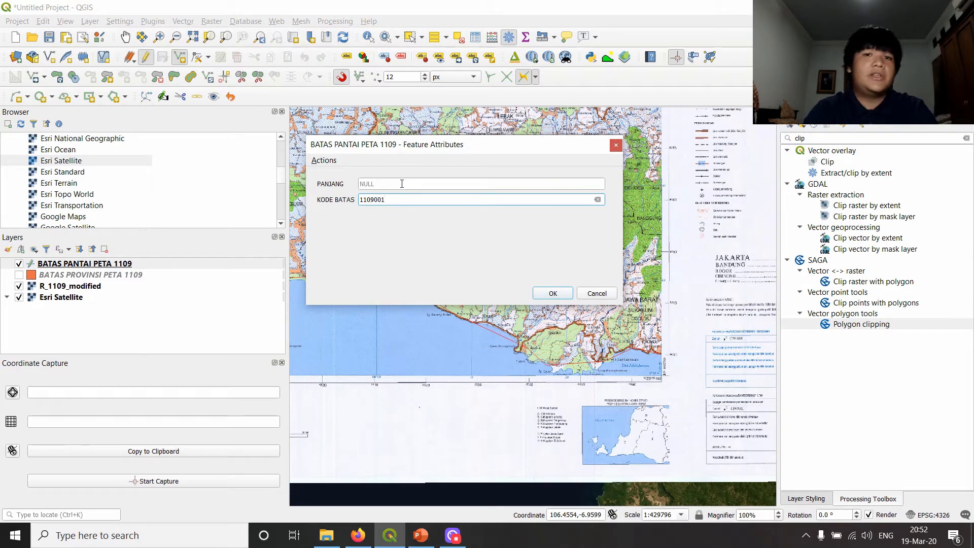
{"action": "left_click", "coordinate": [402, 183]}
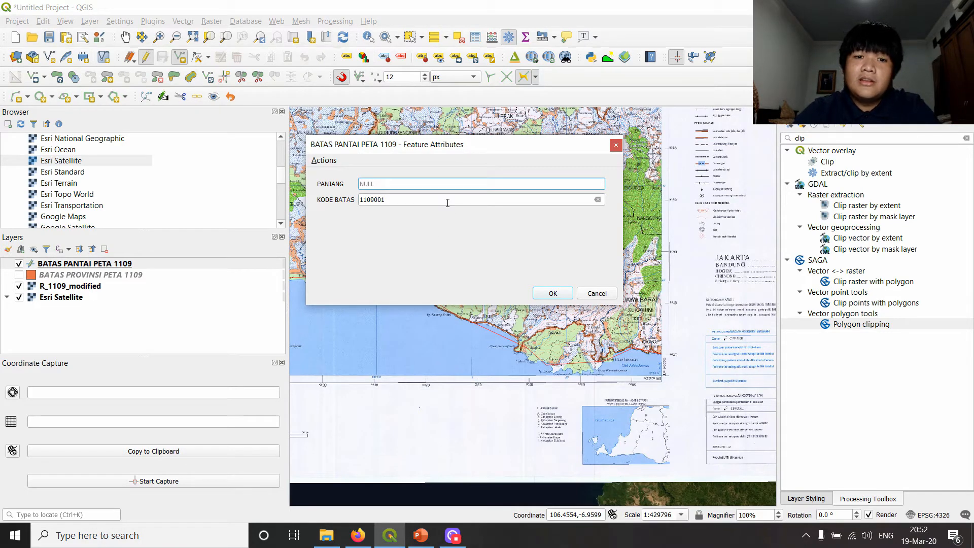
{"action": "left_click", "coordinate": [551, 293]}
- Set the line symbol width of the BATAS PANTAI PETA 1109 layer to 1.26 millimetres
{"action": "scroll", "coordinate": [526, 302], "scroll_direction": "down", "scroll_amount": 2}
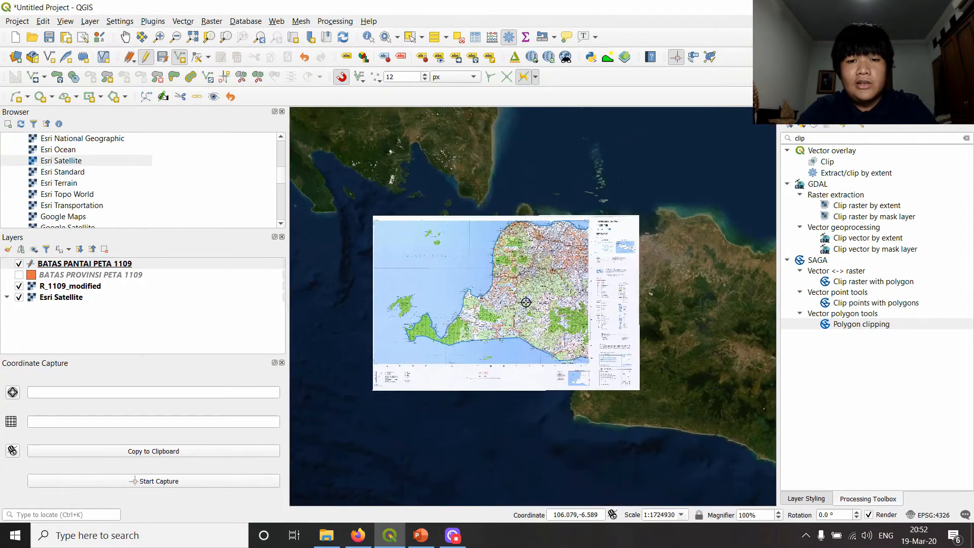
{"action": "scroll", "coordinate": [526, 301], "scroll_direction": "up", "scroll_amount": 2}
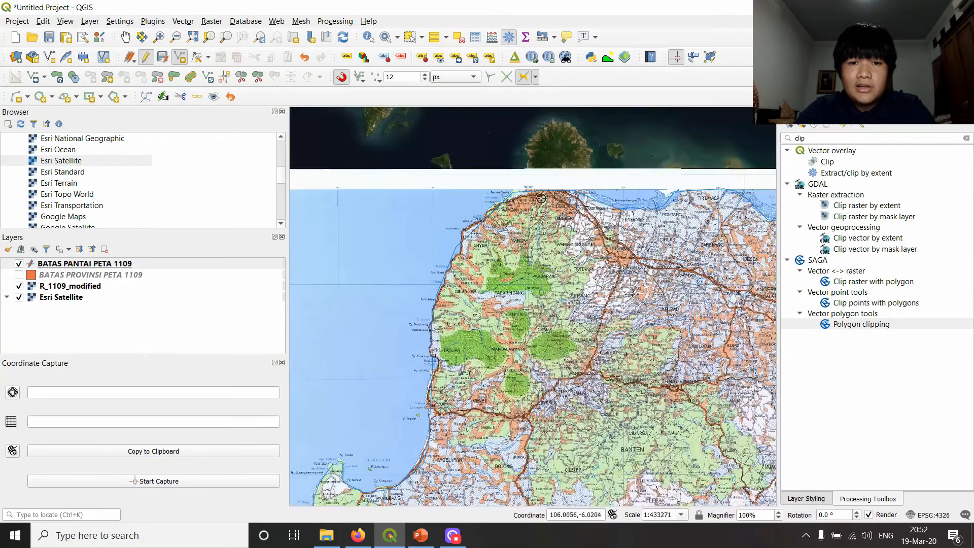
{"action": "left_click_drag", "start_coordinate": [683, 209], "coordinate": [598, 221]}
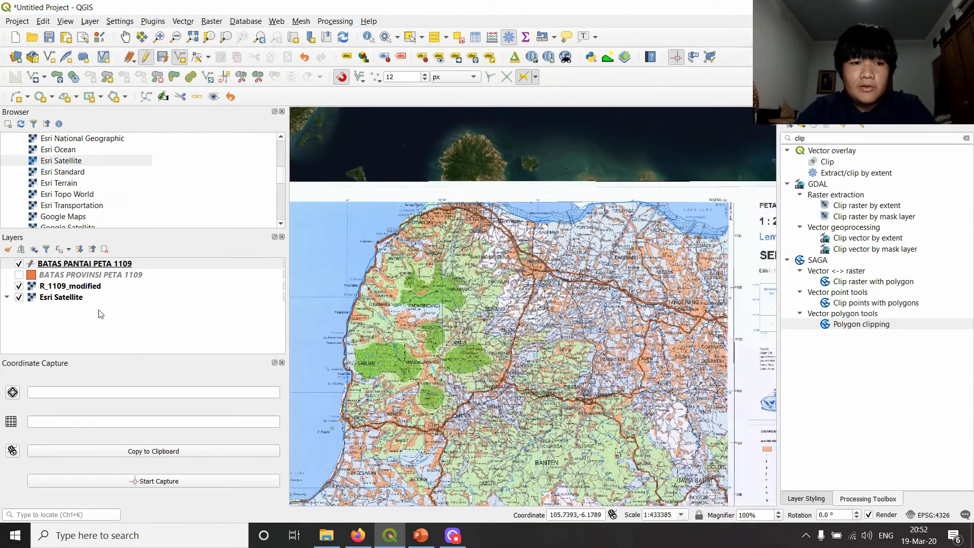
{"action": "double_click", "coordinate": [108, 269]}
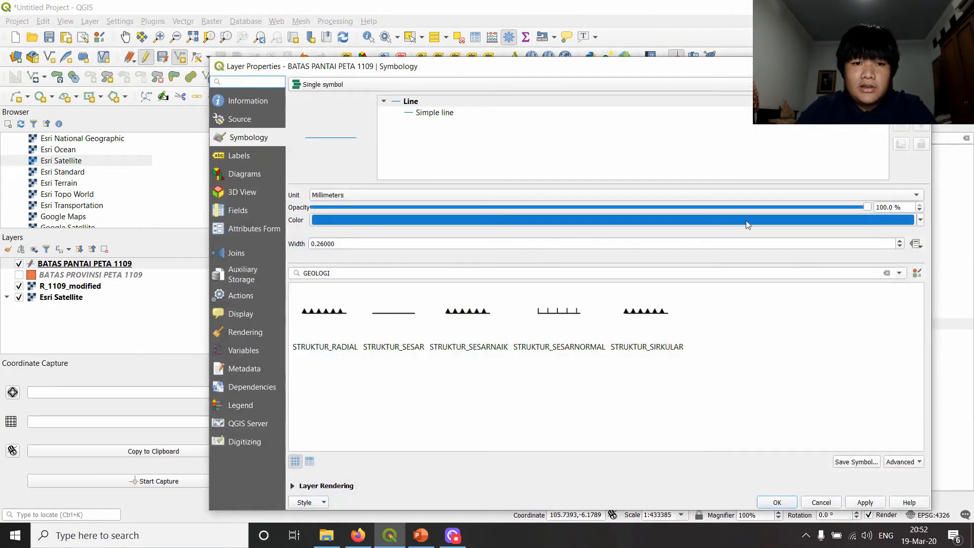
{"action": "left_click", "coordinate": [900, 241]}
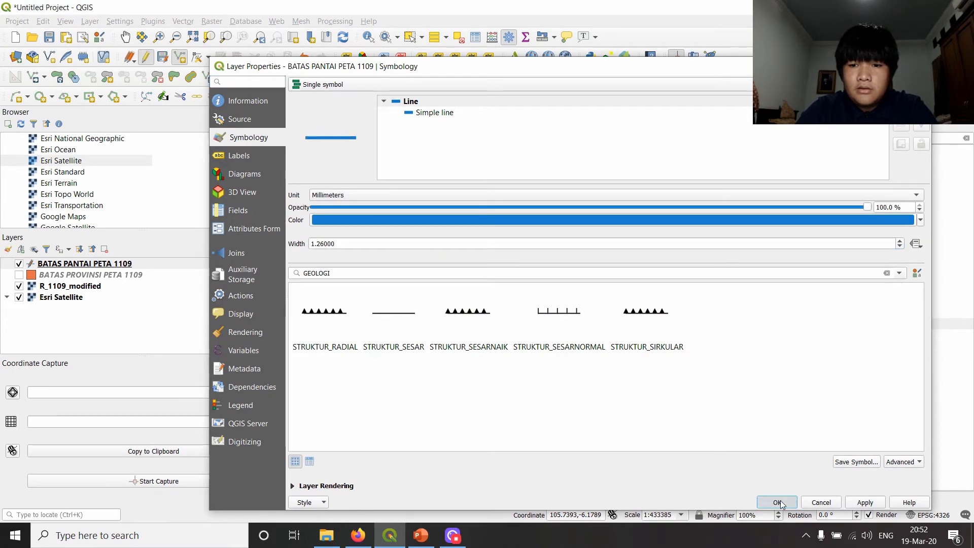
{"action": "left_click", "coordinate": [777, 502]}
- Start the line measurement tool and keep its window clear of the digitized coastline
{"action": "scroll", "coordinate": [644, 220], "scroll_direction": "up", "scroll_amount": 3}
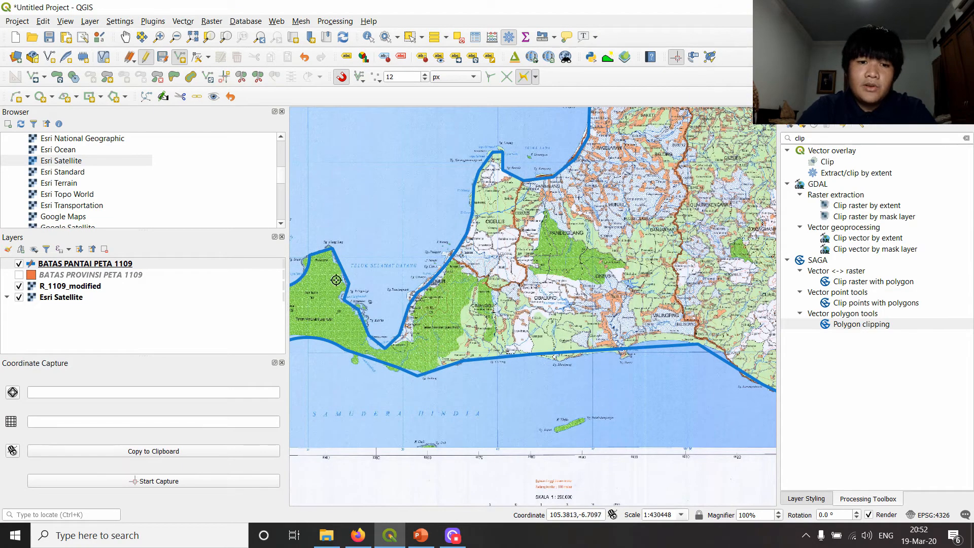
{"action": "scroll", "coordinate": [577, 204], "scroll_direction": "down", "scroll_amount": 1}
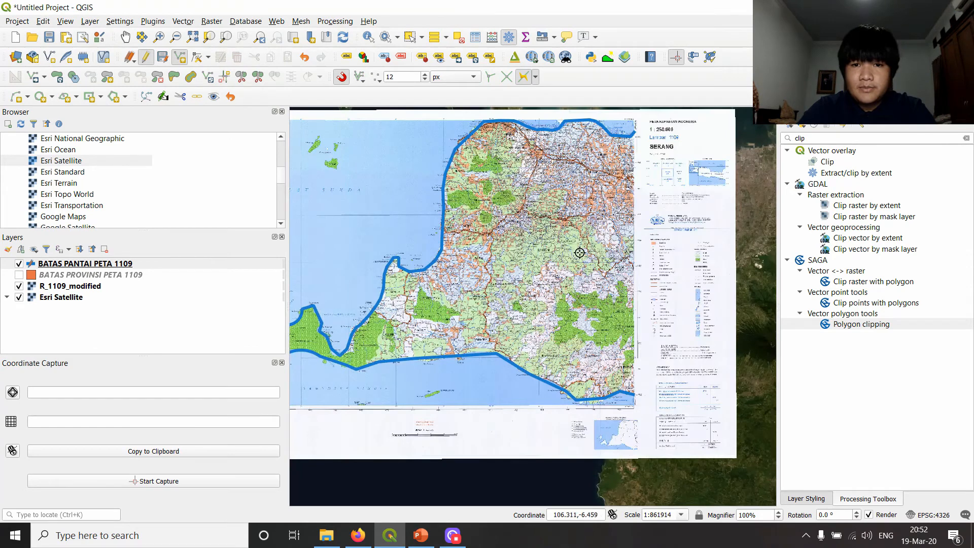
{"action": "left_click_drag", "start_coordinate": [472, 307], "coordinate": [593, 329]}
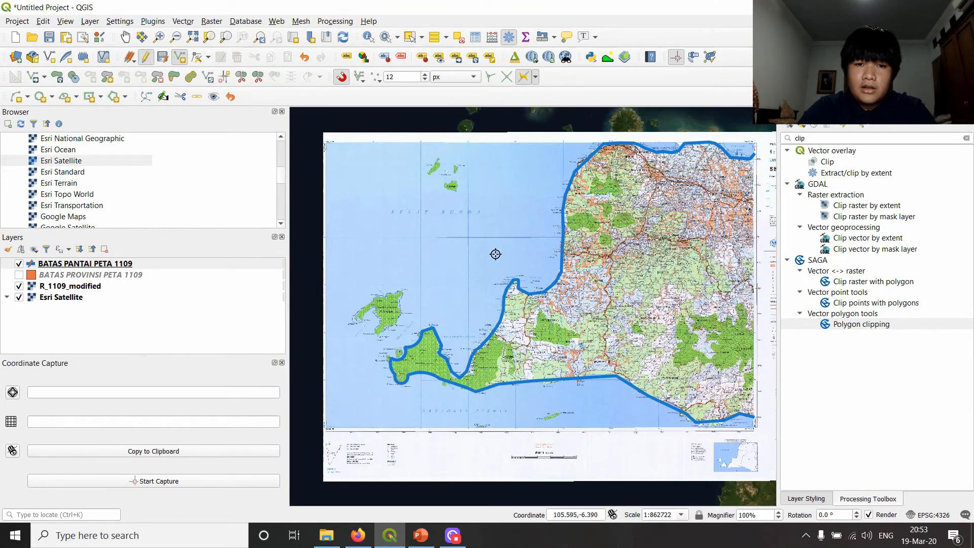
{"action": "left_click_drag", "start_coordinate": [539, 218], "coordinate": [420, 289]}
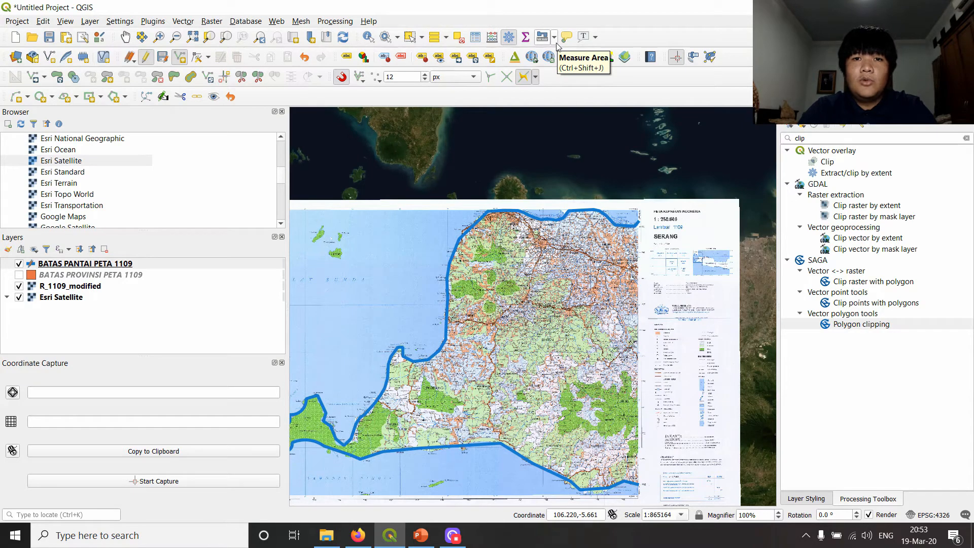
{"action": "left_click", "coordinate": [555, 38]}
{"action": "left_click", "coordinate": [589, 57]}
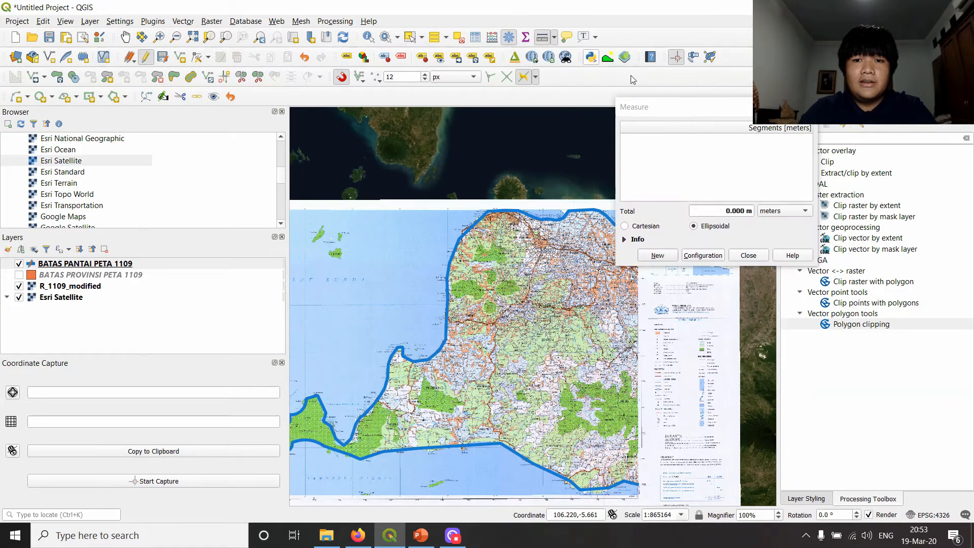
{"action": "left_click_drag", "start_coordinate": [725, 117], "coordinate": [168, 195]}
- Select the digitized coastline feature on the map and bring its full western extent into view
{"action": "left_click", "coordinate": [409, 37]}
{"action": "left_click", "coordinate": [469, 223]}
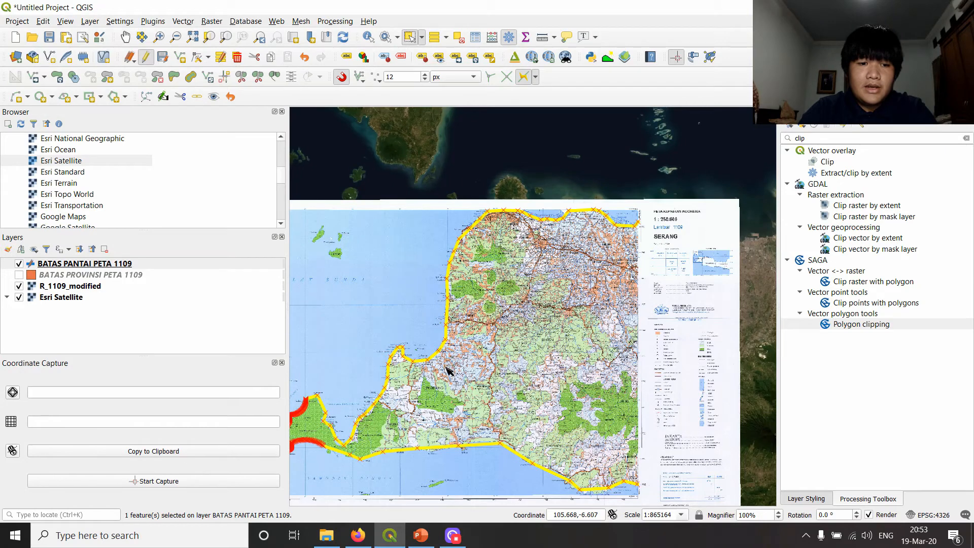
{"action": "left_click_drag", "start_coordinate": [378, 266], "coordinate": [523, 221]}
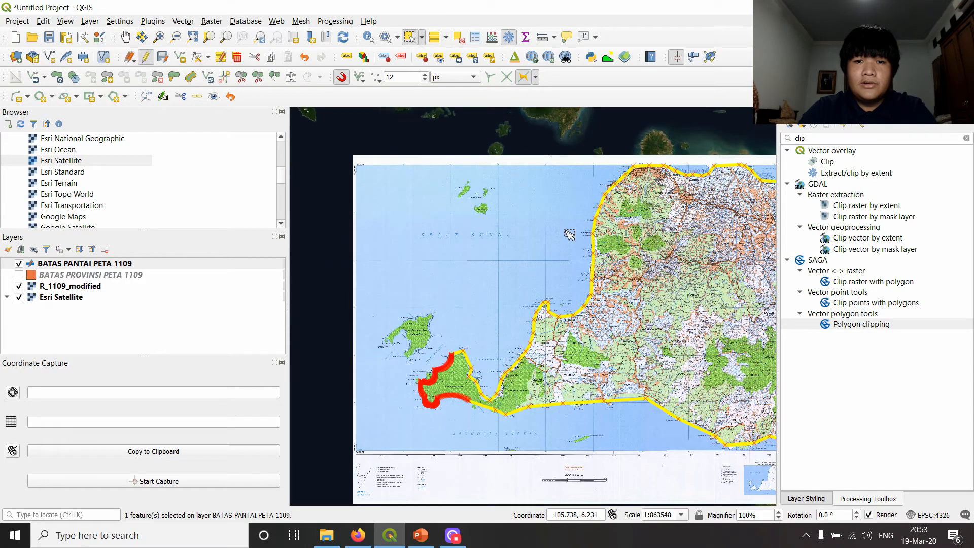
- Restart the line measurement and expand the information on how distances are calculated
{"action": "left_click", "coordinate": [554, 37]}
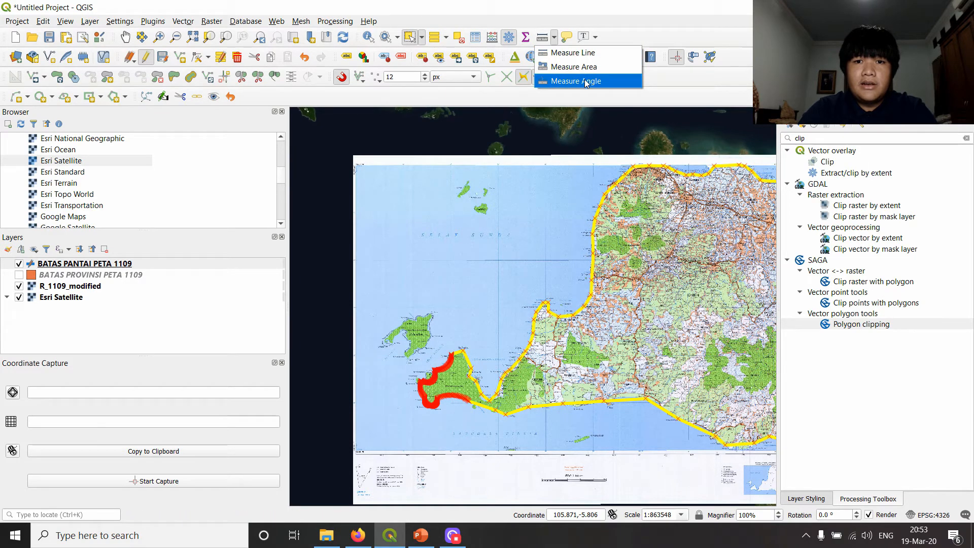
{"action": "left_click", "coordinate": [584, 52]}
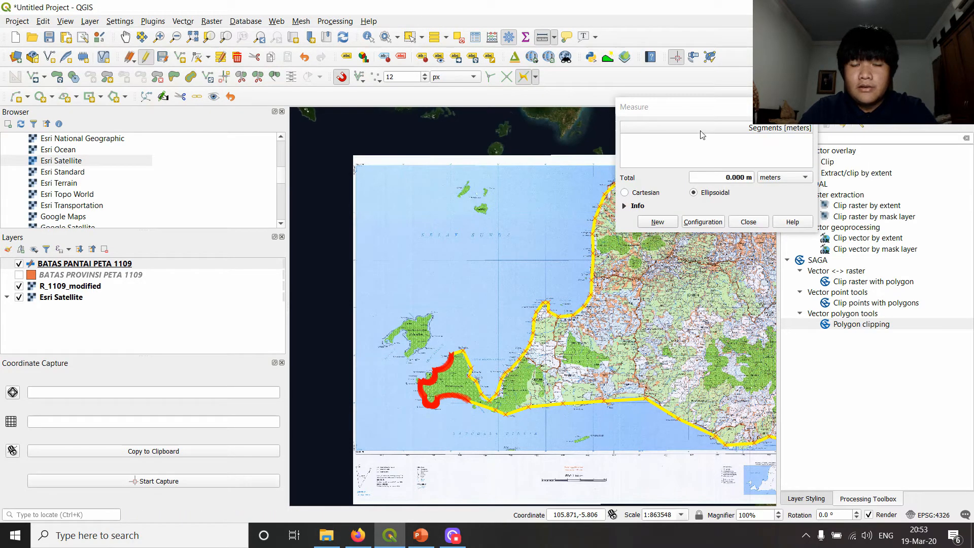
{"action": "left_click_drag", "start_coordinate": [705, 108], "coordinate": [209, 129]}
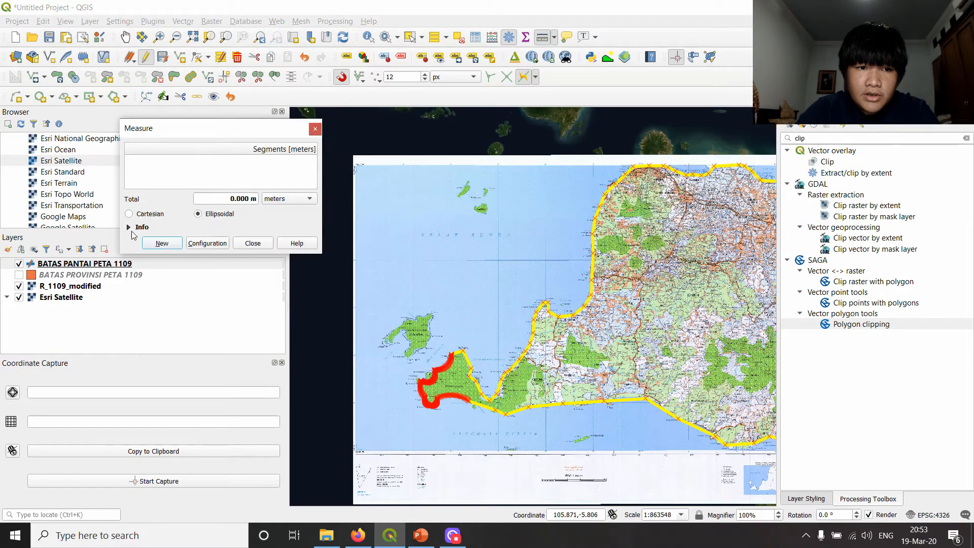
{"action": "left_click", "coordinate": [129, 228]}
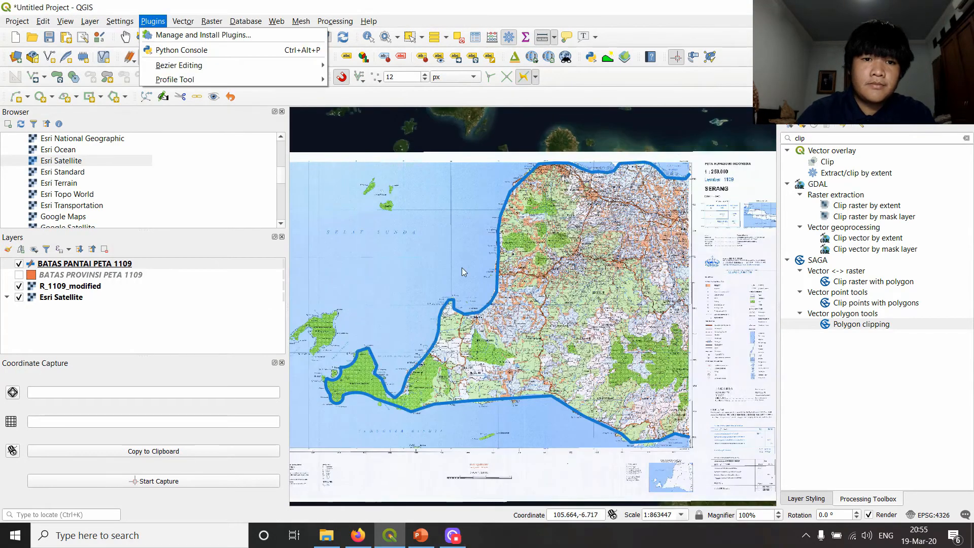
{"action": "left_click", "coordinate": [561, 7]}
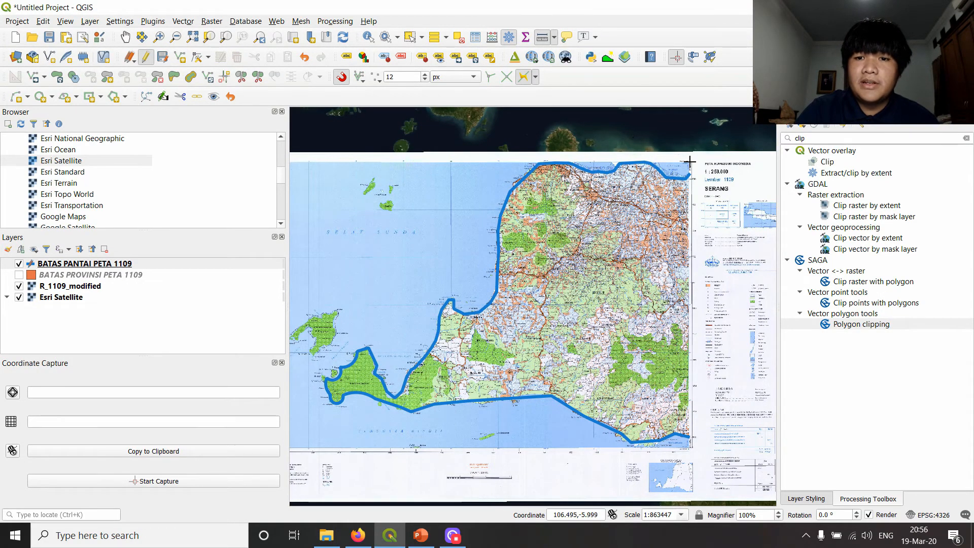
- Measure the north coast segment by segment from the map's eastern edge westward, and close the measurement
{"action": "scroll", "coordinate": [688, 179], "scroll_direction": "up", "scroll_amount": 1}
{"action": "left_click", "coordinate": [681, 183]}
{"action": "left_click", "coordinate": [673, 189]}
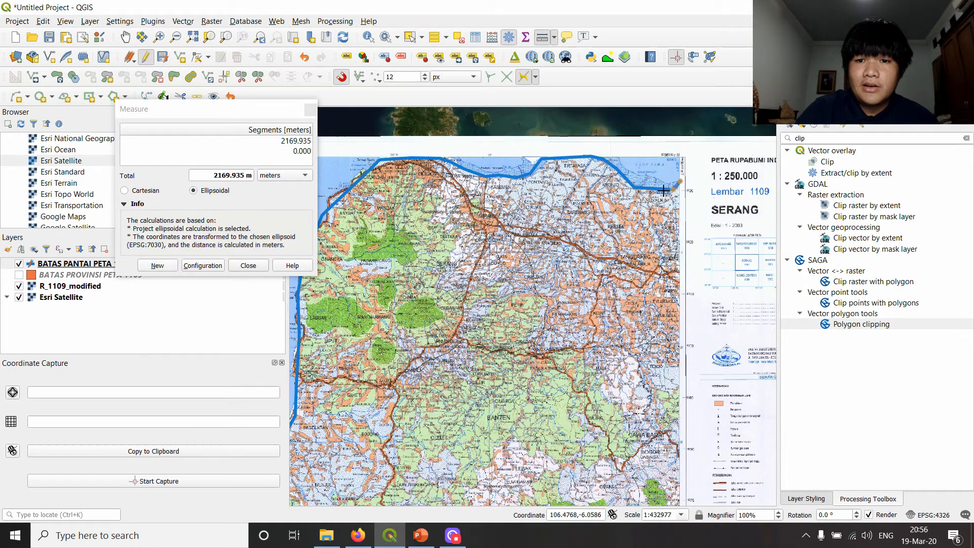
{"action": "left_click", "coordinate": [634, 187]}
{"action": "left_click", "coordinate": [616, 167]}
{"action": "left_click", "coordinate": [599, 156]}
{"action": "left_click", "coordinate": [588, 157]}
{"action": "left_click", "coordinate": [541, 158]}
{"action": "right_click", "coordinate": [525, 190]}
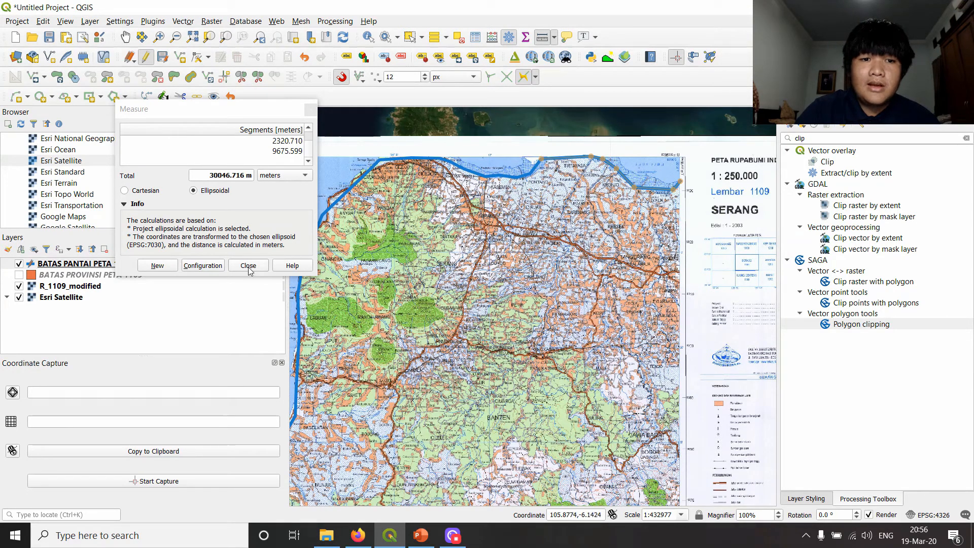
{"action": "left_click", "coordinate": [249, 266]}
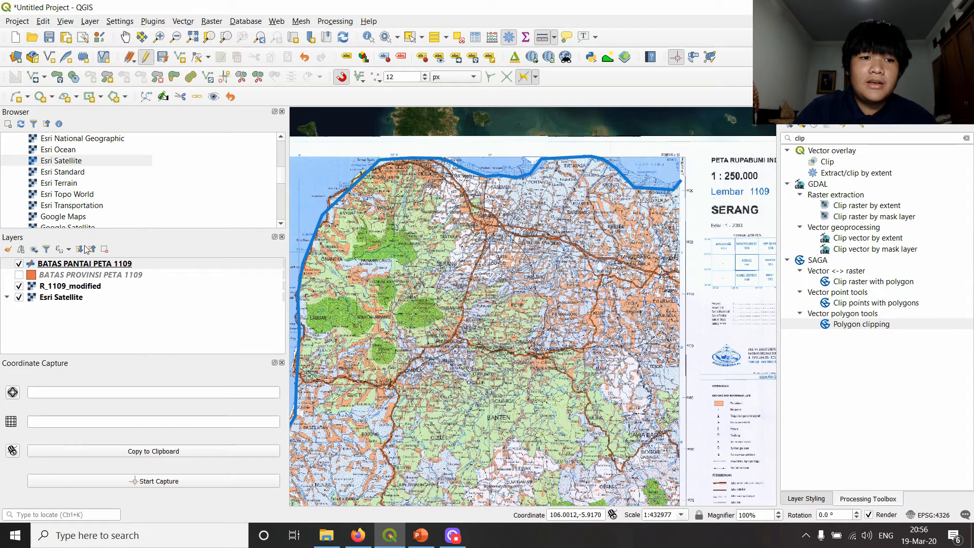
- Save the edits of the BATAS PANTAI PETA 1109 layer while keeping it in editing mode
{"action": "right_click", "coordinate": [84, 266]}
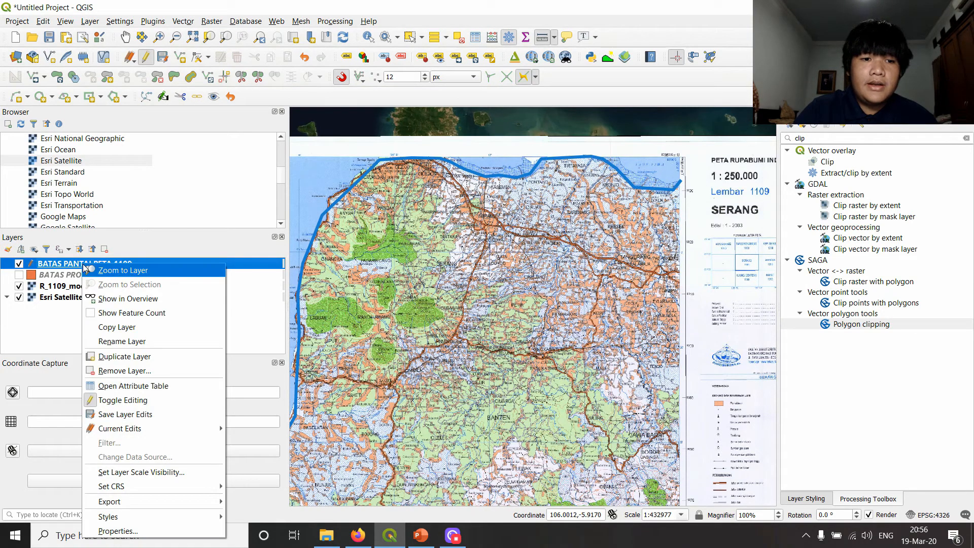
{"action": "left_click", "coordinate": [64, 267]}
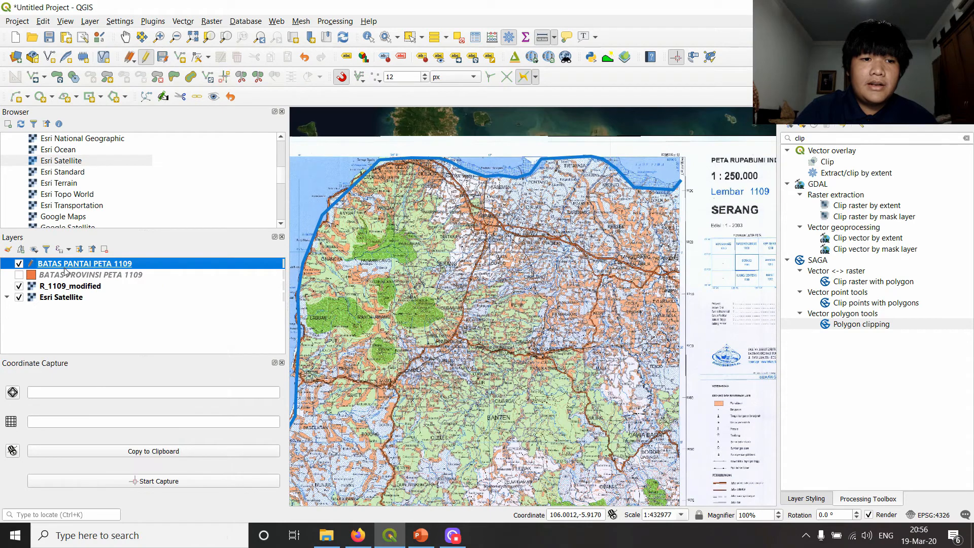
{"action": "left_click", "coordinate": [163, 57]}
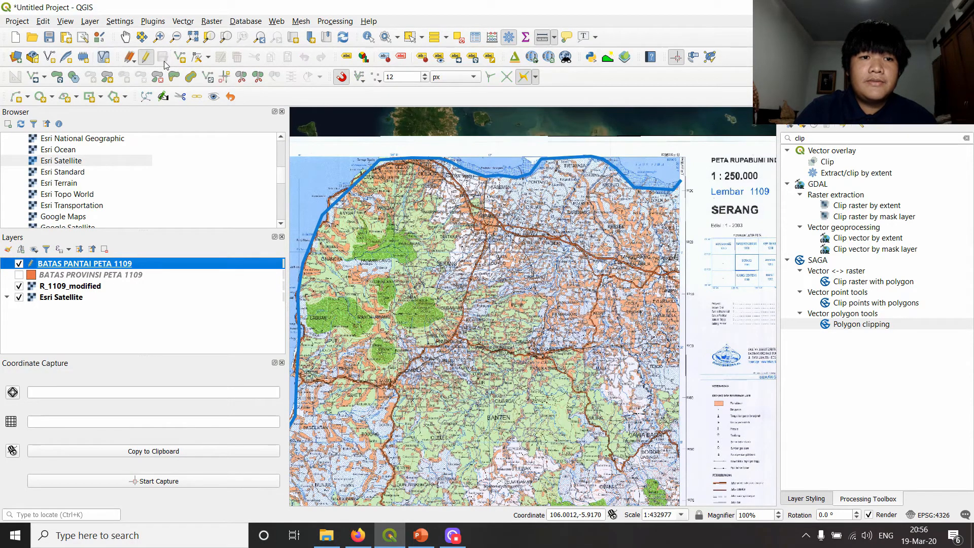
- Digitize Panaitan island's coastline as a new straight-segment line, from the southern tip up the east coast and around the western arm back south
{"action": "scroll", "coordinate": [591, 187], "scroll_direction": "down", "scroll_amount": 2}
{"action": "scroll", "coordinate": [530, 215], "scroll_direction": "up", "scroll_amount": 1}
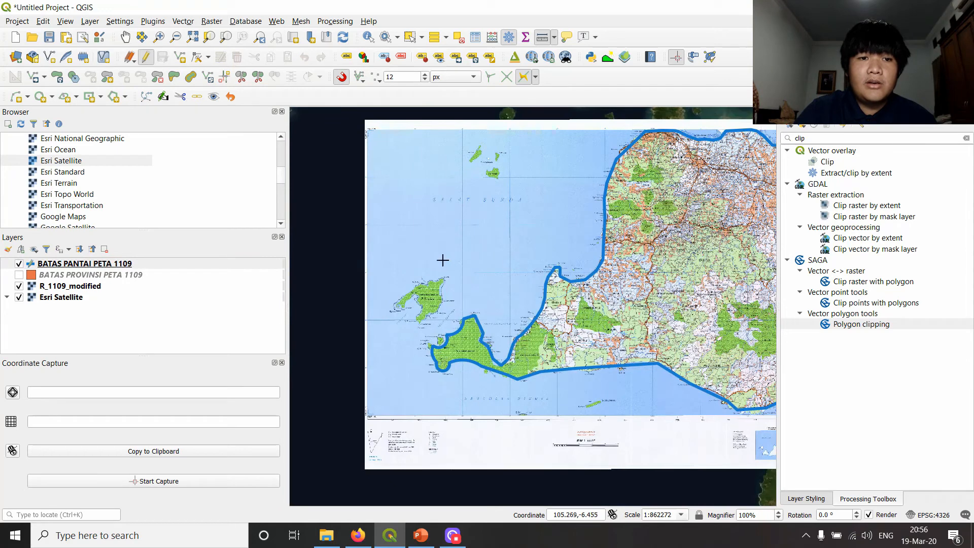
{"action": "left_click", "coordinate": [180, 57]}
{"action": "scroll", "coordinate": [446, 304], "scroll_direction": "up", "scroll_amount": 2}
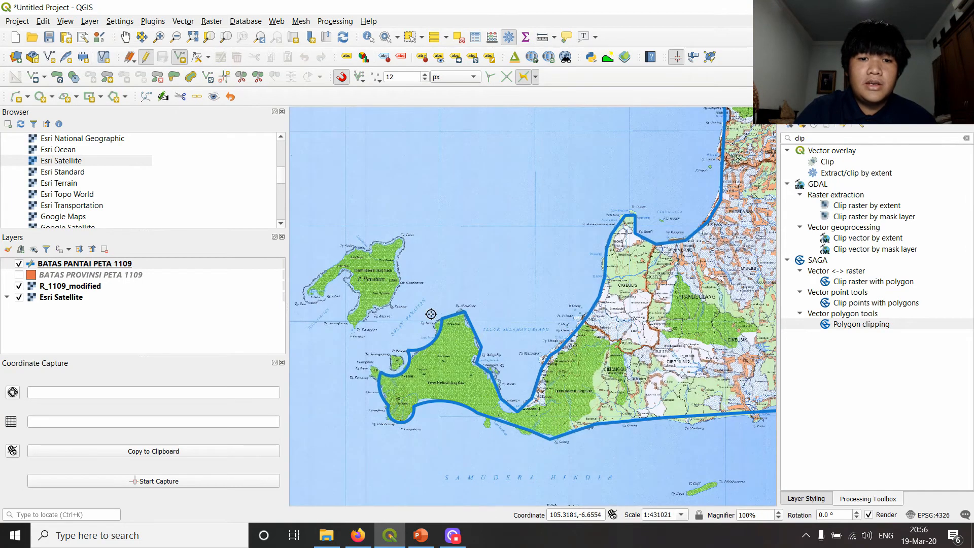
{"action": "left_click", "coordinate": [560, 257]}
{"action": "left_click", "coordinate": [592, 241]}
{"action": "left_click", "coordinate": [608, 204]}
{"action": "left_click", "coordinate": [597, 160]}
{"action": "left_click", "coordinate": [615, 124]}
{"action": "left_click", "coordinate": [604, 114]}
{"action": "left_click", "coordinate": [558, 127]}
{"action": "left_click", "coordinate": [528, 136]}
{"action": "left_click", "coordinate": [468, 163]}
{"action": "left_click", "coordinate": [424, 217]}
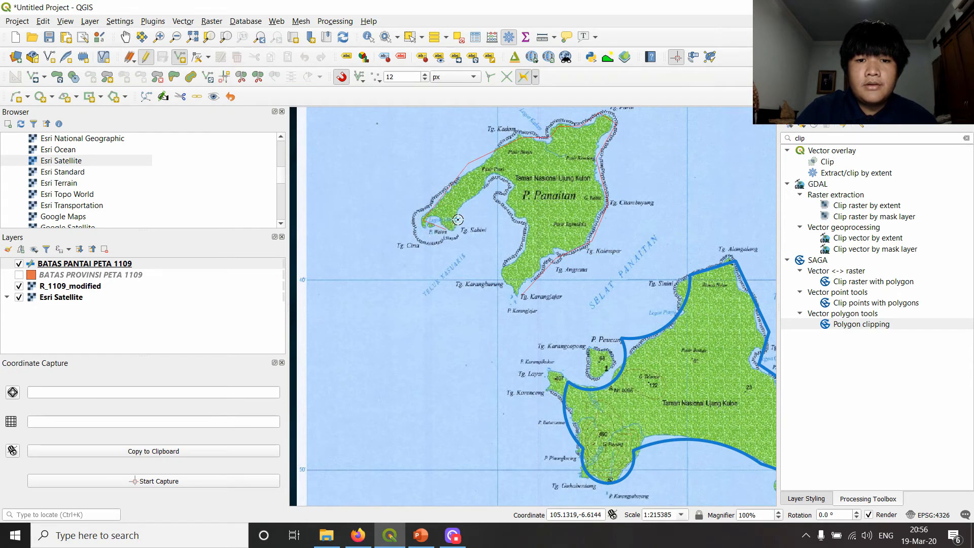
{"action": "left_click", "coordinate": [511, 188]}
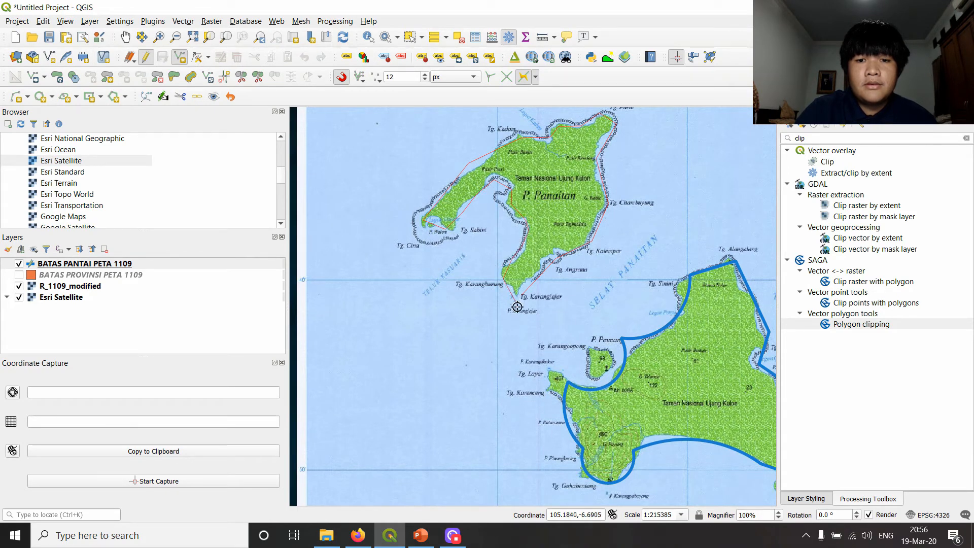
{"action": "scroll", "coordinate": [559, 290], "scroll_direction": "up", "scroll_amount": 1}
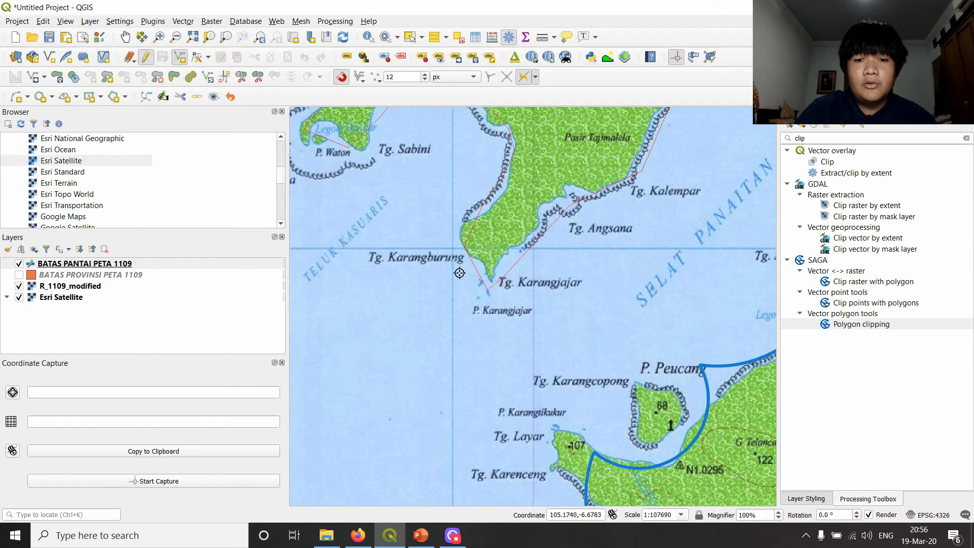
{"action": "right_click", "coordinate": [497, 240]}
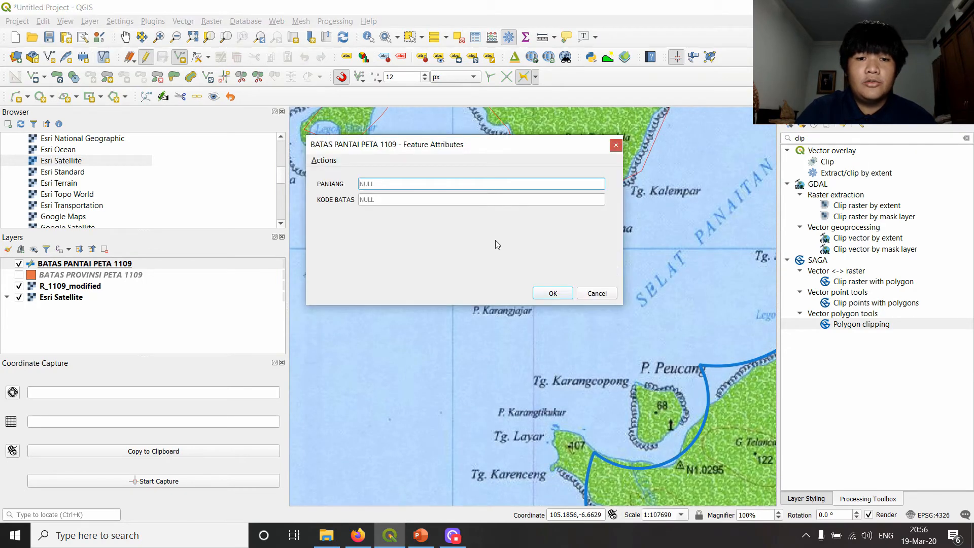
- Enter 11090 as the Panaitan island line's KODE BATAS, leave PANJANG empty and accept the attributes
{"action": "left_click", "coordinate": [479, 198]}
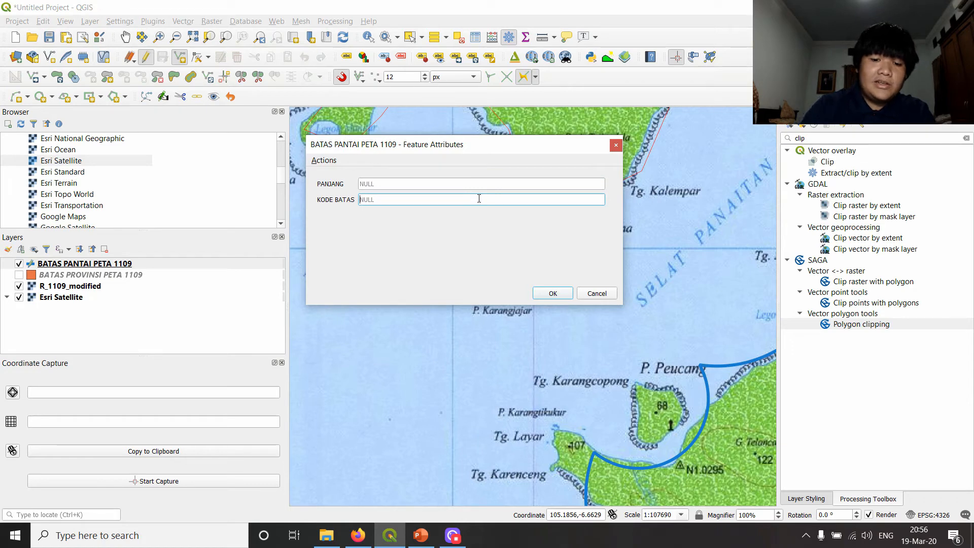
{"action": "type", "text": "11090"}
{"action": "key", "text": "Return"}
{"action": "scroll", "coordinate": [479, 199], "scroll_direction": "down", "scroll_amount": 1}
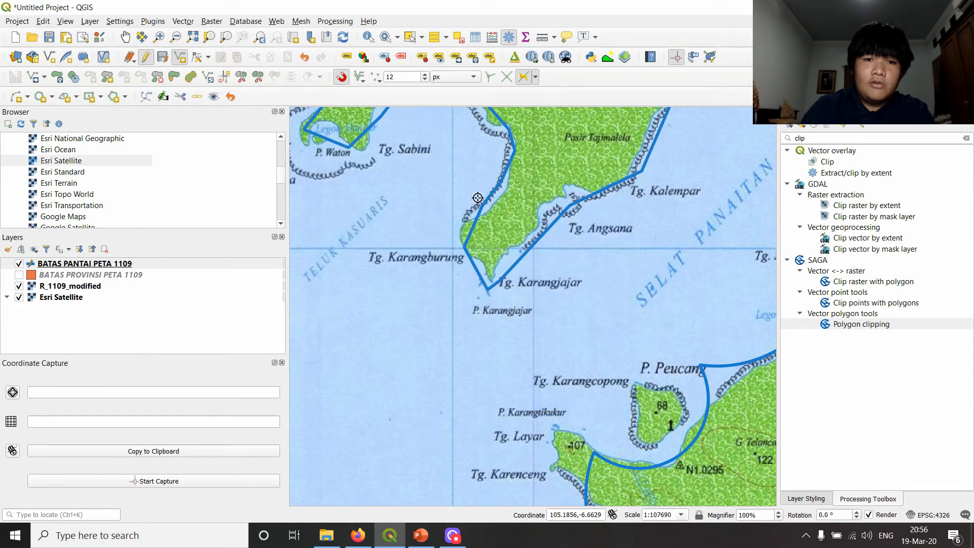
{"action": "scroll", "coordinate": [650, 220], "scroll_direction": "down", "scroll_amount": 2}
{"action": "left_click_drag", "start_coordinate": [666, 223], "coordinate": [445, 319]}
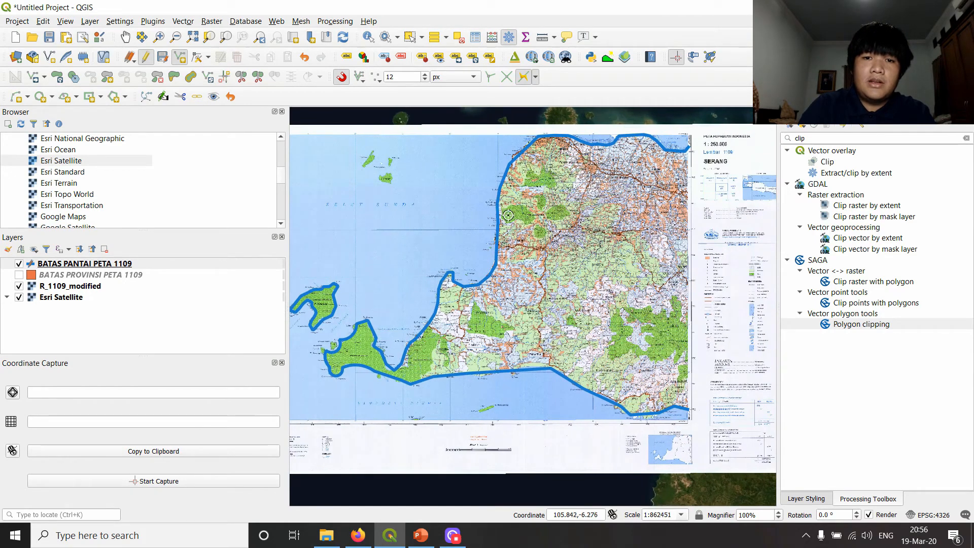
{"action": "left_click_drag", "start_coordinate": [505, 216], "coordinate": [561, 230]}
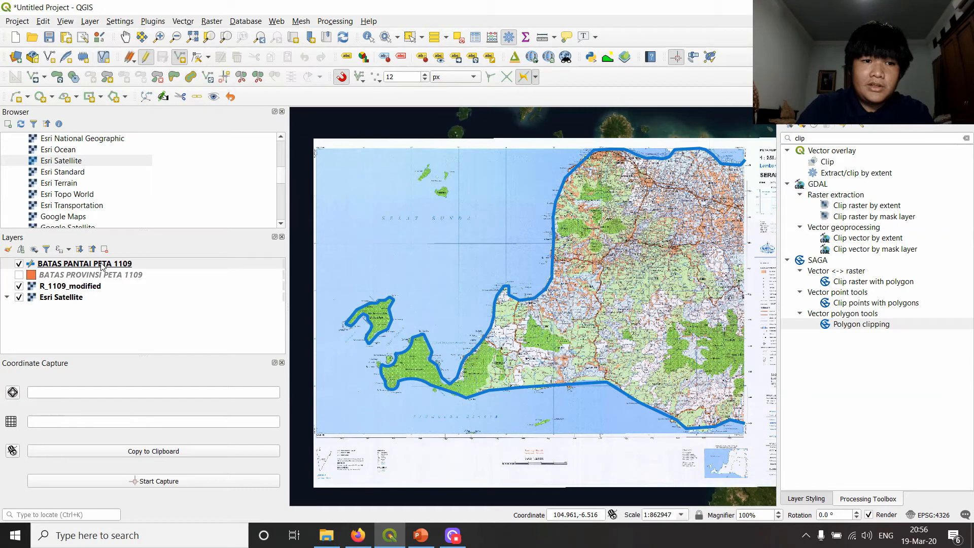
- Open the attribute table of the BATAS PANTAI PETA 1109 layer
{"action": "left_click", "coordinate": [102, 264]}
{"action": "right_click", "coordinate": [102, 265]}
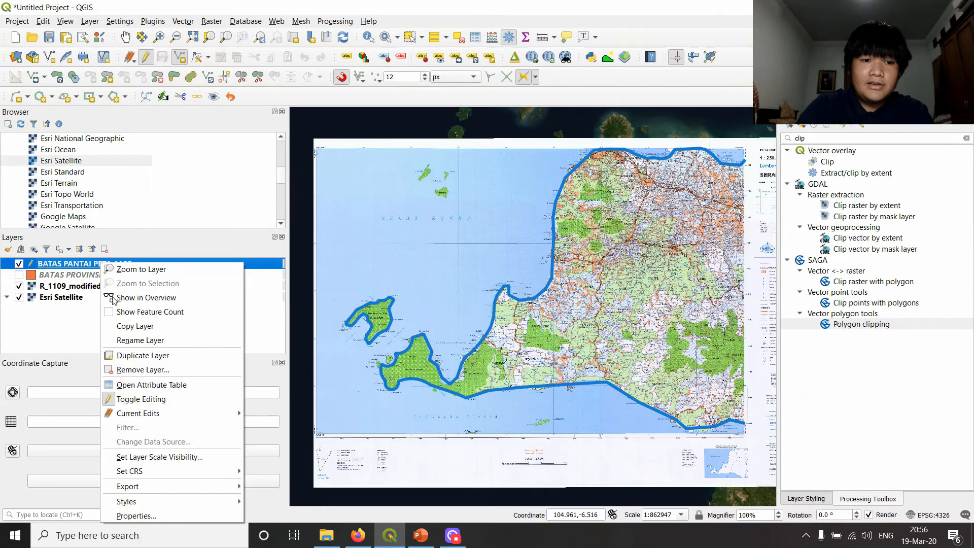
{"action": "left_click", "coordinate": [134, 388]}
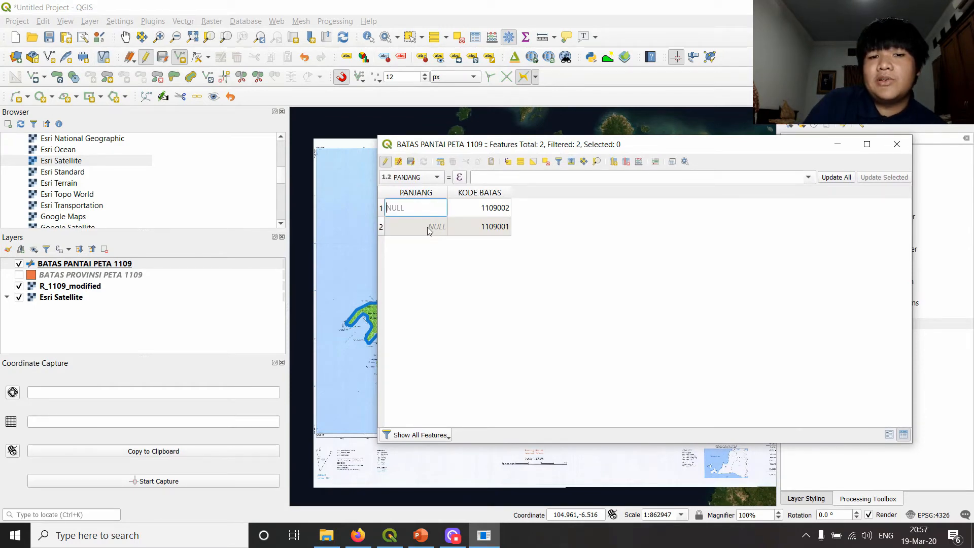
- Try entering 1008 manually as PANJANG for the line with KODE BATAS 1109002, and clear that value back to NULL
{"action": "left_click", "coordinate": [429, 228]}
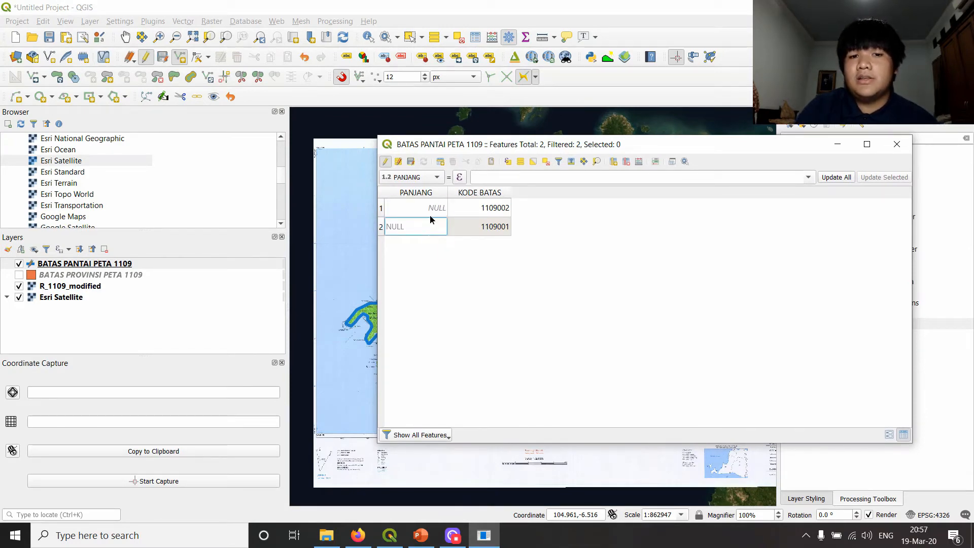
{"action": "left_click", "coordinate": [433, 210]}
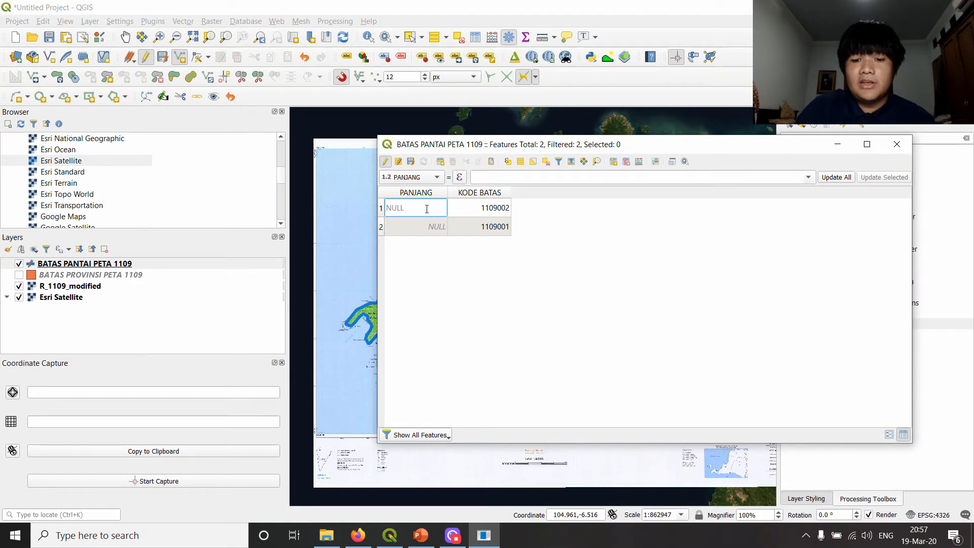
{"action": "type", "text": "100"}
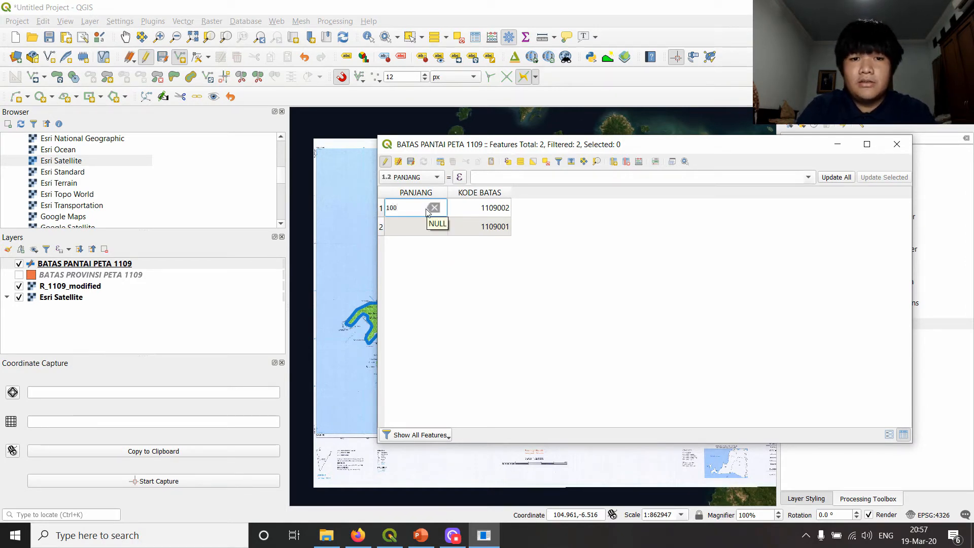
{"action": "key", "text": "Tab"}
{"action": "key", "text": "Tab"}
{"action": "key", "text": "Tab"}
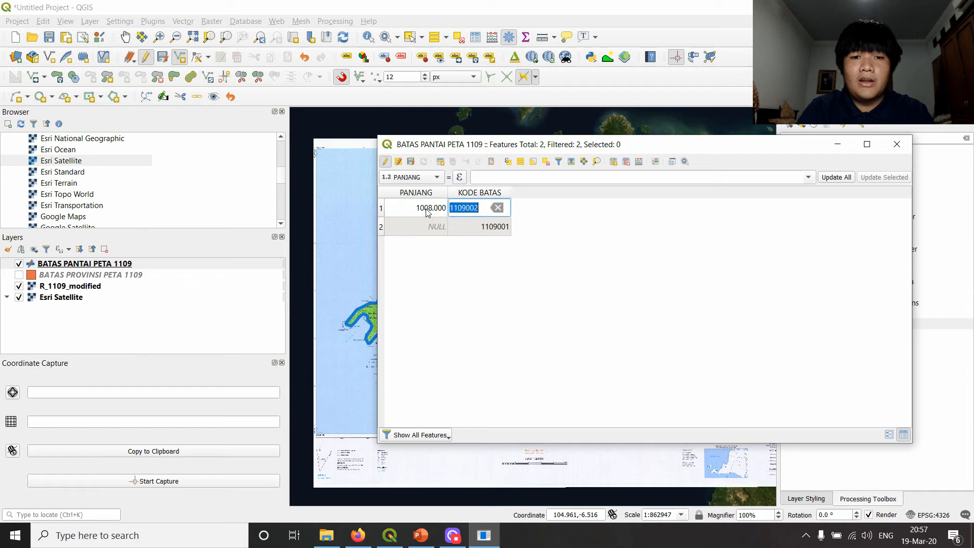
{"action": "left_click", "coordinate": [427, 209]}
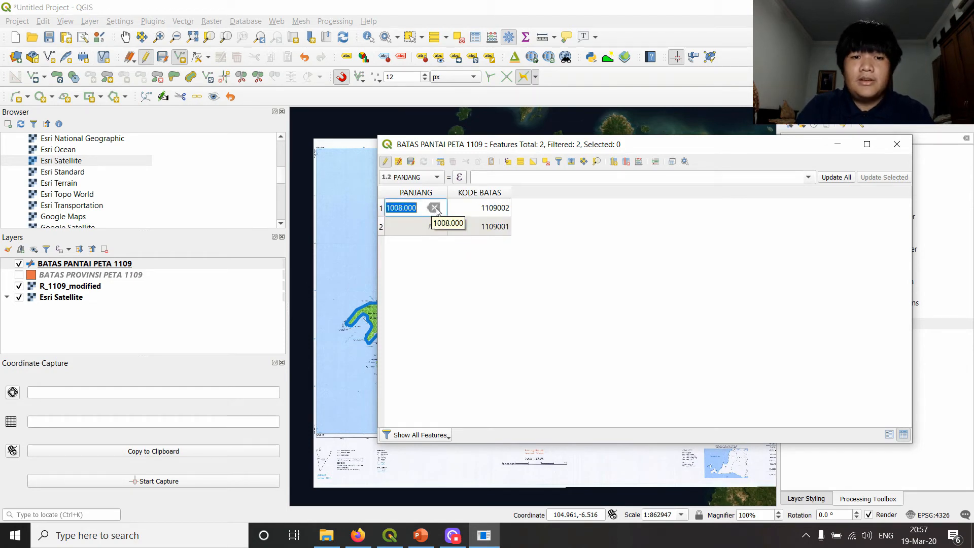
{"action": "left_click", "coordinate": [415, 228]}
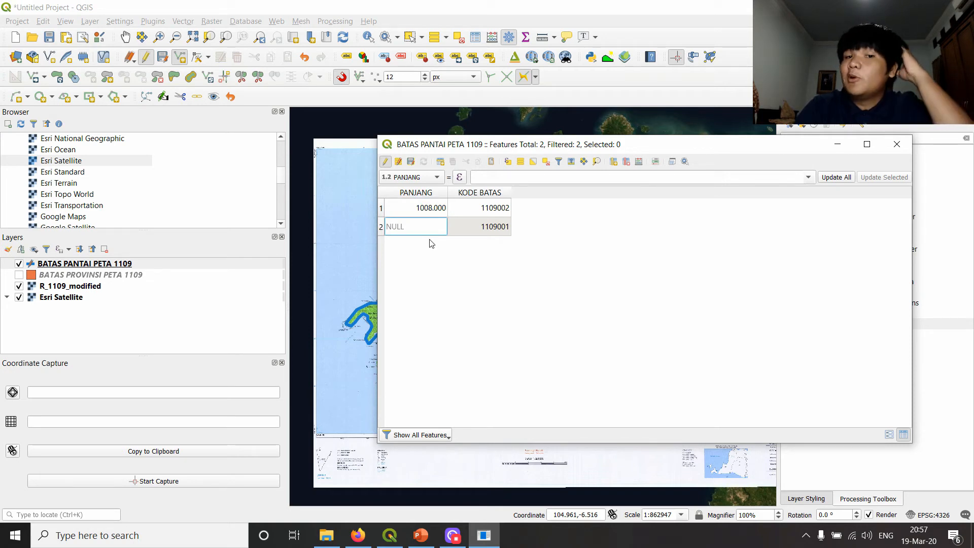
{"action": "left_click", "coordinate": [426, 213]}
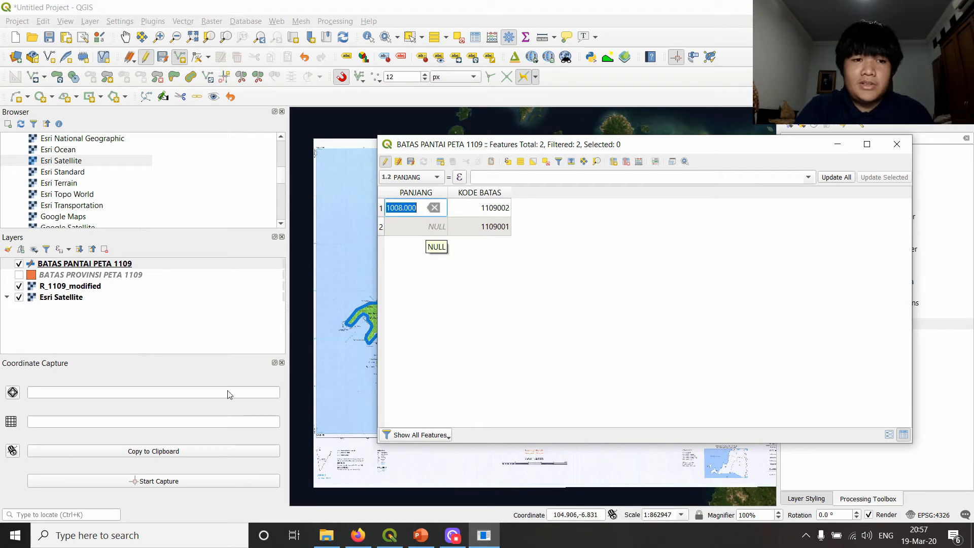
{"action": "left_click", "coordinate": [433, 208]}
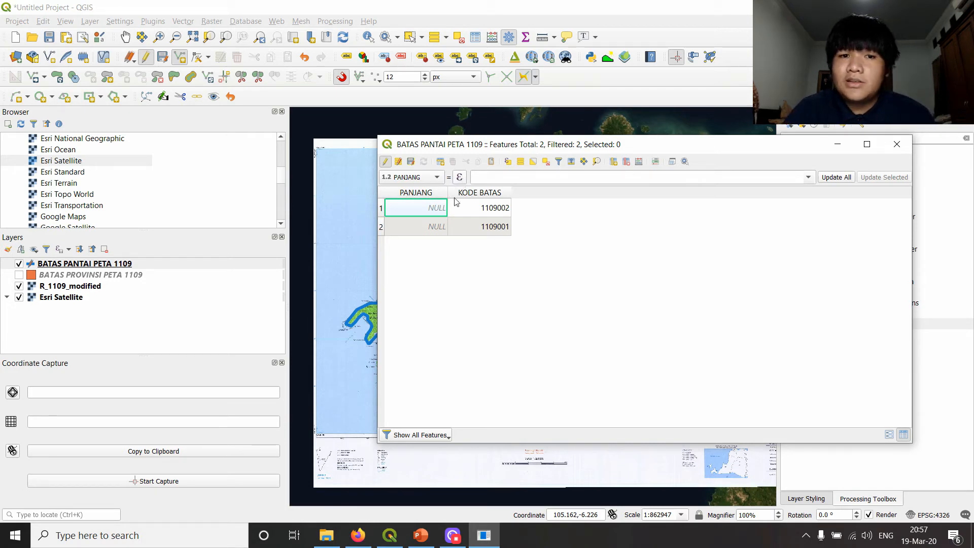
- Choose PANJANG as the field to calculate and open the expression builder, moving its window clear of the field names
{"action": "left_click", "coordinate": [413, 177]}
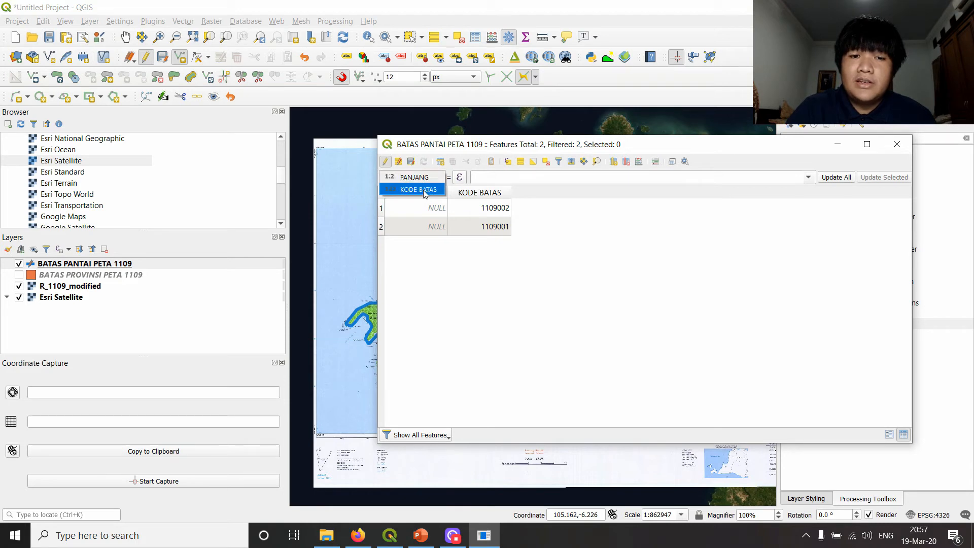
{"action": "left_click", "coordinate": [426, 177]}
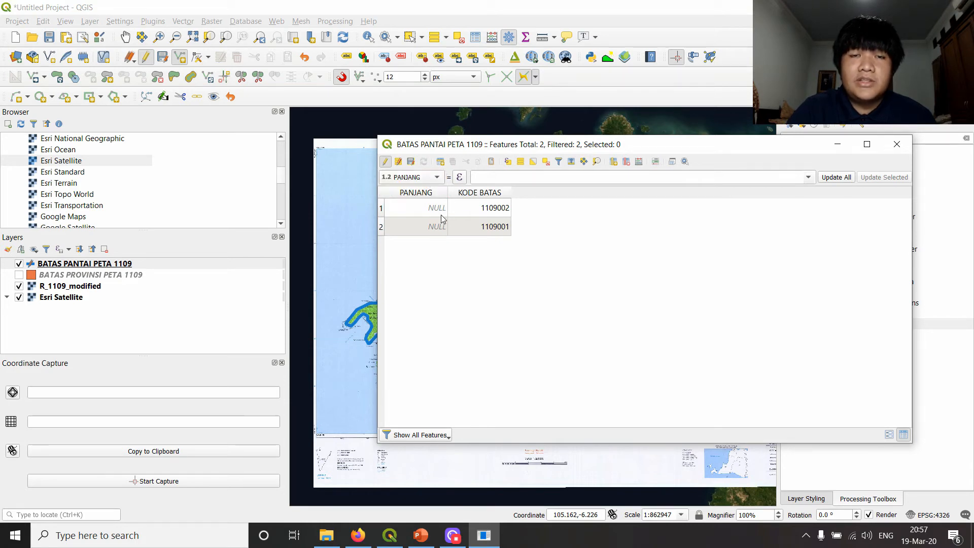
{"action": "left_click", "coordinate": [460, 178]}
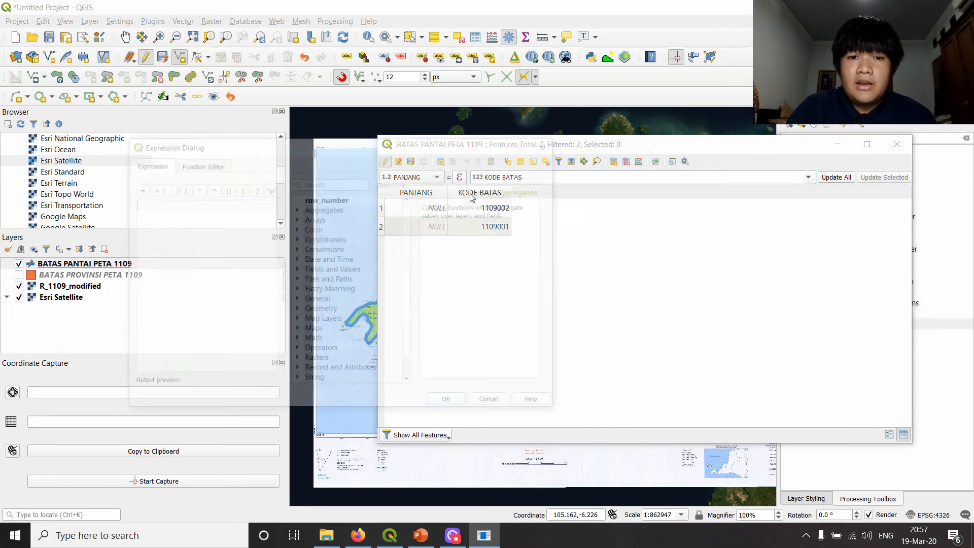
{"action": "left_click_drag", "start_coordinate": [469, 149], "coordinate": [831, 142]}
{"action": "type", "text": "let"}
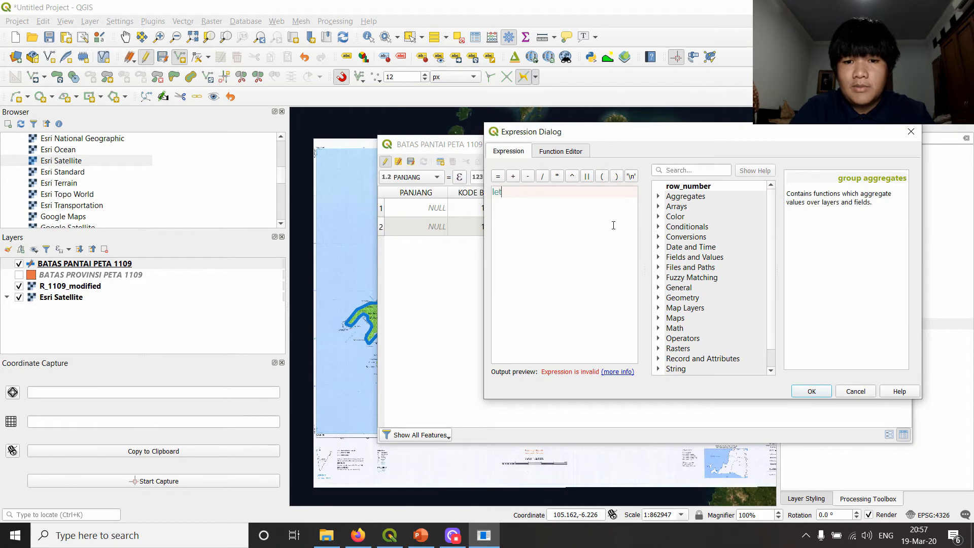
{"action": "key", "text": "BackSpace"}
{"action": "type", "text": "ngth"}
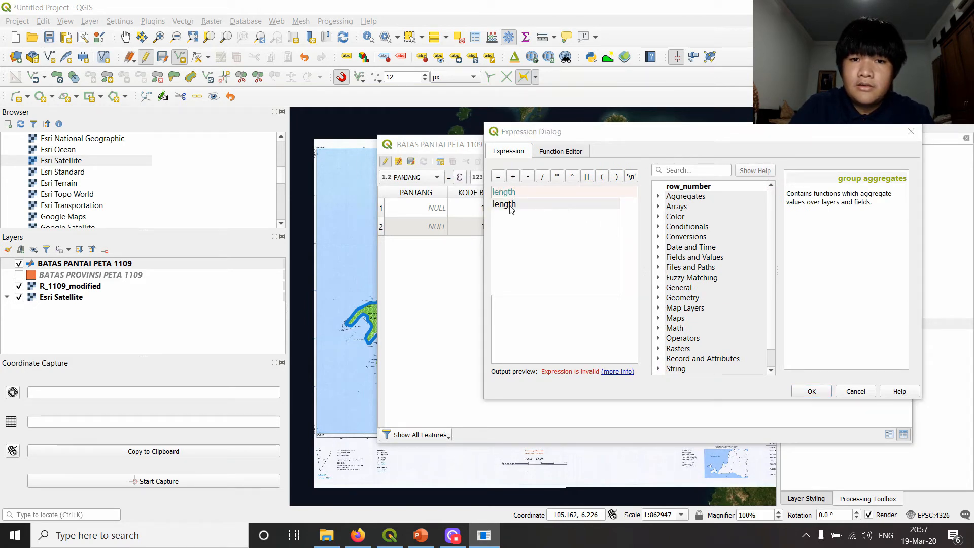
{"action": "left_click", "coordinate": [632, 216]}
{"action": "key", "text": "BackSpace"}
{"action": "key", "text": "BackSpace"}
{"action": "key", "text": "BackSpace"}
{"action": "key", "text": "BackSpace"}
{"action": "key", "text": "BackSpace"}
{"action": "key", "text": "BackSpace"}
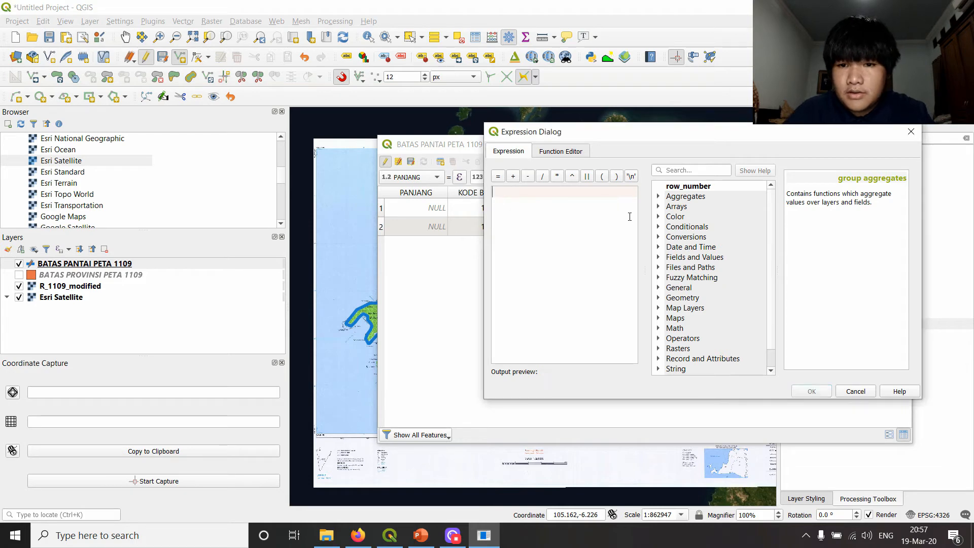
- Search the expression functions for length, insert the Geometry function $length and accept the expression
{"action": "left_click", "coordinate": [721, 170]}
{"action": "type", "text": "length"}
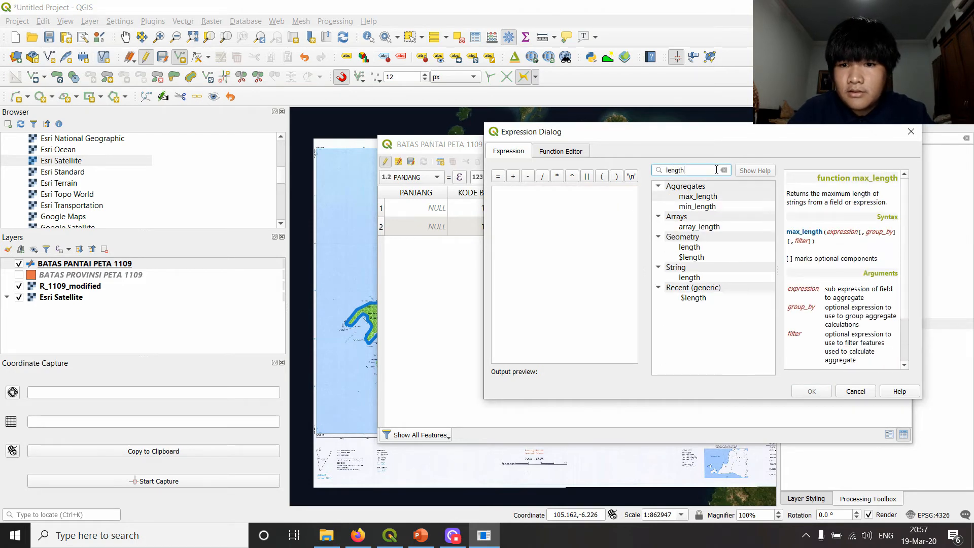
{"action": "left_click", "coordinate": [699, 248]}
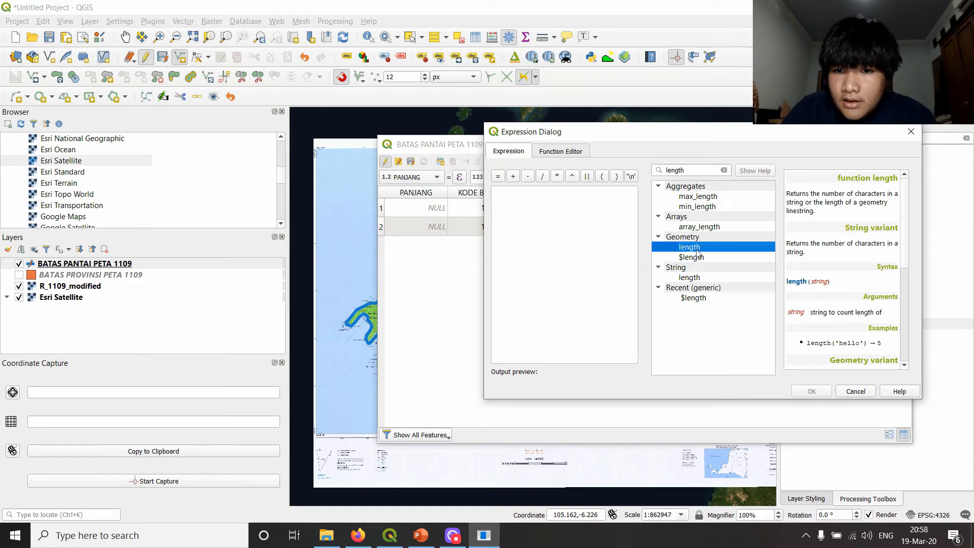
{"action": "left_click", "coordinate": [709, 299]}
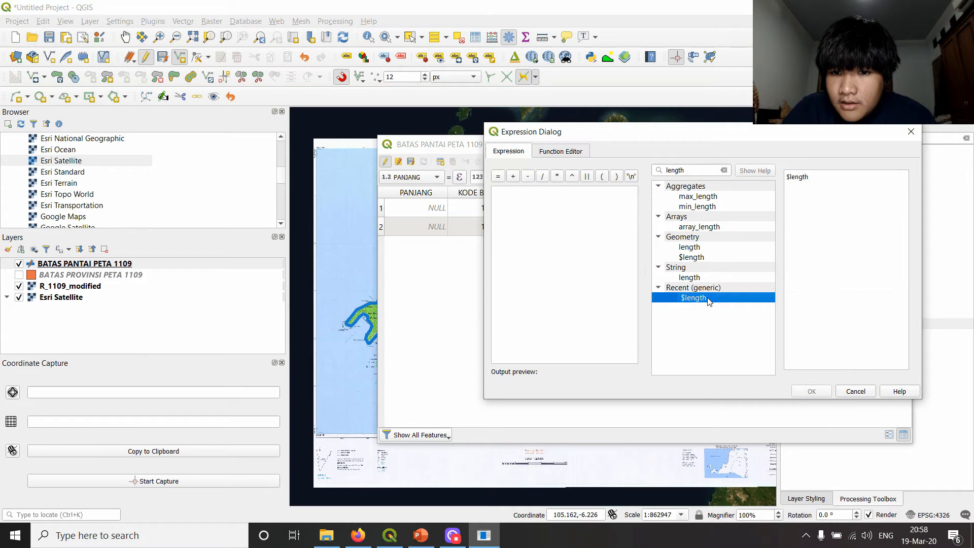
{"action": "left_click", "coordinate": [703, 258]}
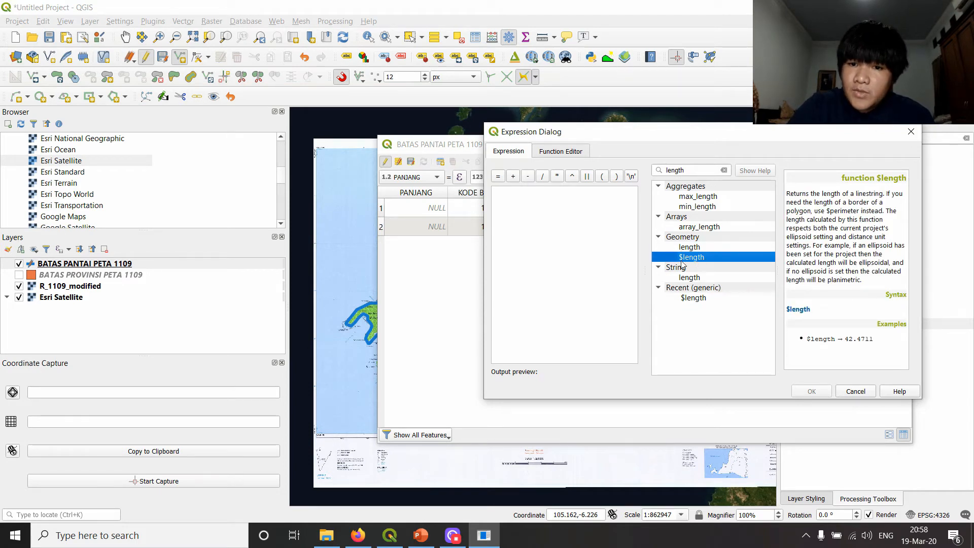
{"action": "double_click", "coordinate": [699, 259]}
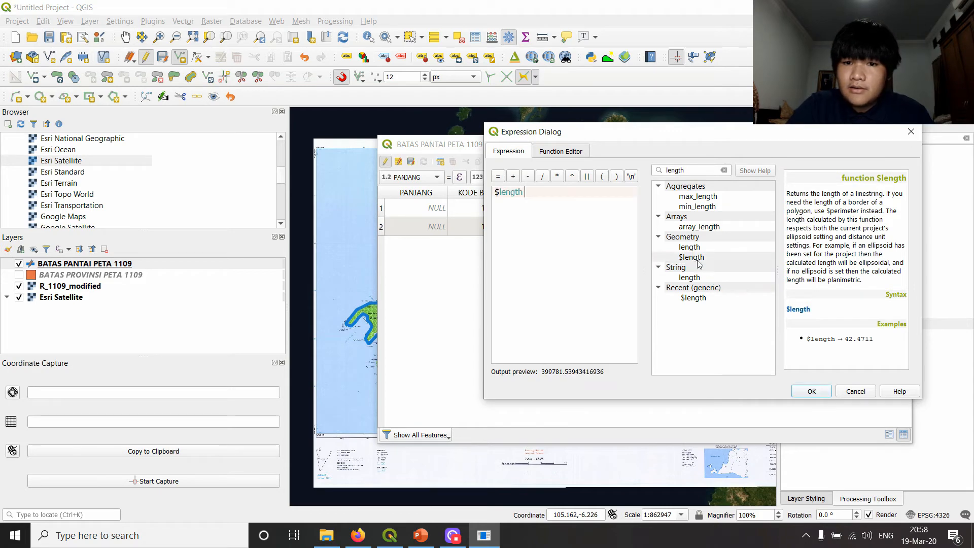
{"action": "left_click", "coordinate": [811, 391]}
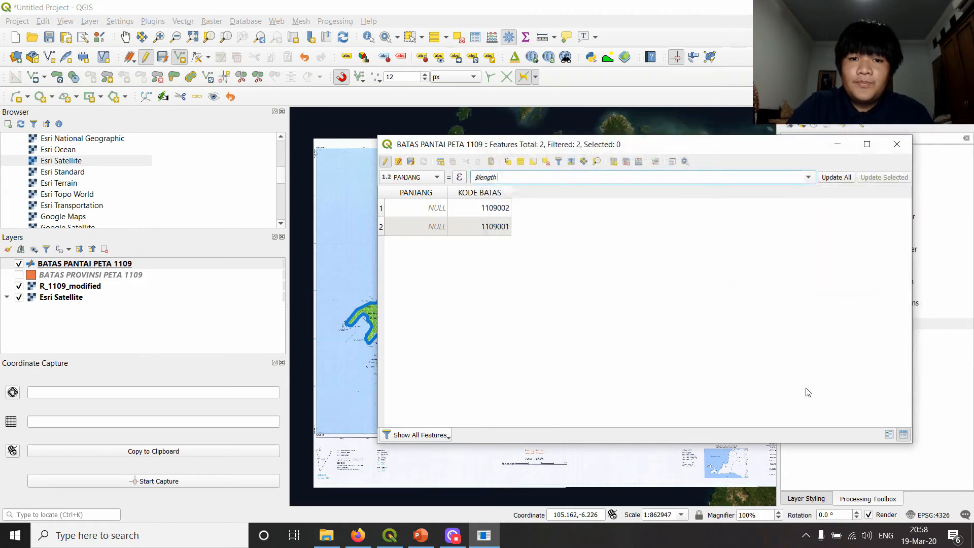
- Update PANJANG for all features with the $length expression, save the edits and close the attribute table
{"action": "left_click", "coordinate": [834, 177]}
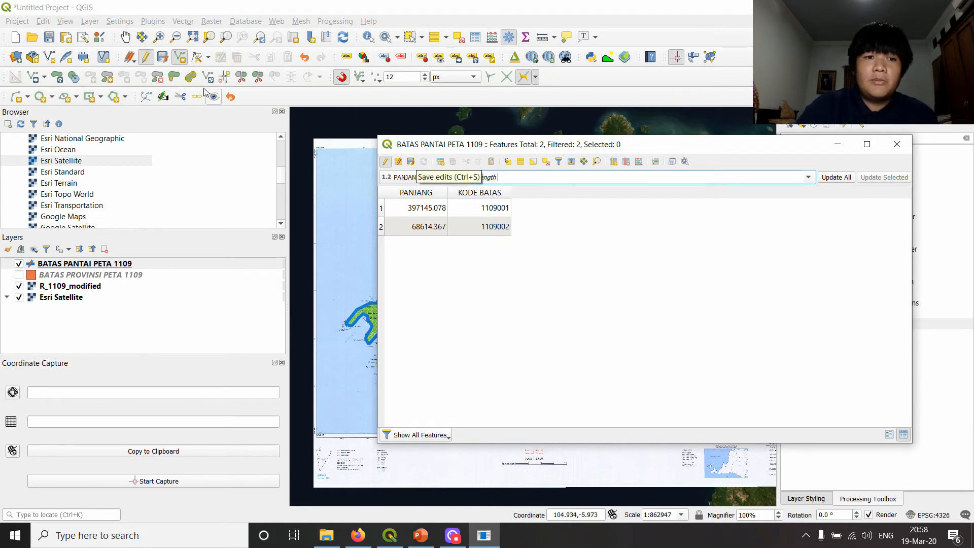
{"action": "left_click", "coordinate": [410, 163]}
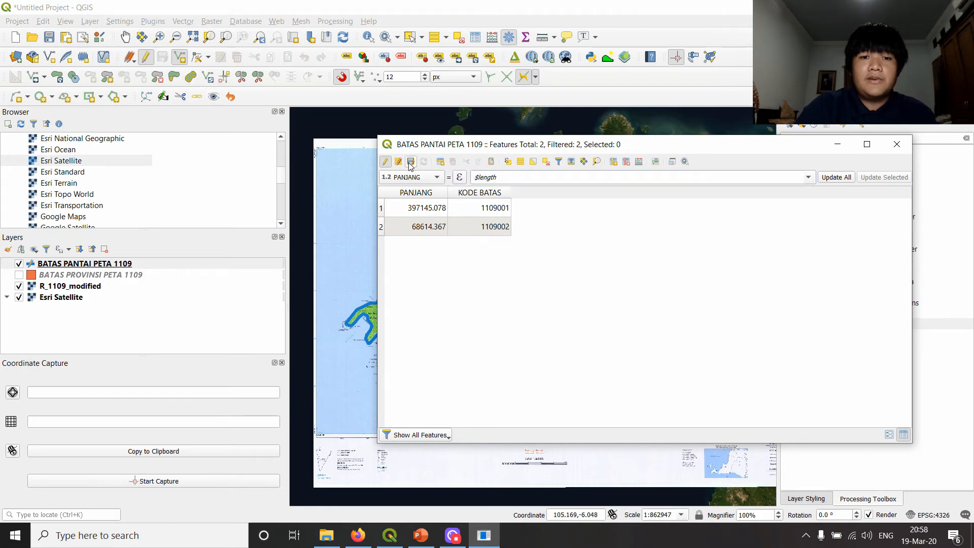
{"action": "left_click", "coordinate": [897, 145]}
{"action": "scroll", "coordinate": [509, 247], "scroll_direction": "down", "scroll_amount": 1}
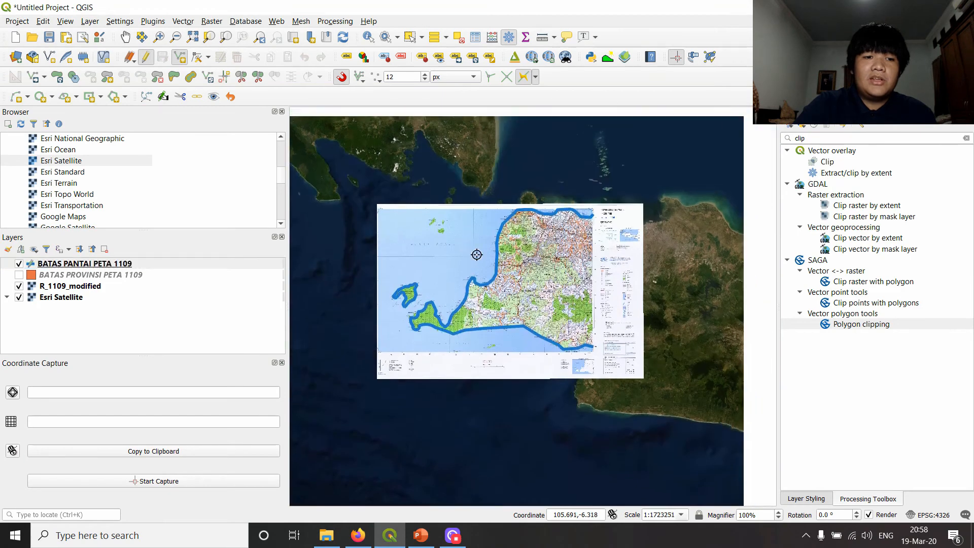
{"action": "scroll", "coordinate": [510, 247], "scroll_direction": "up", "scroll_amount": 1}
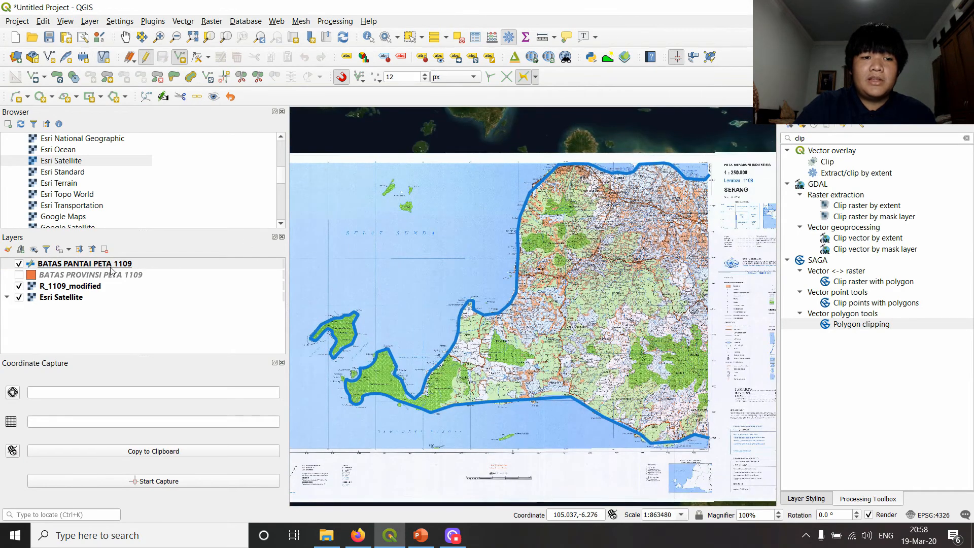
- Stop editing the BATAS PANTAI PETA 1109 layer and dismiss the Measure window
{"action": "left_click", "coordinate": [62, 263]}
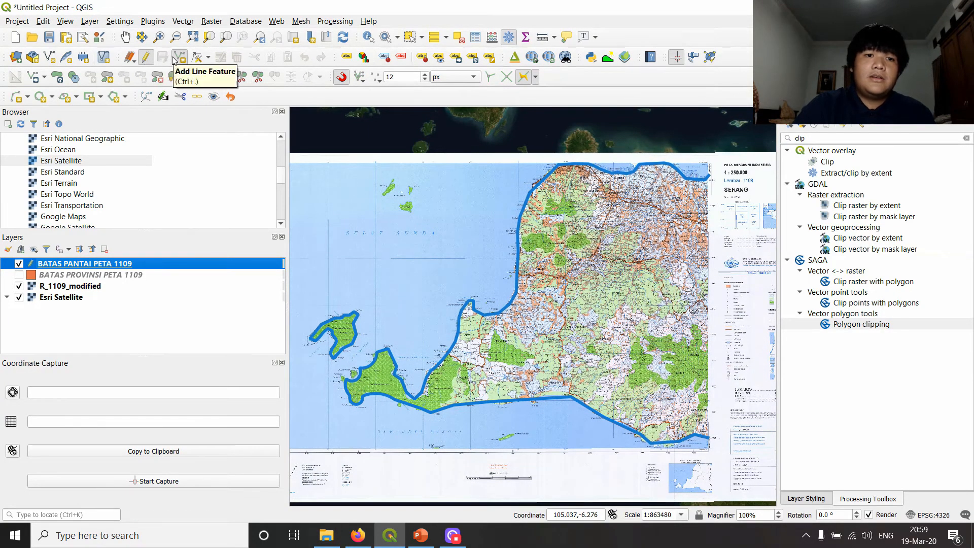
{"action": "left_click", "coordinate": [146, 57]}
{"action": "key", "text": "ctrl+shift+m"}
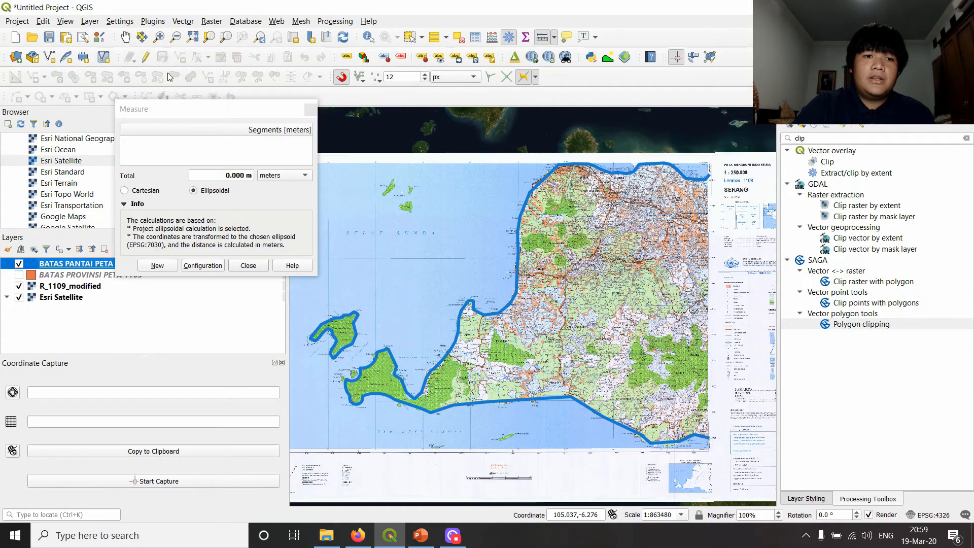
{"action": "left_click", "coordinate": [311, 109]}
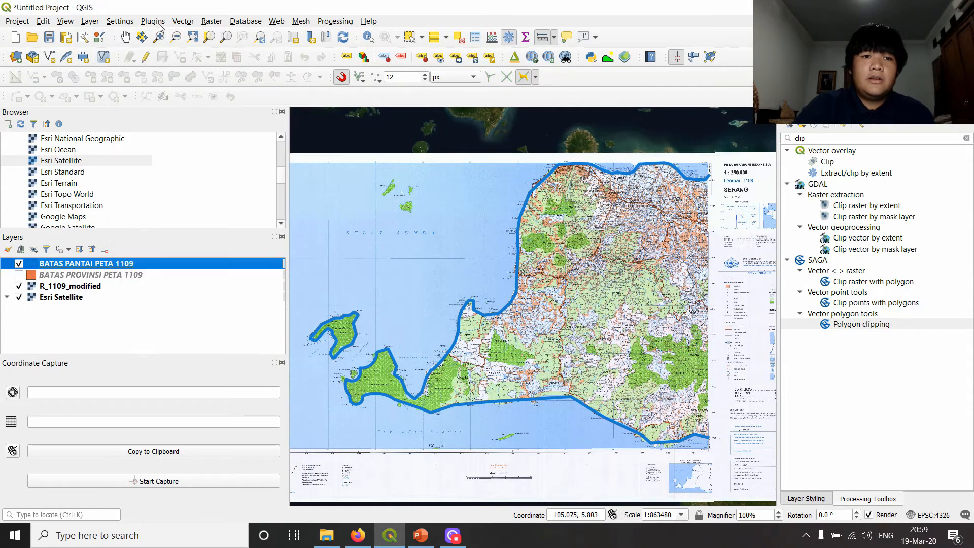
- Start a new point shapefile layer with the file name GUNUNG PETA 1109, stored beside the existing BATAS shapefiles
{"action": "scroll", "coordinate": [429, 209], "scroll_direction": "down", "scroll_amount": 3}
{"action": "scroll", "coordinate": [423, 188], "scroll_direction": "up", "scroll_amount": 3}
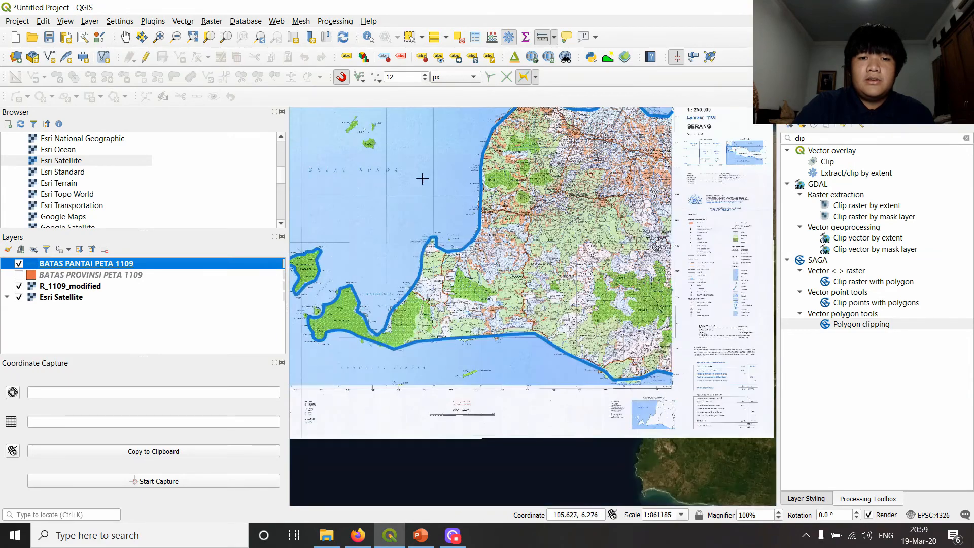
{"action": "scroll", "coordinate": [422, 178], "scroll_direction": "up", "scroll_amount": 1}
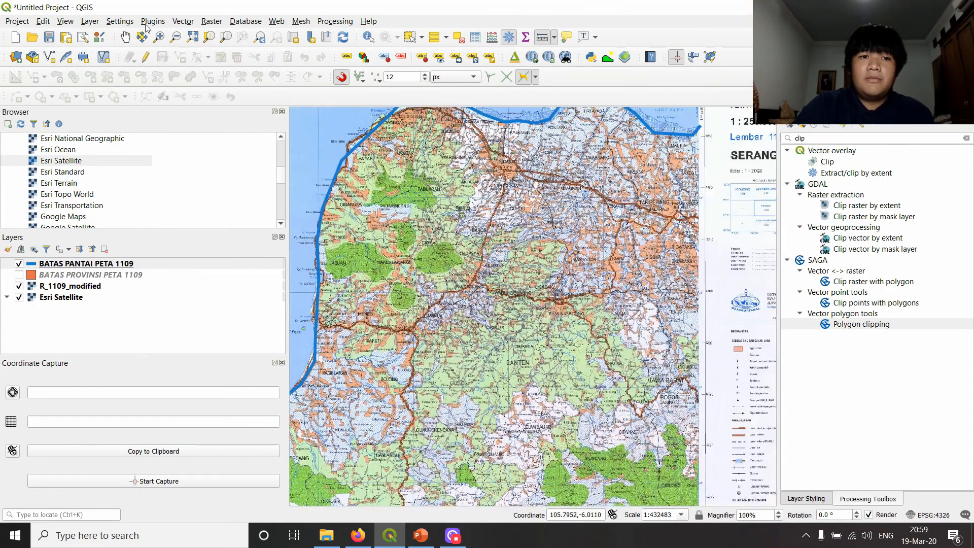
{"action": "left_click", "coordinate": [183, 22]}
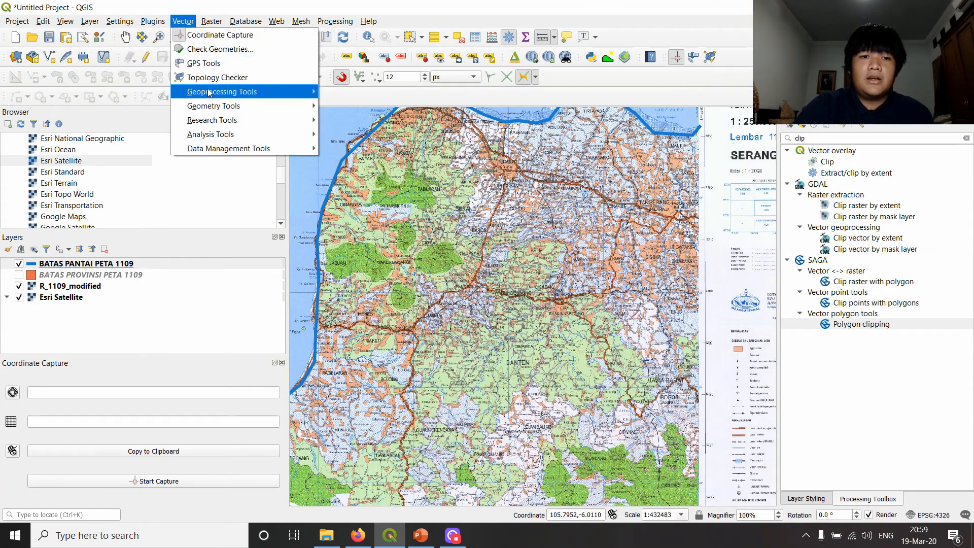
{"action": "mouse_move", "coordinate": [120, 53]}
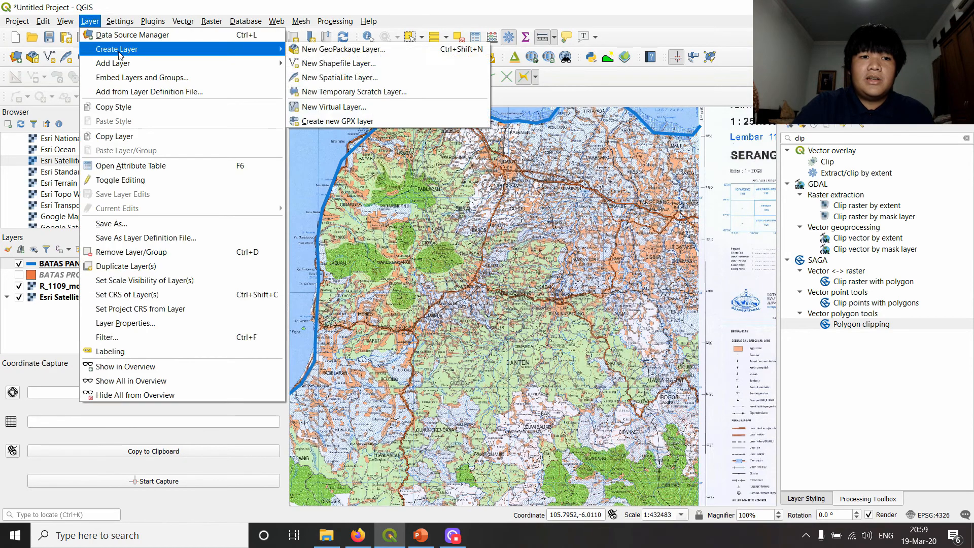
{"action": "left_click", "coordinate": [336, 63]}
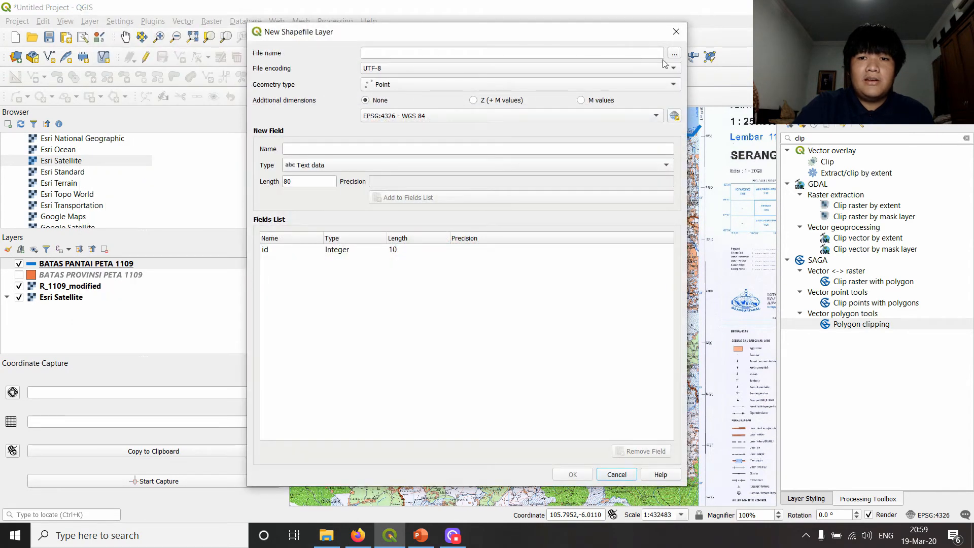
{"action": "left_click", "coordinate": [672, 55]}
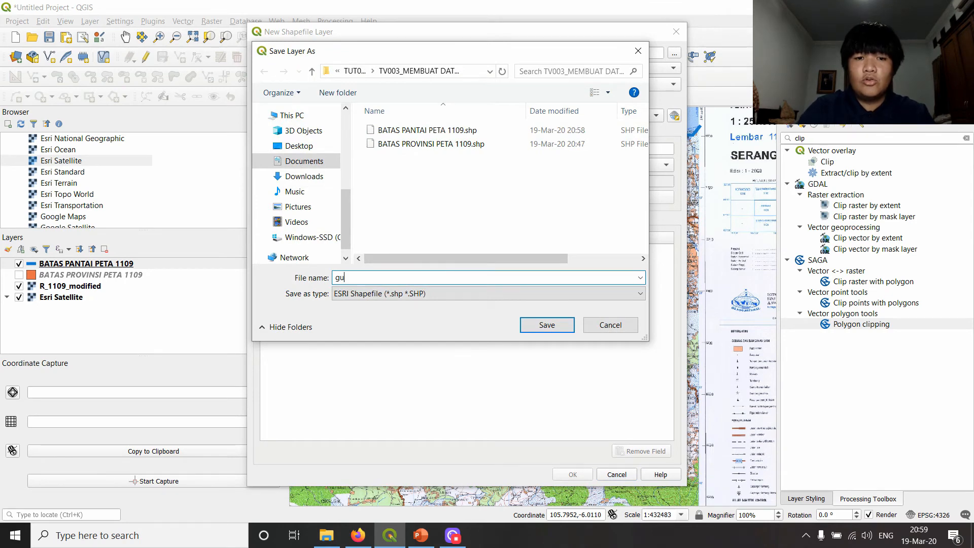
{"action": "type", "text": "GUNUNG PETA 1108"}
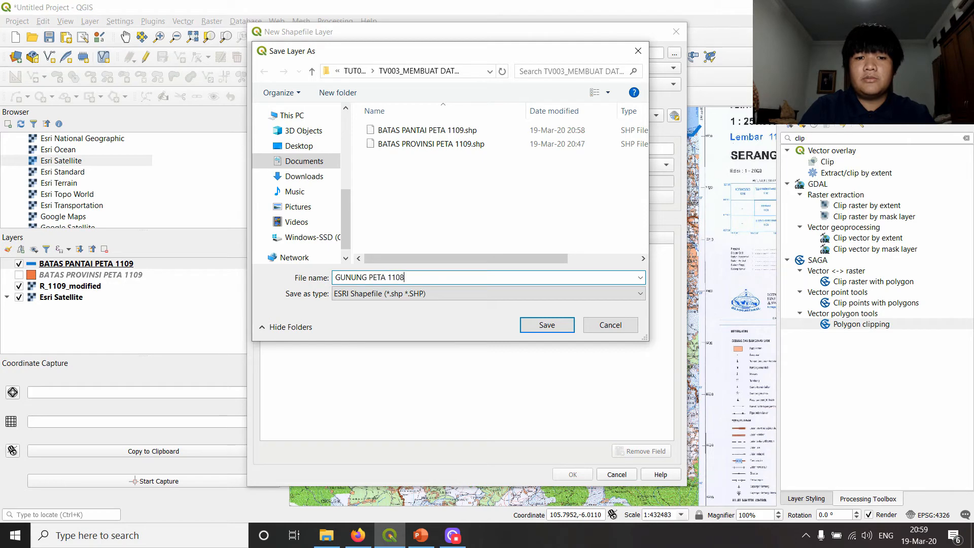
{"action": "key", "text": "Return"}
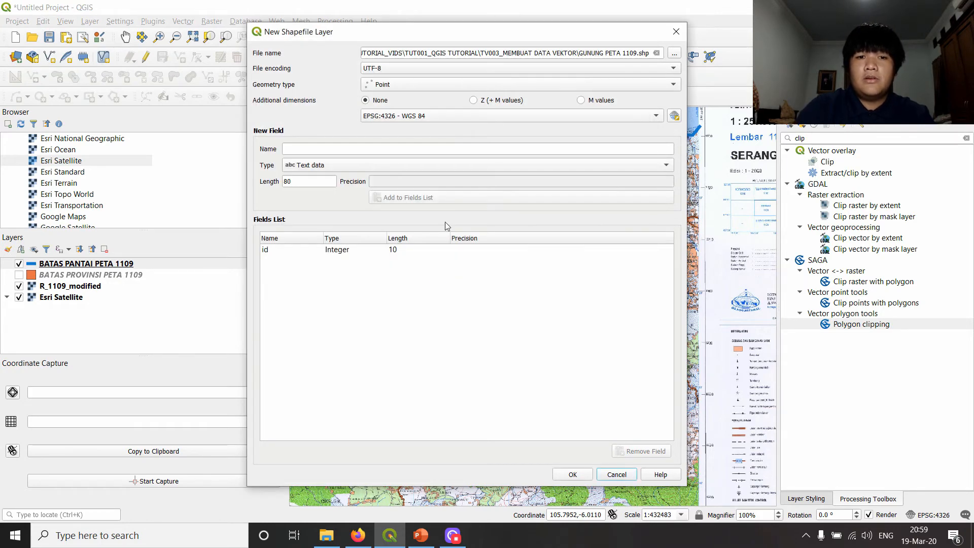
{"action": "left_click", "coordinate": [401, 90]}
{"action": "left_click", "coordinate": [414, 86]}
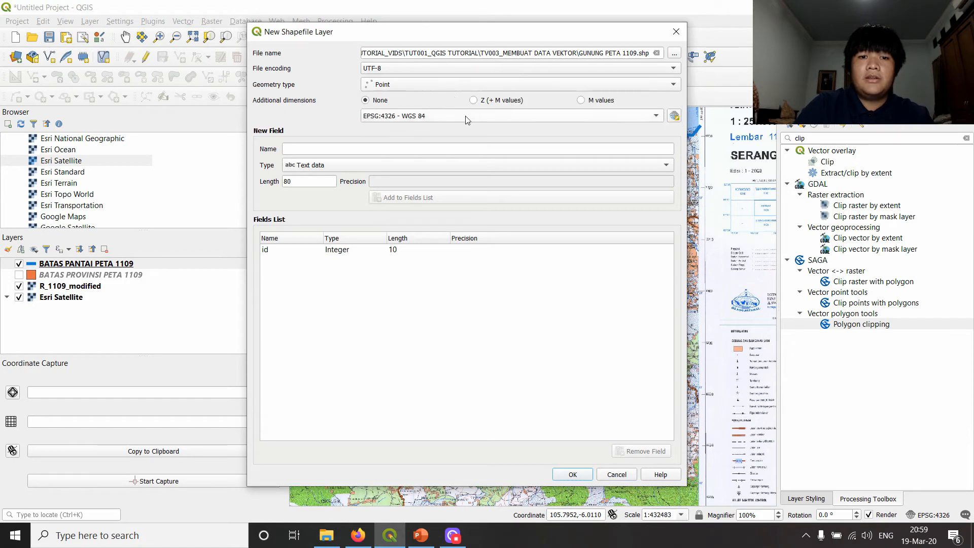
- Add a text field NM_GNG with length 100 to the new layer's field list
{"action": "left_click", "coordinate": [337, 149]}
{"action": "type", "text": "NAMA"}
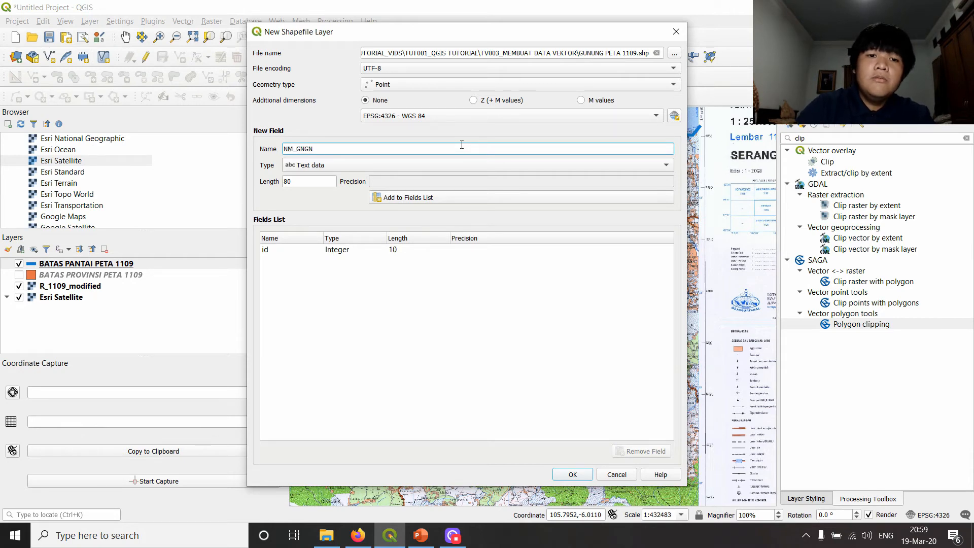
{"action": "left_click", "coordinate": [325, 182]}
{"action": "type", "text": "100"}
{"action": "left_click", "coordinate": [436, 198]}
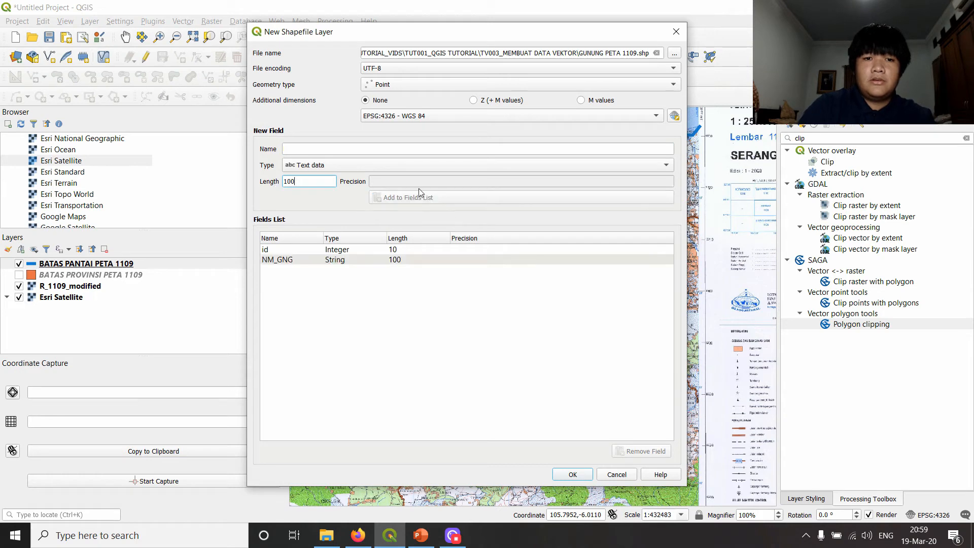
{"action": "type", "text": "KET"}
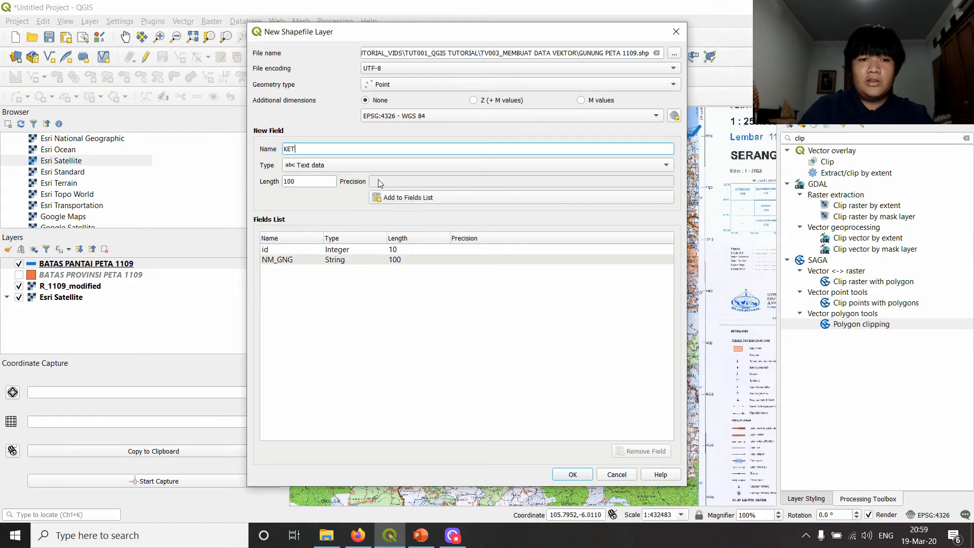
{"action": "key", "text": "ctrl+a"}
{"action": "key", "text": "Right"}
{"action": "key", "text": "ctrl+a"}
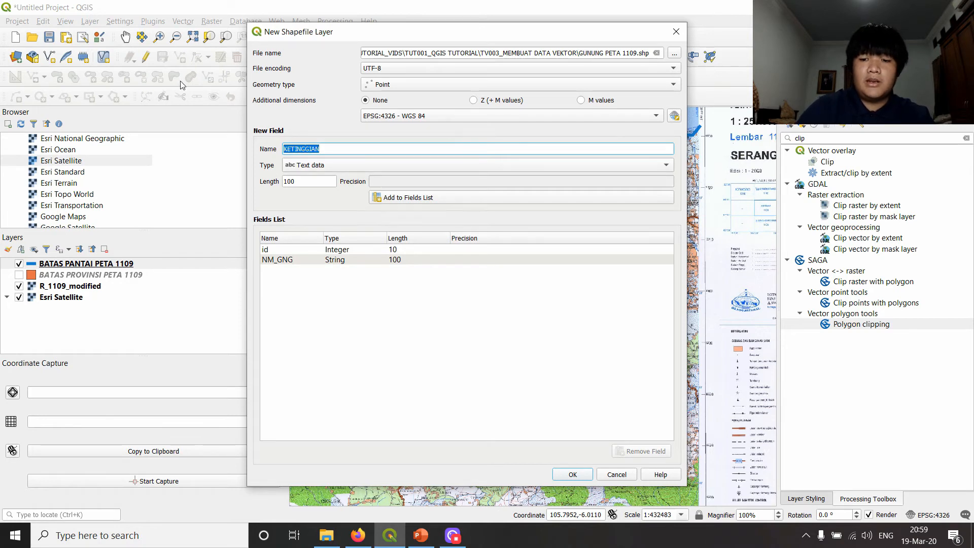
{"action": "key", "text": "BackSpace"}
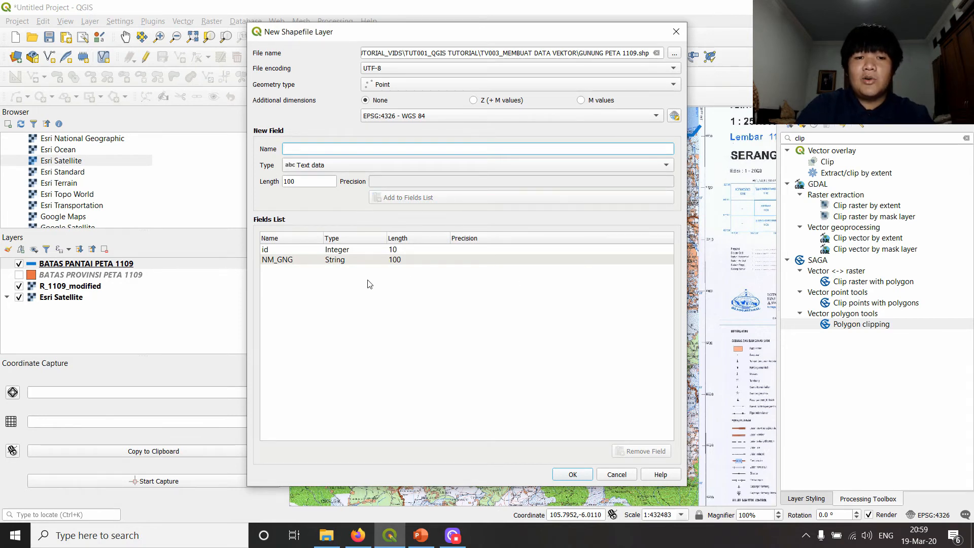
- Create the shapefile, then put the GUNUNG PETA 1109 layer into edit mode with the Add Point Feature tool
{"action": "left_click", "coordinate": [573, 474]}
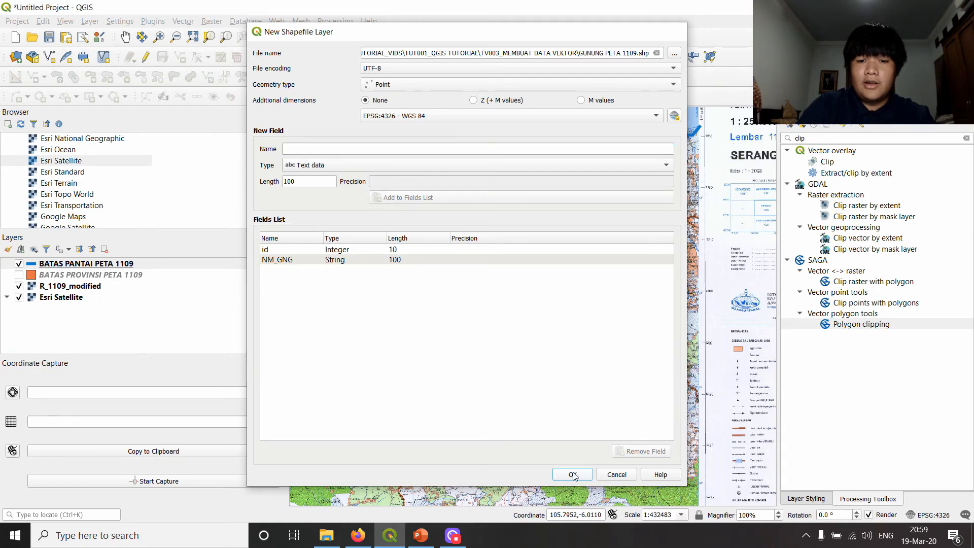
{"action": "left_click", "coordinate": [90, 264]}
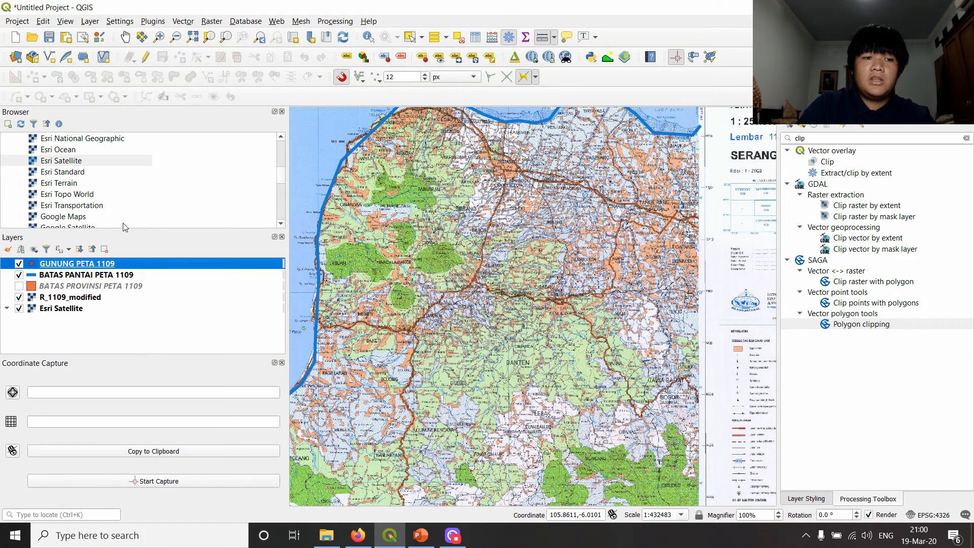
{"action": "left_click", "coordinate": [144, 60]}
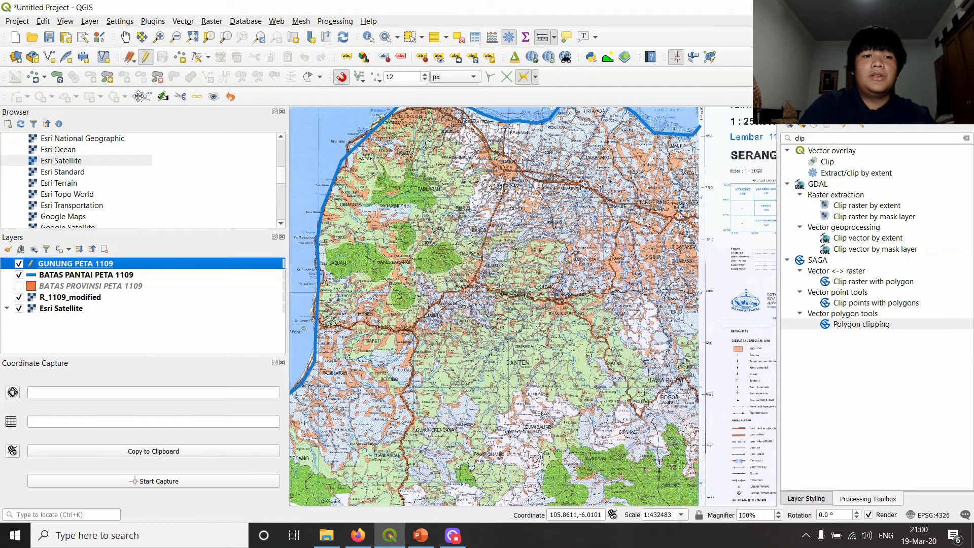
{"action": "left_click", "coordinate": [180, 56]}
- Add a point at the G. Karang summit beside the 1772 height label, with NM_GNG set to GUNUNG KARANG
{"action": "scroll", "coordinate": [461, 220], "scroll_direction": "up", "scroll_amount": 2}
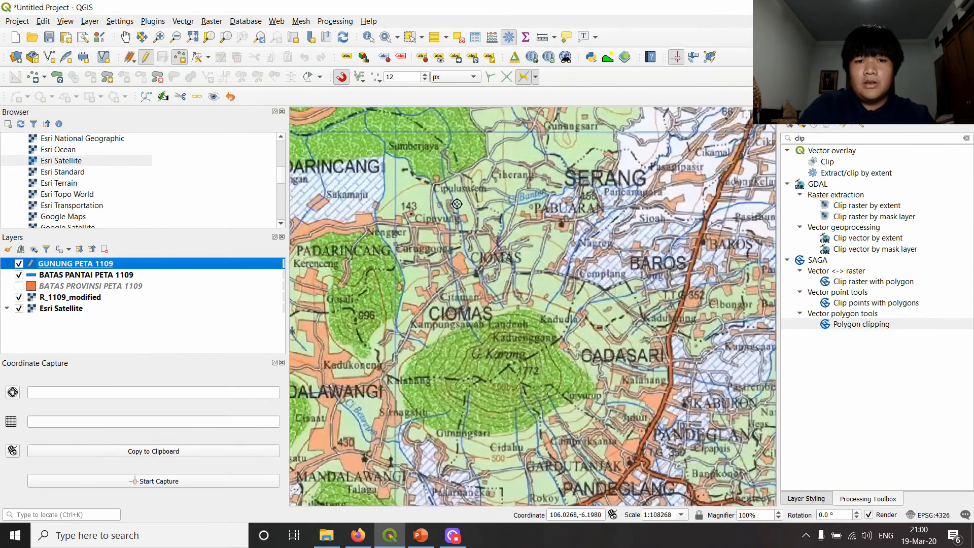
{"action": "left_click_drag", "start_coordinate": [457, 203], "coordinate": [588, 226]}
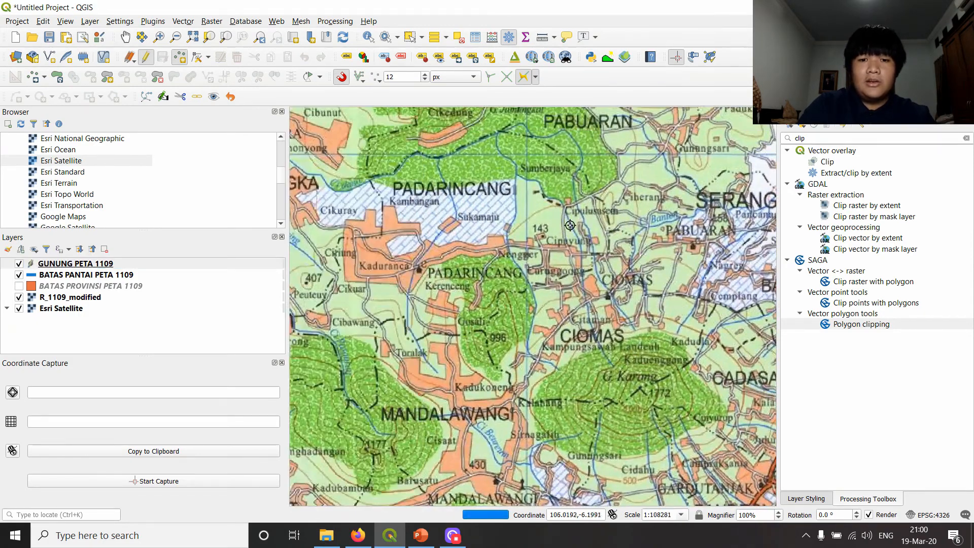
{"action": "scroll", "coordinate": [571, 316], "scroll_direction": "down", "scroll_amount": 1}
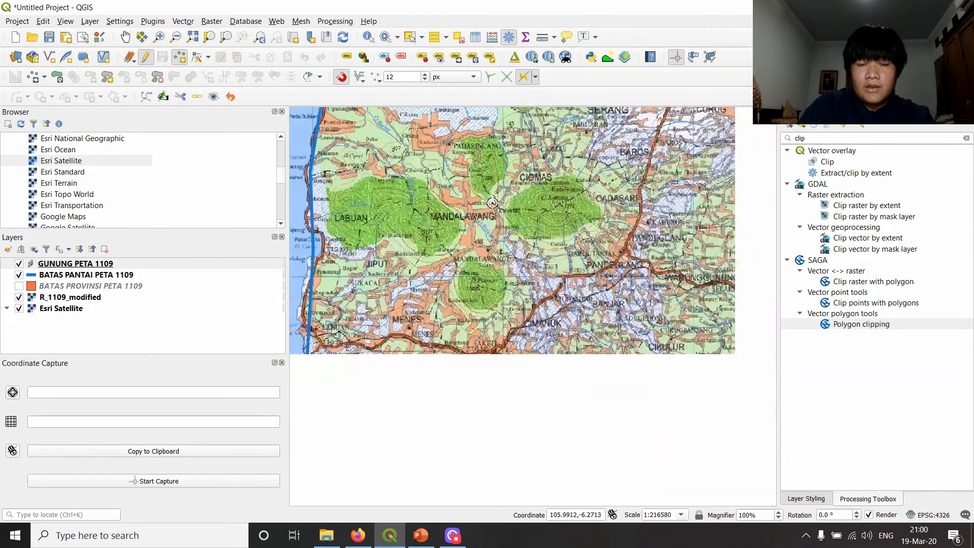
{"action": "scroll", "coordinate": [566, 237], "scroll_direction": "up", "scroll_amount": 2}
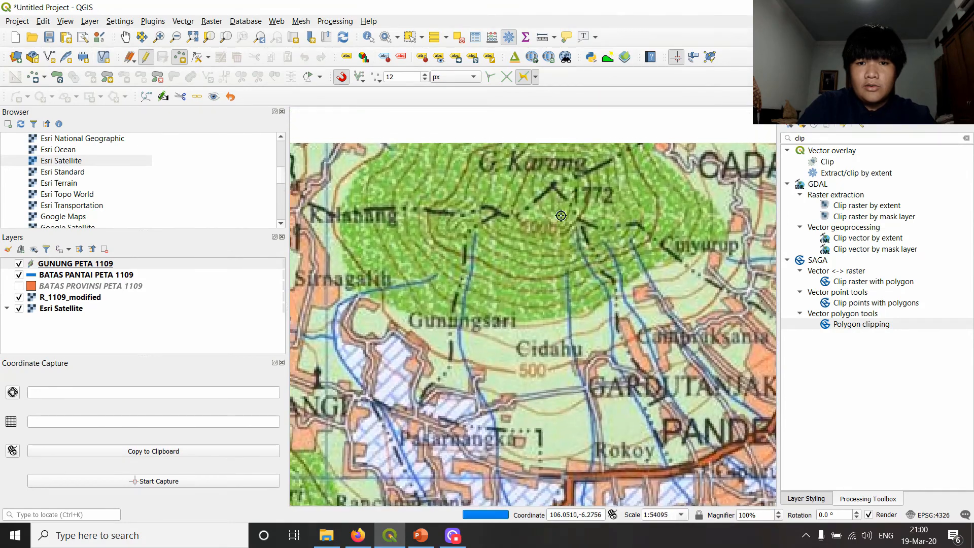
{"action": "left_click_drag", "start_coordinate": [560, 217], "coordinate": [561, 296]}
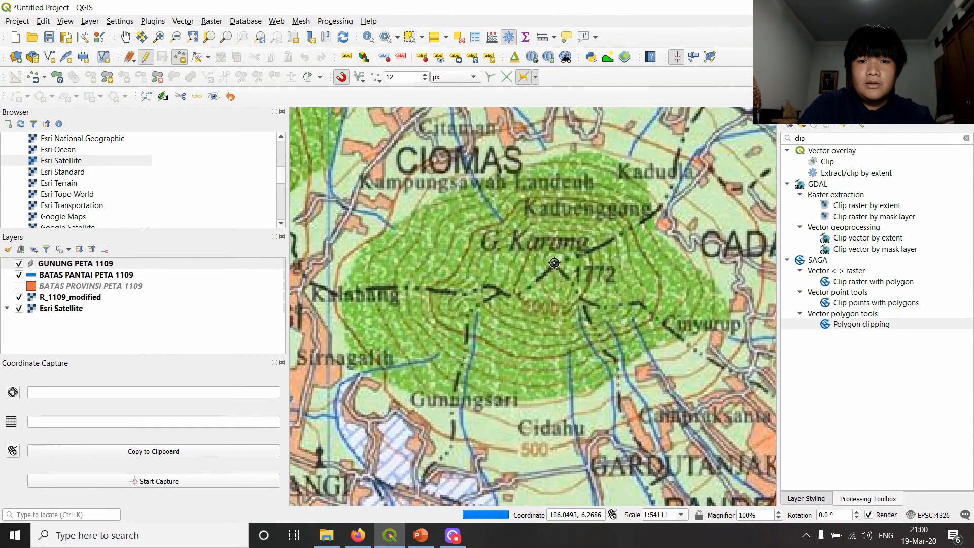
{"action": "left_click", "coordinate": [554, 264]}
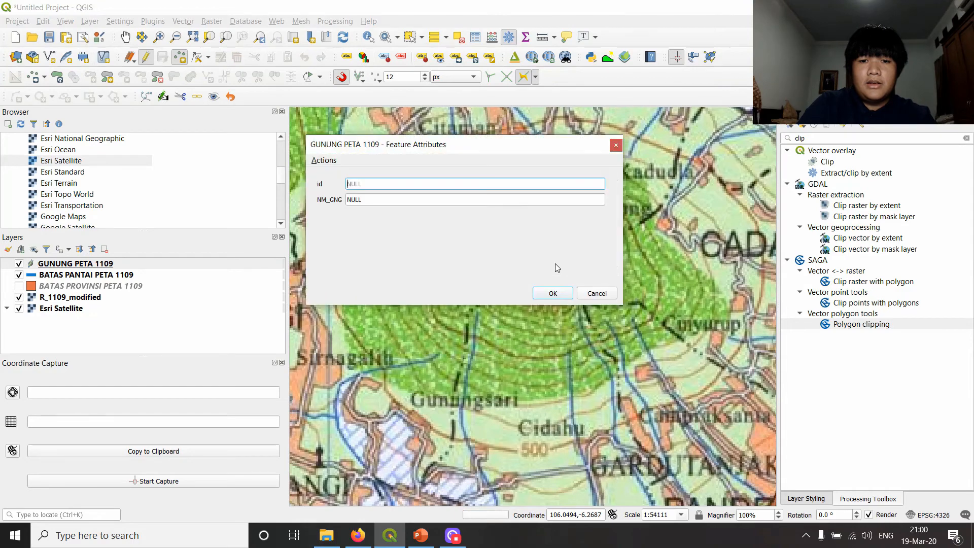
{"action": "left_click_drag", "start_coordinate": [547, 151], "coordinate": [368, 117]}
{"action": "left_click", "coordinate": [262, 166]}
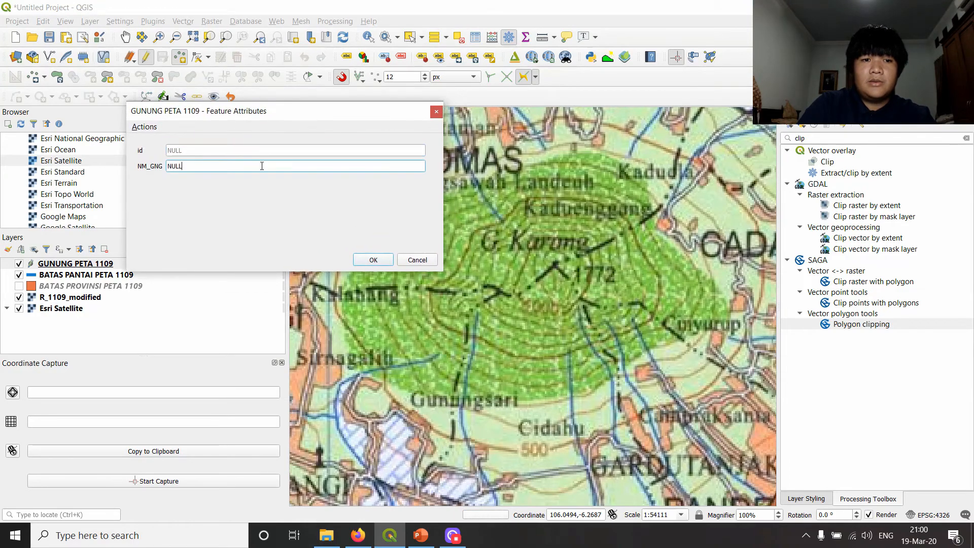
{"action": "type", "text": "GUNUNG KARANG"}
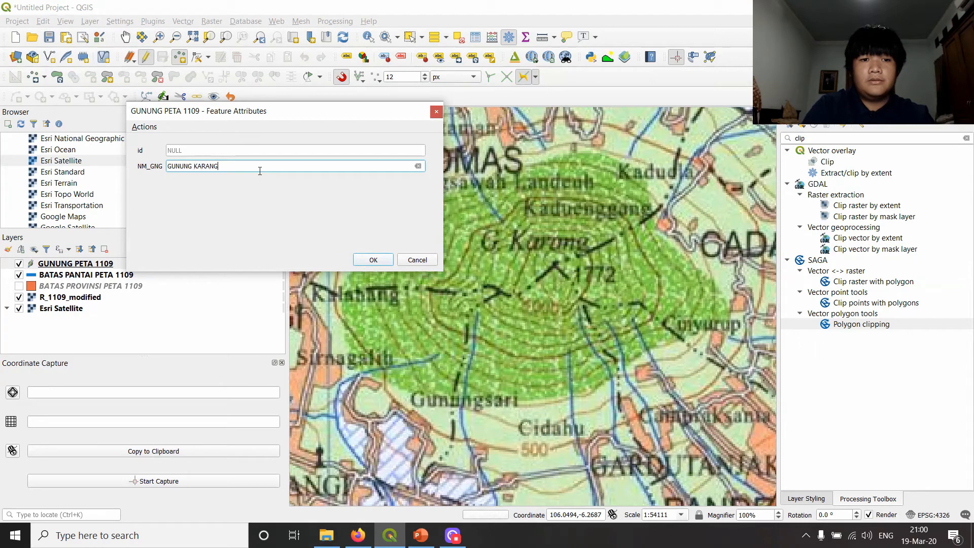
{"action": "key", "text": "BackSpace"}
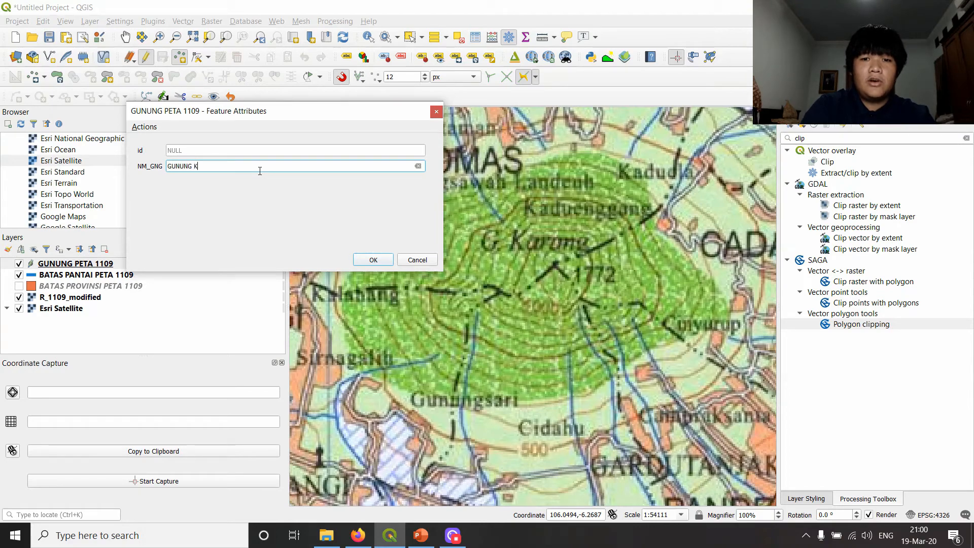
{"action": "key", "text": "Return"}
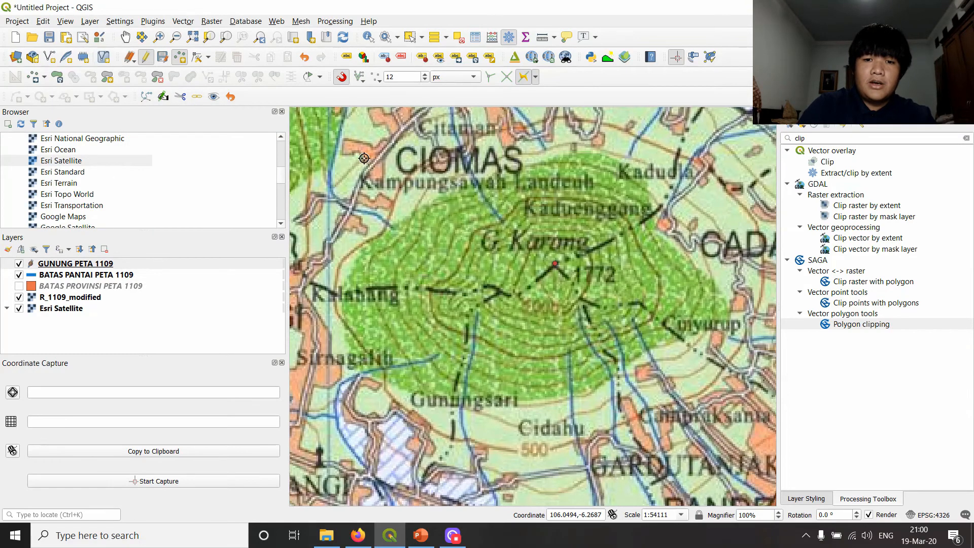
- Add a point at the G. Pulosari summit with NM_GNG set to GUNUNG PULOSARI
{"action": "scroll", "coordinate": [458, 198], "scroll_direction": "down", "scroll_amount": 2}
{"action": "left_click_drag", "start_coordinate": [407, 271], "coordinate": [519, 205]}
{"action": "scroll", "coordinate": [497, 225], "scroll_direction": "up", "scroll_amount": 1}
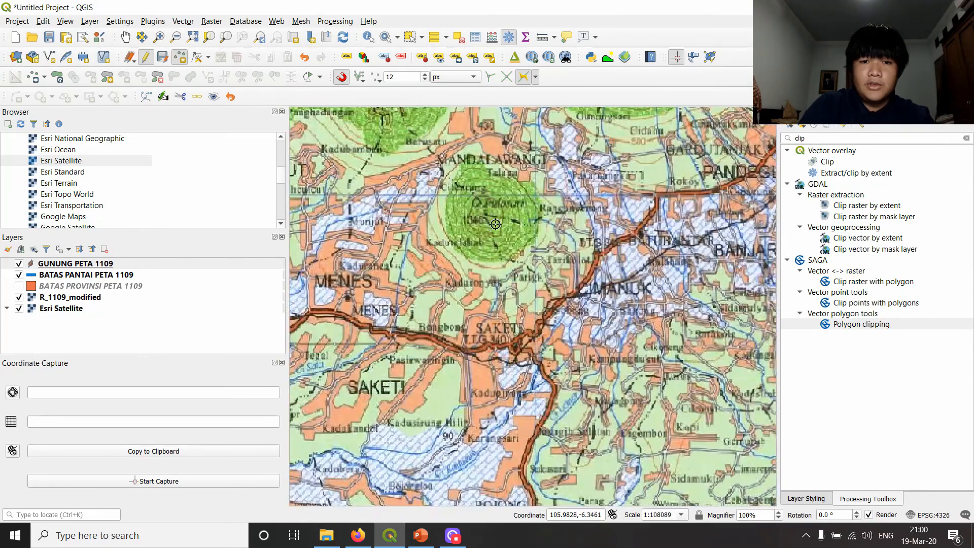
{"action": "scroll", "coordinate": [495, 224], "scroll_direction": "up", "scroll_amount": 1}
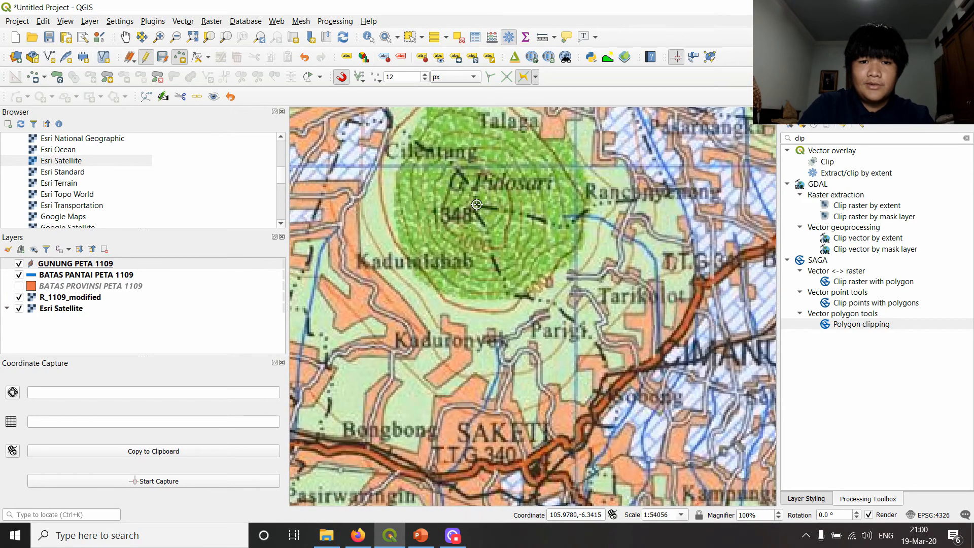
{"action": "left_click", "coordinate": [476, 204]}
{"action": "key", "text": "Tab"}
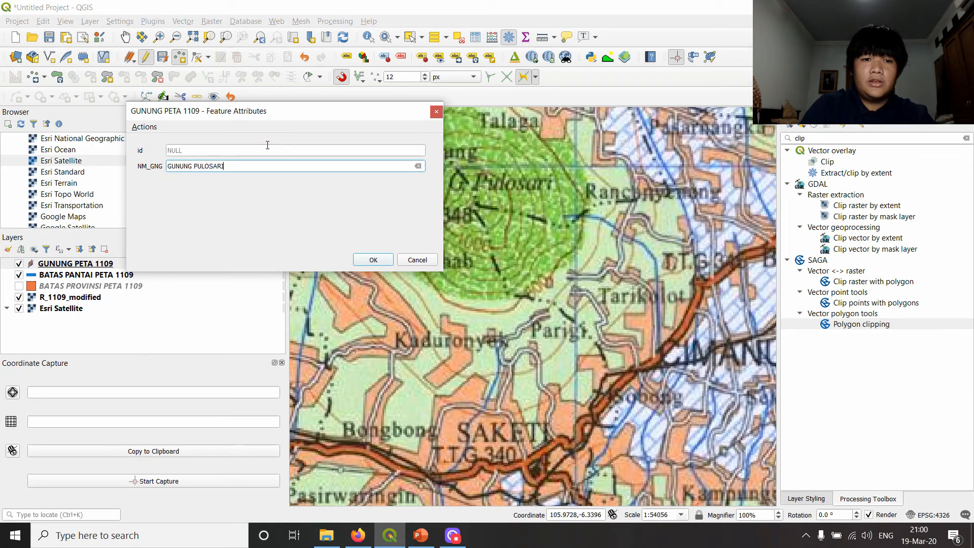
{"action": "type", "text": "GUNUNG PULOSARI"}
{"action": "key", "text": "Return"}
- Add a point at the G. Kondang summit near the 1920 height label, with NM_GNG set to GUNUNG KONDANG
{"action": "scroll", "coordinate": [687, 260], "scroll_direction": "down", "scroll_amount": 3}
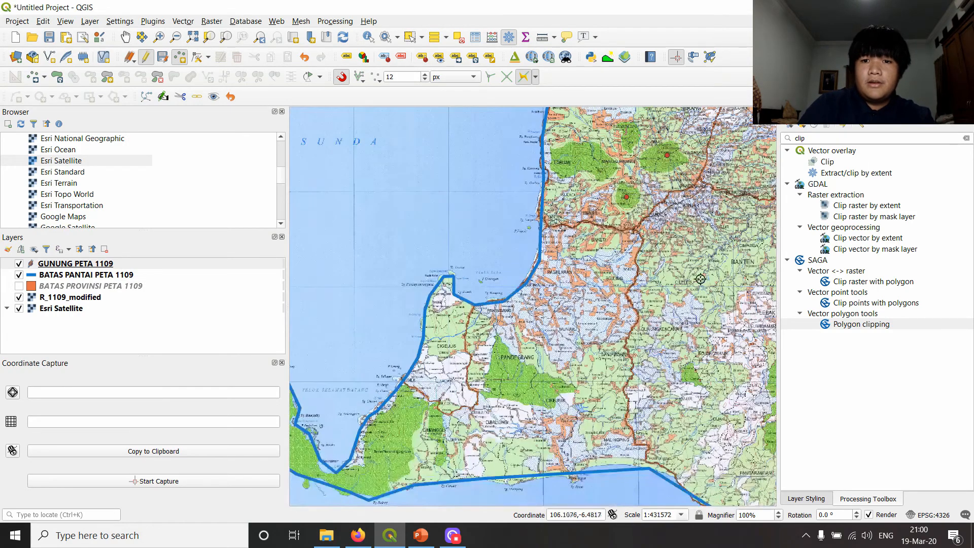
{"action": "scroll", "coordinate": [687, 260], "scroll_direction": "down", "scroll_amount": 1}
{"action": "scroll", "coordinate": [642, 297], "scroll_direction": "up", "scroll_amount": 3}
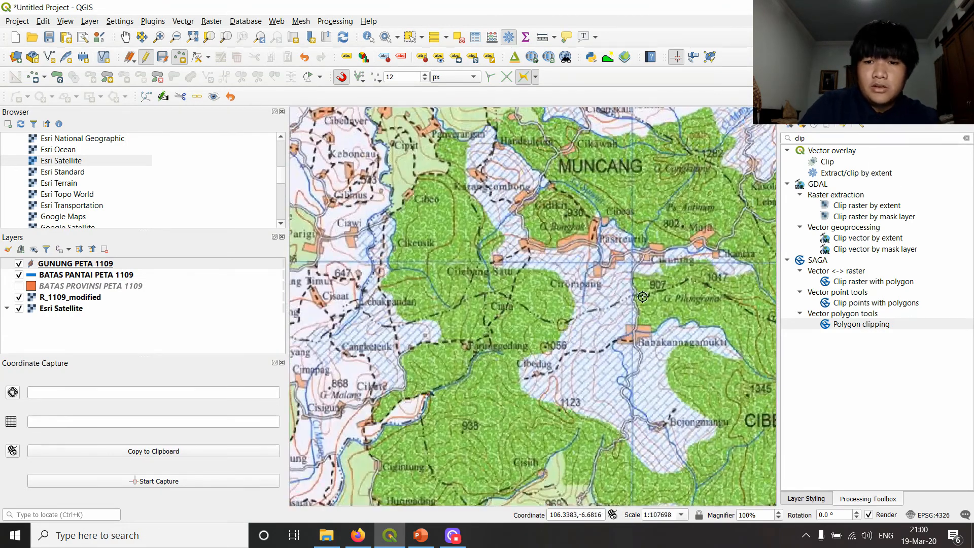
{"action": "left_click_drag", "start_coordinate": [725, 339], "coordinate": [471, 246]}
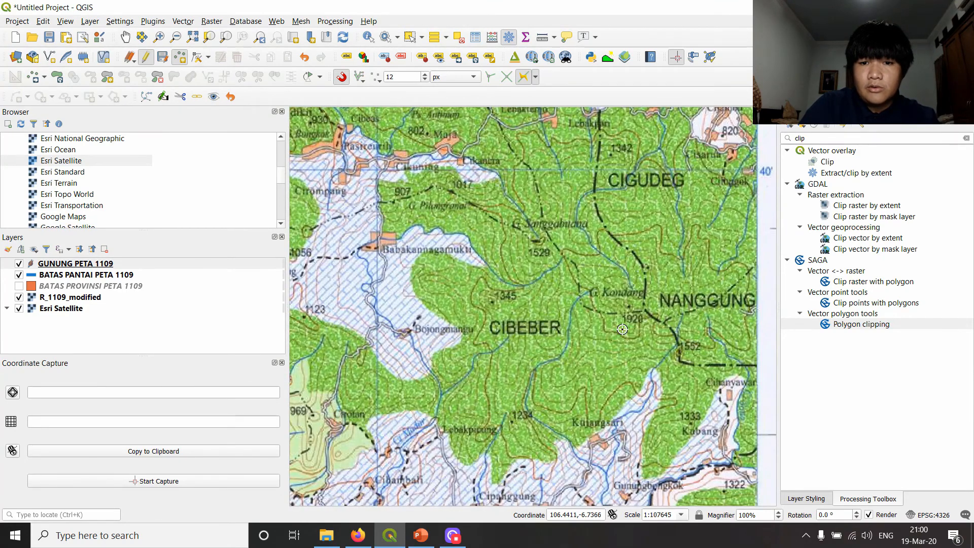
{"action": "scroll", "coordinate": [625, 320], "scroll_direction": "up", "scroll_amount": 1}
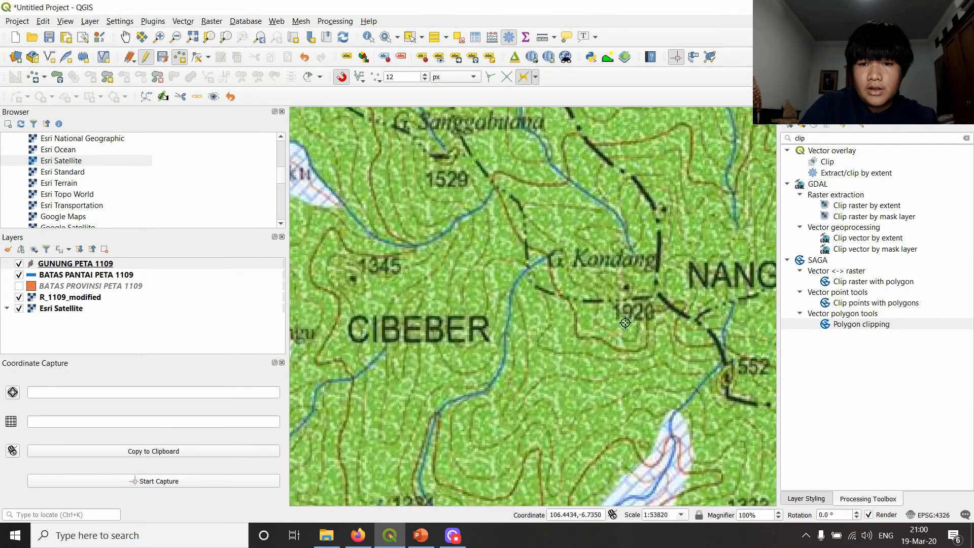
{"action": "left_click", "coordinate": [627, 286]}
{"action": "left_click", "coordinate": [263, 162]}
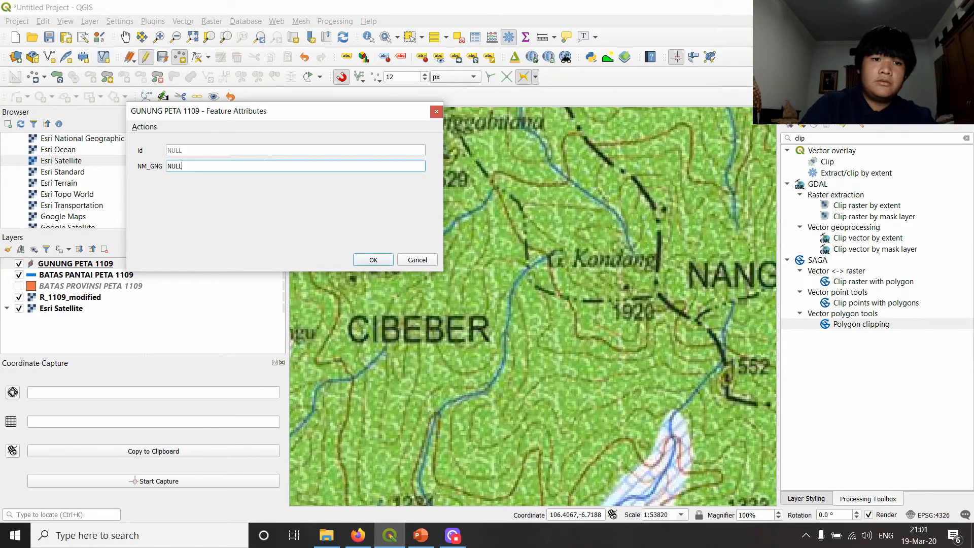
{"action": "key", "text": "Return"}
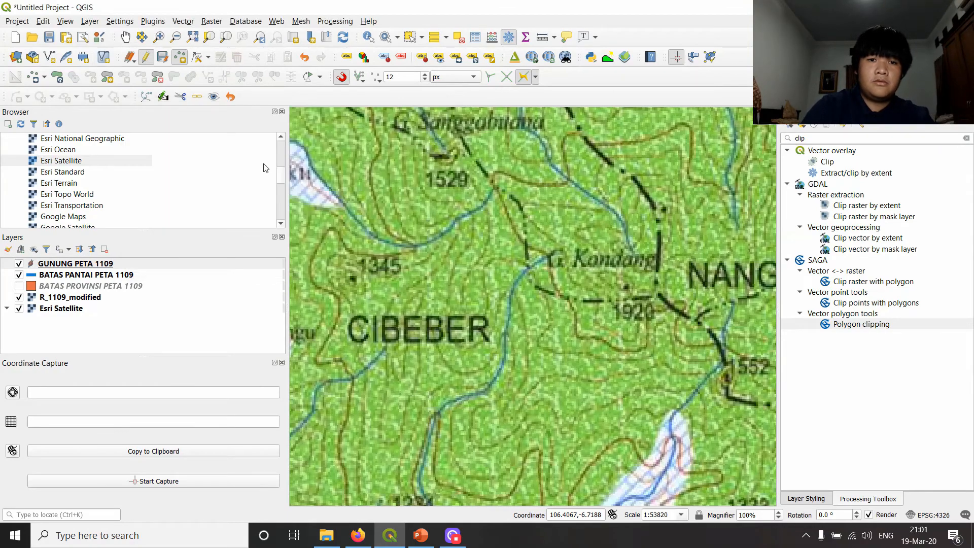
- Add a point at the G. Tilu summit beside the 579 height label, with NM_GNG set to GUNUNG TILU
{"action": "scroll", "coordinate": [465, 210], "scroll_direction": "down", "scroll_amount": 2}
{"action": "scroll", "coordinate": [448, 307], "scroll_direction": "up", "scroll_amount": 2}
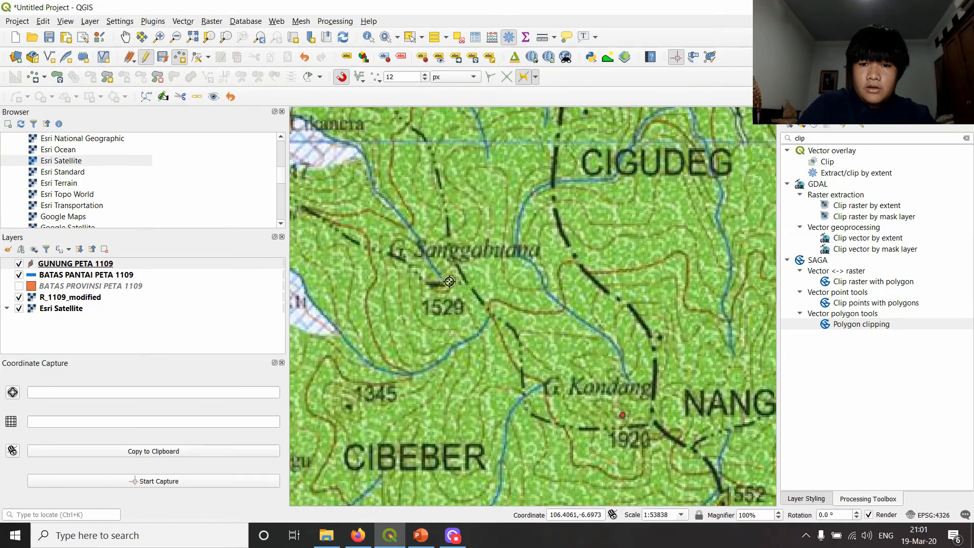
{"action": "left_click_drag", "start_coordinate": [409, 295], "coordinate": [506, 308]}
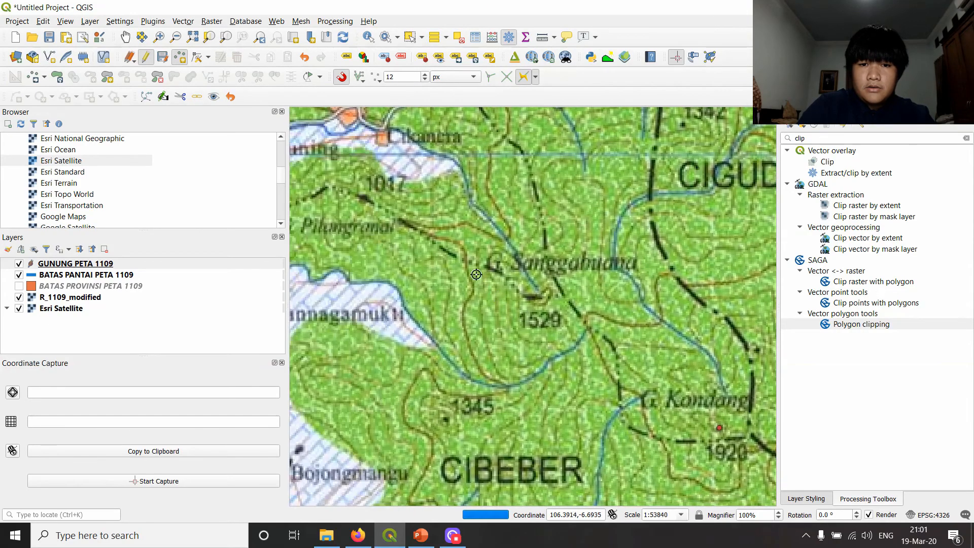
{"action": "scroll", "coordinate": [410, 274], "scroll_direction": "down", "scroll_amount": 2}
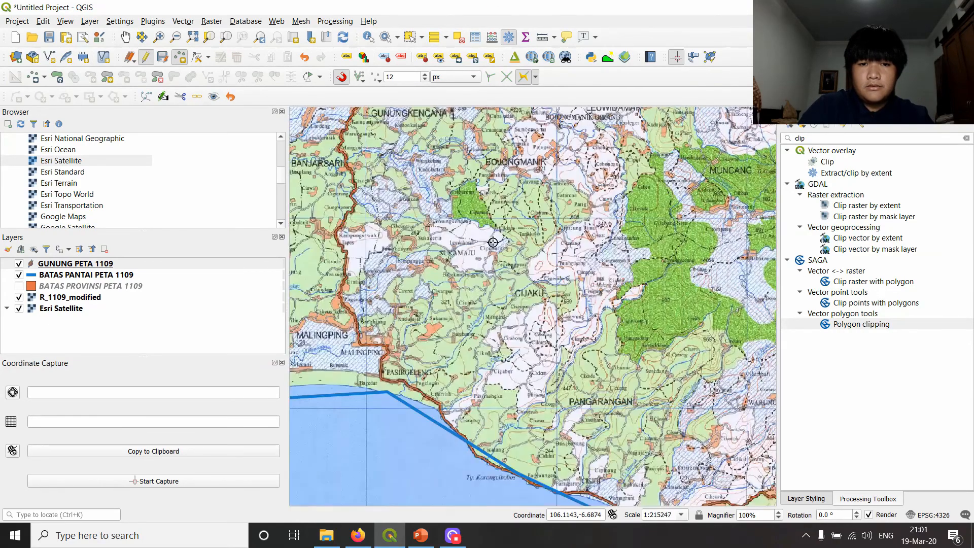
{"action": "scroll", "coordinate": [496, 260], "scroll_direction": "down", "scroll_amount": 1}
{"action": "scroll", "coordinate": [469, 304], "scroll_direction": "up", "scroll_amount": 3}
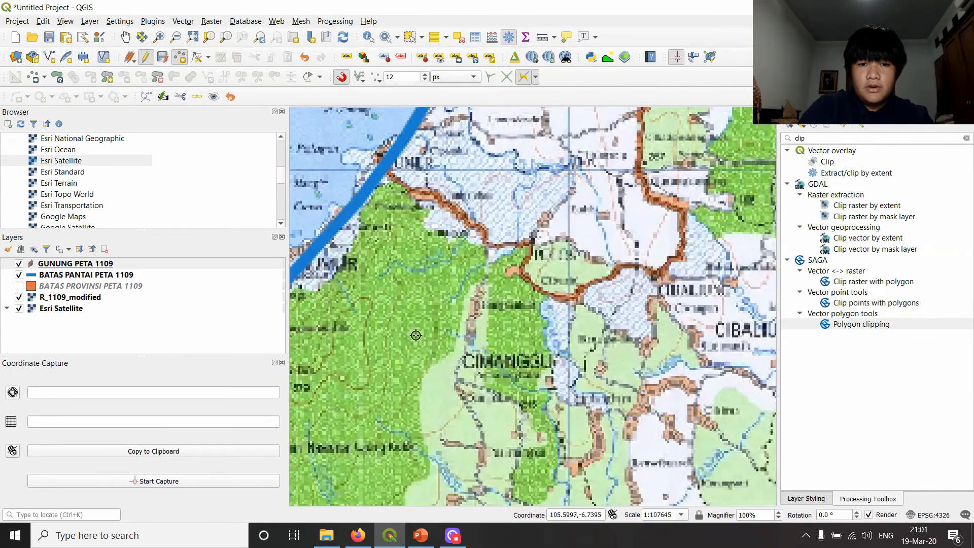
{"action": "left_click_drag", "start_coordinate": [469, 301], "coordinate": [661, 261]}
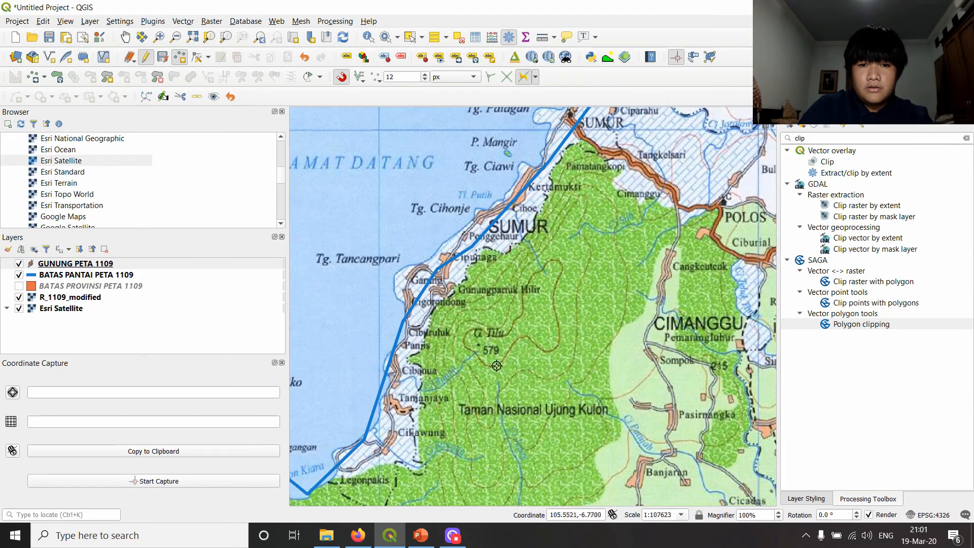
{"action": "scroll", "coordinate": [486, 348], "scroll_direction": "up", "scroll_amount": 1}
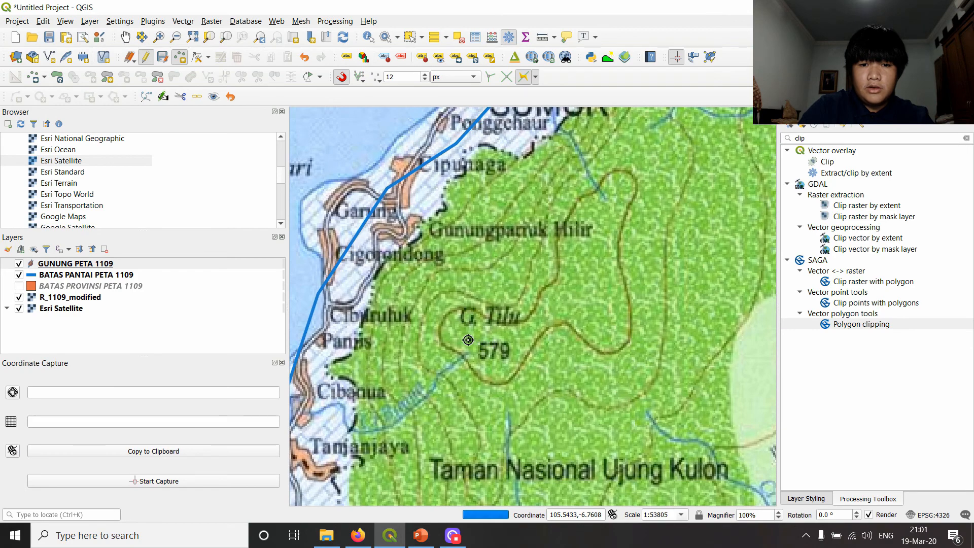
{"action": "left_click", "coordinate": [468, 340]}
{"action": "left_click", "coordinate": [330, 164]}
{"action": "type", "text": "GU"}
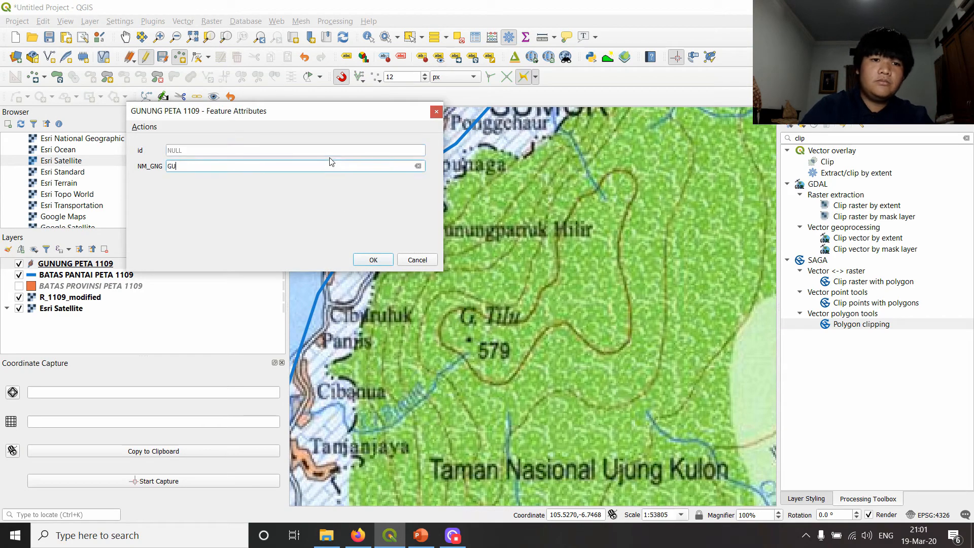
{"action": "type", "text": "NUNG TILU"}
{"action": "key", "text": "Return"}
- Save the edits of the GUNUNG PETA 1109 layer
{"action": "scroll", "coordinate": [623, 287], "scroll_direction": "down", "scroll_amount": 5}
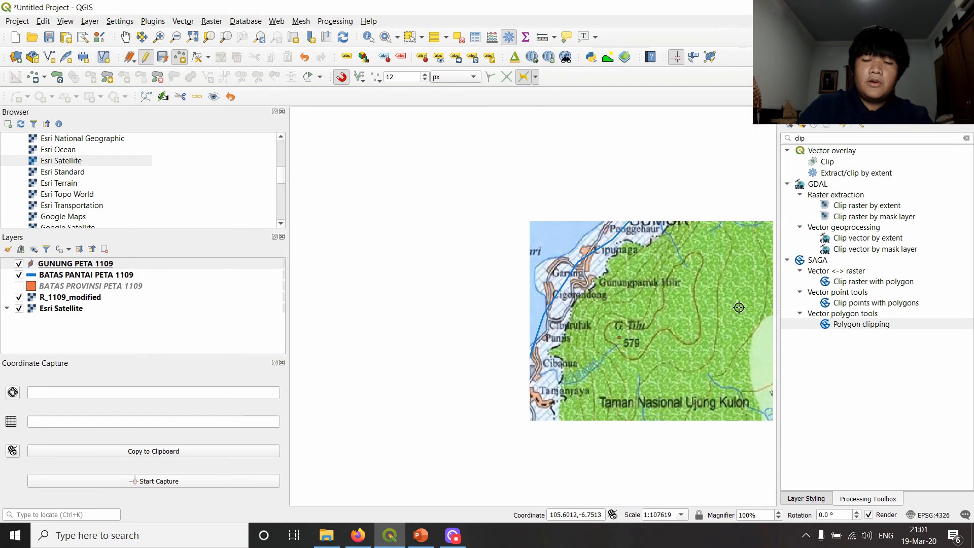
{"action": "scroll", "coordinate": [624, 287], "scroll_direction": "up", "scroll_amount": 1}
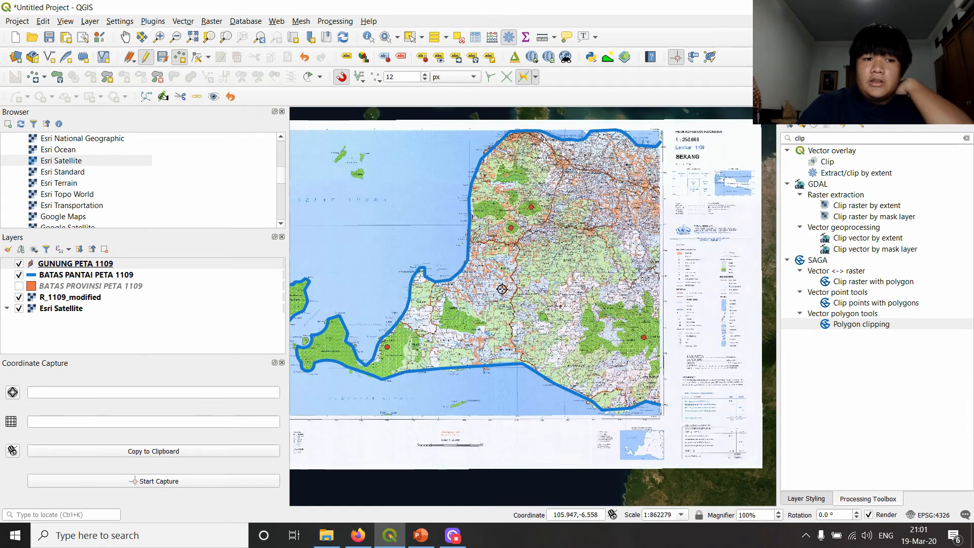
{"action": "left_click", "coordinate": [134, 264]}
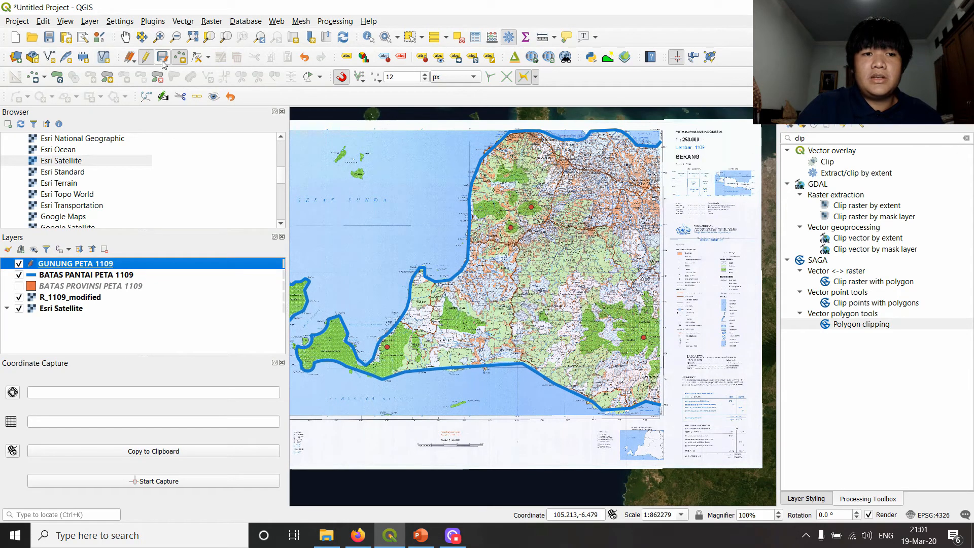
- Switch to PowerPoint, review the OUTLINE slide's item on adding coordinate attributes and exporting to CSV, and return to QGIS
{"action": "left_click", "coordinate": [421, 536]}
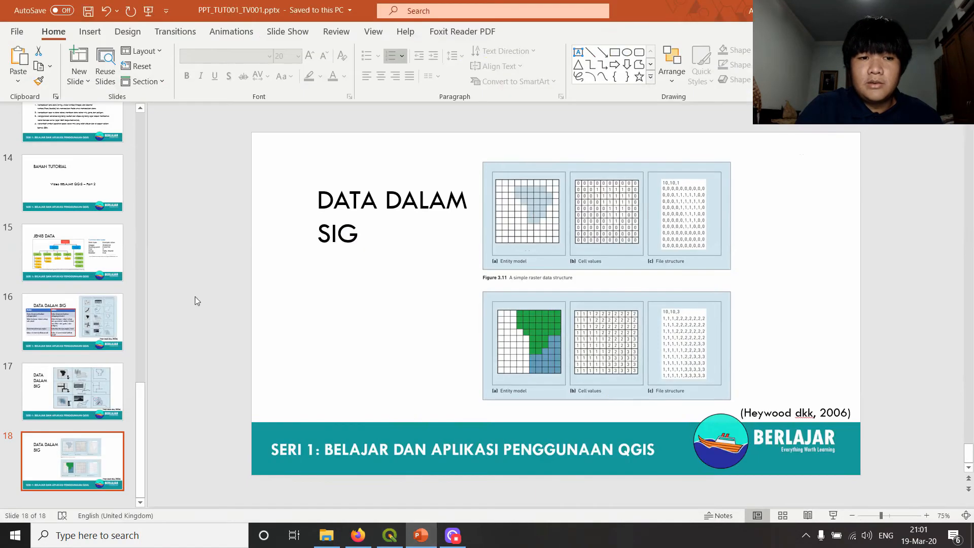
{"action": "left_click", "coordinate": [73, 178]}
{"action": "left_click", "coordinate": [74, 137]}
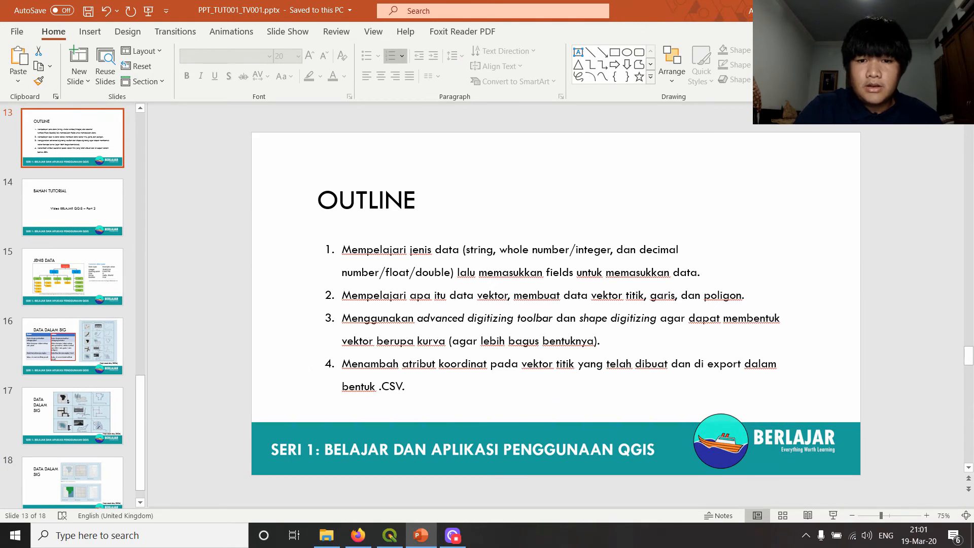
{"action": "left_click", "coordinate": [606, 338]}
{"action": "left_click", "coordinate": [677, 296]}
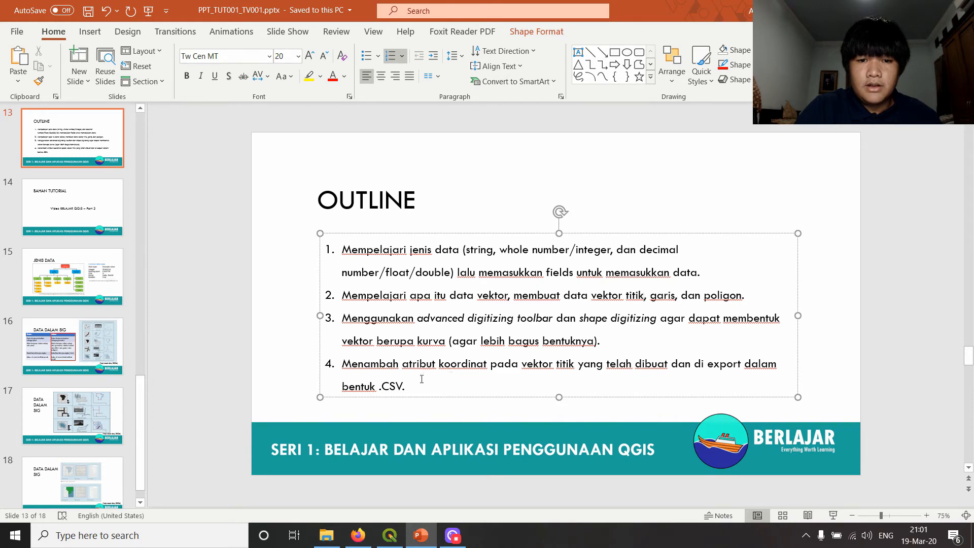
{"action": "left_click", "coordinate": [420, 535]}
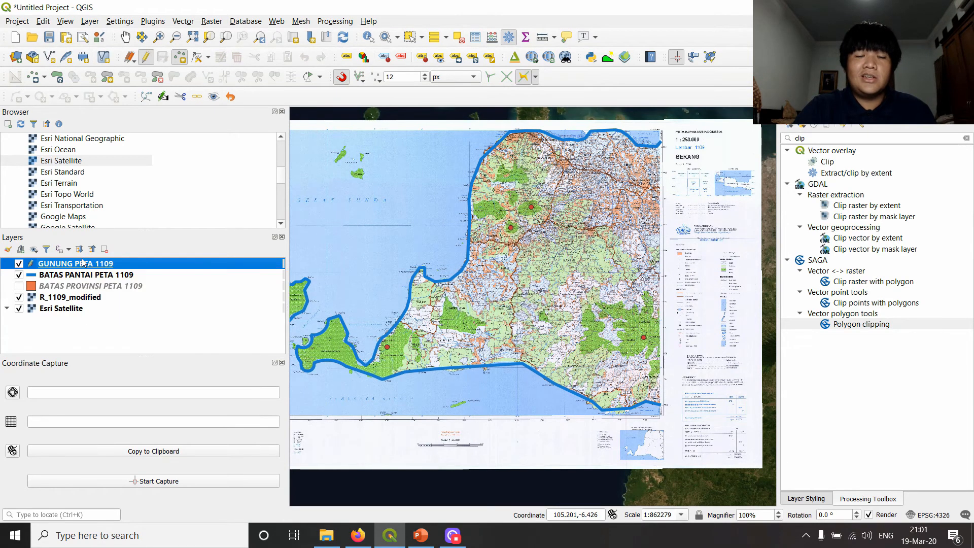
{"action": "key", "text": "ctrl+shift+m"}
{"action": "left_click", "coordinate": [85, 275]}
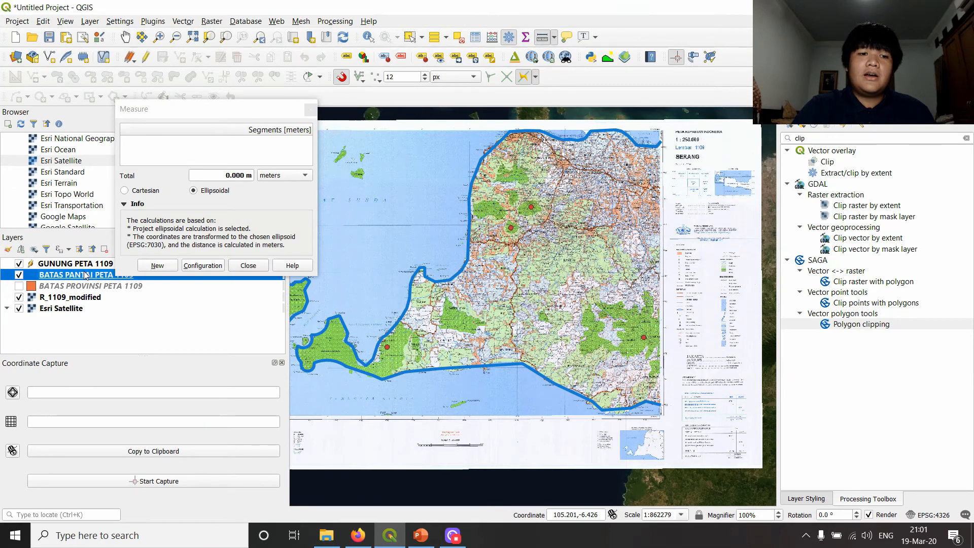
{"action": "left_click", "coordinate": [90, 287]}
{"action": "left_click", "coordinate": [250, 266]}
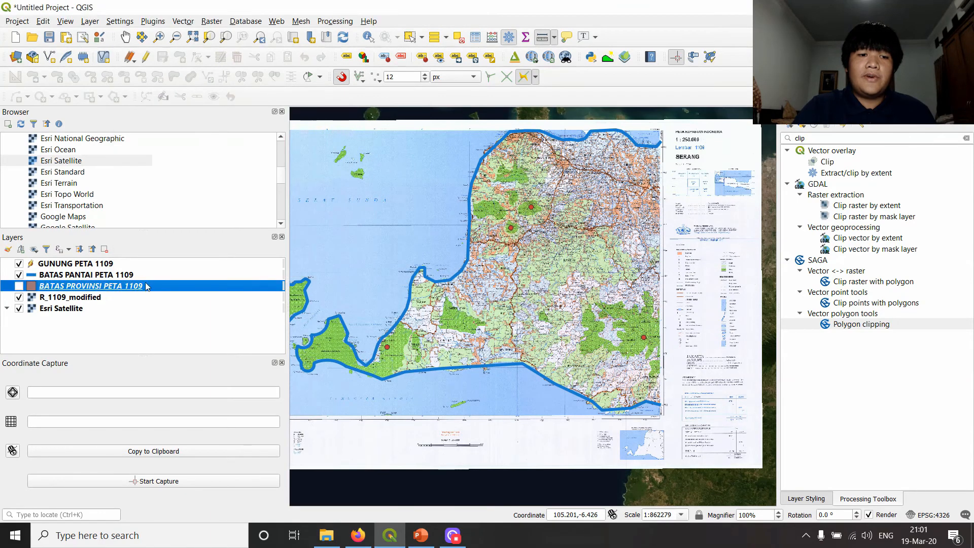
{"action": "left_click", "coordinate": [110, 278]}
{"action": "left_click", "coordinate": [109, 288]}
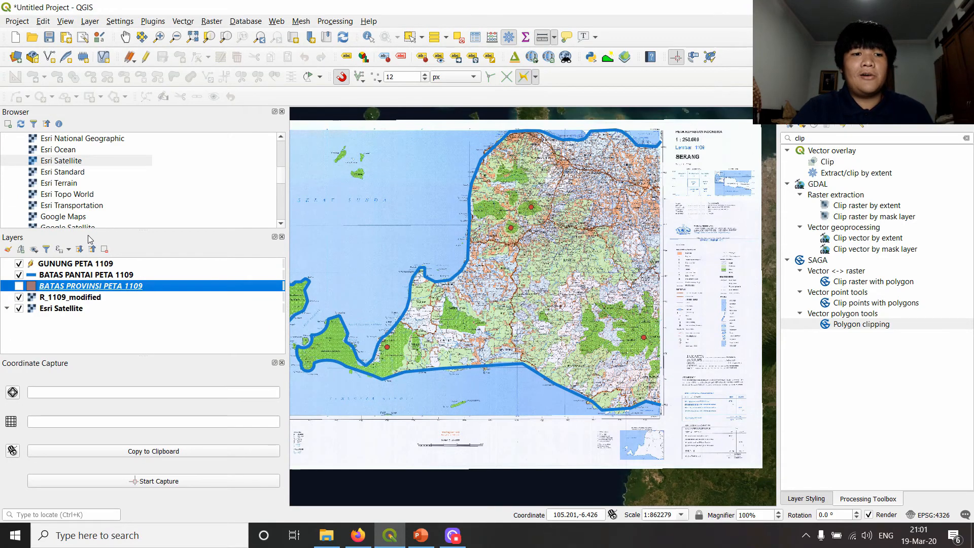
{"action": "left_click", "coordinate": [80, 276]}
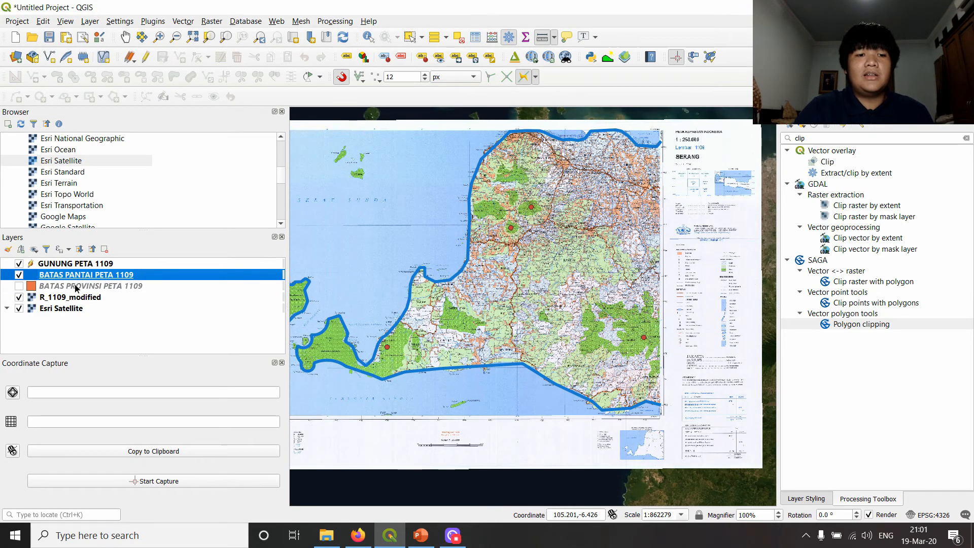
{"action": "left_click", "coordinate": [75, 264]}
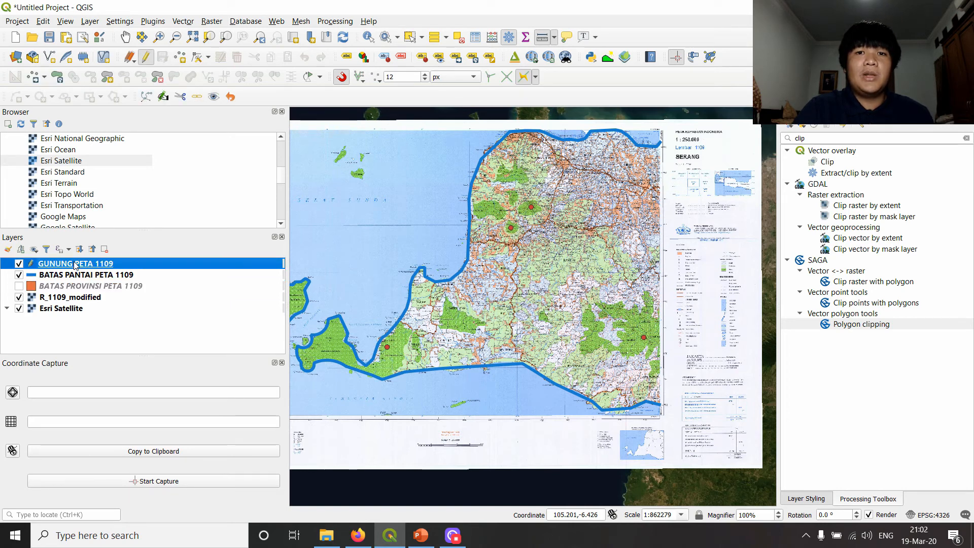
{"action": "left_click", "coordinate": [109, 274]}
{"action": "left_click", "coordinate": [110, 265]}
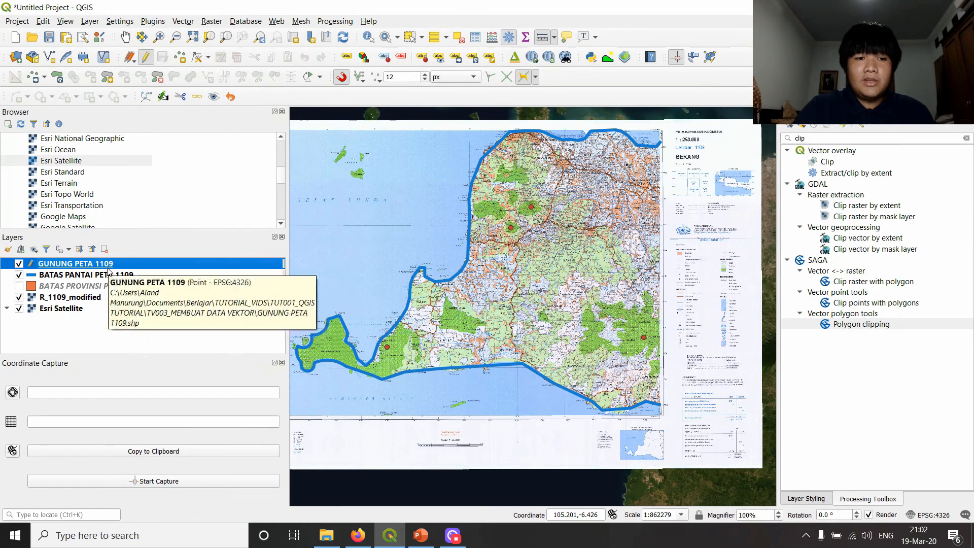
- Open the GUNUNG PETA 1109 attribute table and widen the NM_GNG column to review the full mountain names
{"action": "right_click", "coordinate": [106, 265]}
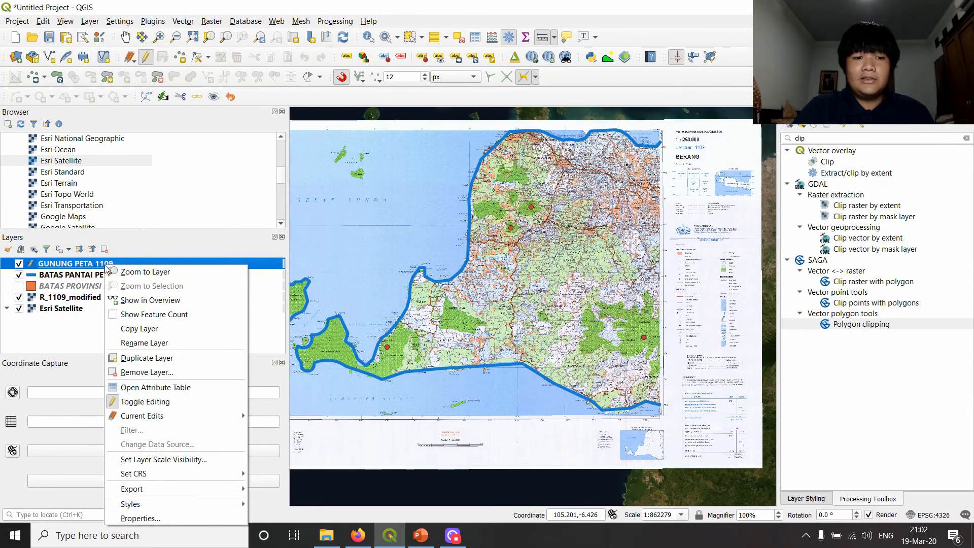
{"action": "left_click", "coordinate": [178, 388]}
{"action": "left_click_drag", "start_coordinate": [510, 152], "coordinate": [489, 99]}
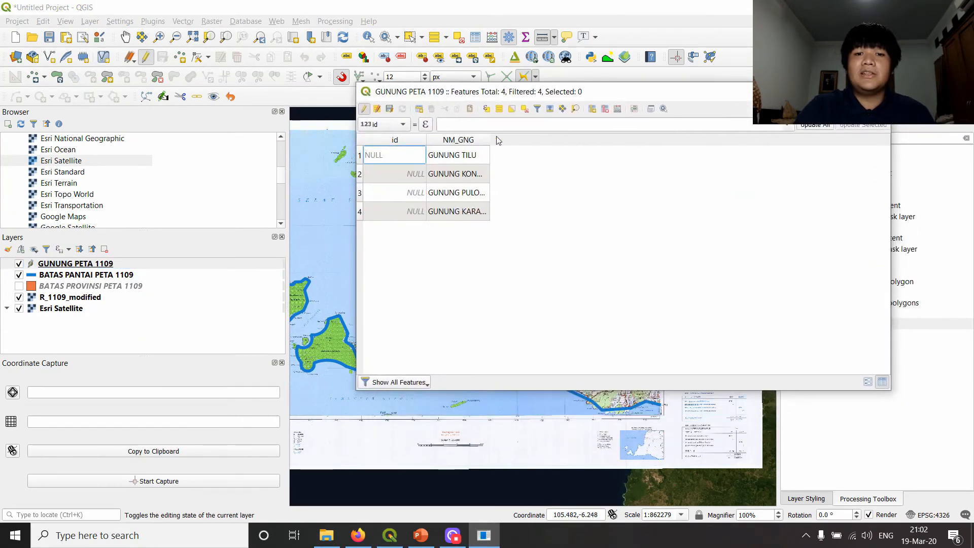
{"action": "left_click_drag", "start_coordinate": [490, 140], "coordinate": [529, 148]}
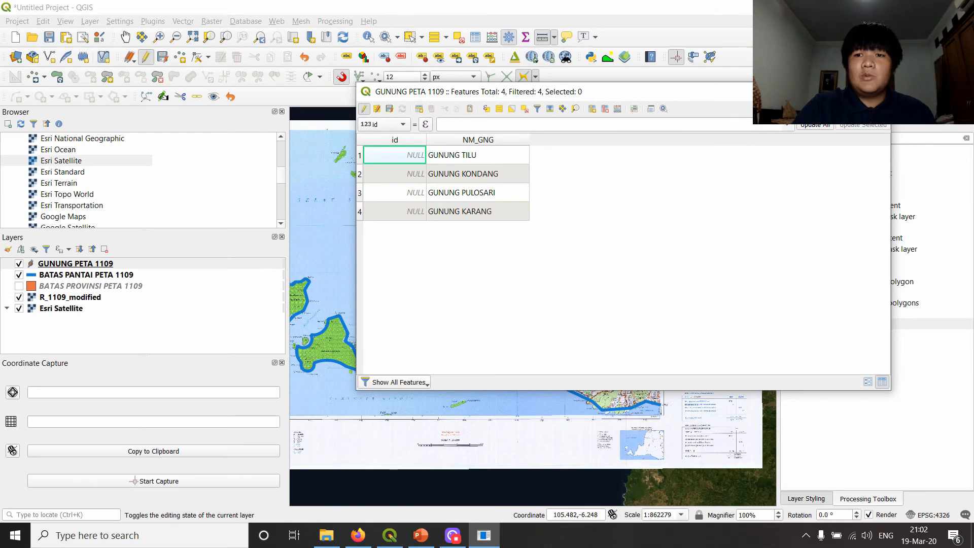
{"action": "left_click", "coordinate": [120, 261]}
- Export the GUNUNG PETA 1109 layer as the CSV file GUNUNG PETA 1109_PREMATUR and remove the loaded table from the project
{"action": "right_click", "coordinate": [107, 264]}
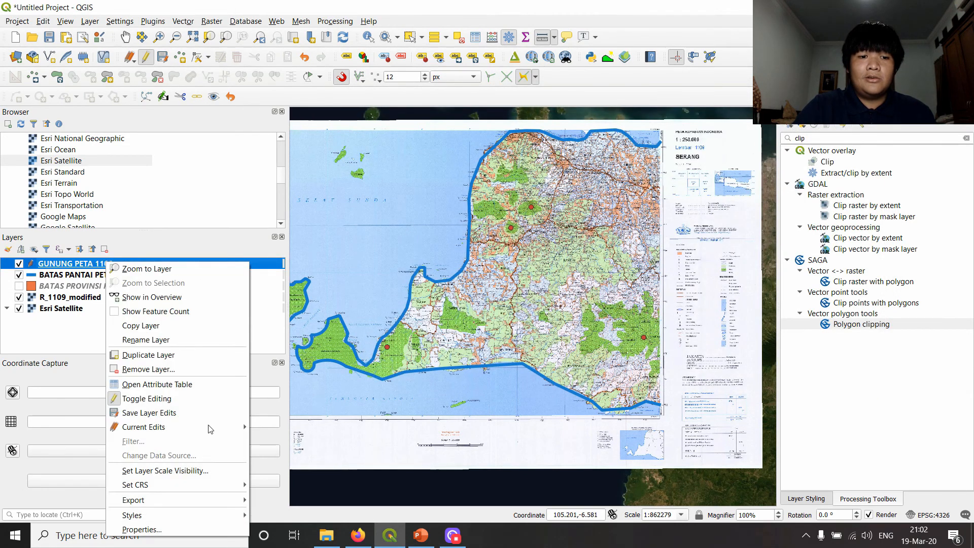
{"action": "mouse_move", "coordinate": [188, 501]}
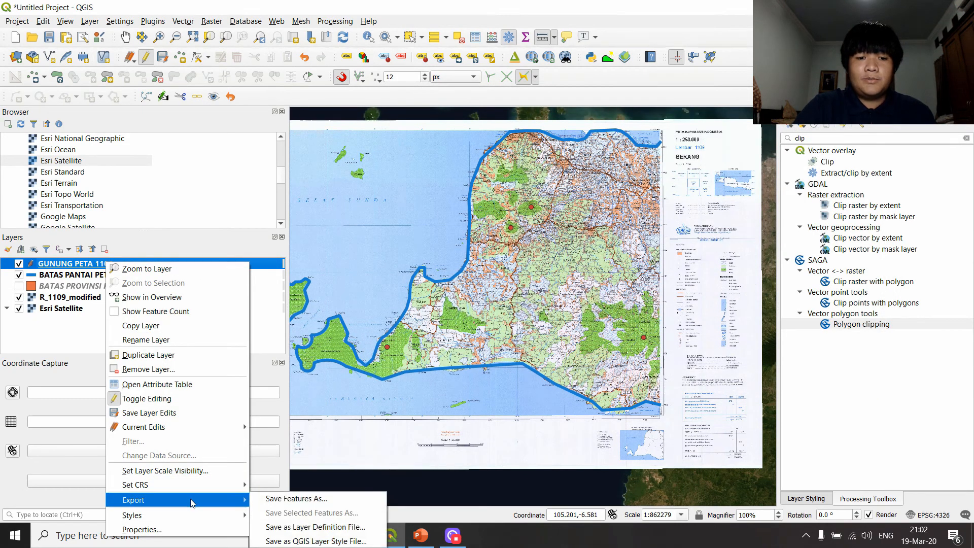
{"action": "left_click", "coordinate": [292, 499]}
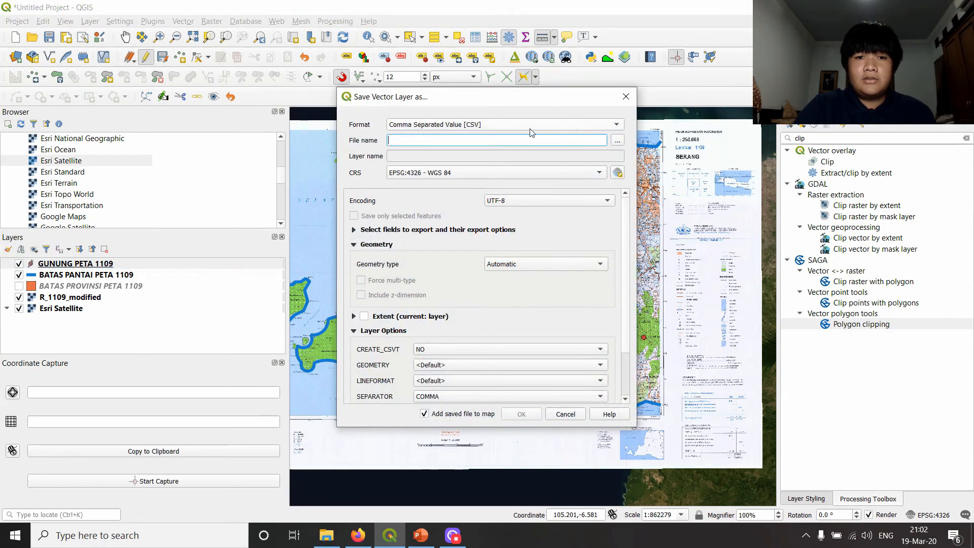
{"action": "left_click", "coordinate": [618, 140]}
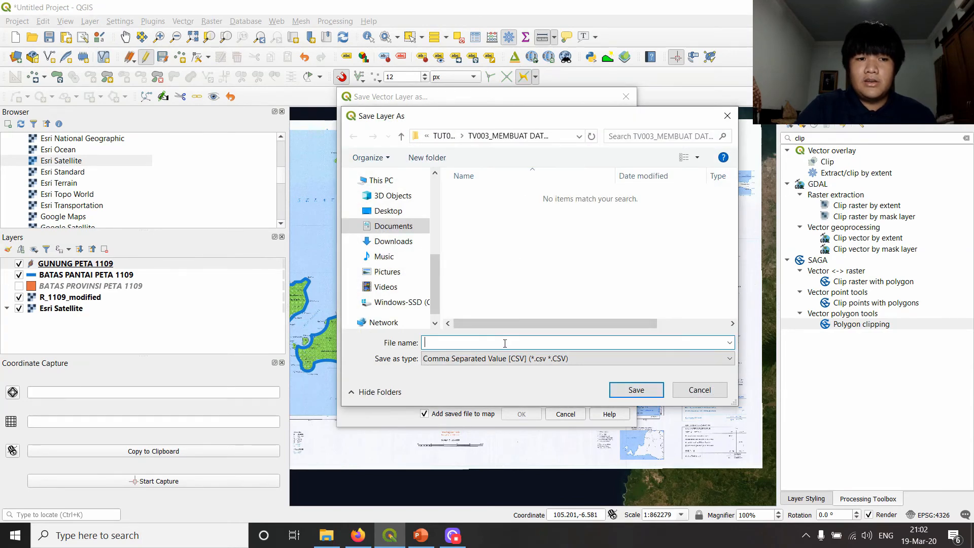
{"action": "type", "text": "GUNUNG PETA"}
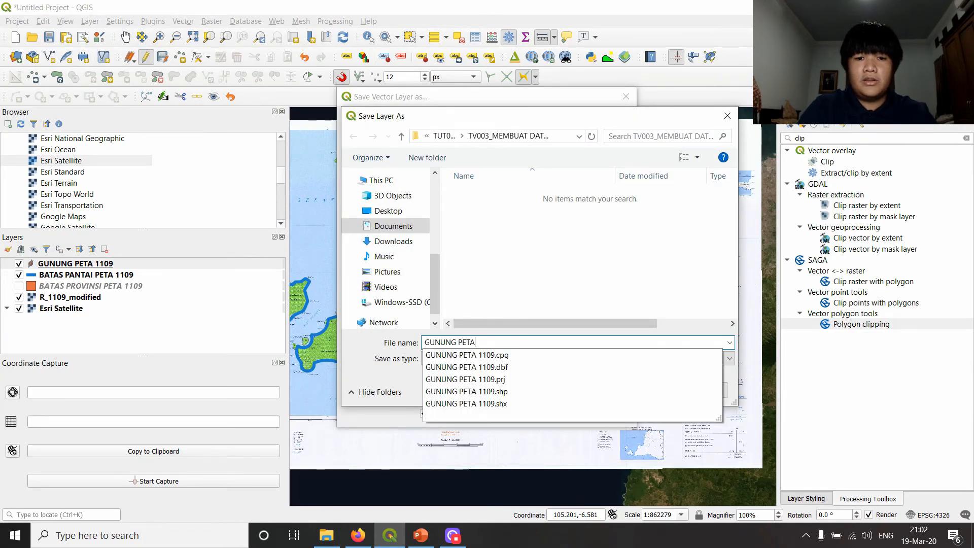
{"action": "type", "text": " 1109_PREMATUR"}
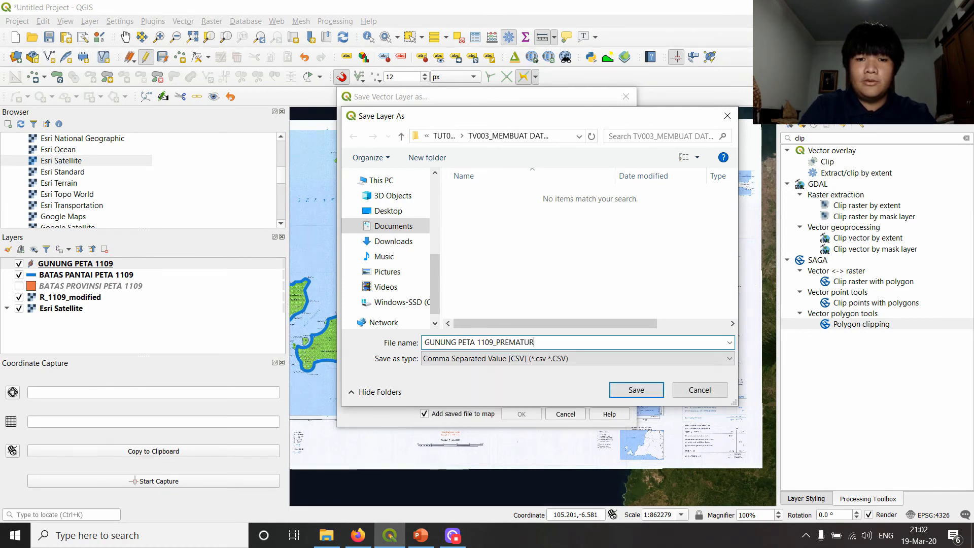
{"action": "key", "text": "Return"}
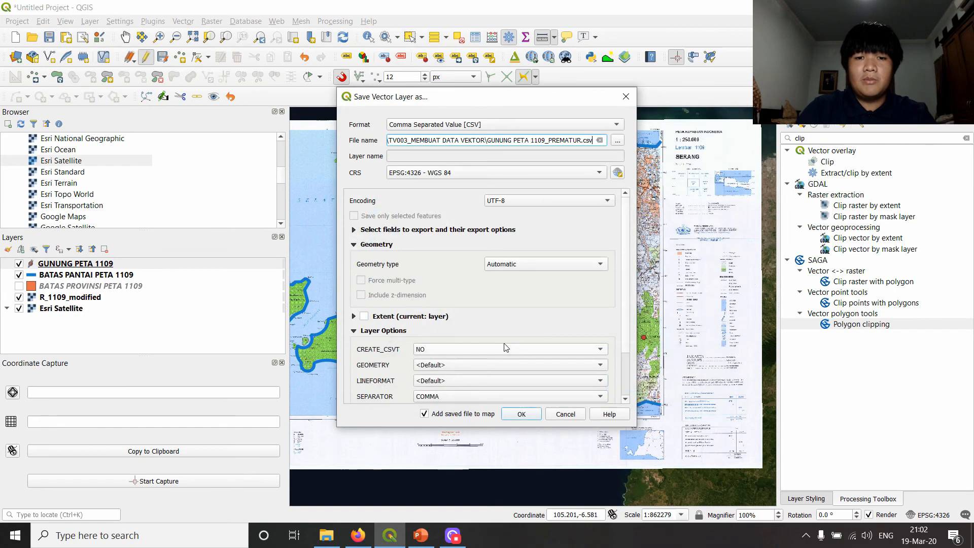
{"action": "scroll", "coordinate": [616, 288], "scroll_direction": "down", "scroll_amount": 3}
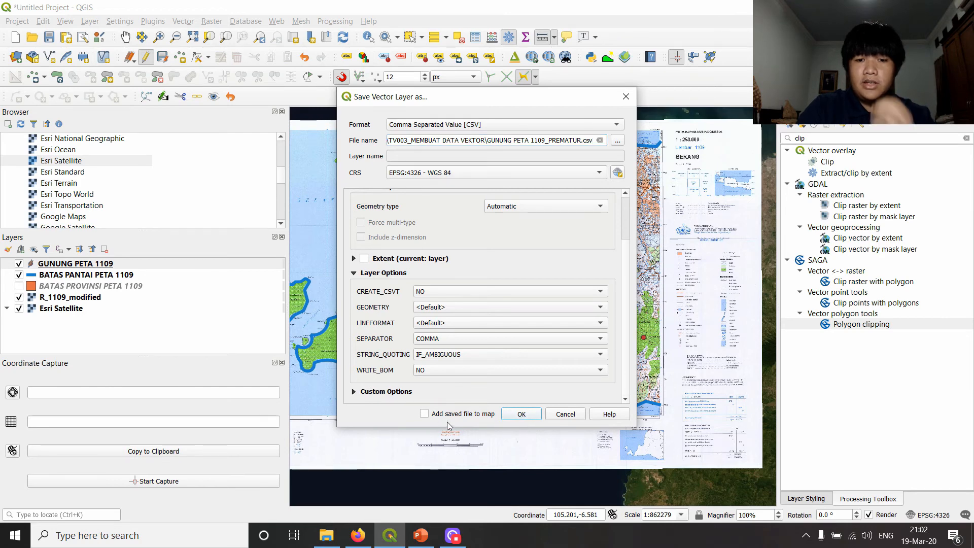
{"action": "left_click", "coordinate": [514, 417]}
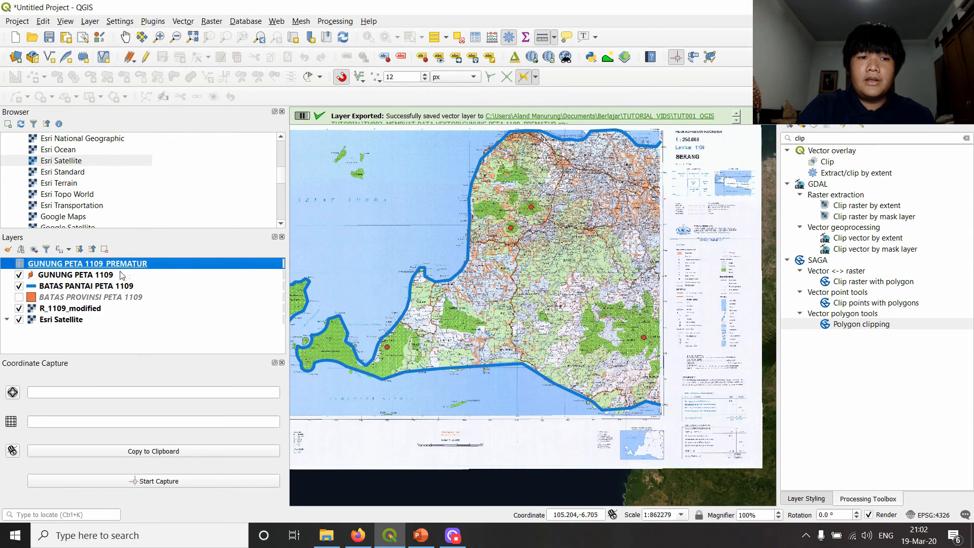
{"action": "left_click", "coordinate": [104, 249]}
{"action": "left_click", "coordinate": [481, 281]}
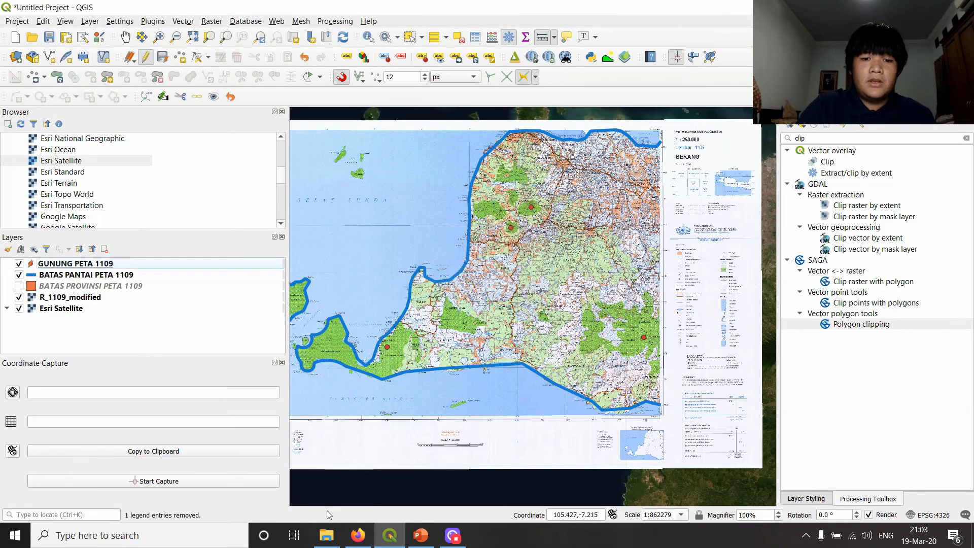
- Switch to File Explorer and open GUNUNG PETA 1109_PREMATUR.csv from the TV003_MEMBUAT DATA VEKTOR folder in Excel
{"action": "left_click", "coordinate": [326, 535]}
{"action": "left_click", "coordinate": [431, 254]}
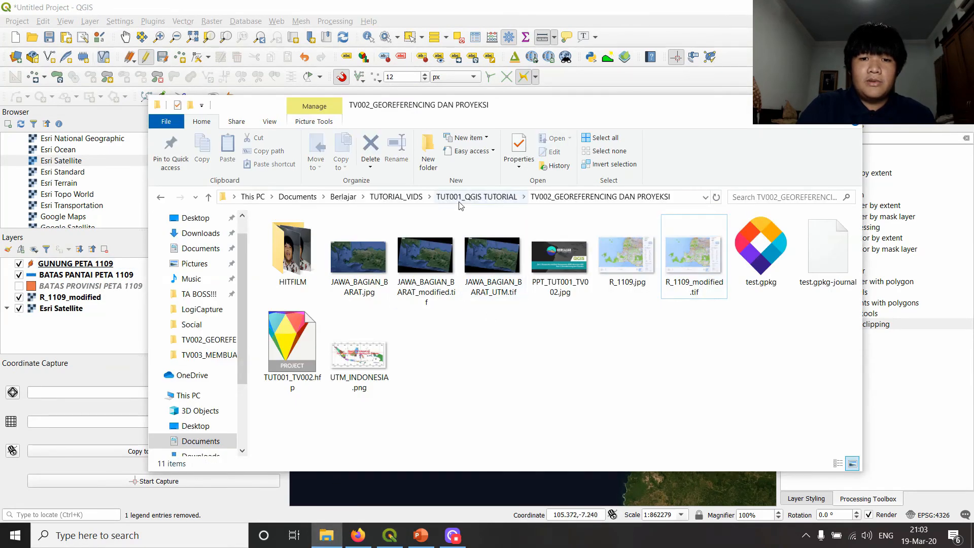
{"action": "left_click", "coordinate": [459, 198]}
{"action": "double_click", "coordinate": [431, 257]}
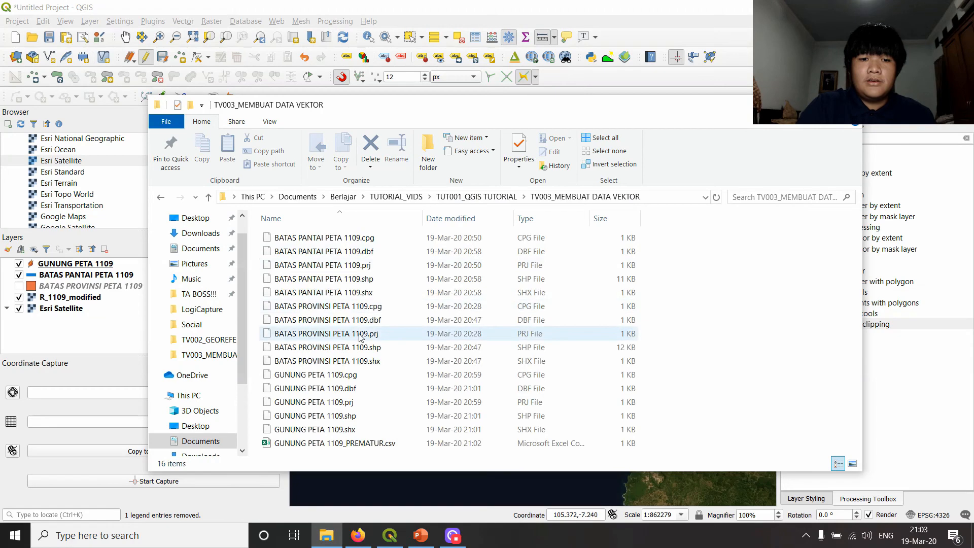
{"action": "left_click", "coordinate": [345, 446]}
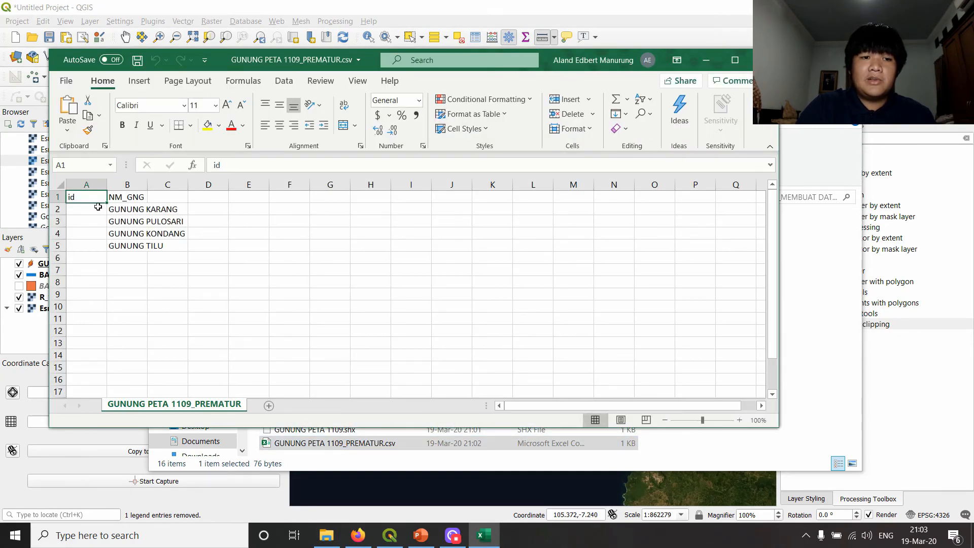
- Widen the NM_GNG column, examine the exported columns for coordinates, and return to QGIS after closing the workbook without saving
{"action": "left_click", "coordinate": [136, 197]}
{"action": "left_click_drag", "start_coordinate": [143, 189], "coordinate": [195, 188]}
{"action": "left_click", "coordinate": [131, 205]}
{"action": "left_click", "coordinate": [123, 229]}
{"action": "left_click", "coordinate": [96, 208]}
{"action": "left_click", "coordinate": [87, 198]}
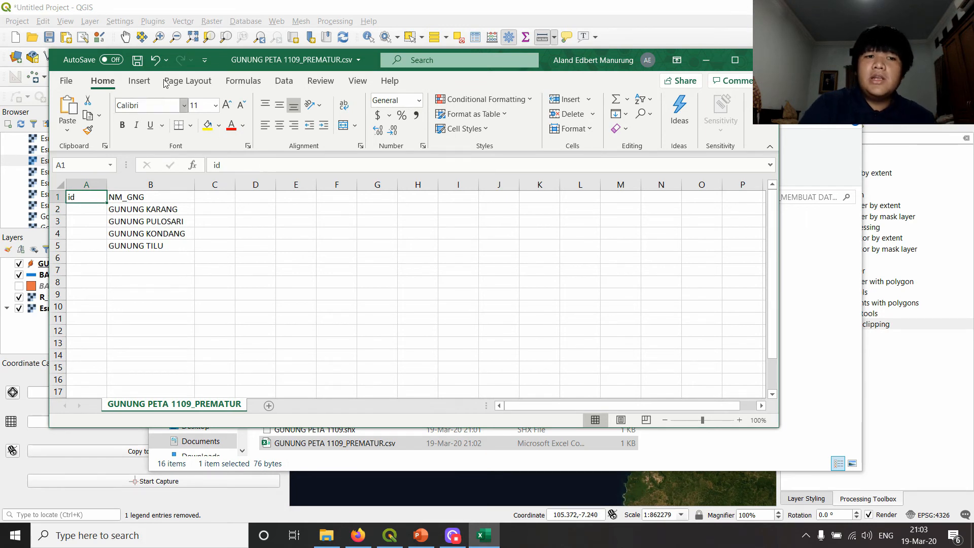
{"action": "left_click", "coordinate": [136, 208]}
{"action": "left_click", "coordinate": [132, 221]}
{"action": "left_click", "coordinate": [198, 209]}
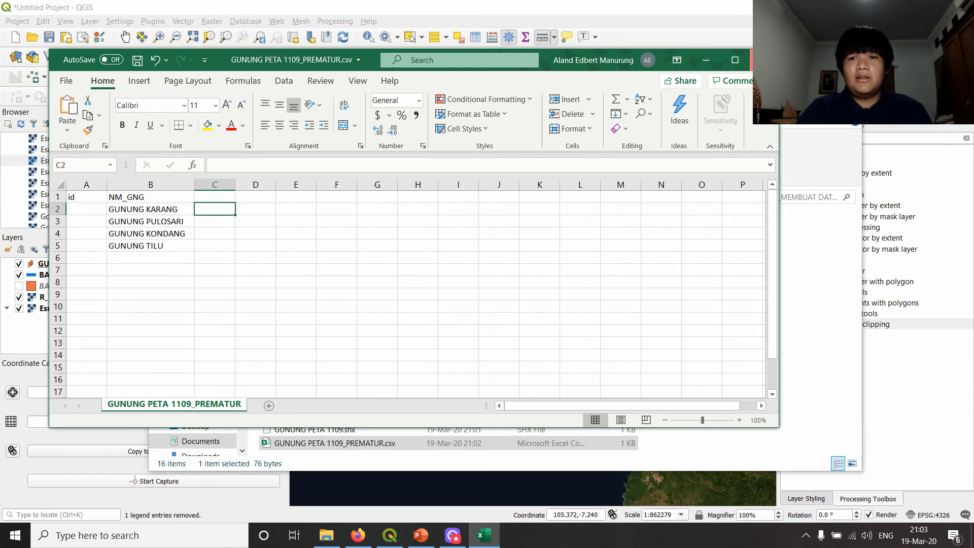
{"action": "left_click", "coordinate": [764, 60]}
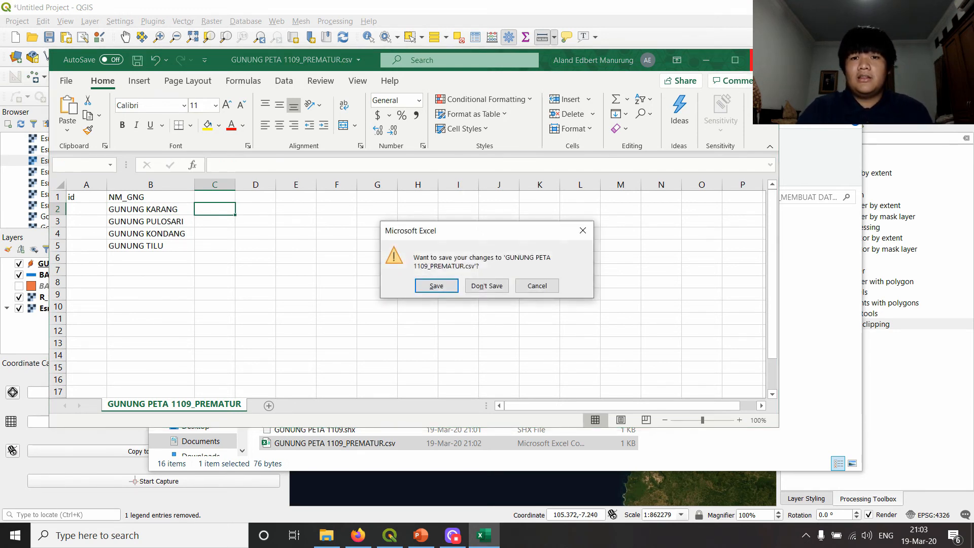
{"action": "left_click", "coordinate": [491, 291]}
{"action": "left_click", "coordinate": [119, 304]}
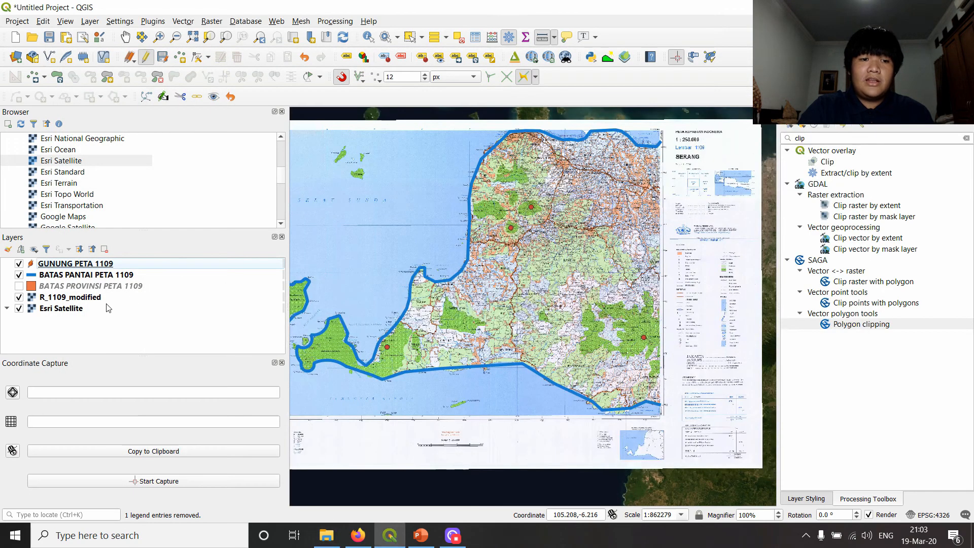
- Choose GUNUNG PETA 1109_PREMATUR.csv as the source file for a new delimited text layer
{"action": "left_click", "coordinate": [90, 20]}
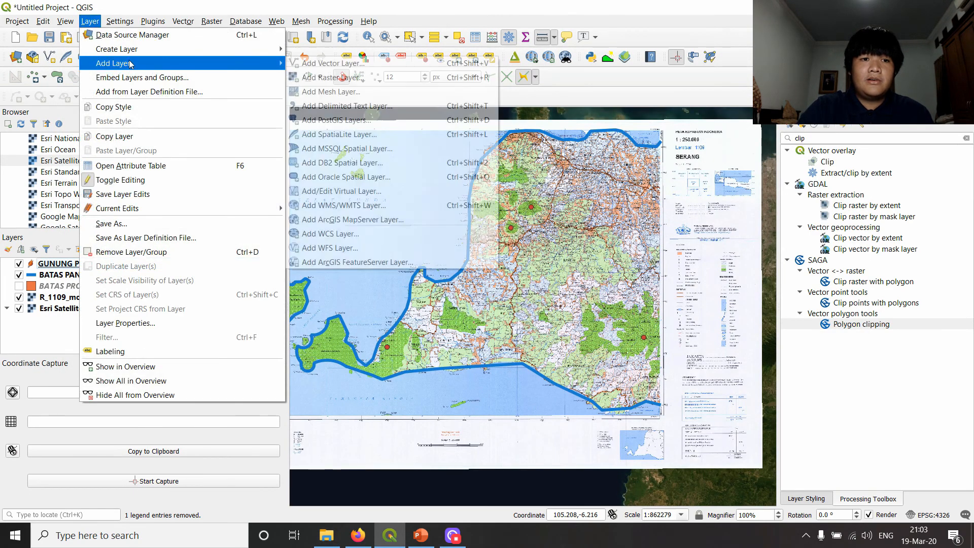
{"action": "mouse_move", "coordinate": [197, 66]}
{"action": "left_click", "coordinate": [358, 105]}
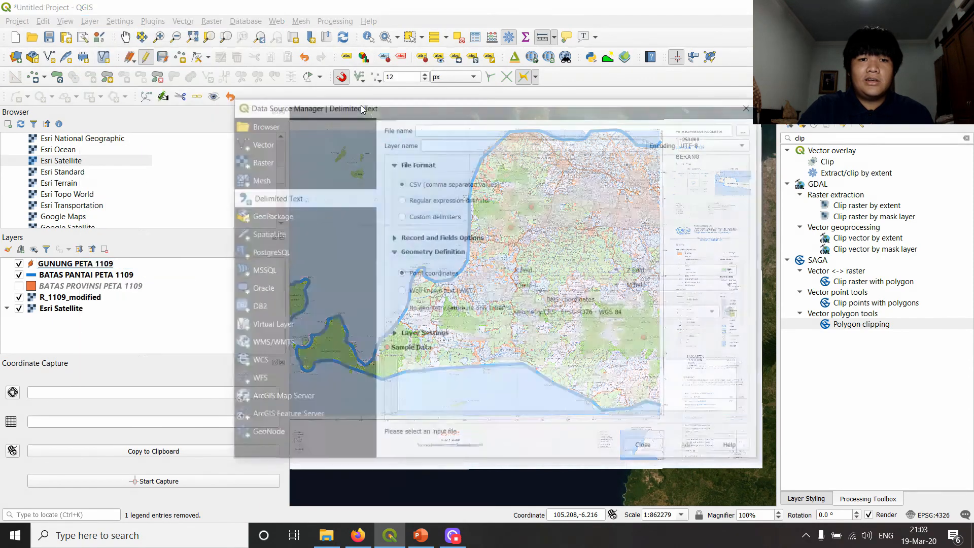
{"action": "left_click", "coordinate": [747, 130]}
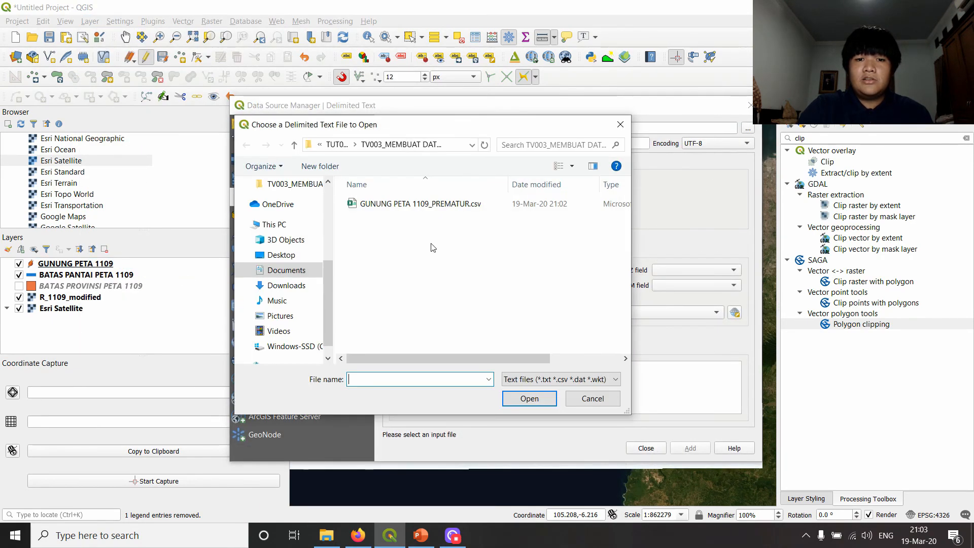
{"action": "double_click", "coordinate": [418, 205]}
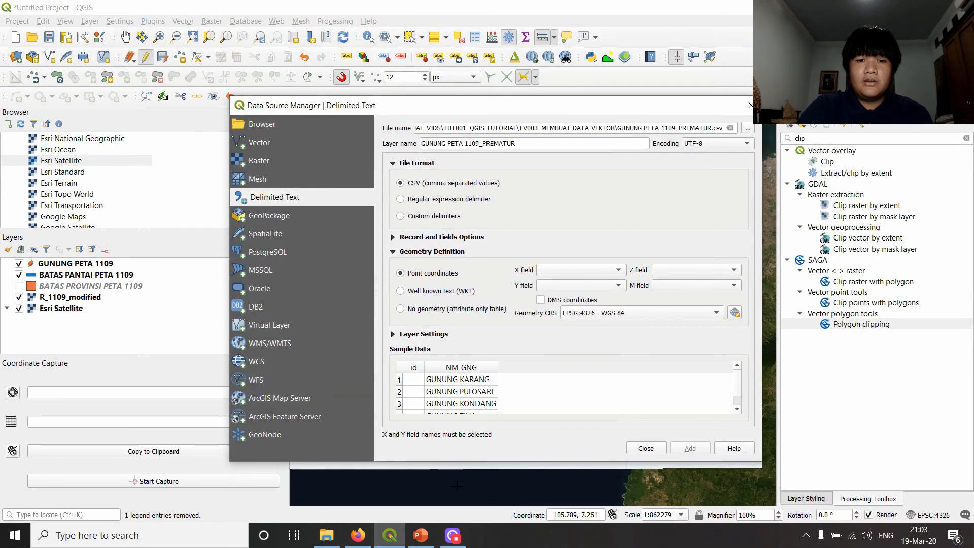
- Check the X field and Y field choices for the CSV's point coordinates and close the Data Source Manager without adding the layer
{"action": "key", "text": "alt+Tab"}
{"action": "key", "text": "alt+Tab"}
{"action": "key", "text": "alt+Tab"}
{"action": "key", "text": "alt+Tab"}
{"action": "key", "text": "alt+Tab"}
{"action": "key", "text": "alt+Tab"}
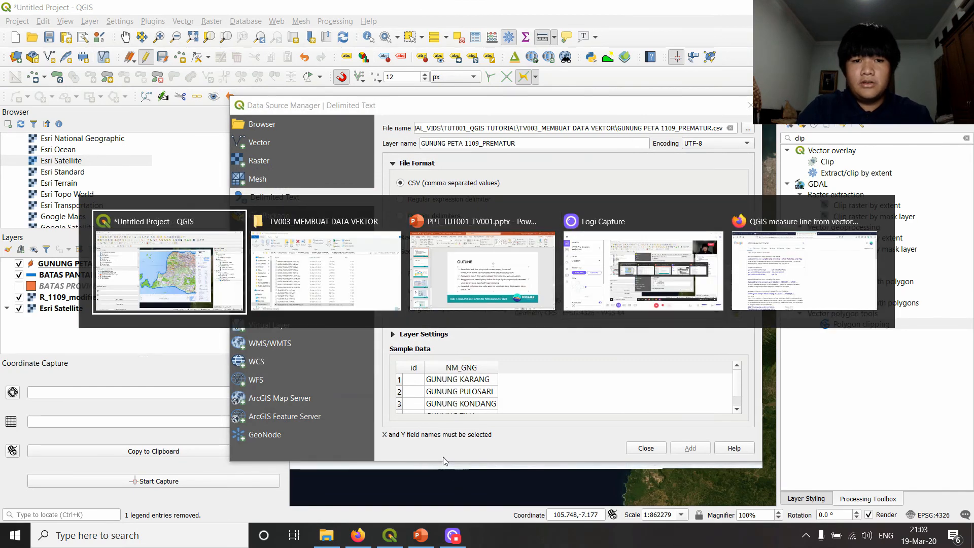
{"action": "key", "text": "alt+Tab"}
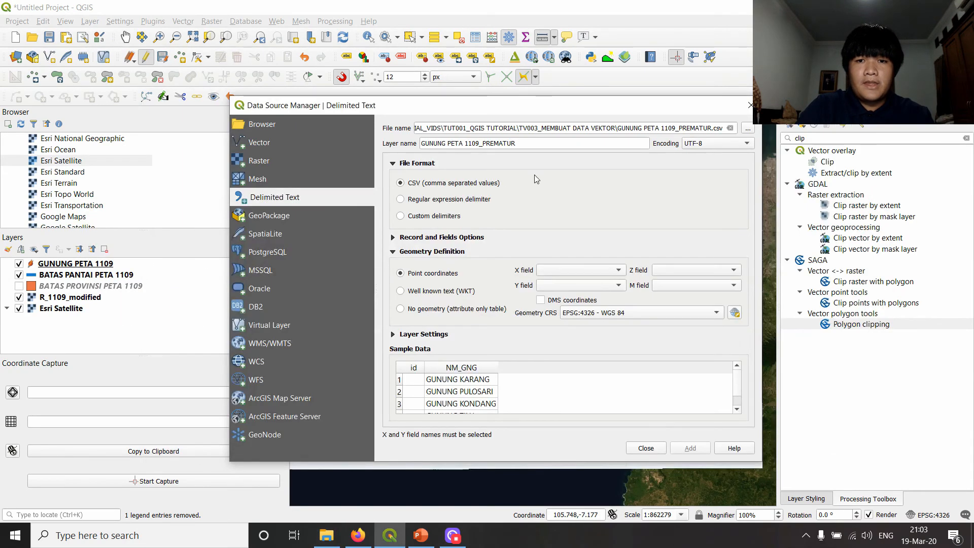
{"action": "left_click", "coordinate": [562, 274]}
{"action": "left_click", "coordinate": [562, 278]}
{"action": "left_click", "coordinate": [568, 284]}
{"action": "left_click", "coordinate": [580, 238]}
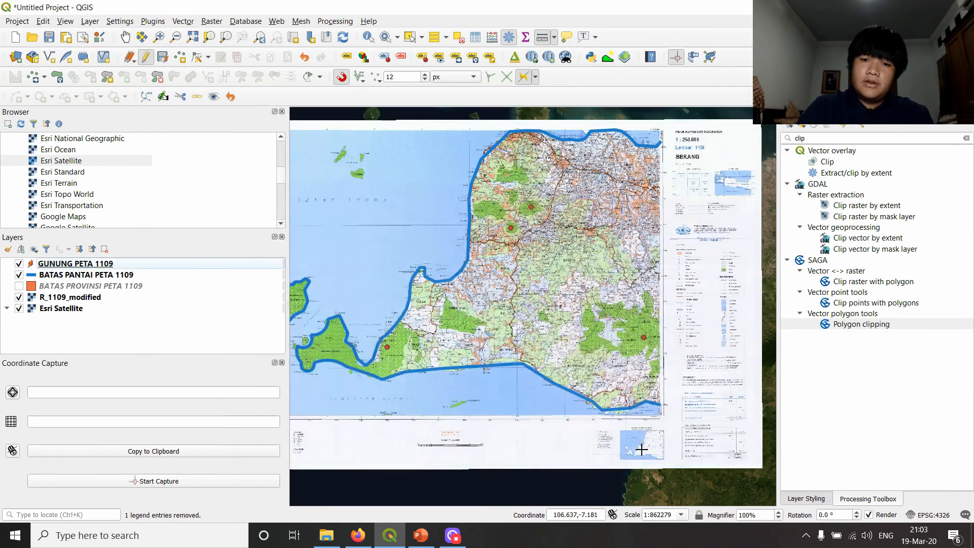
{"action": "left_click", "coordinate": [645, 449]}
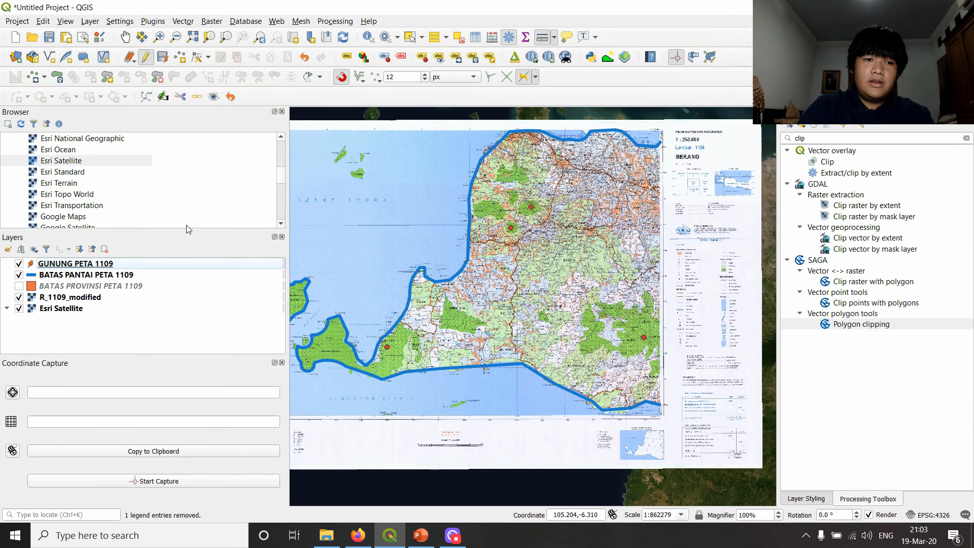
- Start the Add Geometry Attributes tool with GUNUNG PETA 1109 as the input layer
{"action": "left_click", "coordinate": [87, 274]}
{"action": "left_click", "coordinate": [85, 264]}
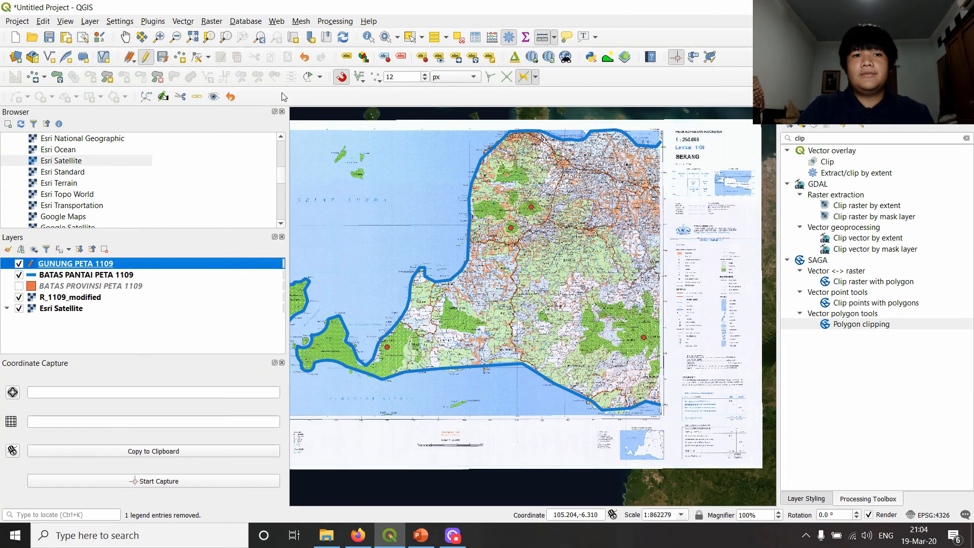
{"action": "left_click", "coordinate": [183, 21]}
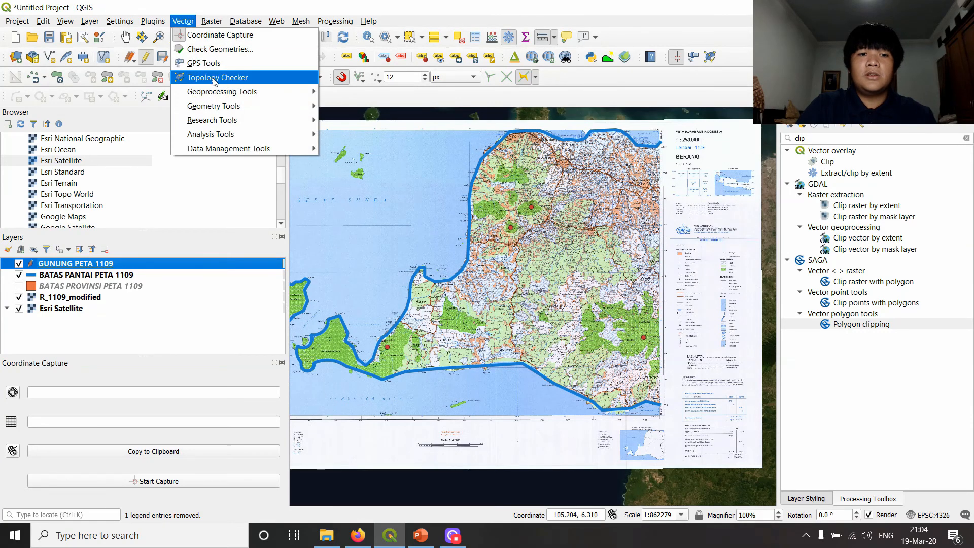
{"action": "mouse_move", "coordinate": [221, 108]}
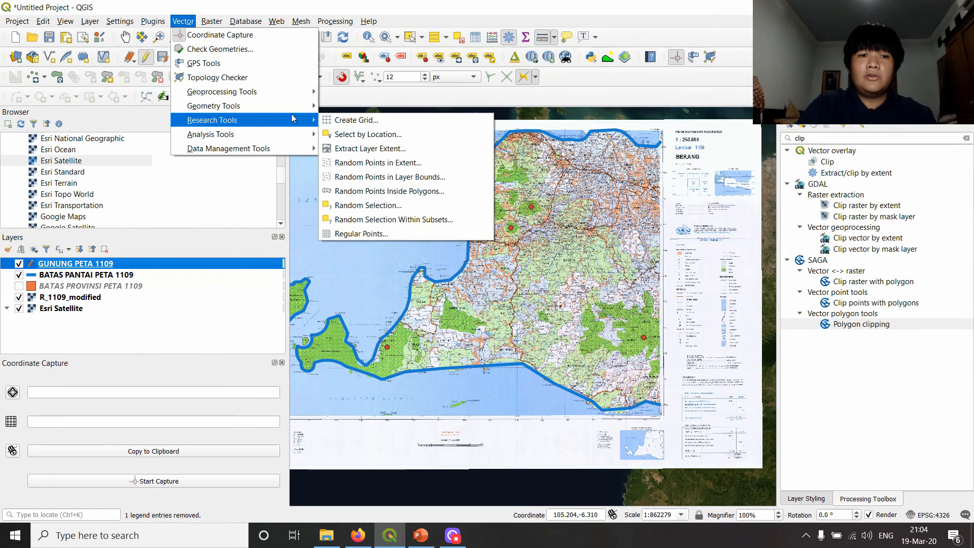
{"action": "mouse_move", "coordinate": [288, 112]}
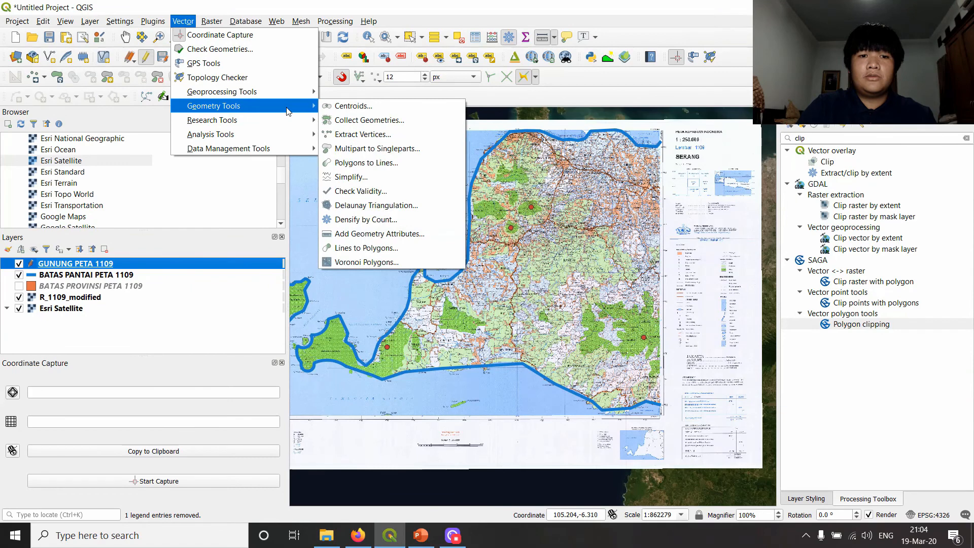
{"action": "left_click", "coordinate": [380, 234]}
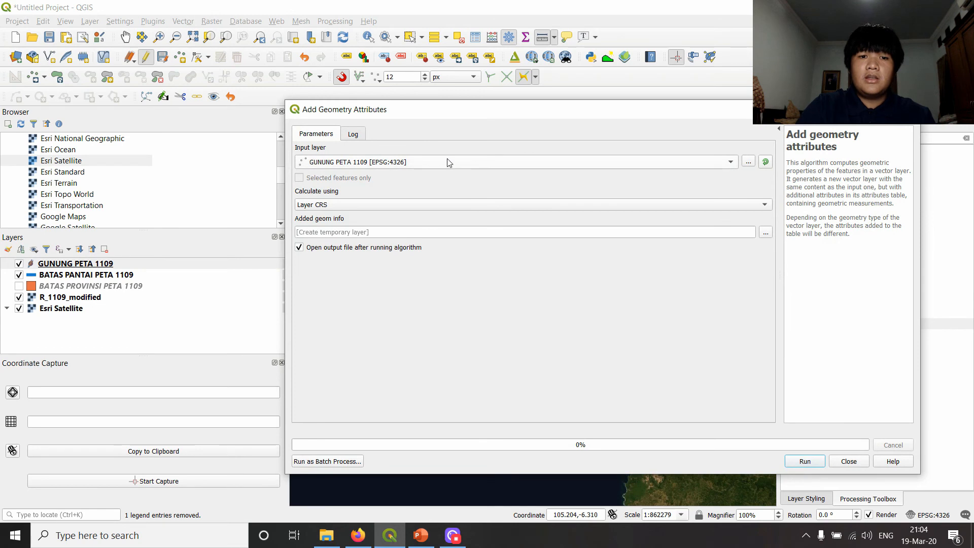
{"action": "left_click", "coordinate": [367, 165]}
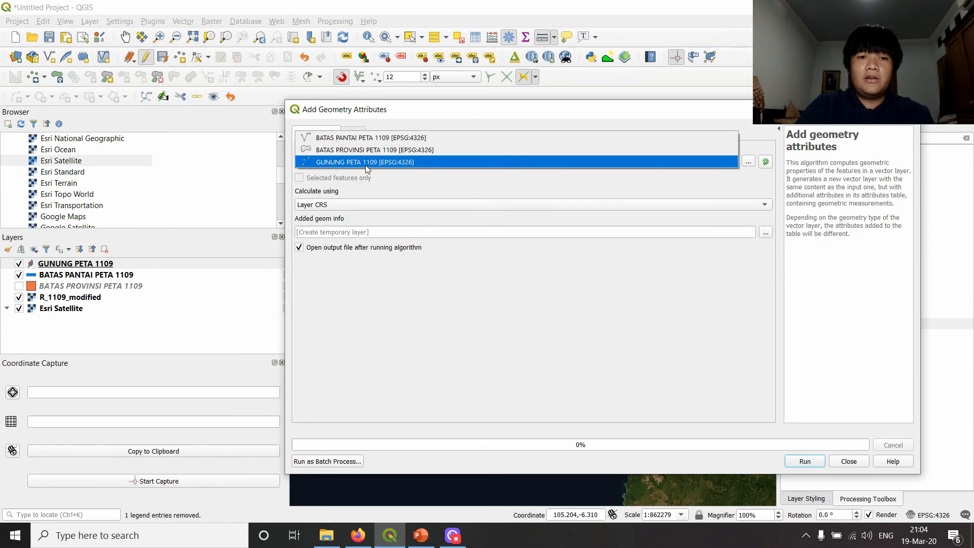
{"action": "left_click", "coordinate": [375, 164]}
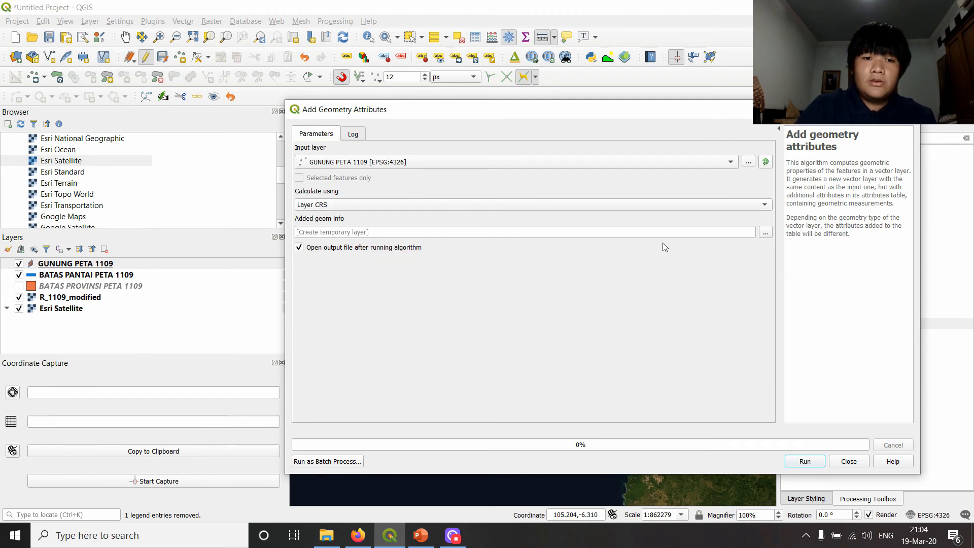
- Set the geometry attributes output to save as a CSV file in the TV003_MEMBUAT DATA VEKTOR folder
{"action": "left_click", "coordinate": [710, 232]}
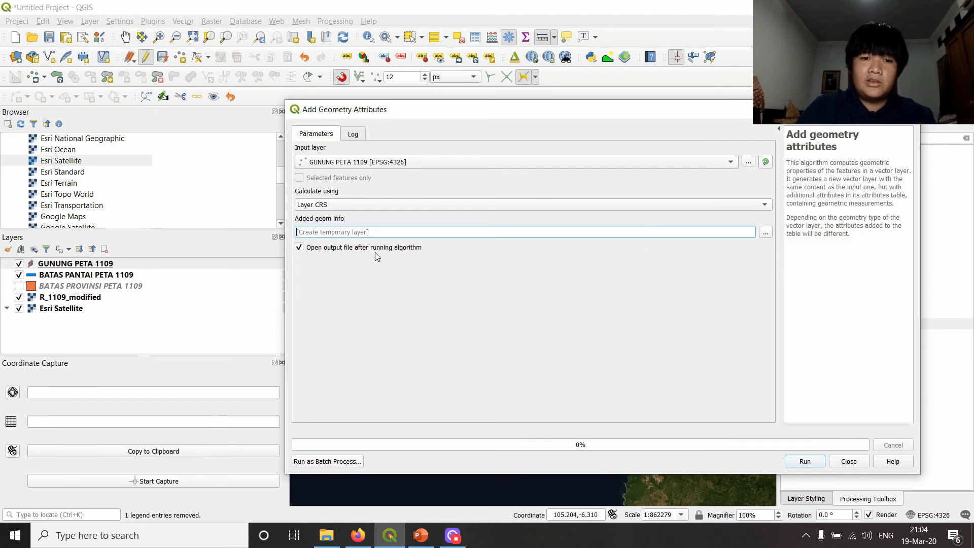
{"action": "left_click", "coordinate": [765, 232]}
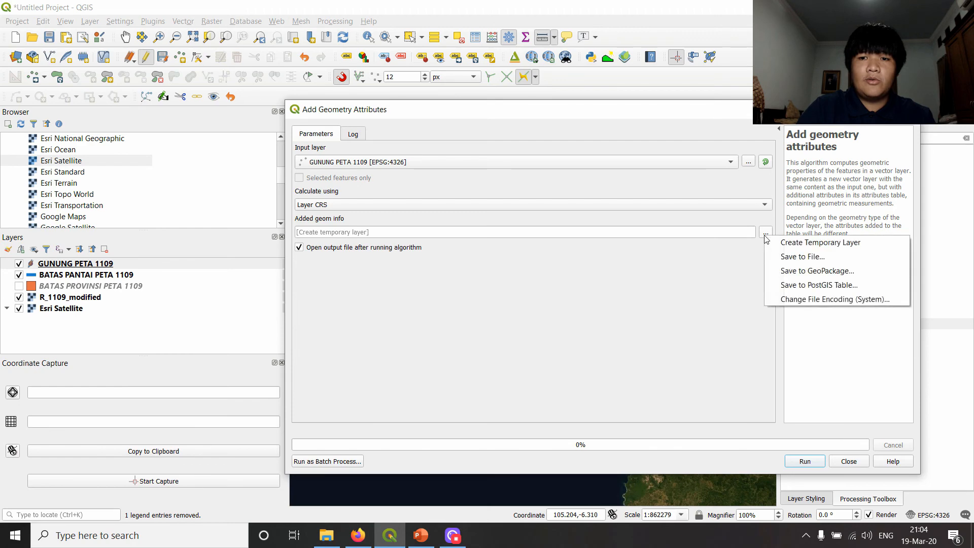
{"action": "left_click", "coordinate": [795, 258]}
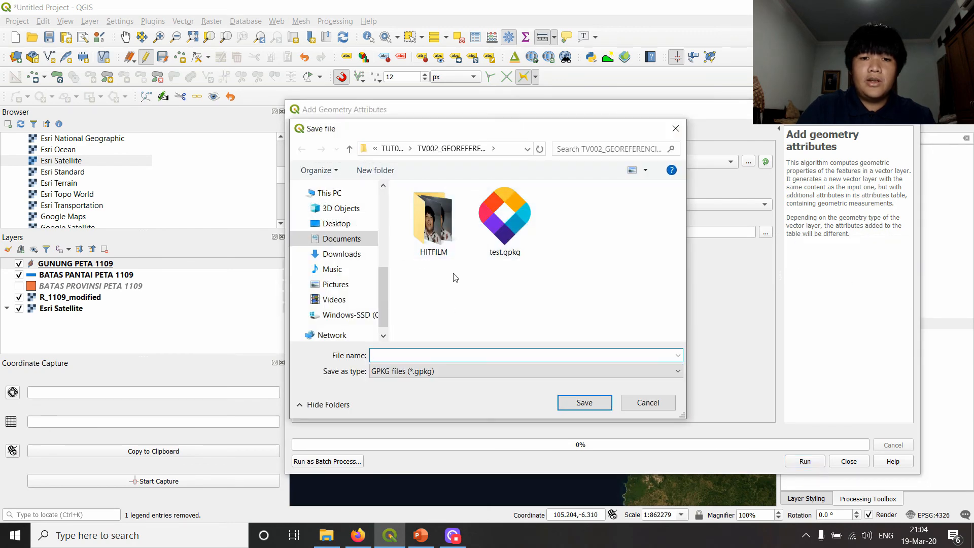
{"action": "left_click", "coordinate": [400, 148]}
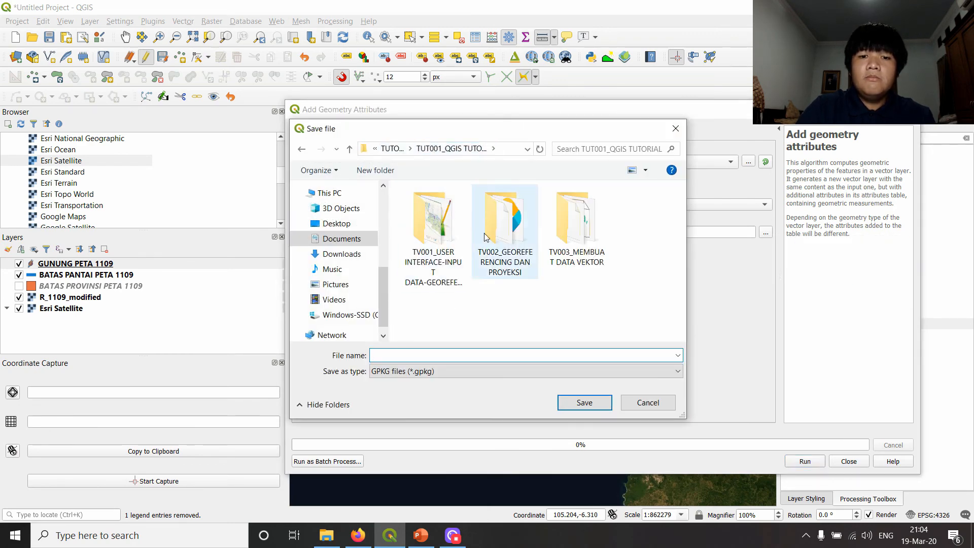
{"action": "double_click", "coordinate": [577, 226]}
{"action": "left_click", "coordinate": [385, 372]}
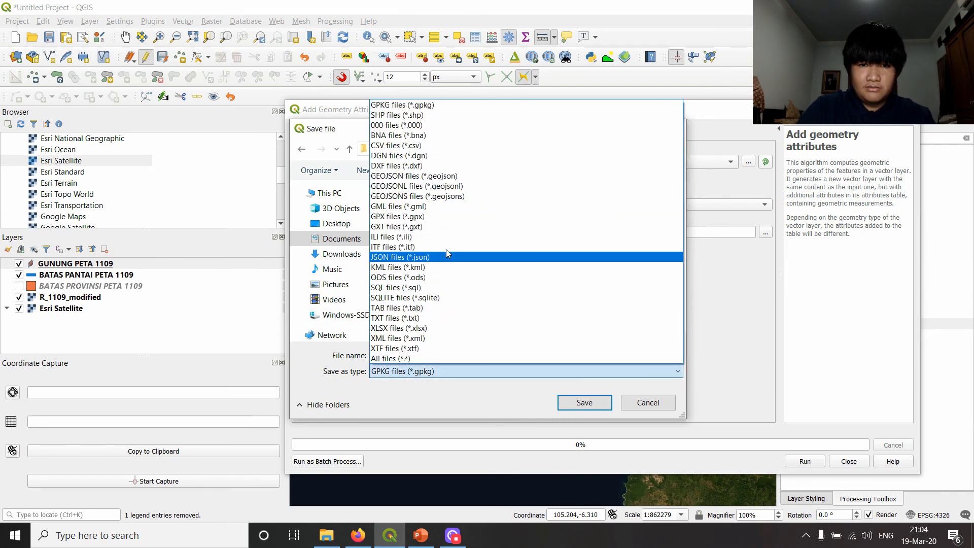
{"action": "left_click", "coordinate": [323, 130]}
{"action": "left_click_drag", "start_coordinate": [323, 130], "coordinate": [249, 140]}
{"action": "left_click", "coordinate": [348, 381]}
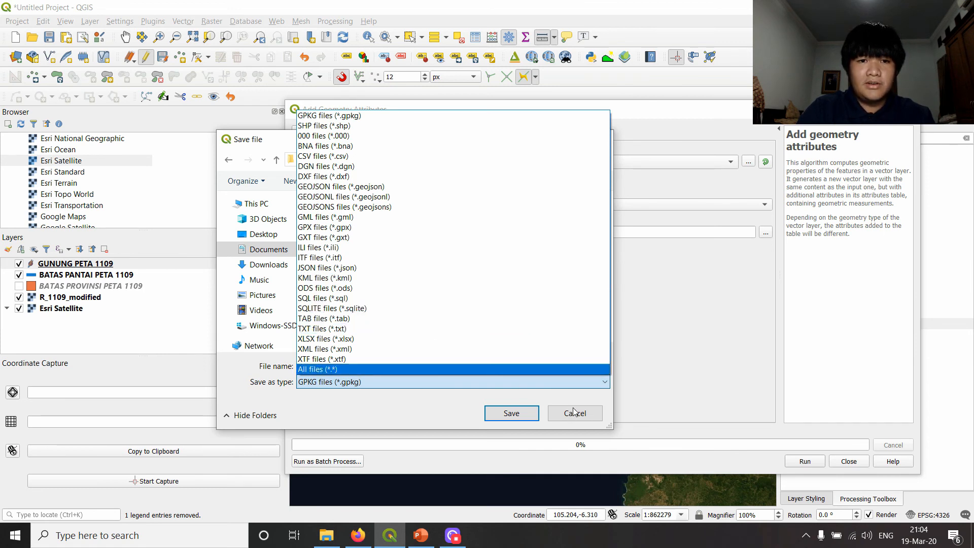
{"action": "left_click", "coordinate": [353, 157]}
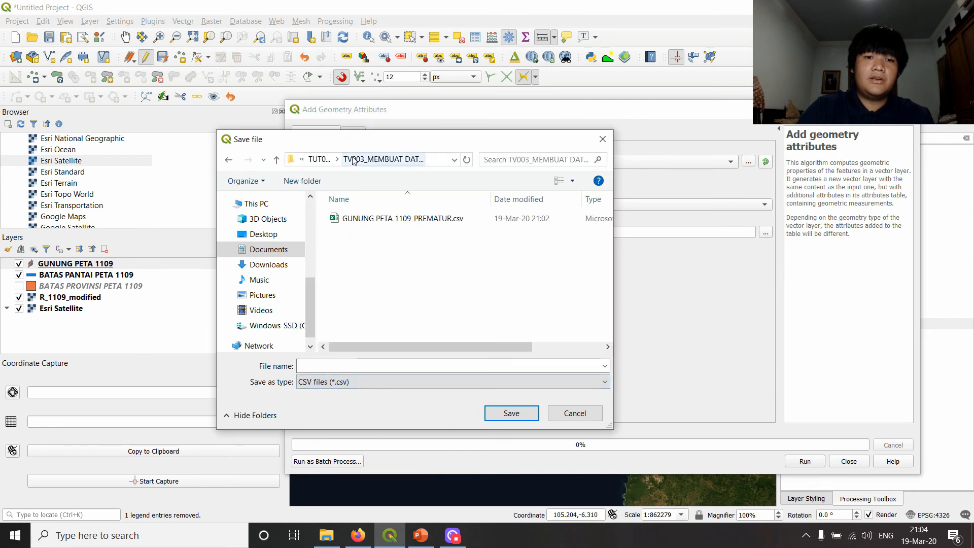
- Name the output file GUNUNG PETA 1109_LENGKAP, run Add Geometry Attributes and close the tool
{"action": "left_click", "coordinate": [359, 366]}
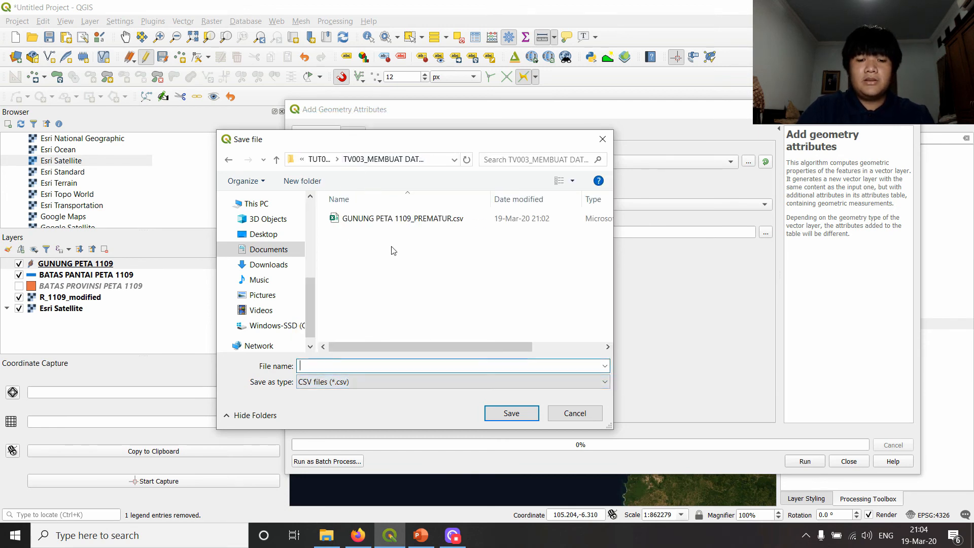
{"action": "type", "text": "GUNUNG"}
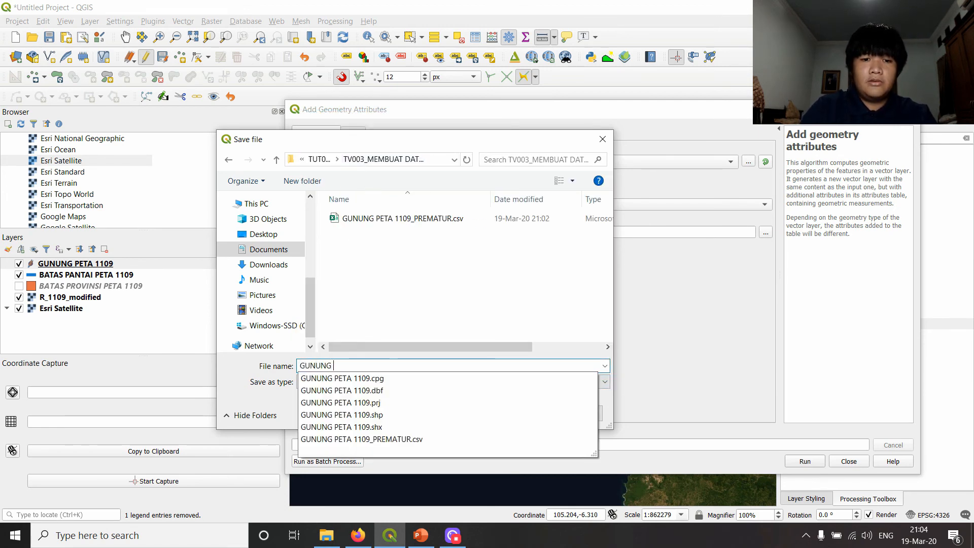
{"action": "type", "text": " PETA 1109"}
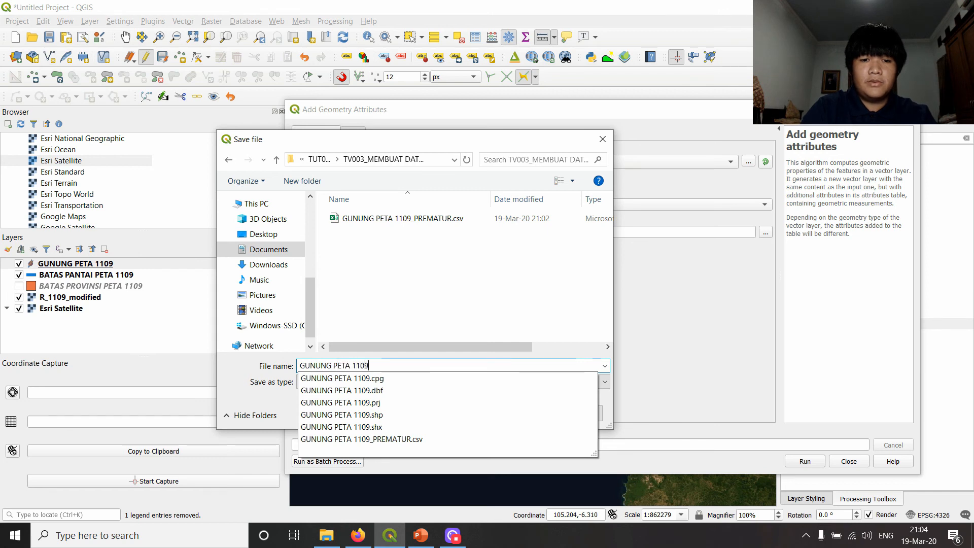
{"action": "type", "text": "_"}
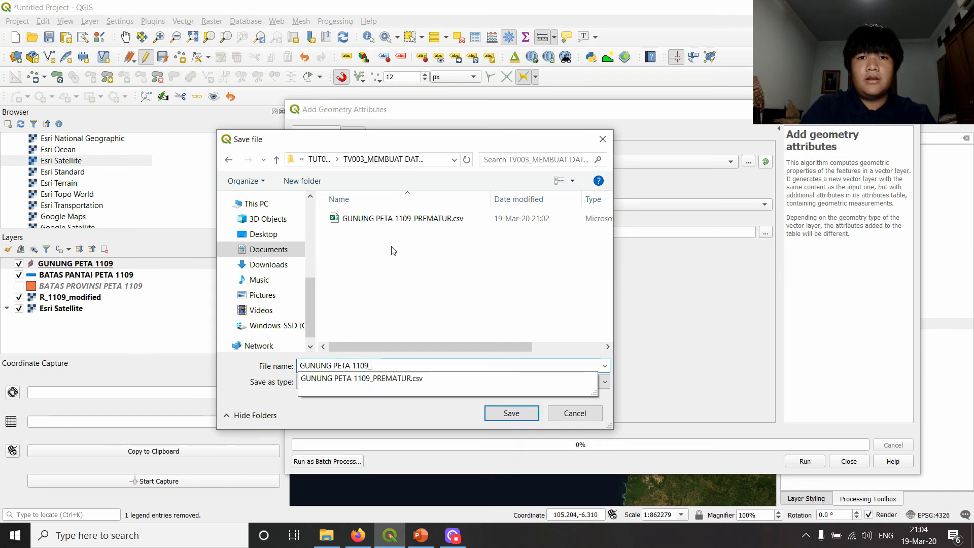
{"action": "type", "text": "LENGKAP"}
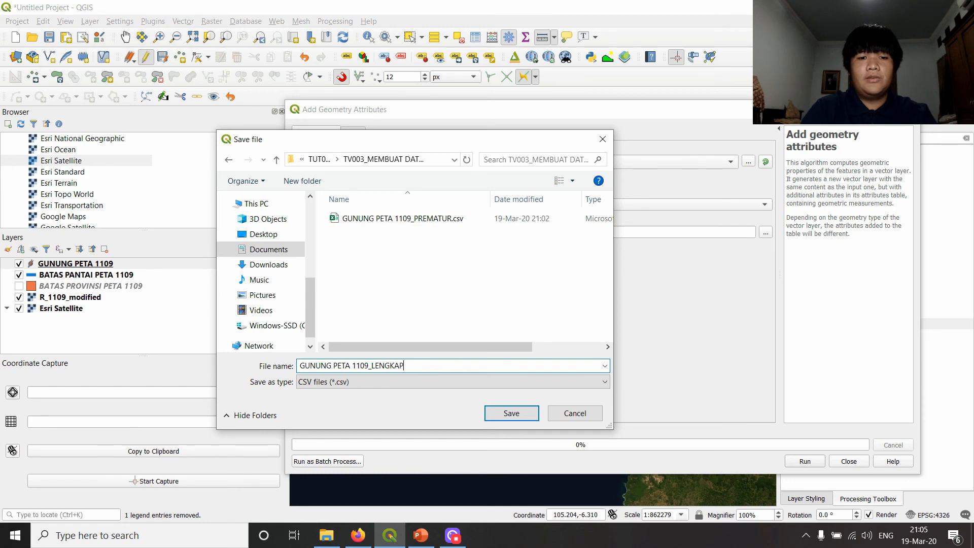
{"action": "key", "text": "Return"}
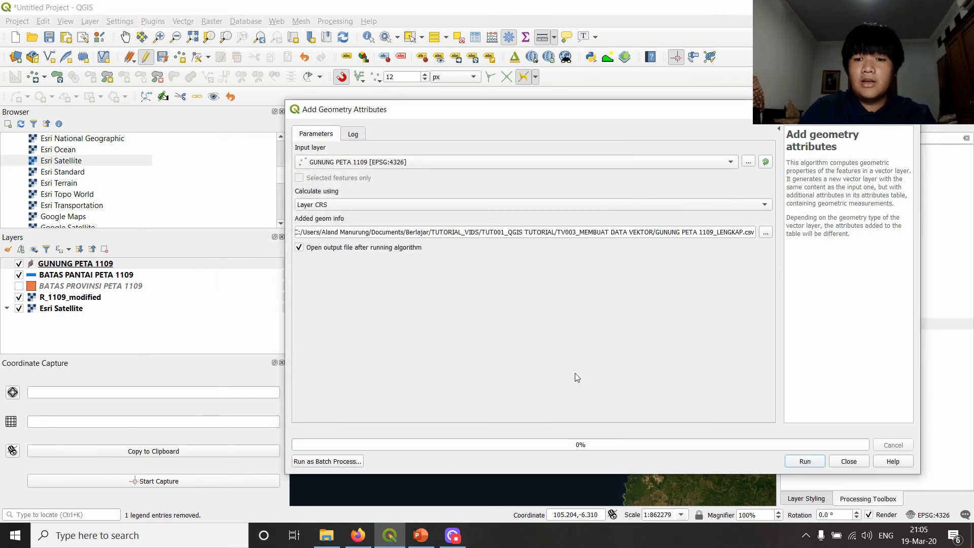
{"action": "left_click", "coordinate": [805, 461]}
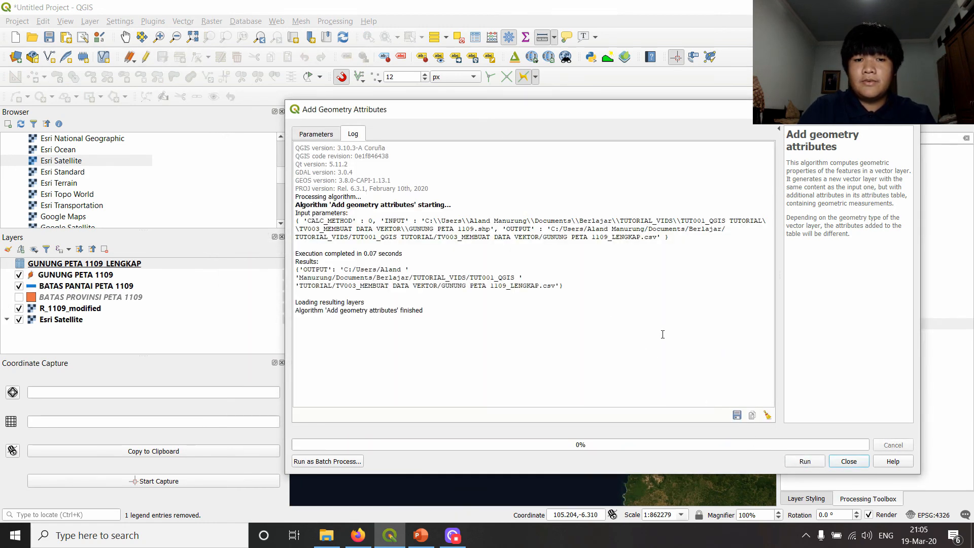
{"action": "left_click", "coordinate": [849, 462]}
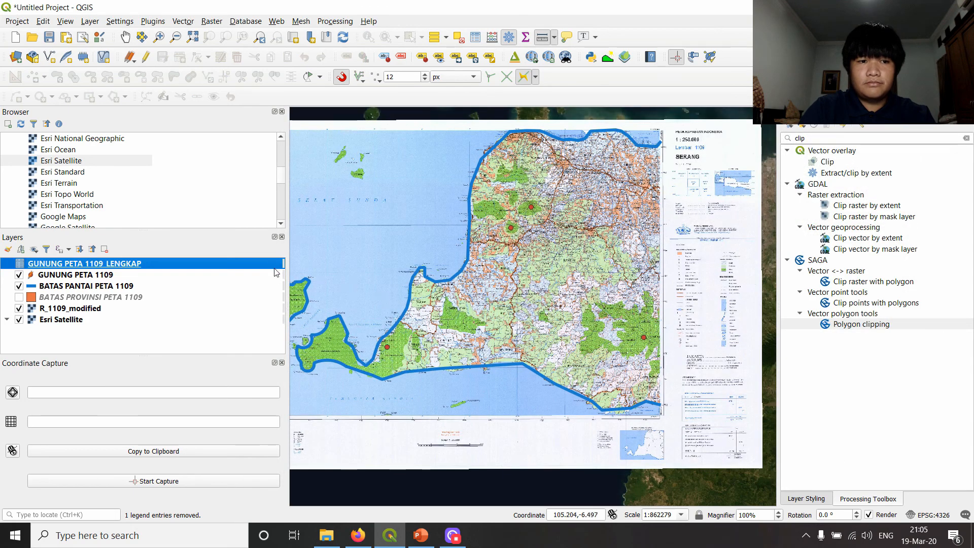
- Remove the GUNUNG PETA 1109_LENGKAP table from the project and end editing on the GUNUNG PETA 1109 layer
{"action": "left_click", "coordinate": [105, 251]}
{"action": "left_click", "coordinate": [526, 281]}
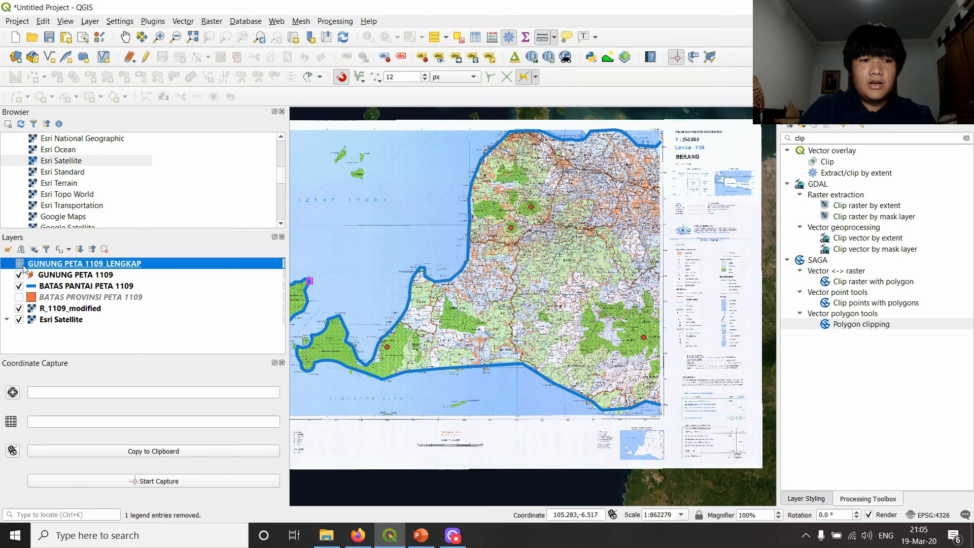
{"action": "right_click", "coordinate": [49, 268]}
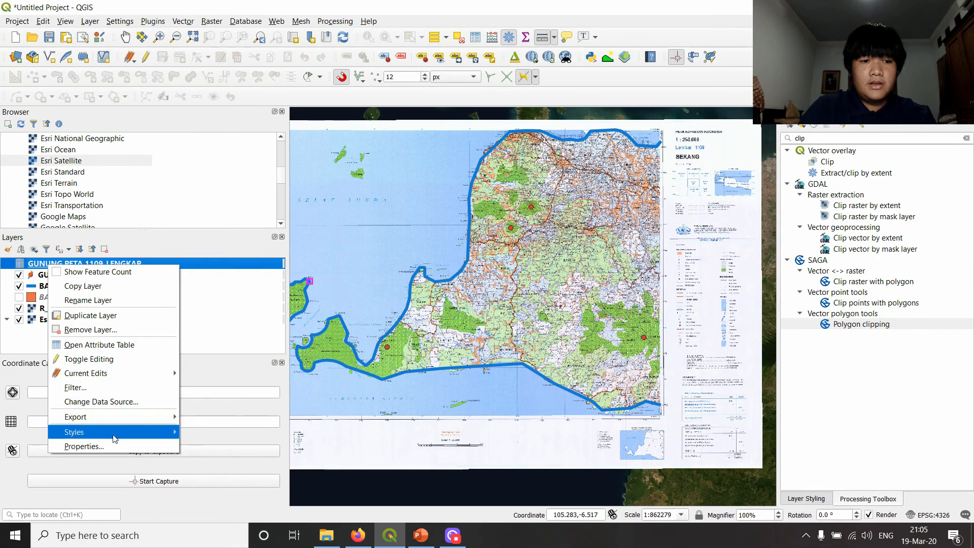
{"action": "left_click", "coordinate": [192, 262]}
{"action": "left_click", "coordinate": [118, 278]}
{"action": "left_click", "coordinate": [113, 264]}
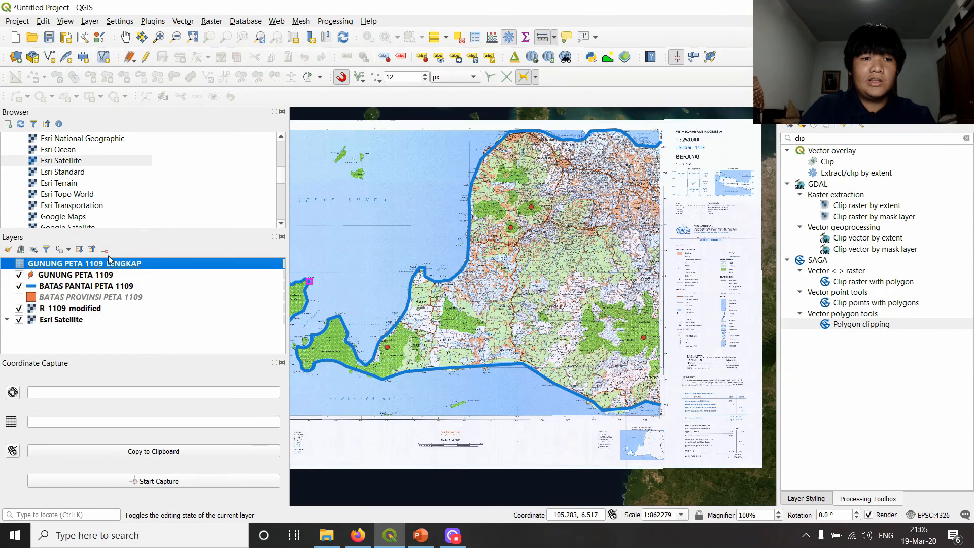
{"action": "left_click", "coordinate": [105, 249]}
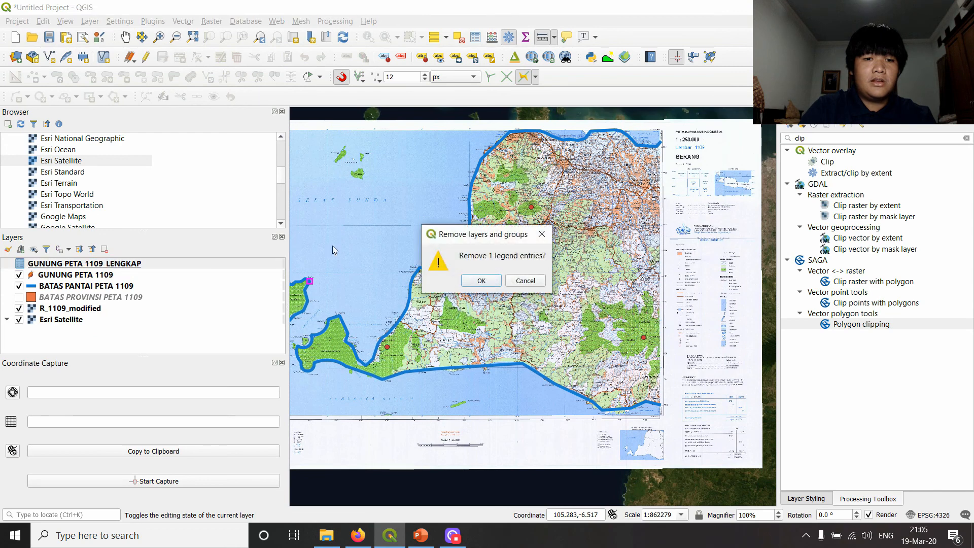
{"action": "left_click", "coordinate": [472, 282]}
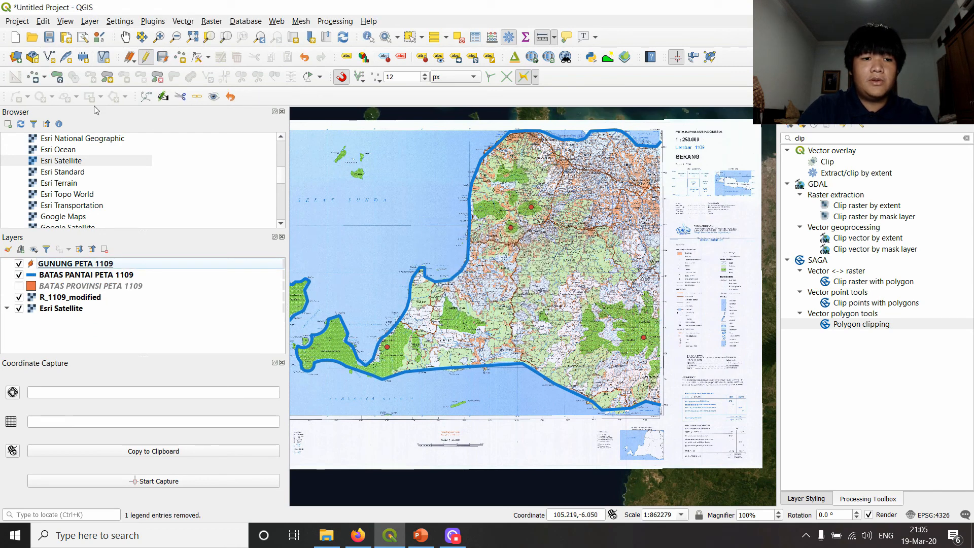
{"action": "left_click", "coordinate": [75, 264]}
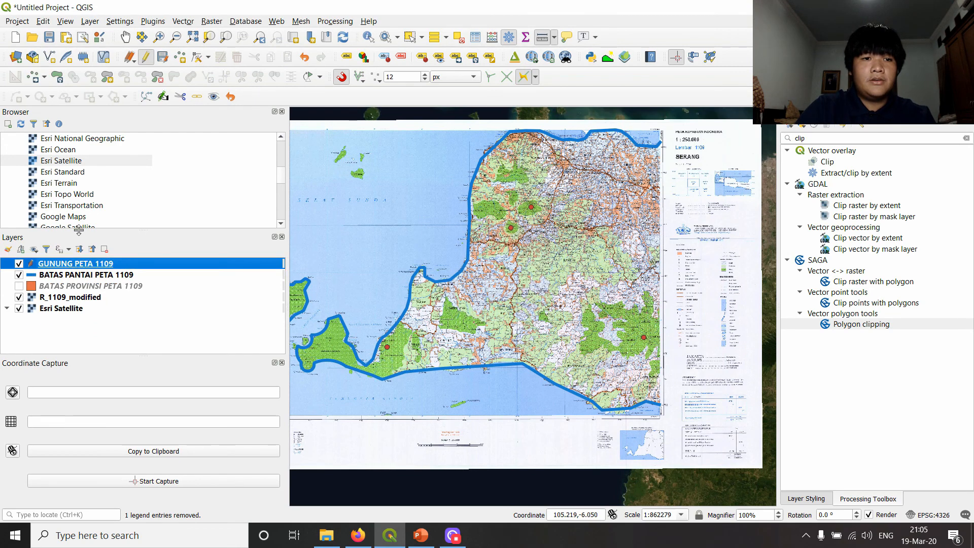
{"action": "left_click", "coordinate": [146, 57]}
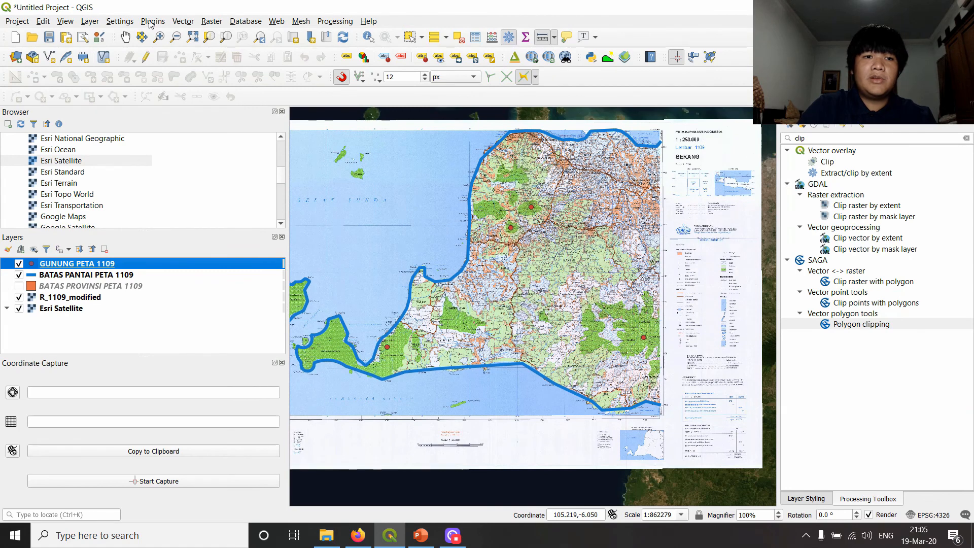
- Switch to File Explorer, open GUNUNG PETA 1109_LENGKAP.csv in Excel and widen the xcoord and ycoord columns
{"action": "key", "text": "alt+Tab"}
{"action": "scroll", "coordinate": [378, 319], "scroll_direction": "down", "scroll_amount": 2}
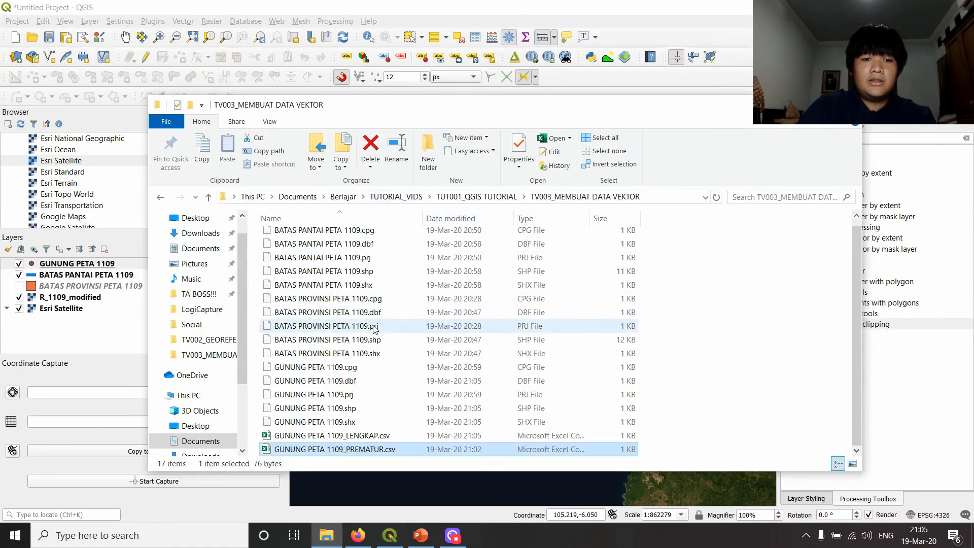
{"action": "double_click", "coordinate": [339, 436]}
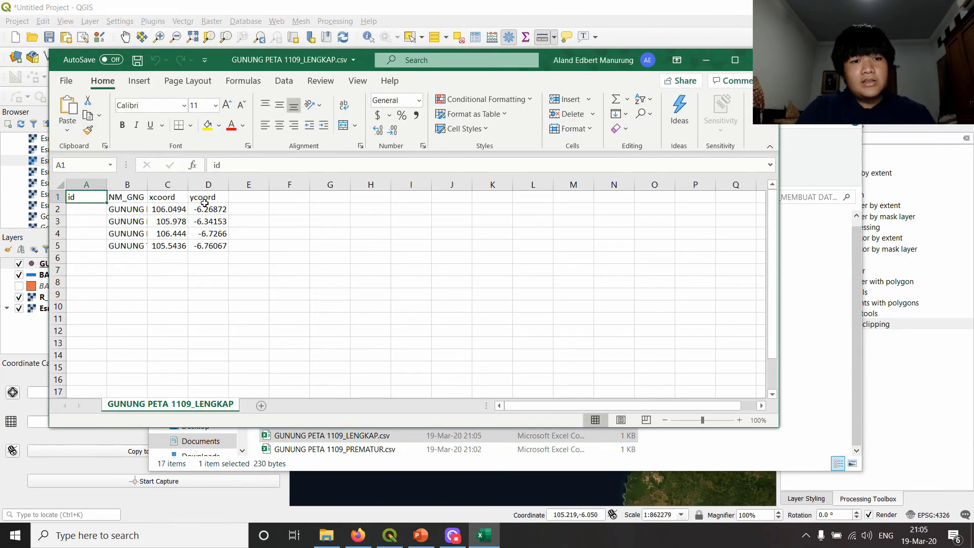
{"action": "double_click", "coordinate": [189, 185]}
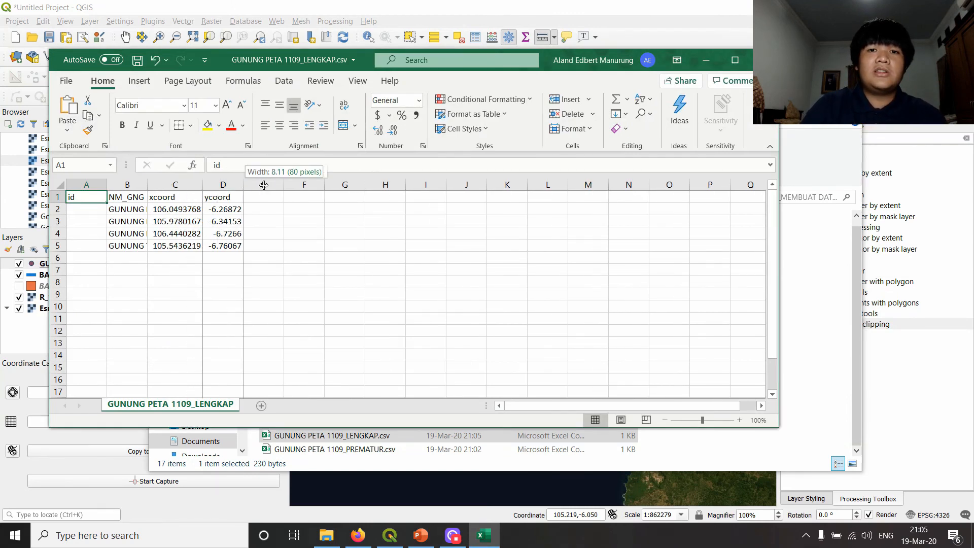
{"action": "double_click", "coordinate": [243, 185]}
{"action": "left_click_drag", "start_coordinate": [202, 185], "coordinate": [216, 185]}
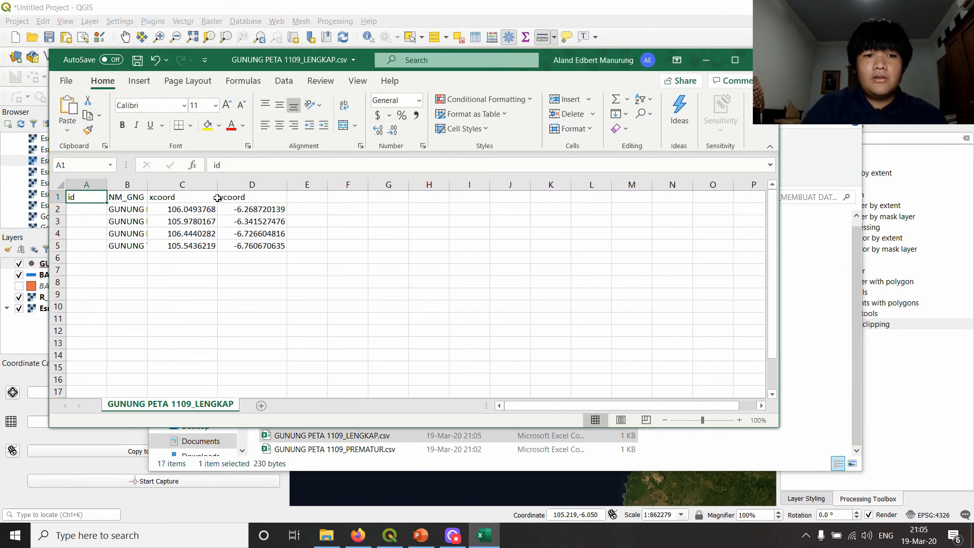
- Examine the xcoord and ycoord columns and close the workbook without saving changes
{"action": "left_click", "coordinate": [200, 196]}
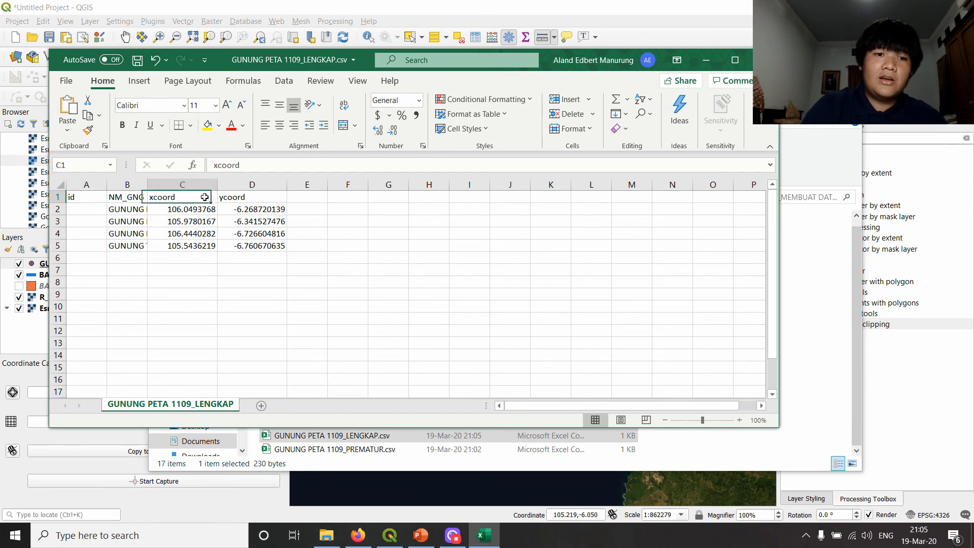
{"action": "left_click", "coordinate": [262, 207]}
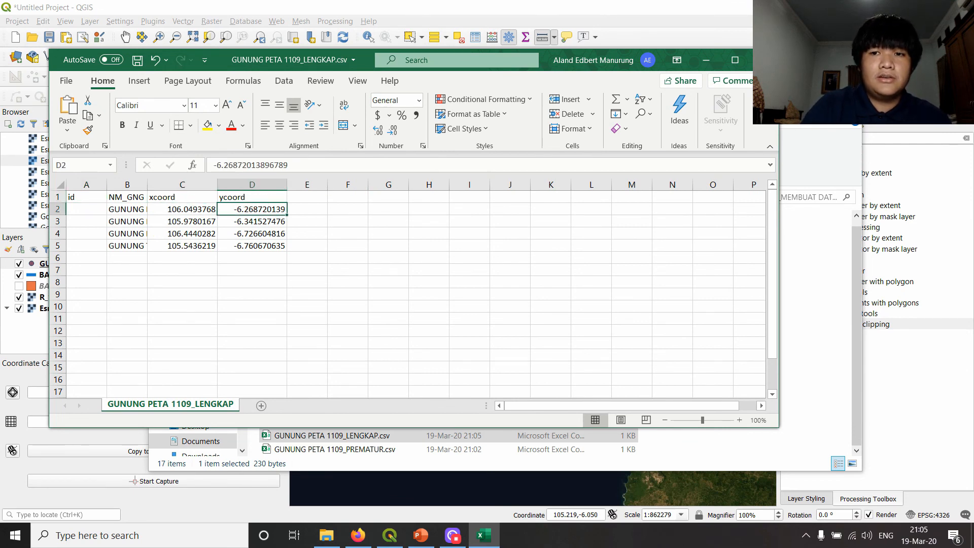
{"action": "left_click", "coordinate": [763, 59]}
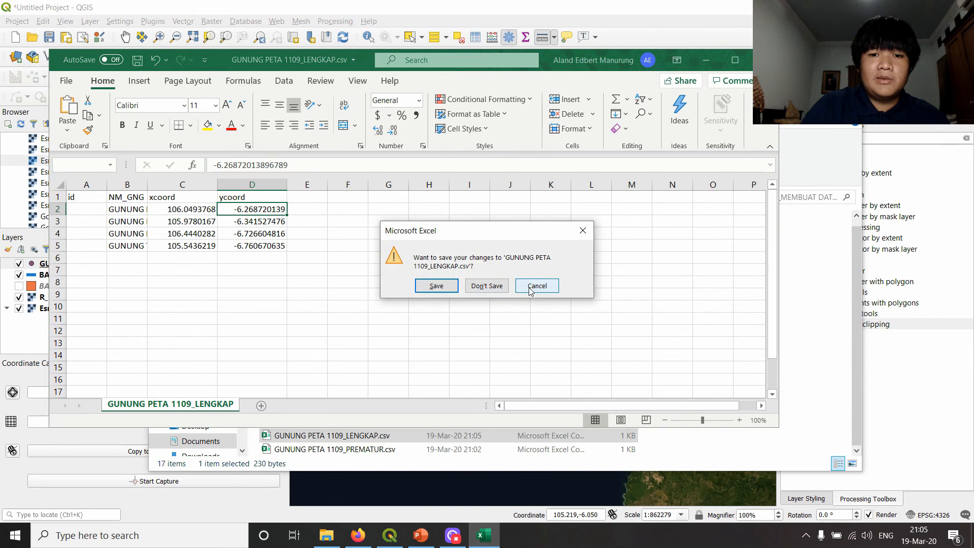
{"action": "left_click", "coordinate": [487, 285]}
- In QGIS, add GUNUNG PETA 1109_LENGKAP.csv as a delimited text point layer using xcoord and ycoord as the X and Y fields
{"action": "left_click", "coordinate": [91, 21]}
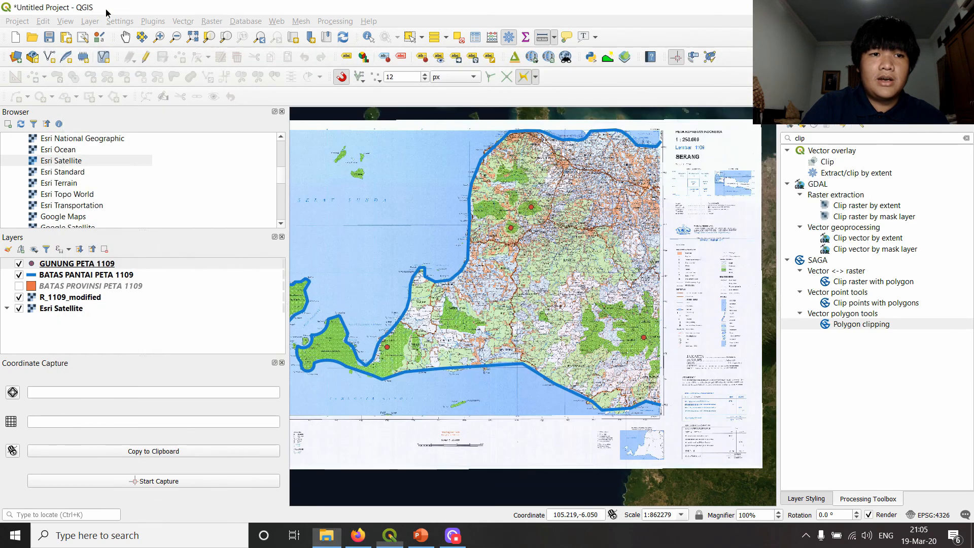
{"action": "left_click", "coordinate": [91, 22]}
{"action": "mouse_move", "coordinate": [223, 63]}
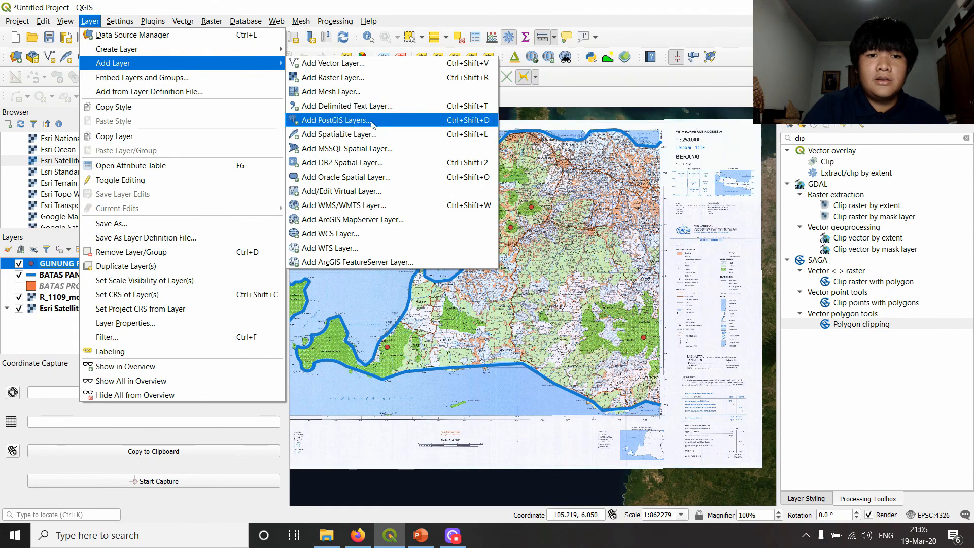
{"action": "left_click", "coordinate": [365, 106]}
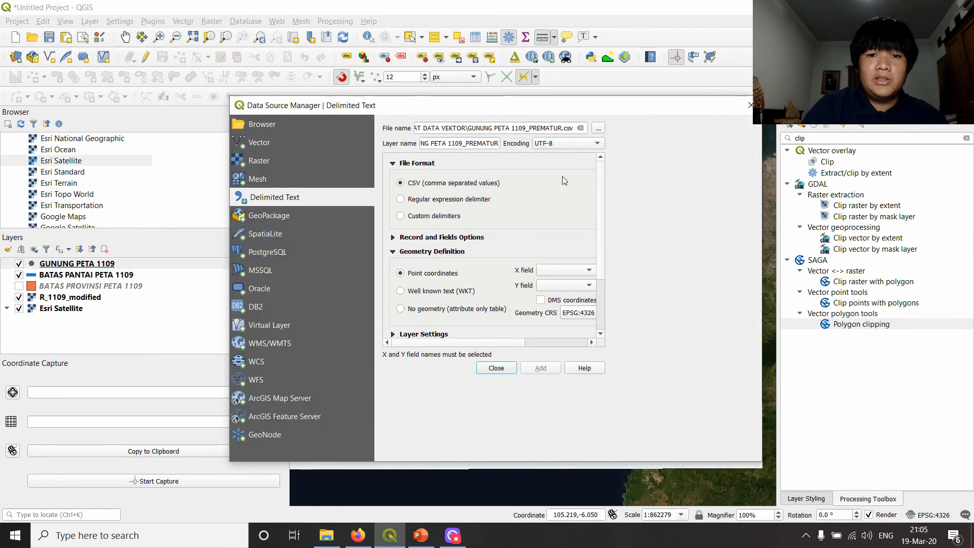
{"action": "left_click", "coordinate": [598, 128]}
{"action": "double_click", "coordinate": [446, 203]}
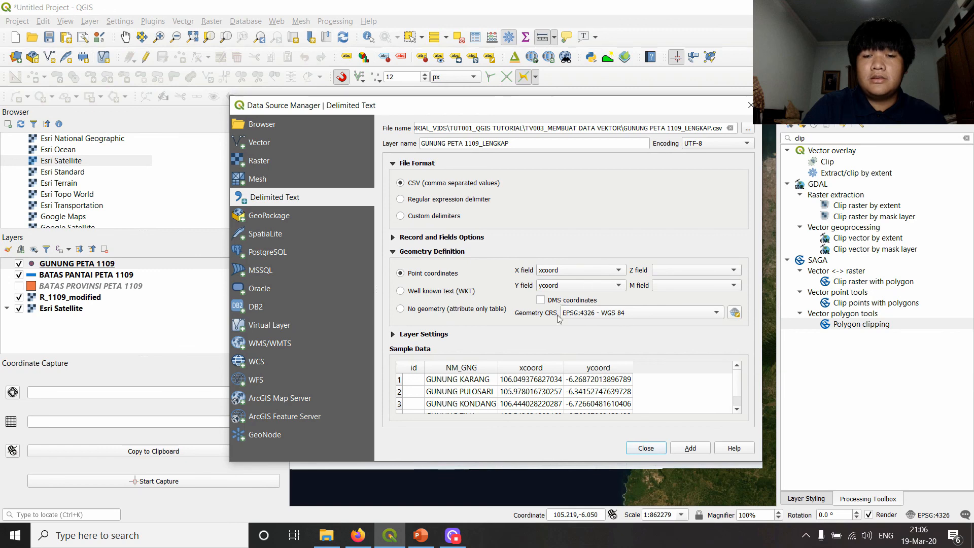
{"action": "left_click", "coordinate": [672, 450]}
{"action": "left_click", "coordinate": [647, 449]}
- Toggle the GUNUNG PETA 1109_LENGKAP layer's visibility to compare its points with the original GUNUNG PETA 1109 points
{"action": "left_click", "coordinate": [18, 263]}
{"action": "scroll", "coordinate": [477, 202], "scroll_direction": "up", "scroll_amount": 2}
{"action": "left_click_drag", "start_coordinate": [532, 244], "coordinate": [325, 235]}
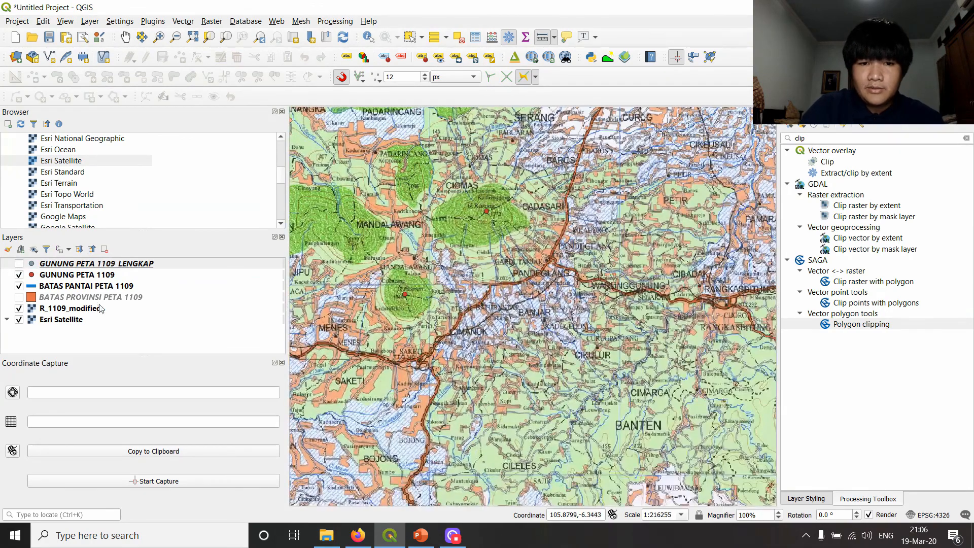
{"action": "left_click", "coordinate": [20, 264]}
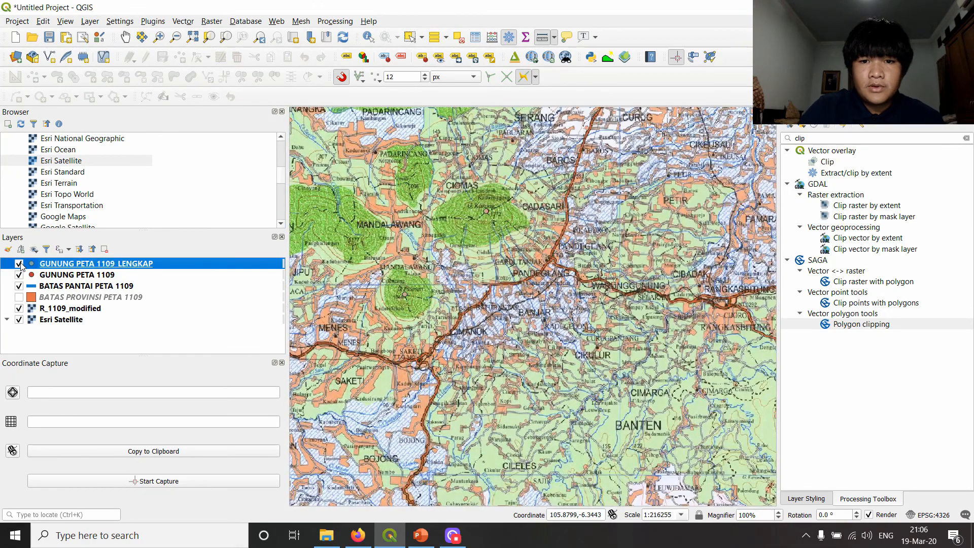
- Remove the GUNUNG PETA 1109_LENGKAP point layer from the project
{"action": "left_click", "coordinate": [114, 287]}
{"action": "left_click", "coordinate": [112, 263]}
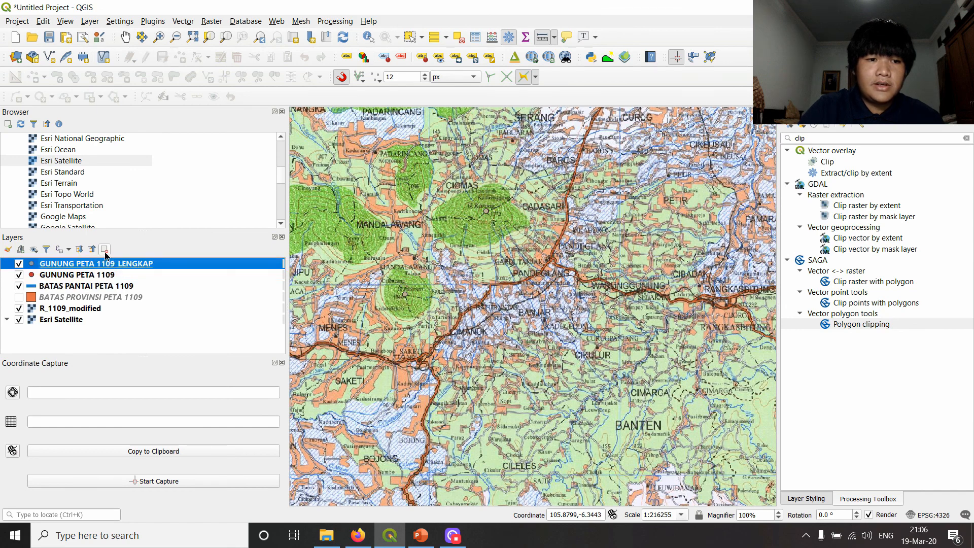
{"action": "left_click", "coordinate": [104, 249]}
{"action": "left_click", "coordinate": [482, 281]}
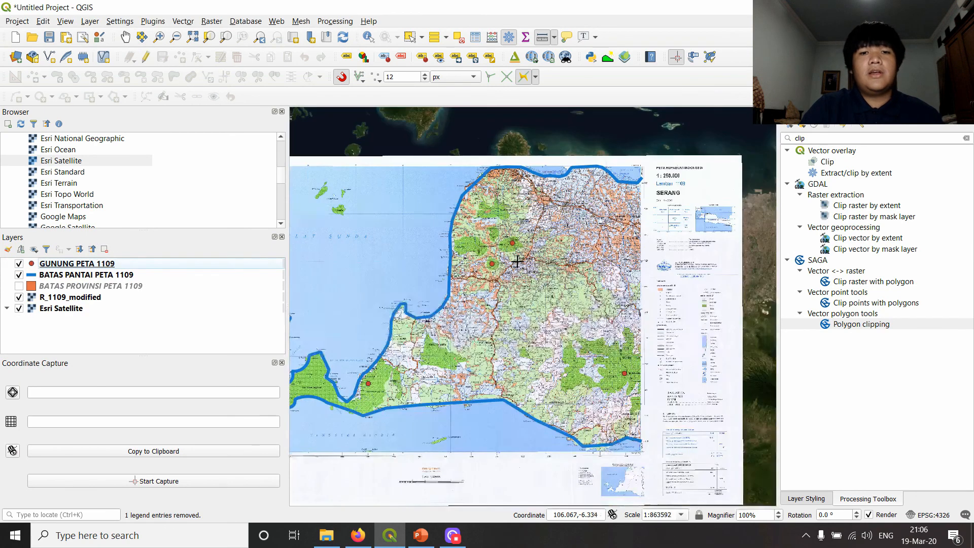
- Switch to the PPT_TUT001_TV001.pptx presentation in PowerPoint and review the last item of the OUTLINE slide
{"action": "left_click", "coordinate": [421, 535]}
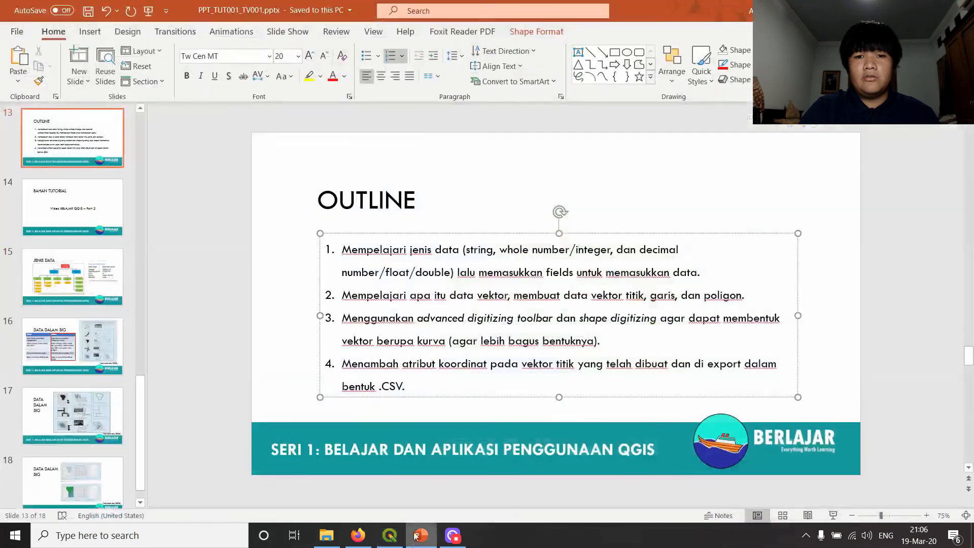
{"action": "double_click", "coordinate": [427, 387]}
{"action": "left_click", "coordinate": [442, 368]}
{"action": "left_click", "coordinate": [439, 372]}
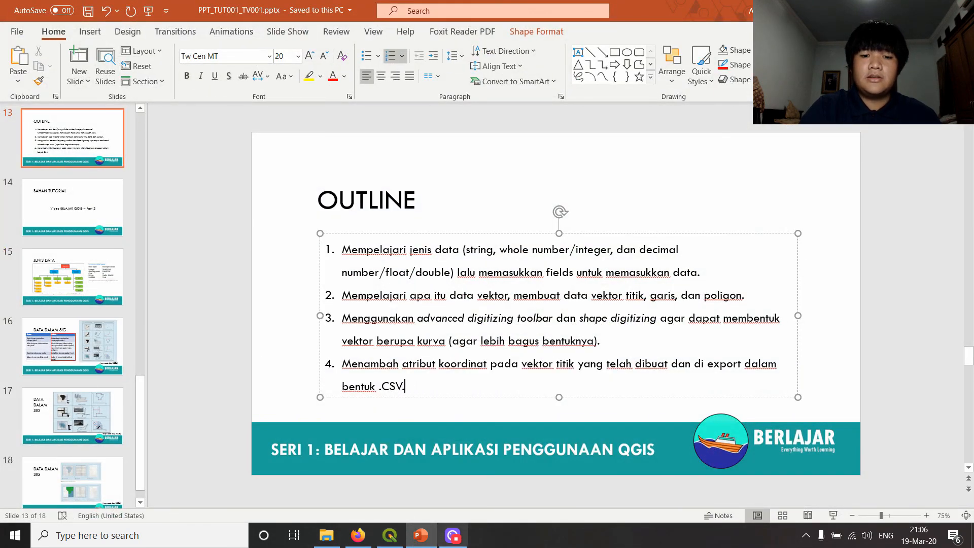
{"action": "mouse_move", "coordinate": [431, 545]}
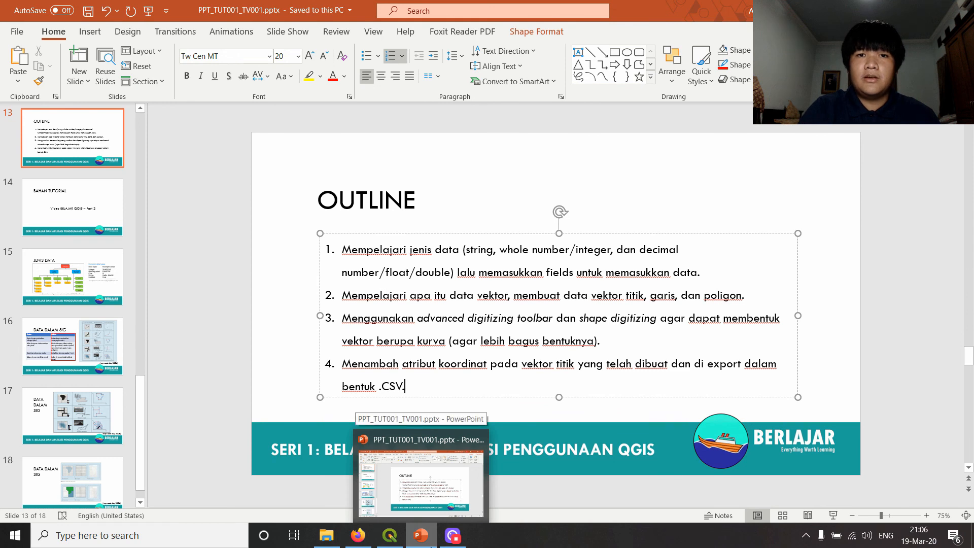